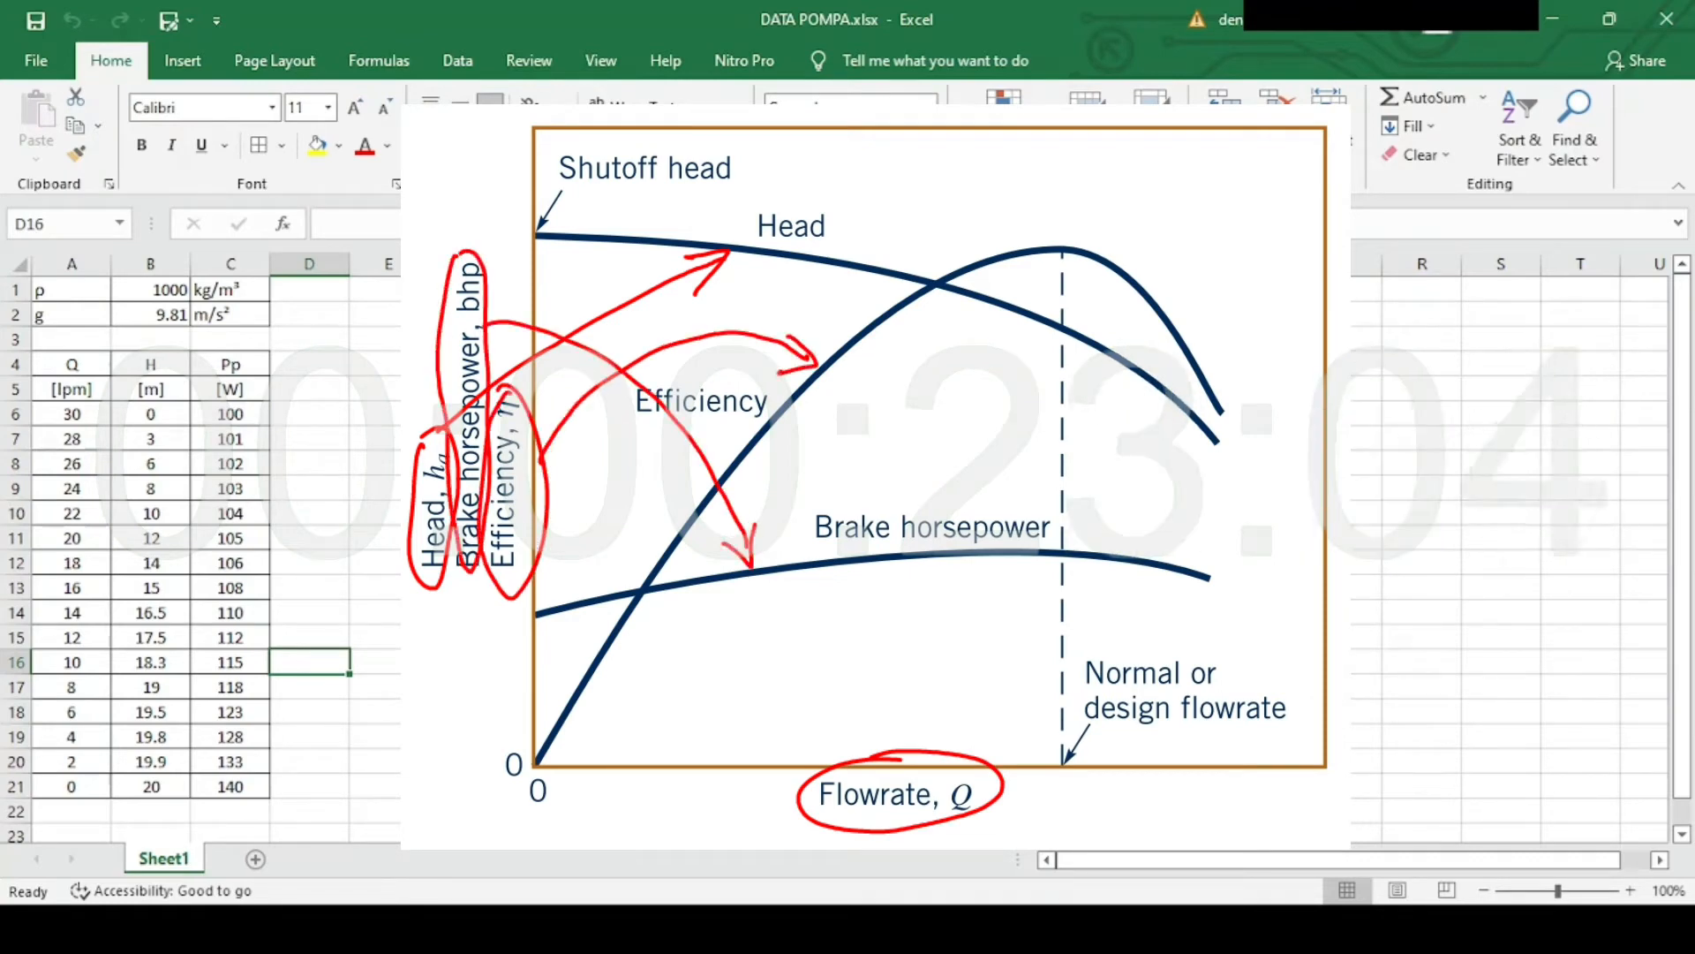
Add a hydraulic power column heading by entering Ph in cell D4 and the unit [W] in D5.
click(317, 366)
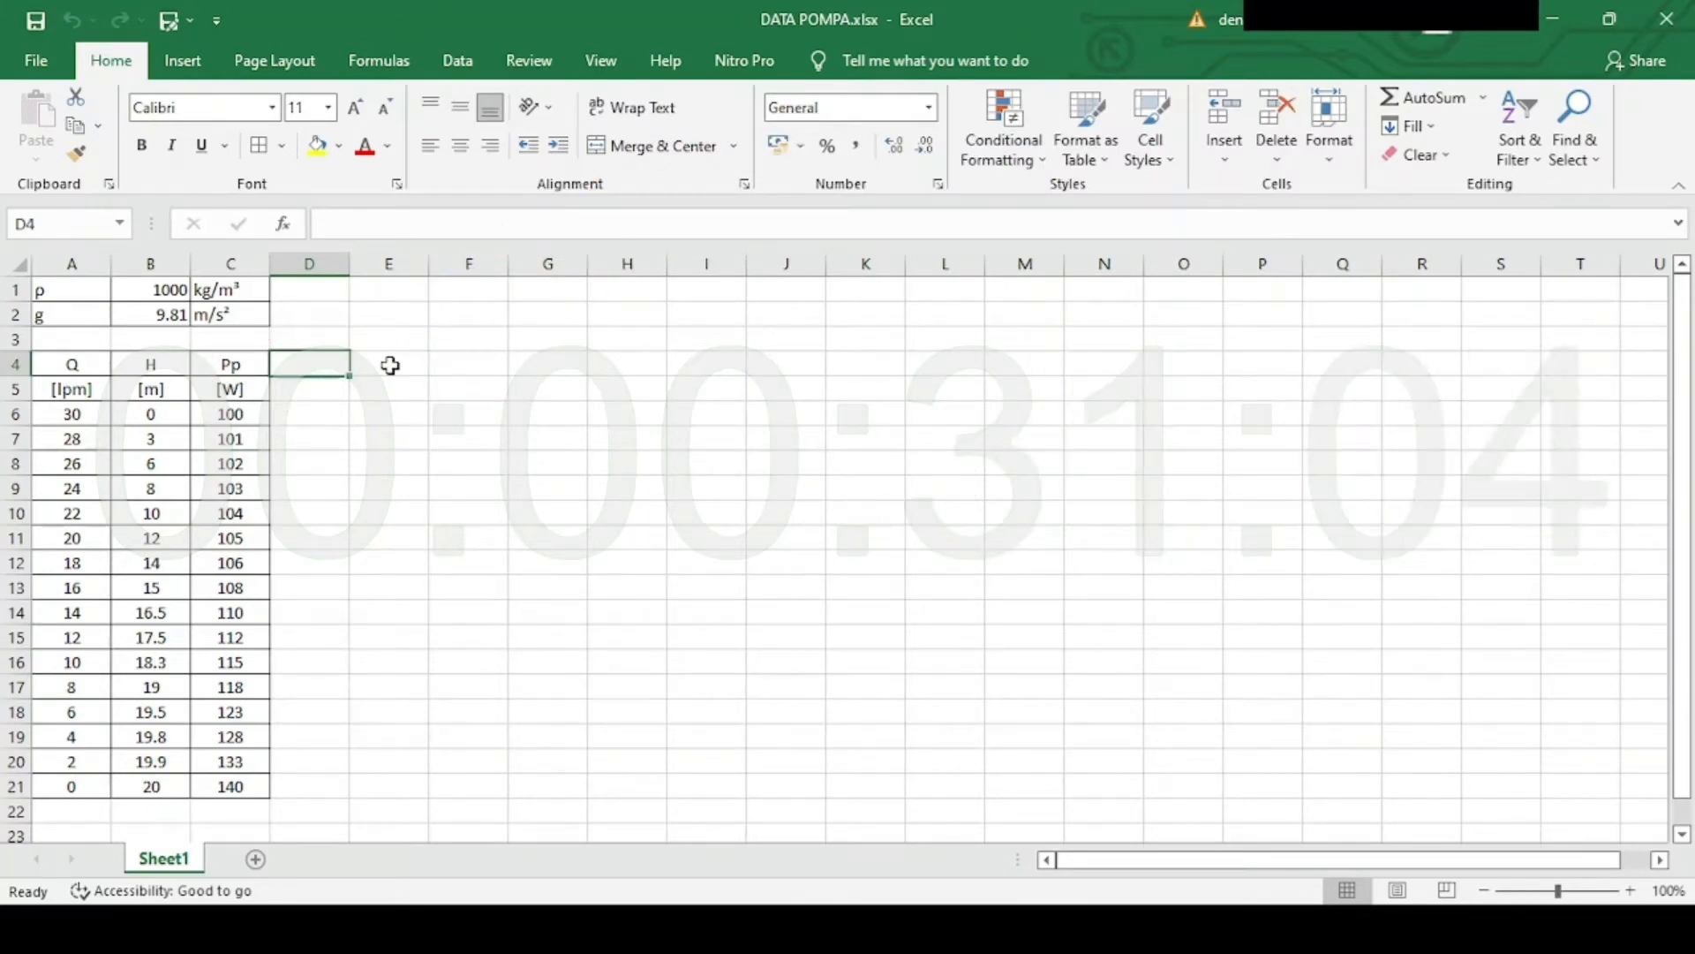
text(p)
key(BackSpace)
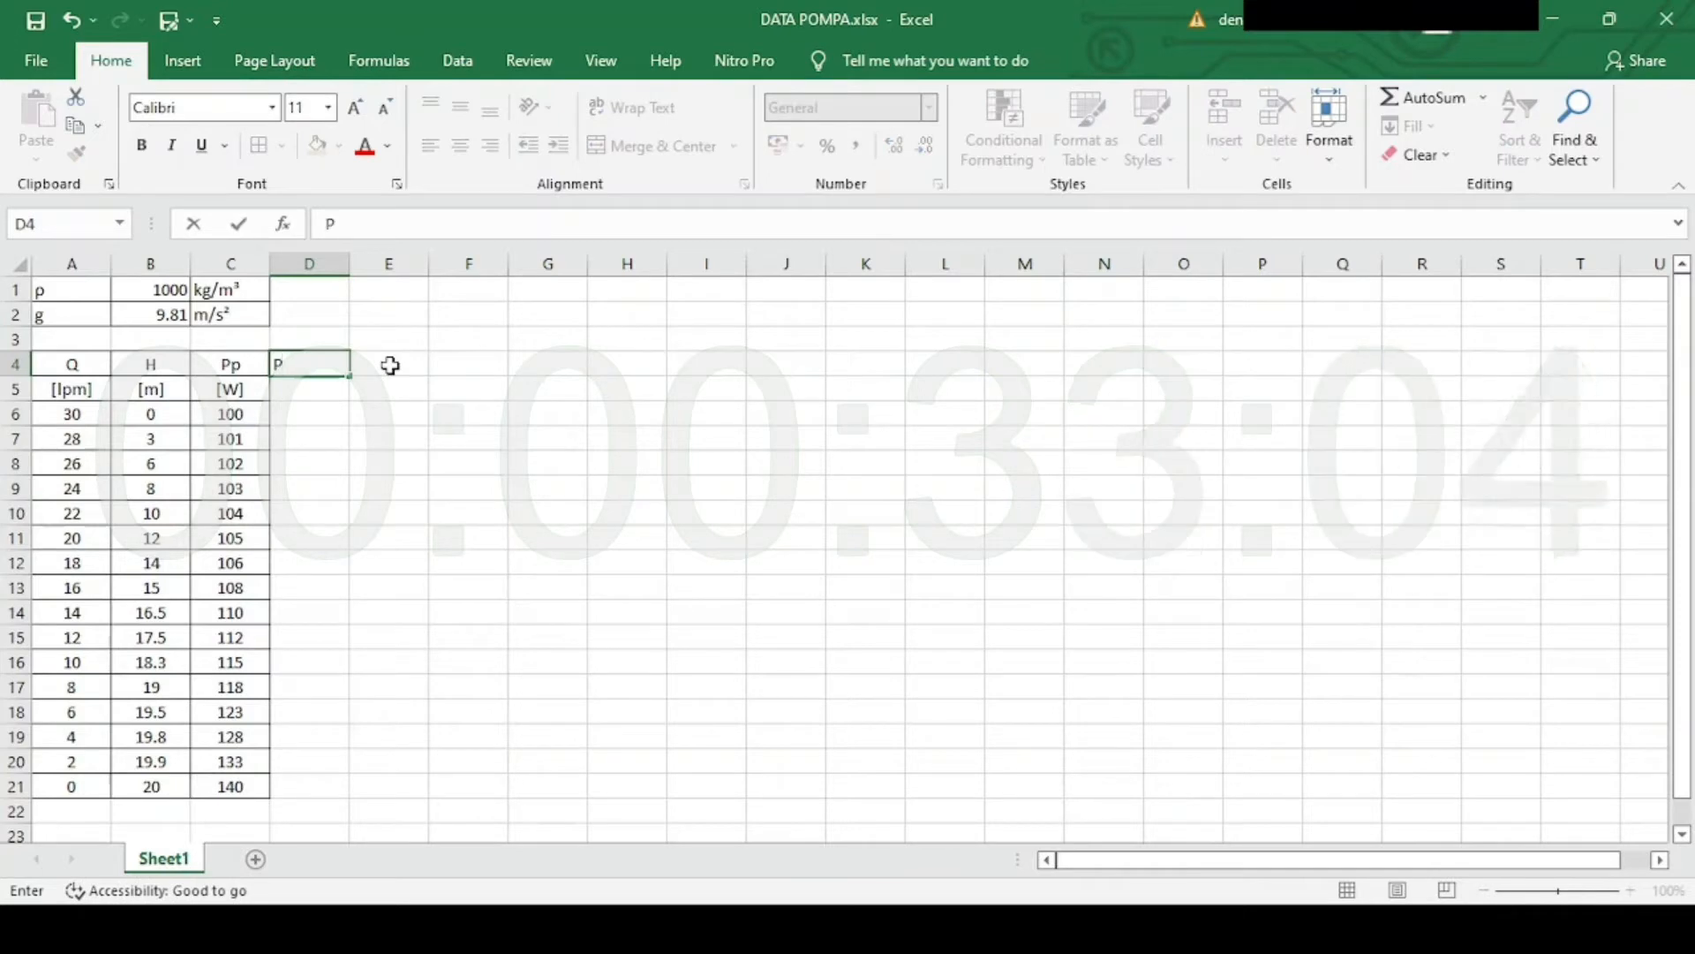
text(Ph)
key(Return)
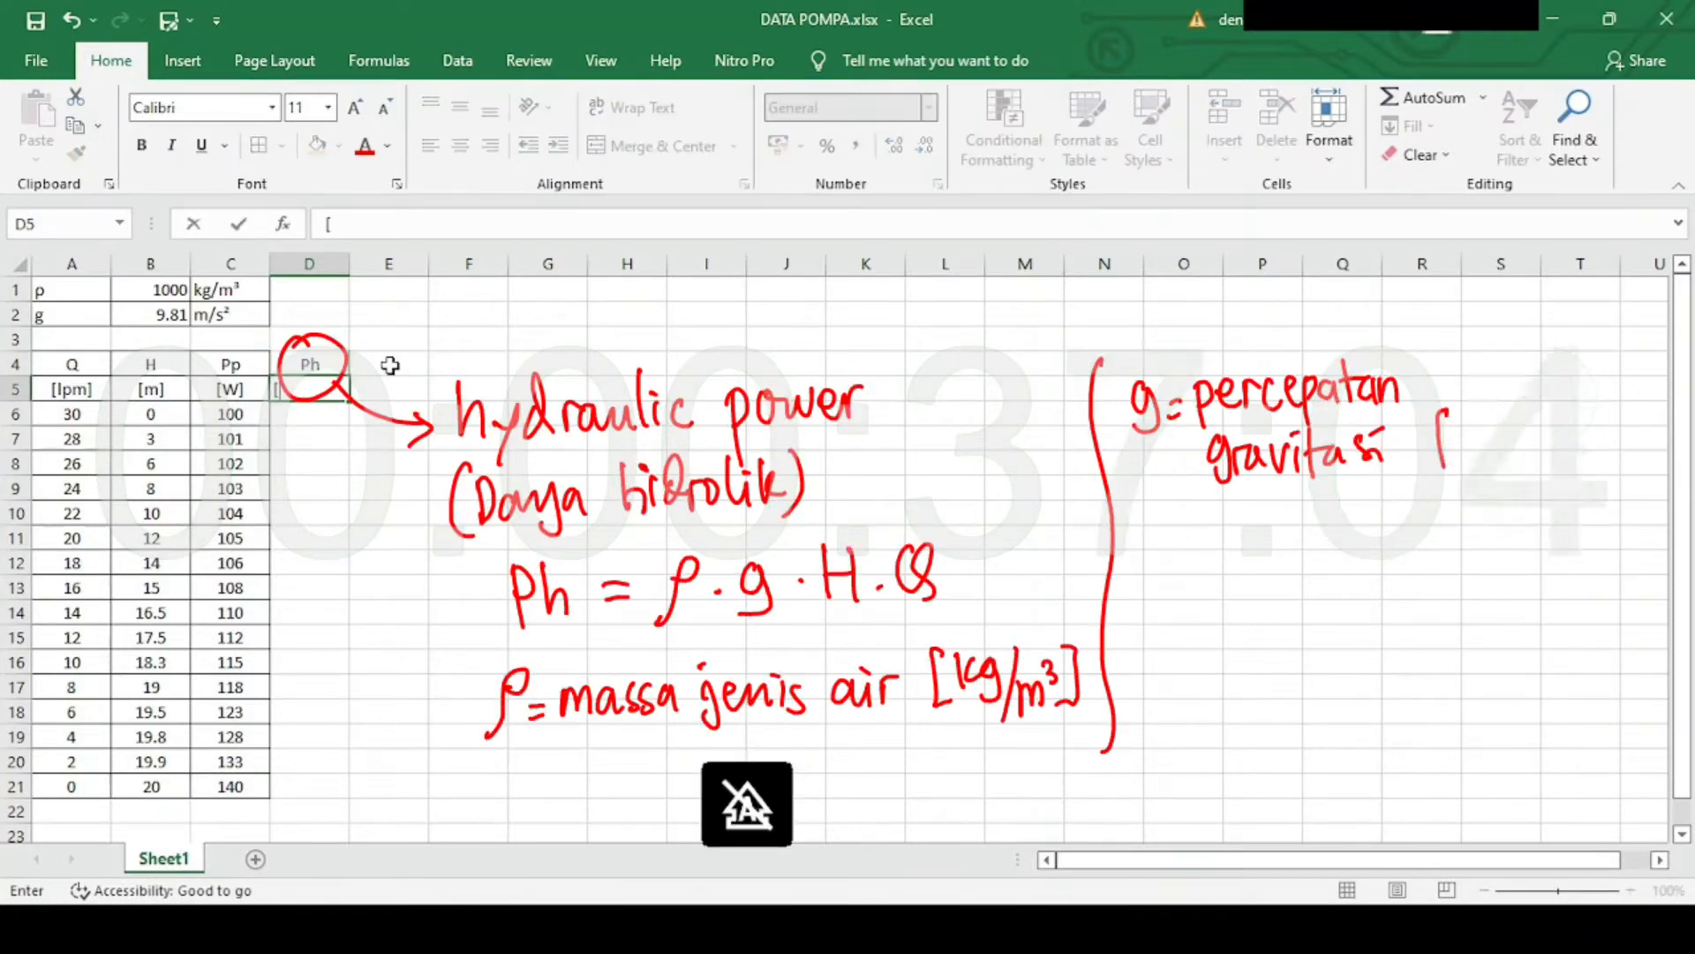
text([W])
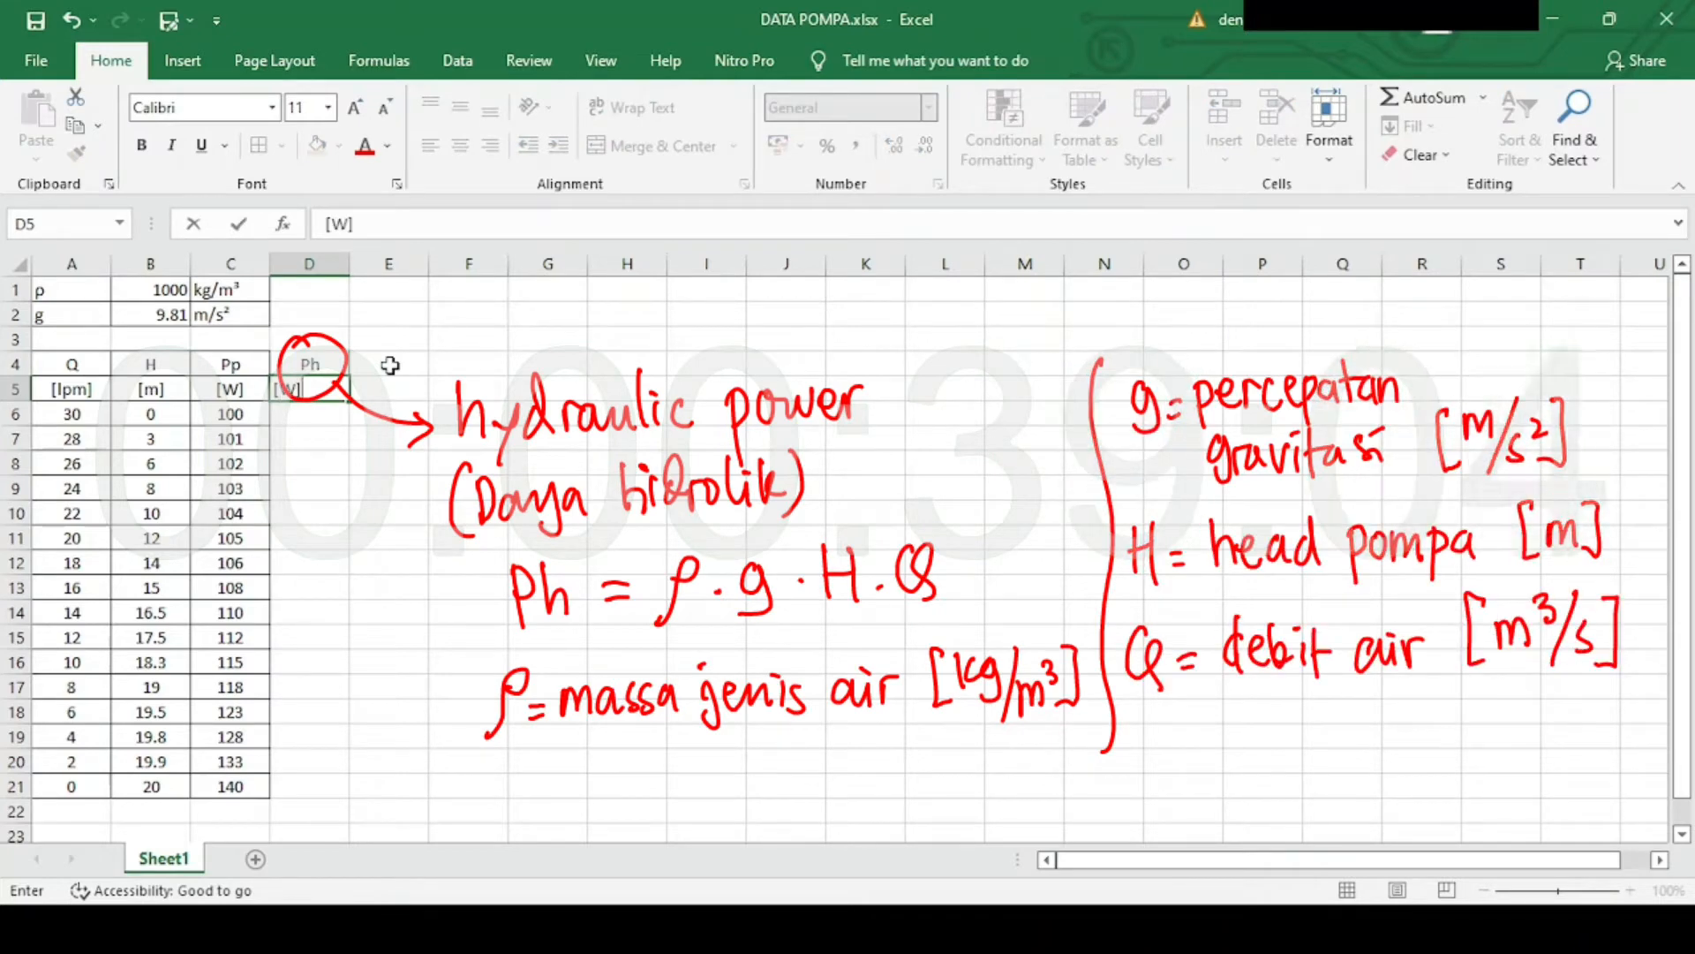
key(Return)
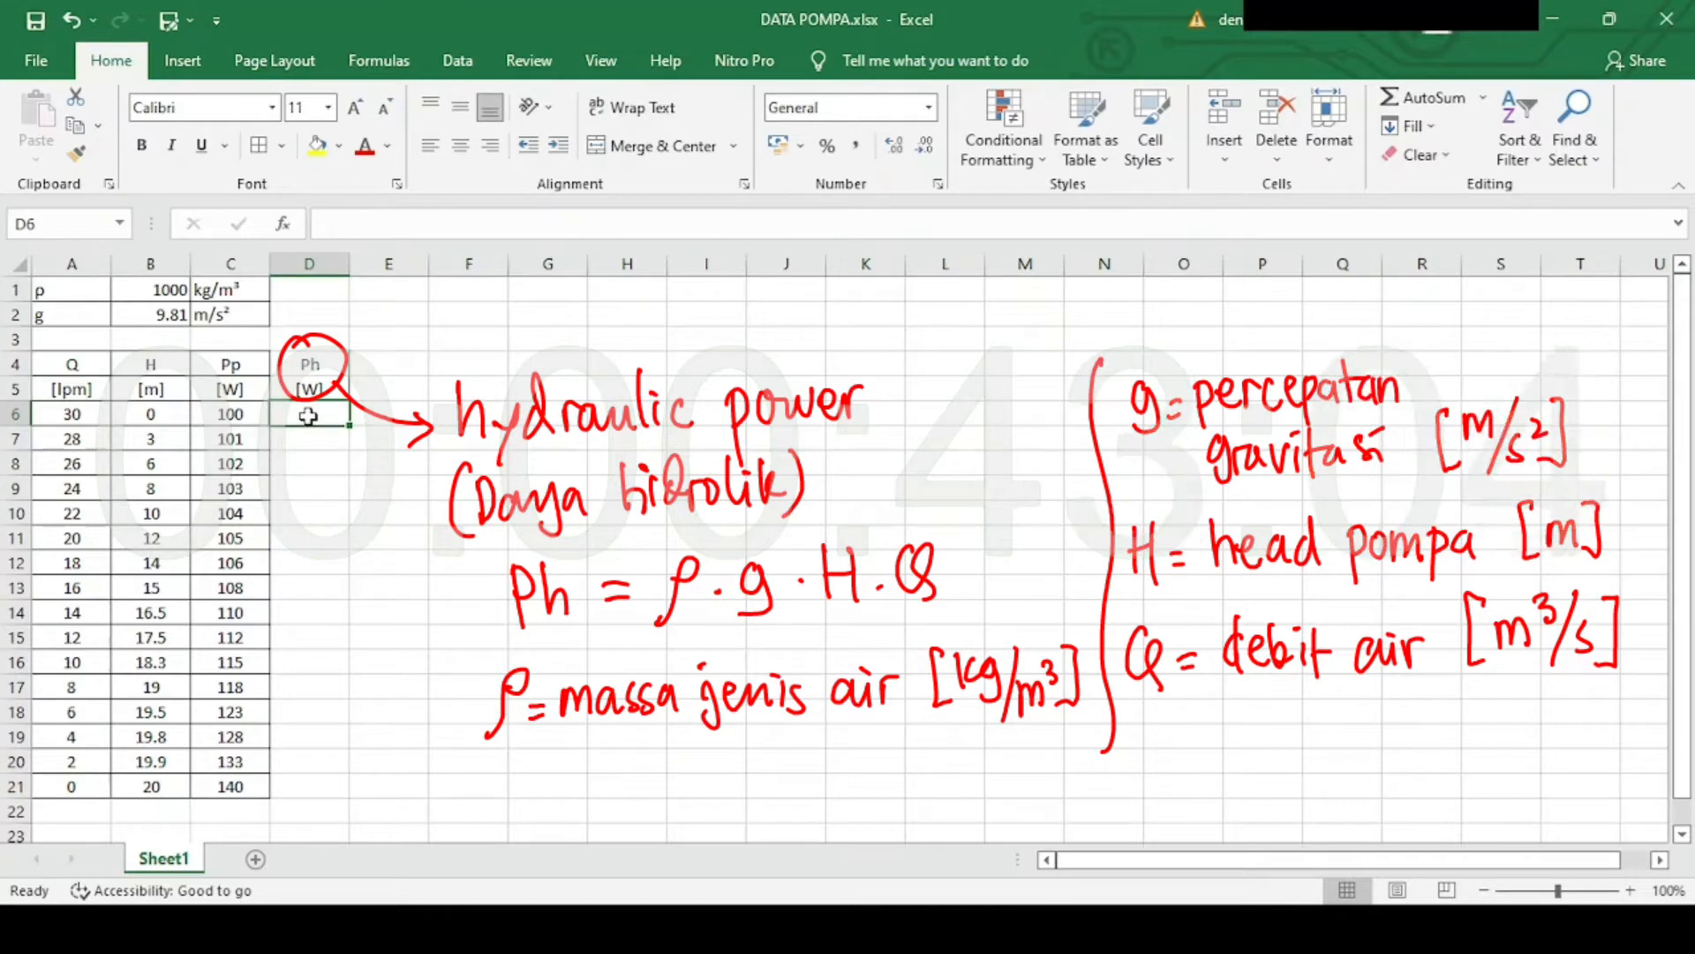
Enter the hydraulic power formula =B1*B2*(A6/60000)*B6 in cell D6, converting the flow rate to m³/s.
text(=)
click(168, 291)
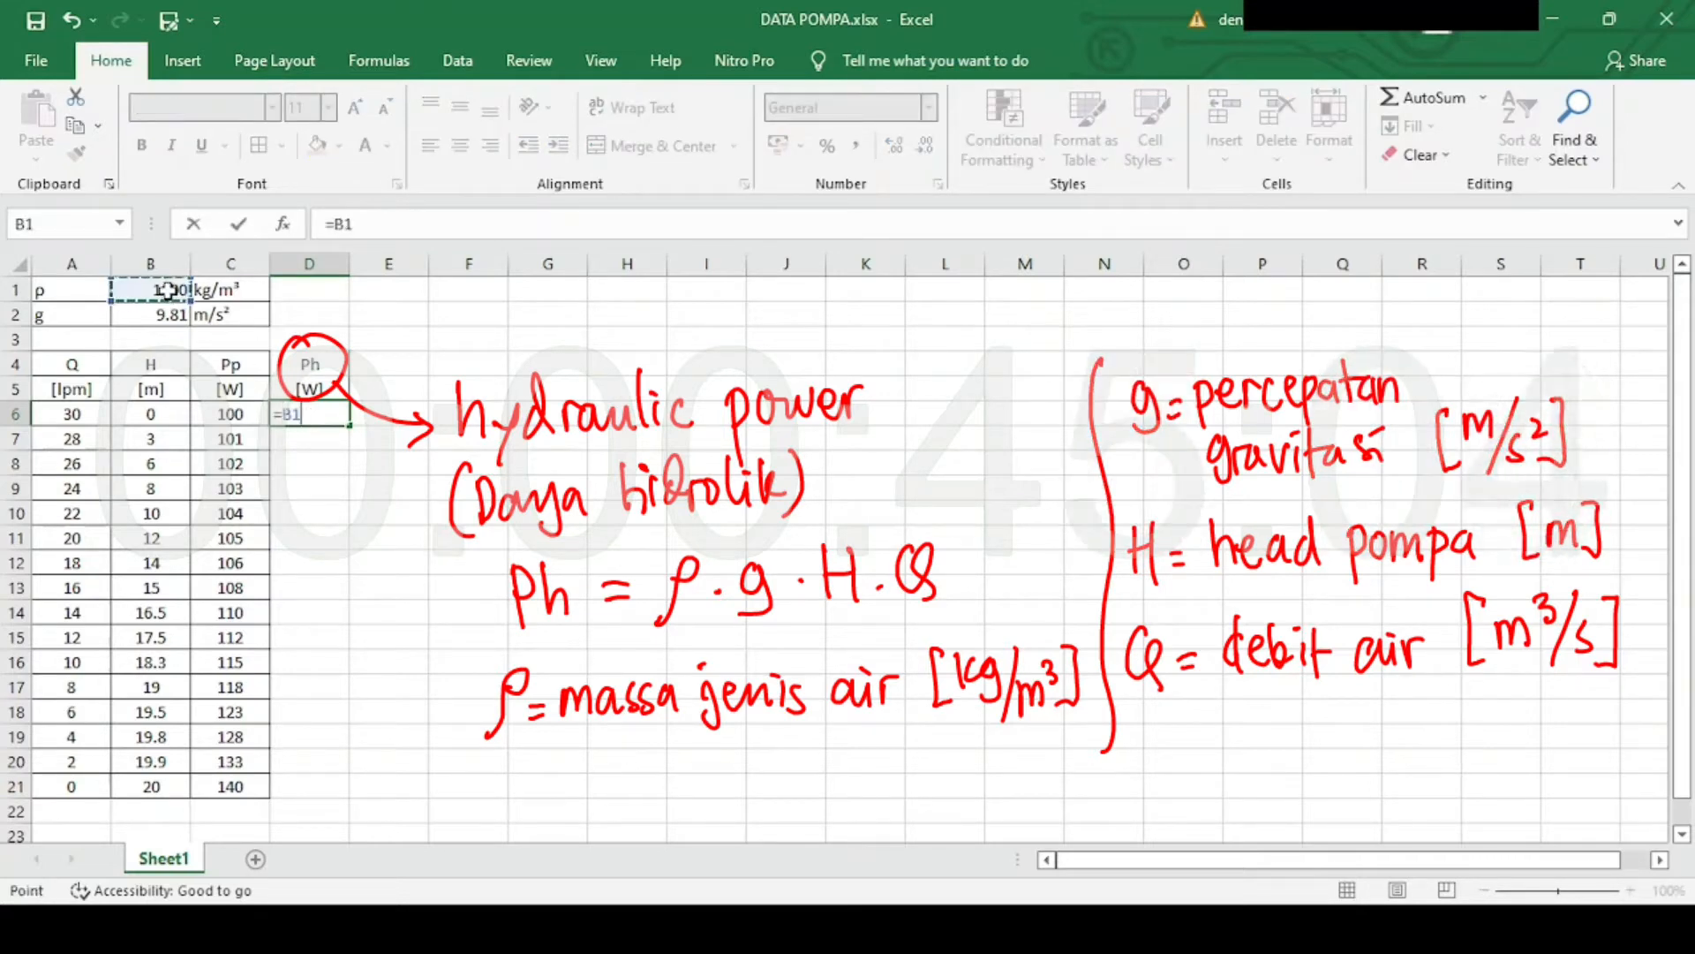
text(*)
click(161, 311)
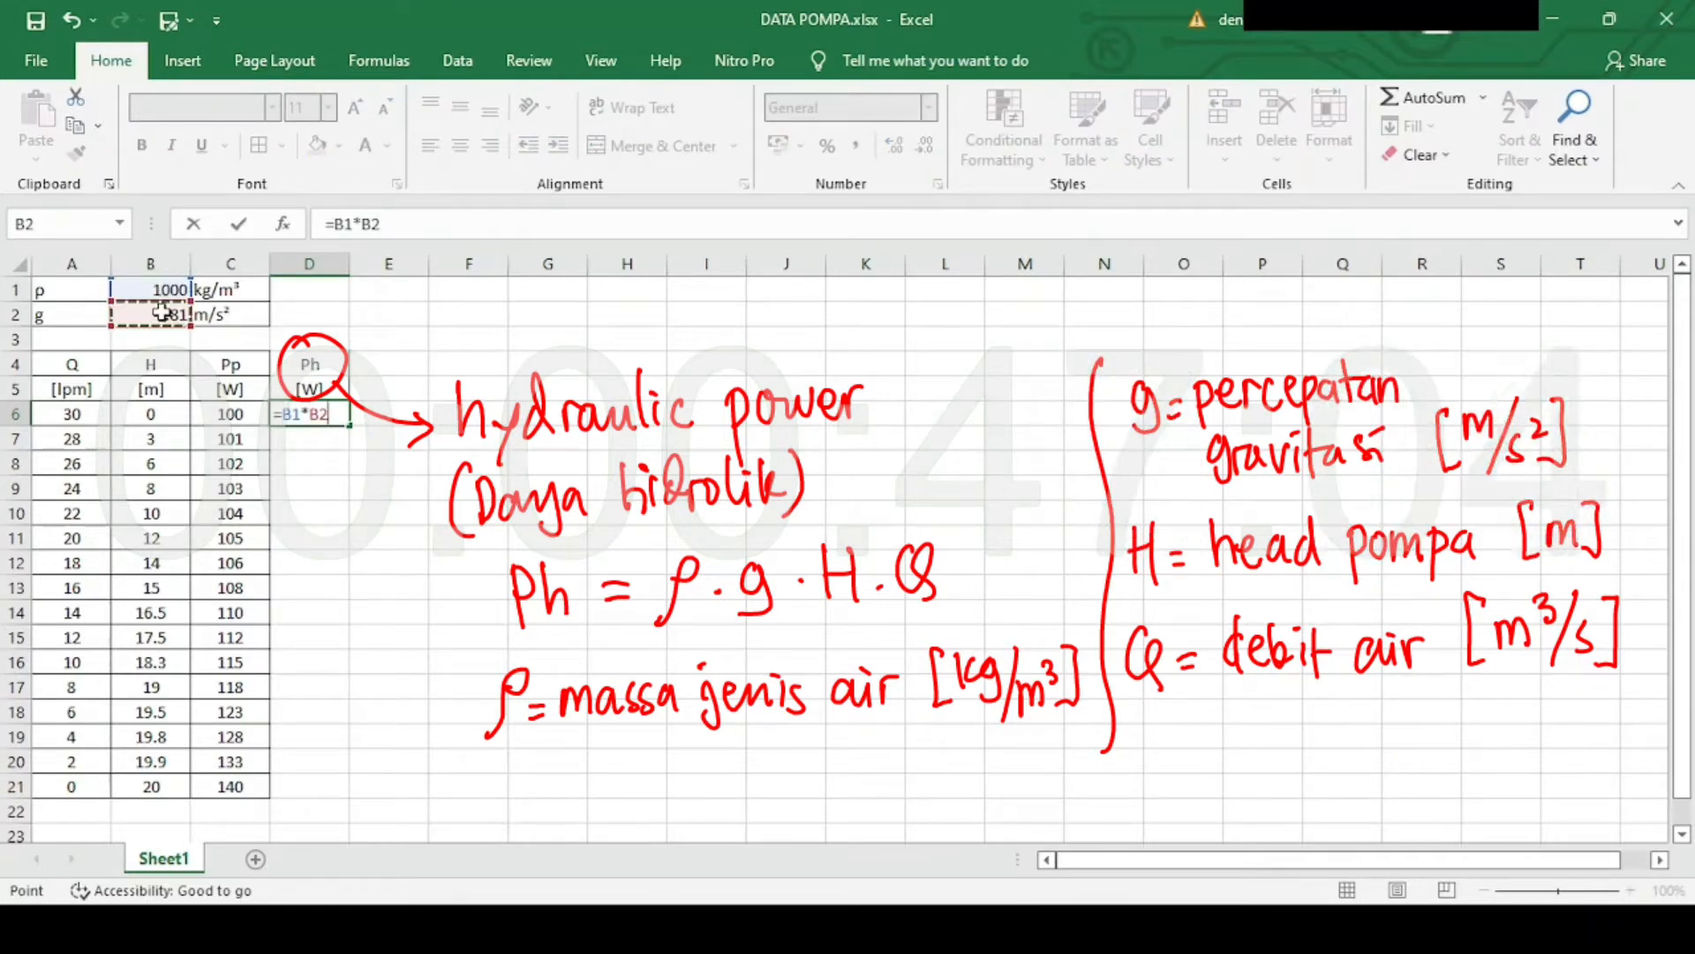
text(*)
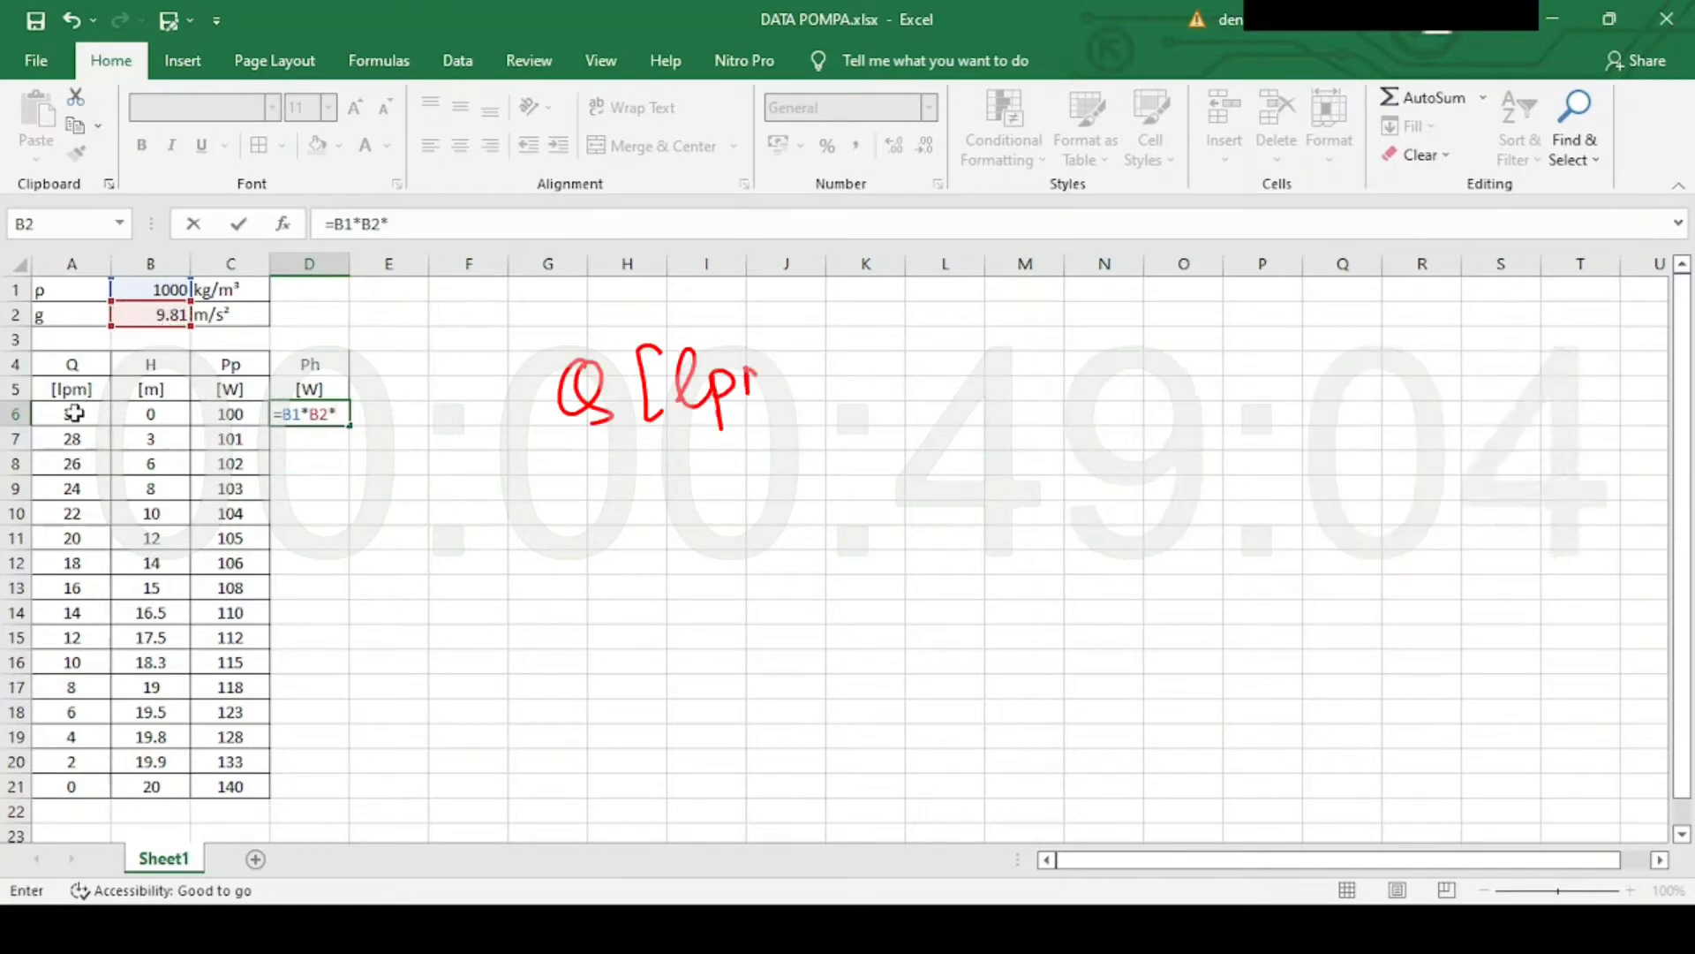
click(74, 412)
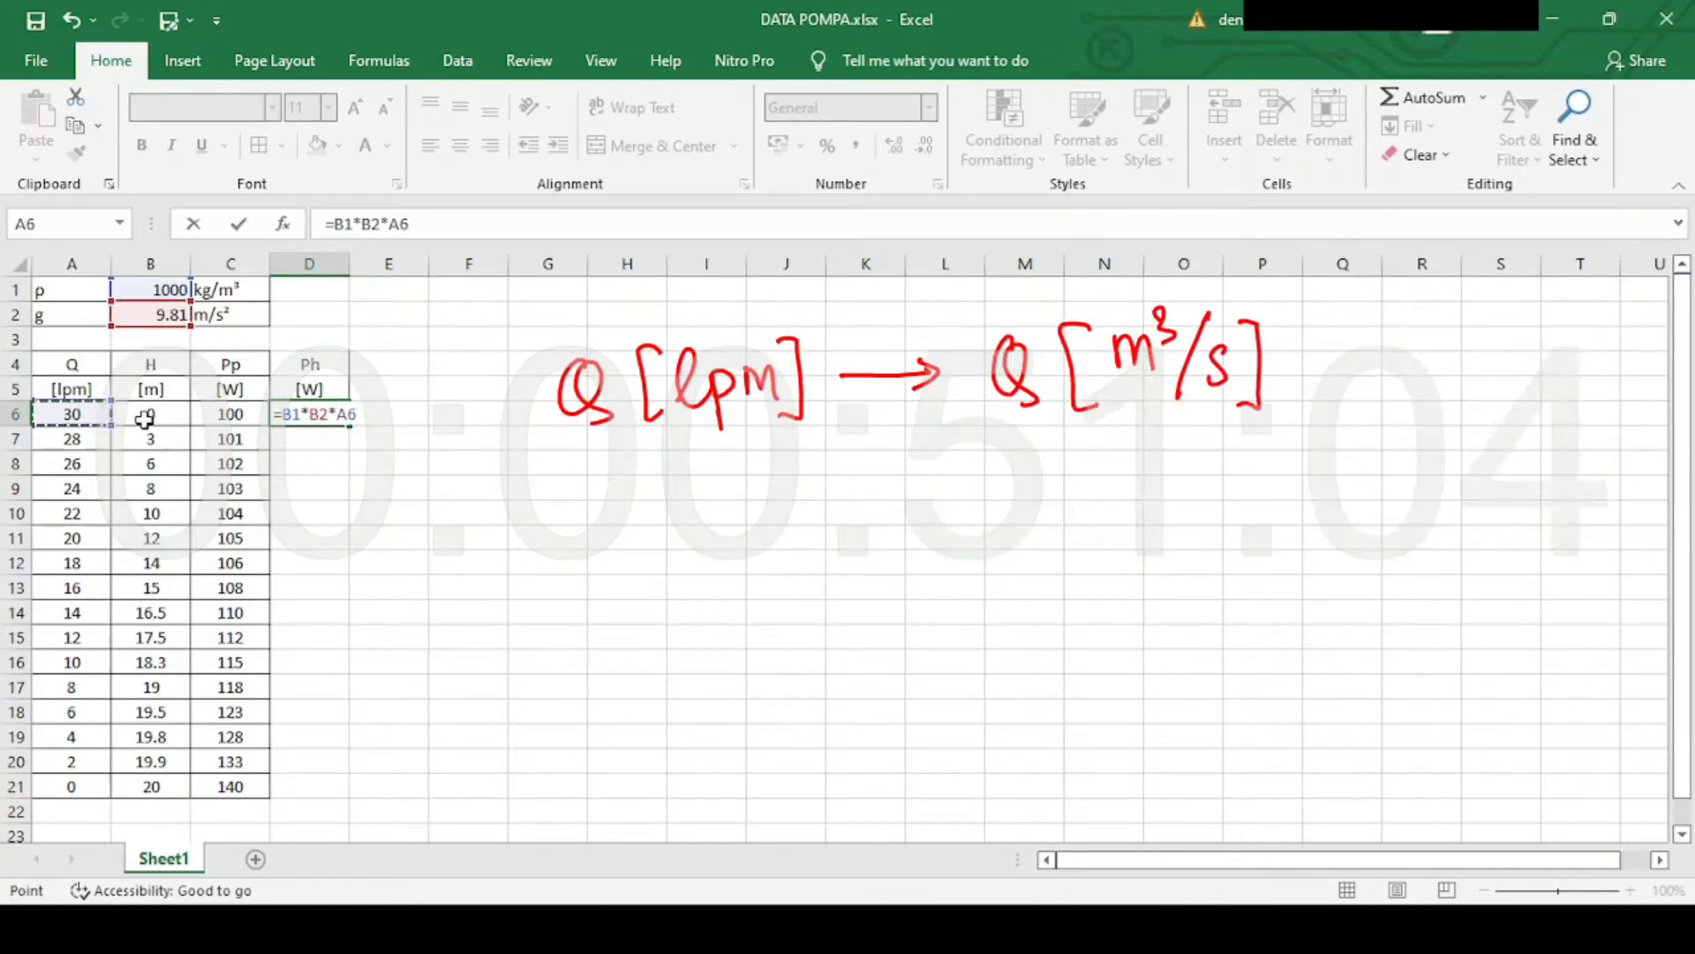
click(390, 224)
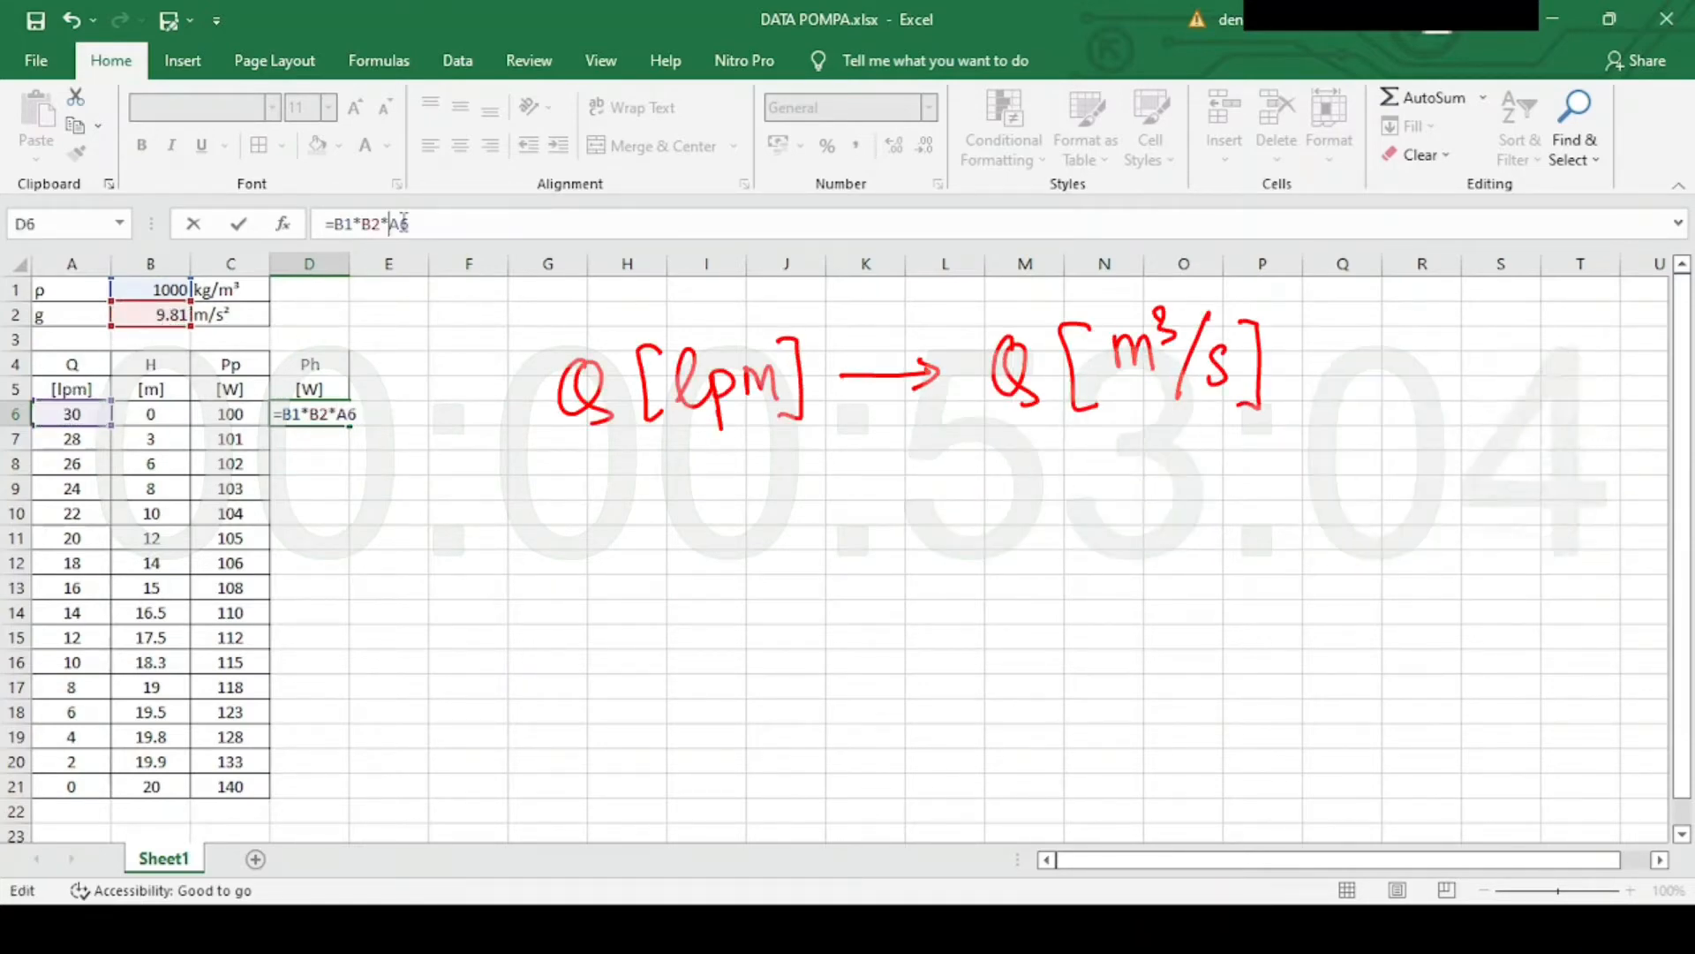
text(()
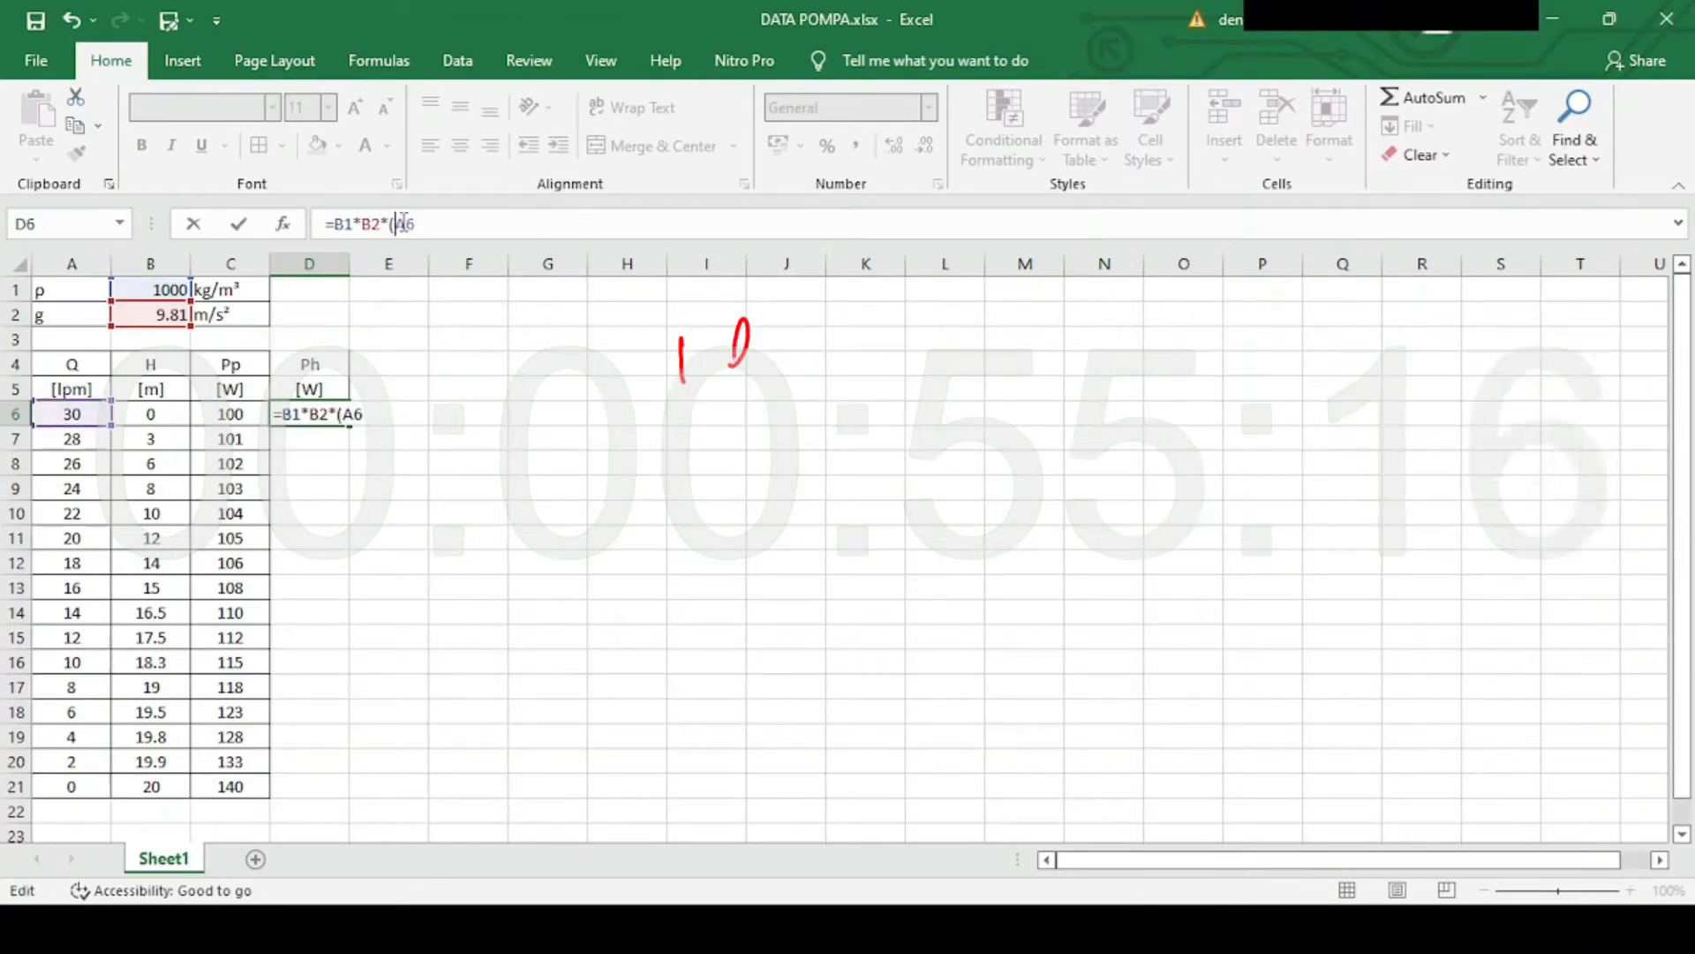
click(440, 223)
text(/)
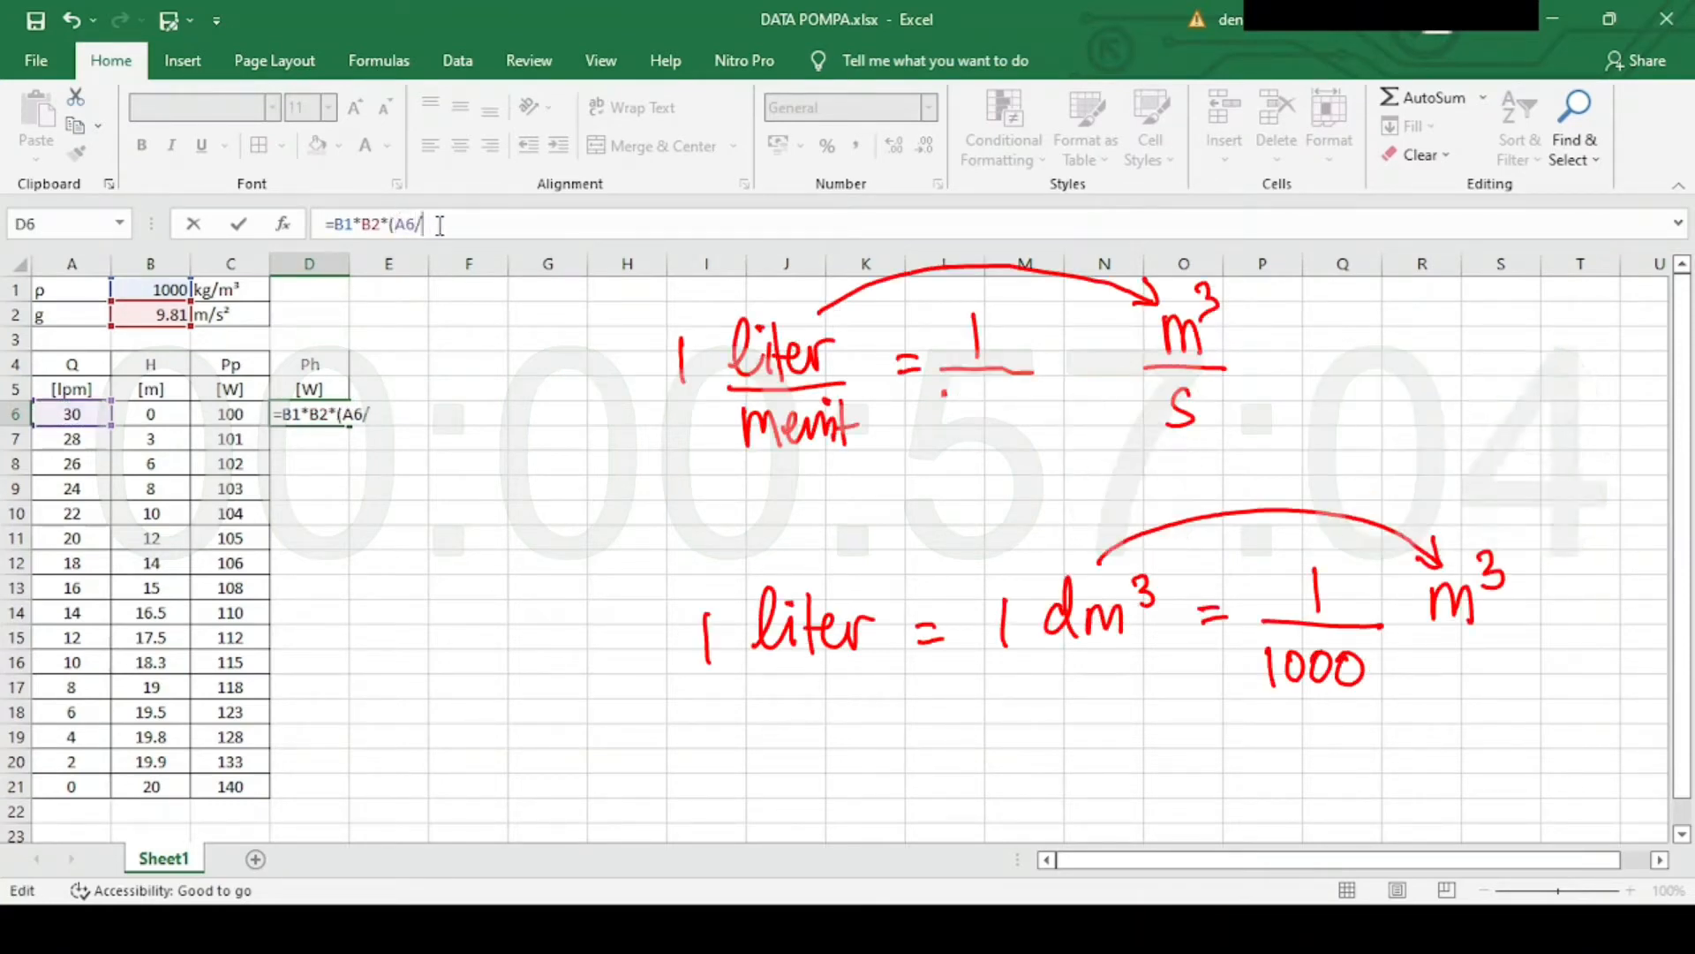
text(6000)
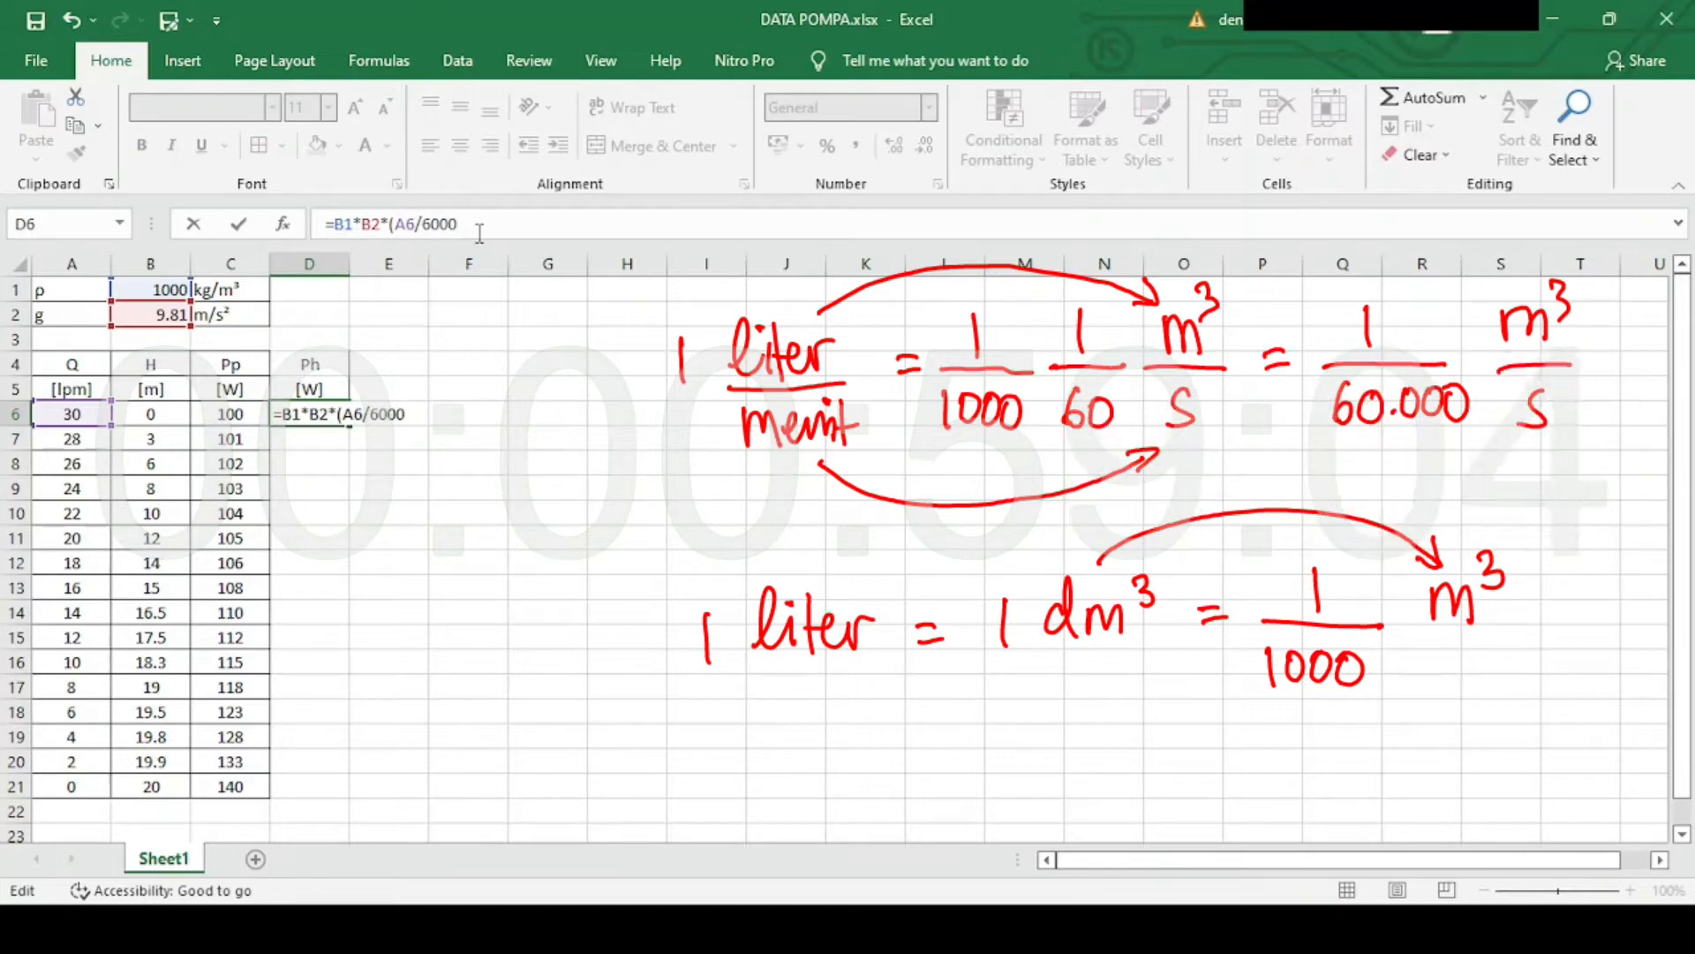
text(0)*)
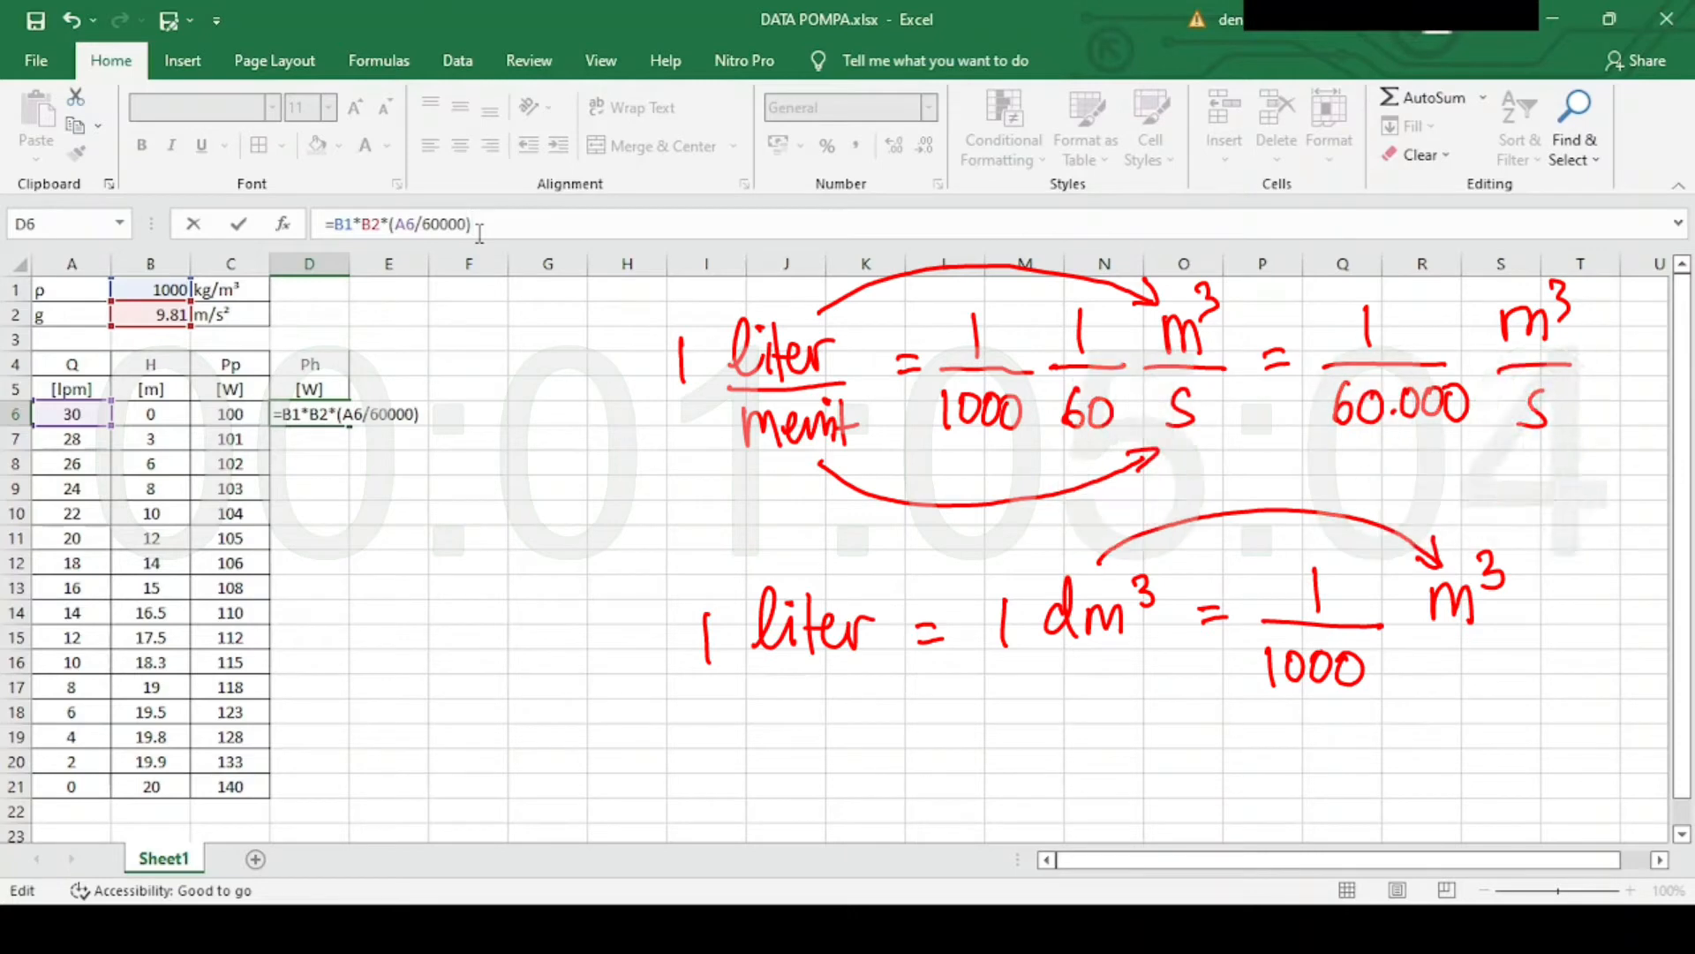
click(148, 413)
Make the density and gravity references in the D6 formula absolute, as $B$1 and $B$2, and commit the formula.
click(370, 224)
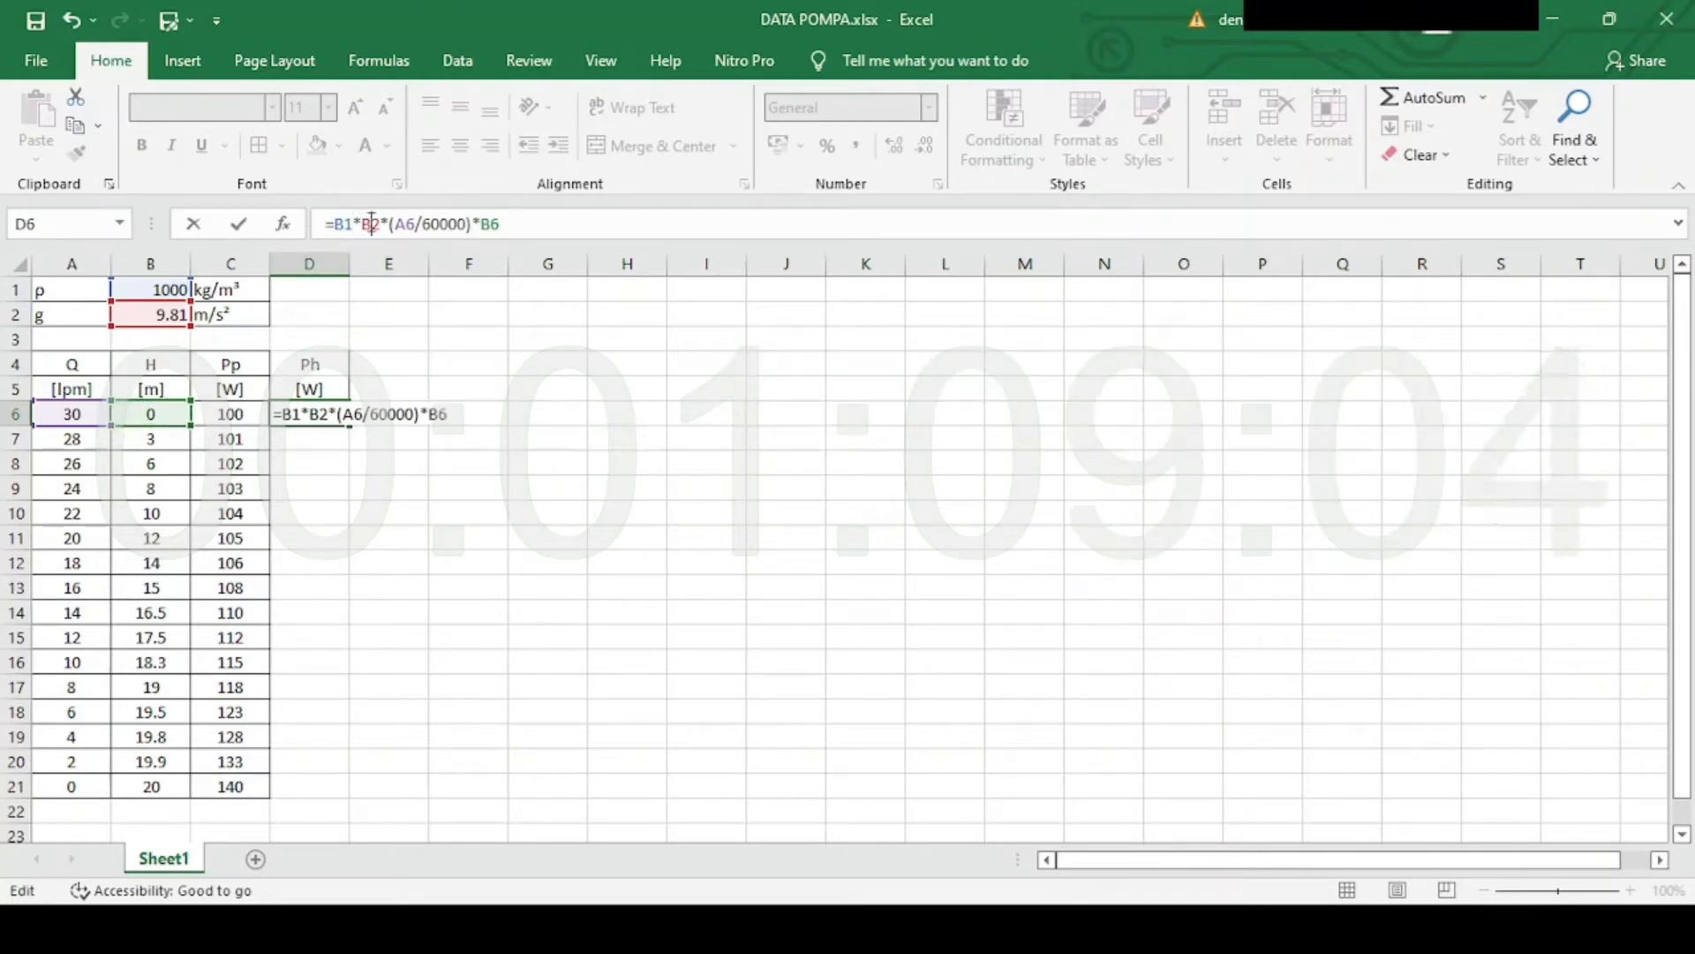
key(F4)
click(345, 224)
key(F4)
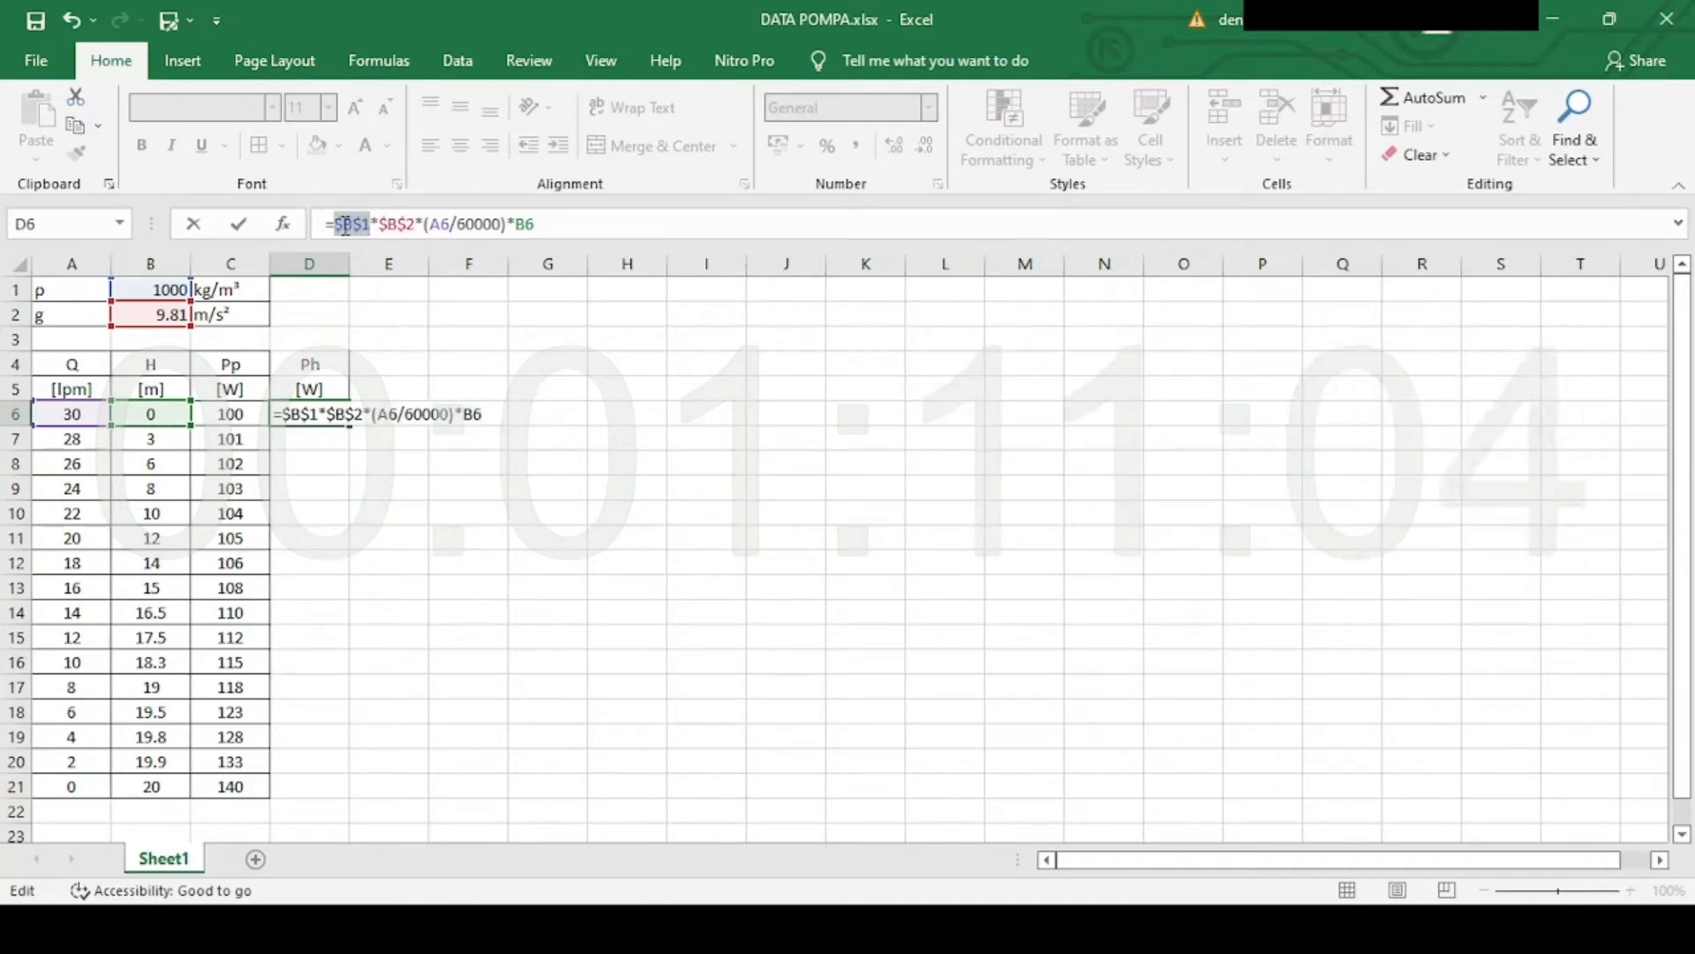
click(543, 226)
key(Return)
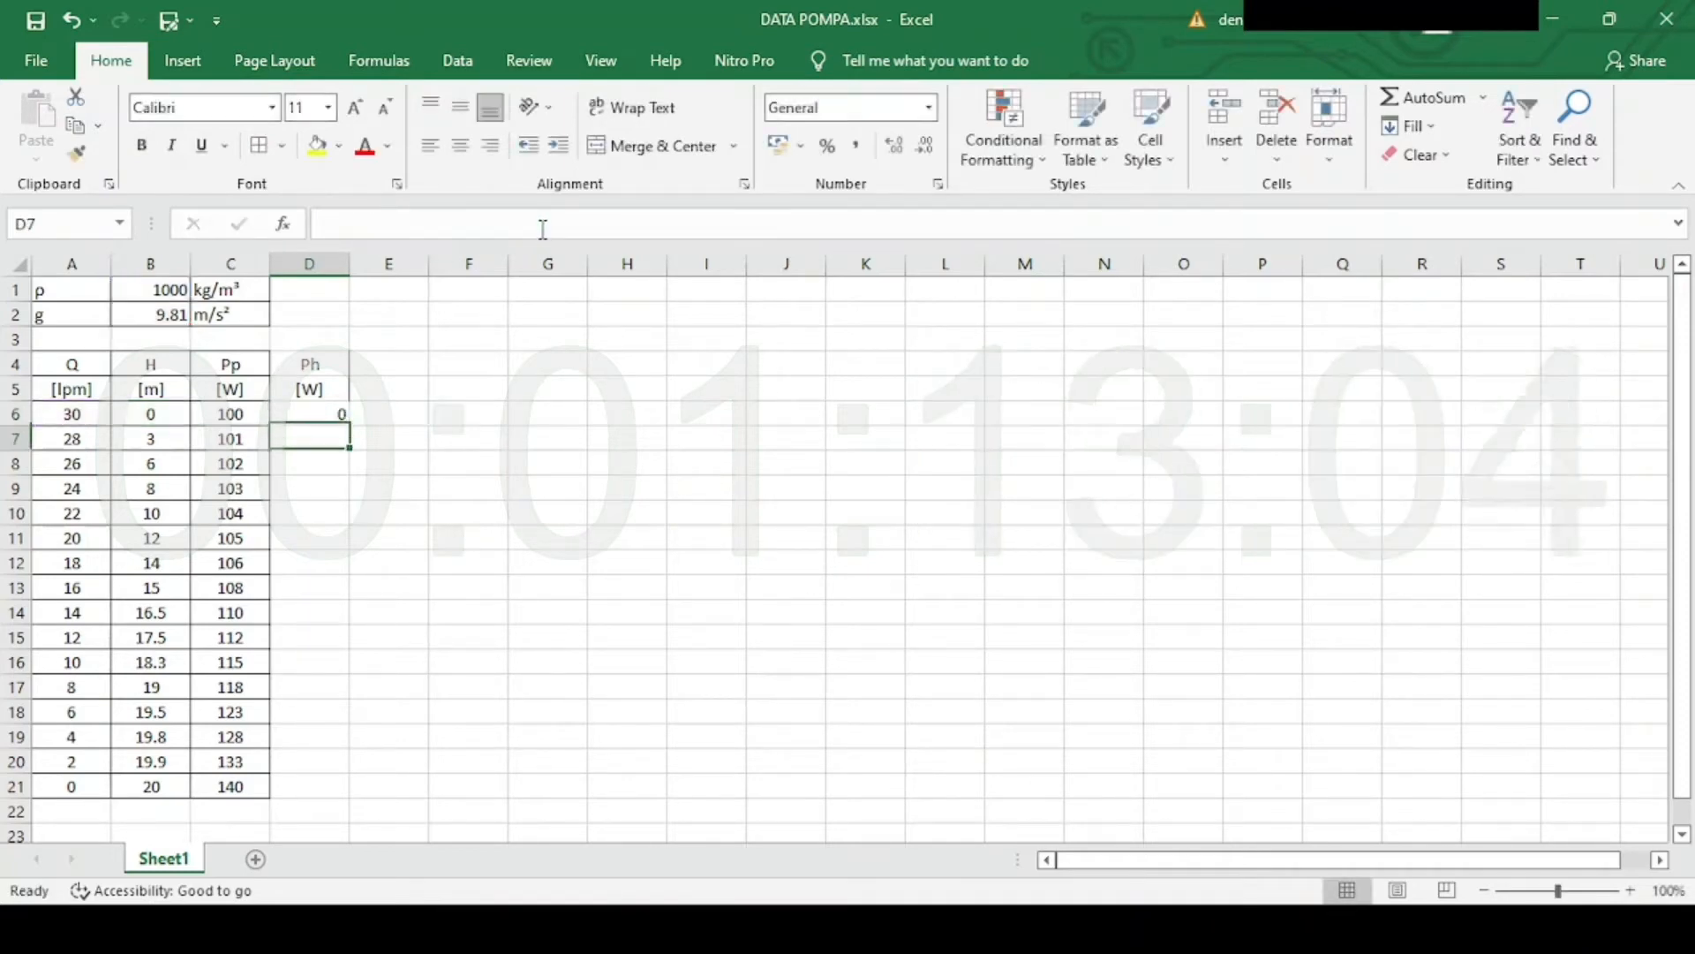
Fill the hydraulic power formula from D6 down to D21 and centre the values horizontally.
click(318, 413)
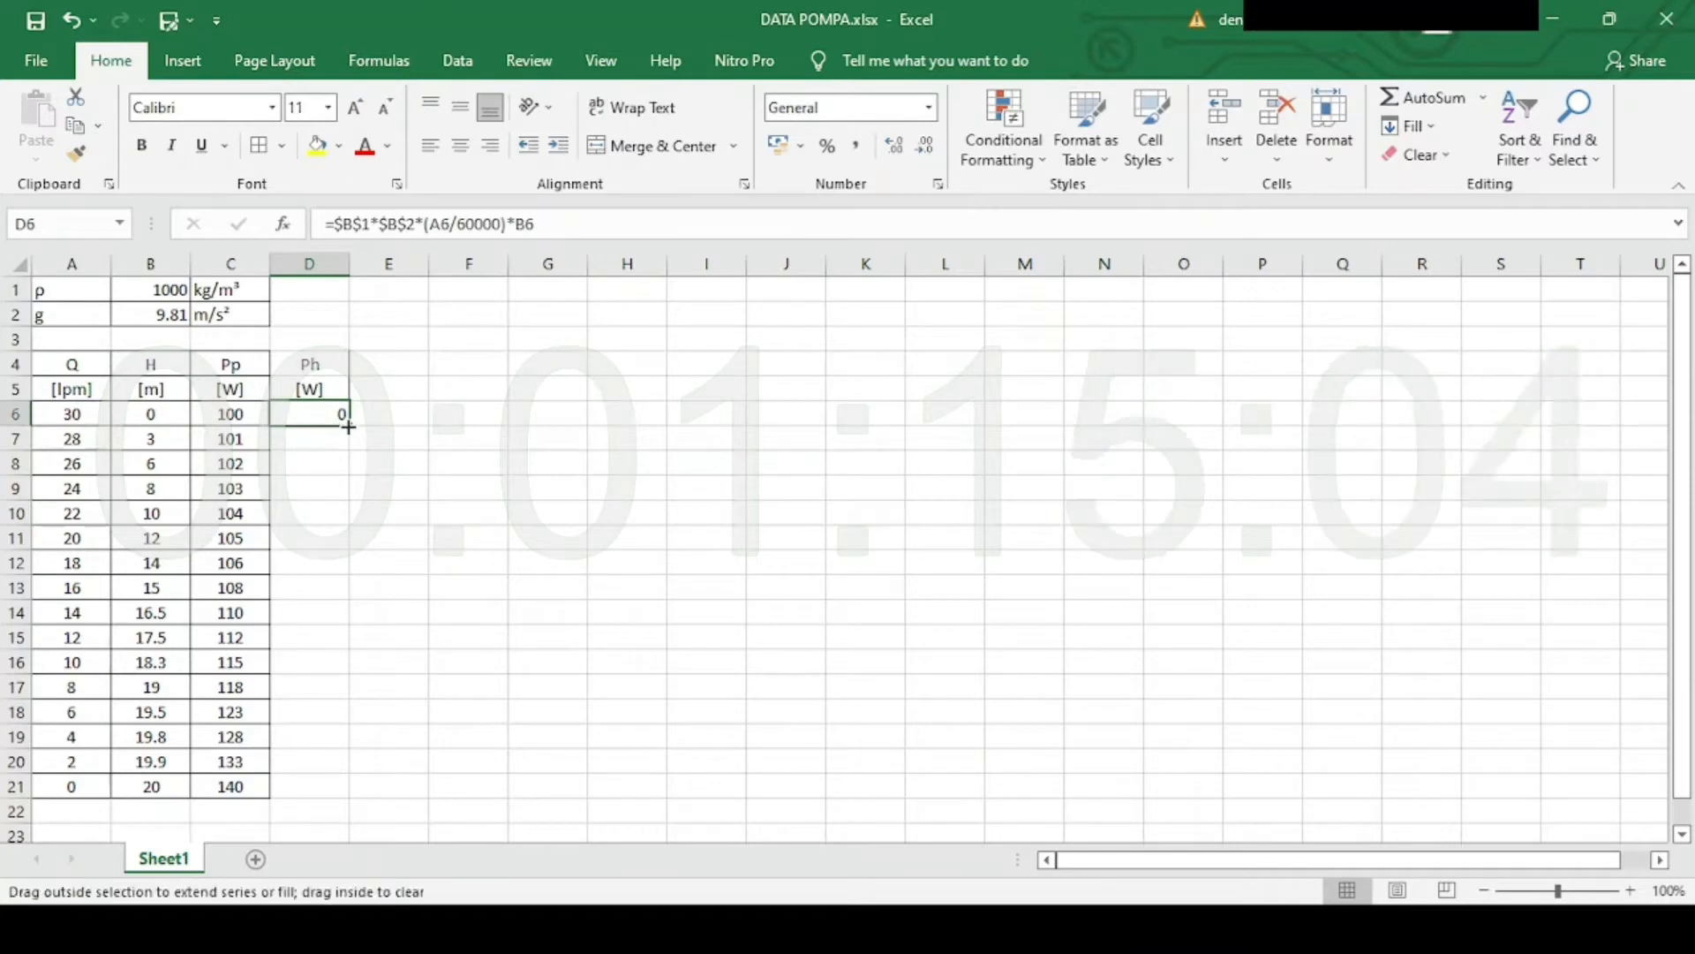
double_click(346, 427)
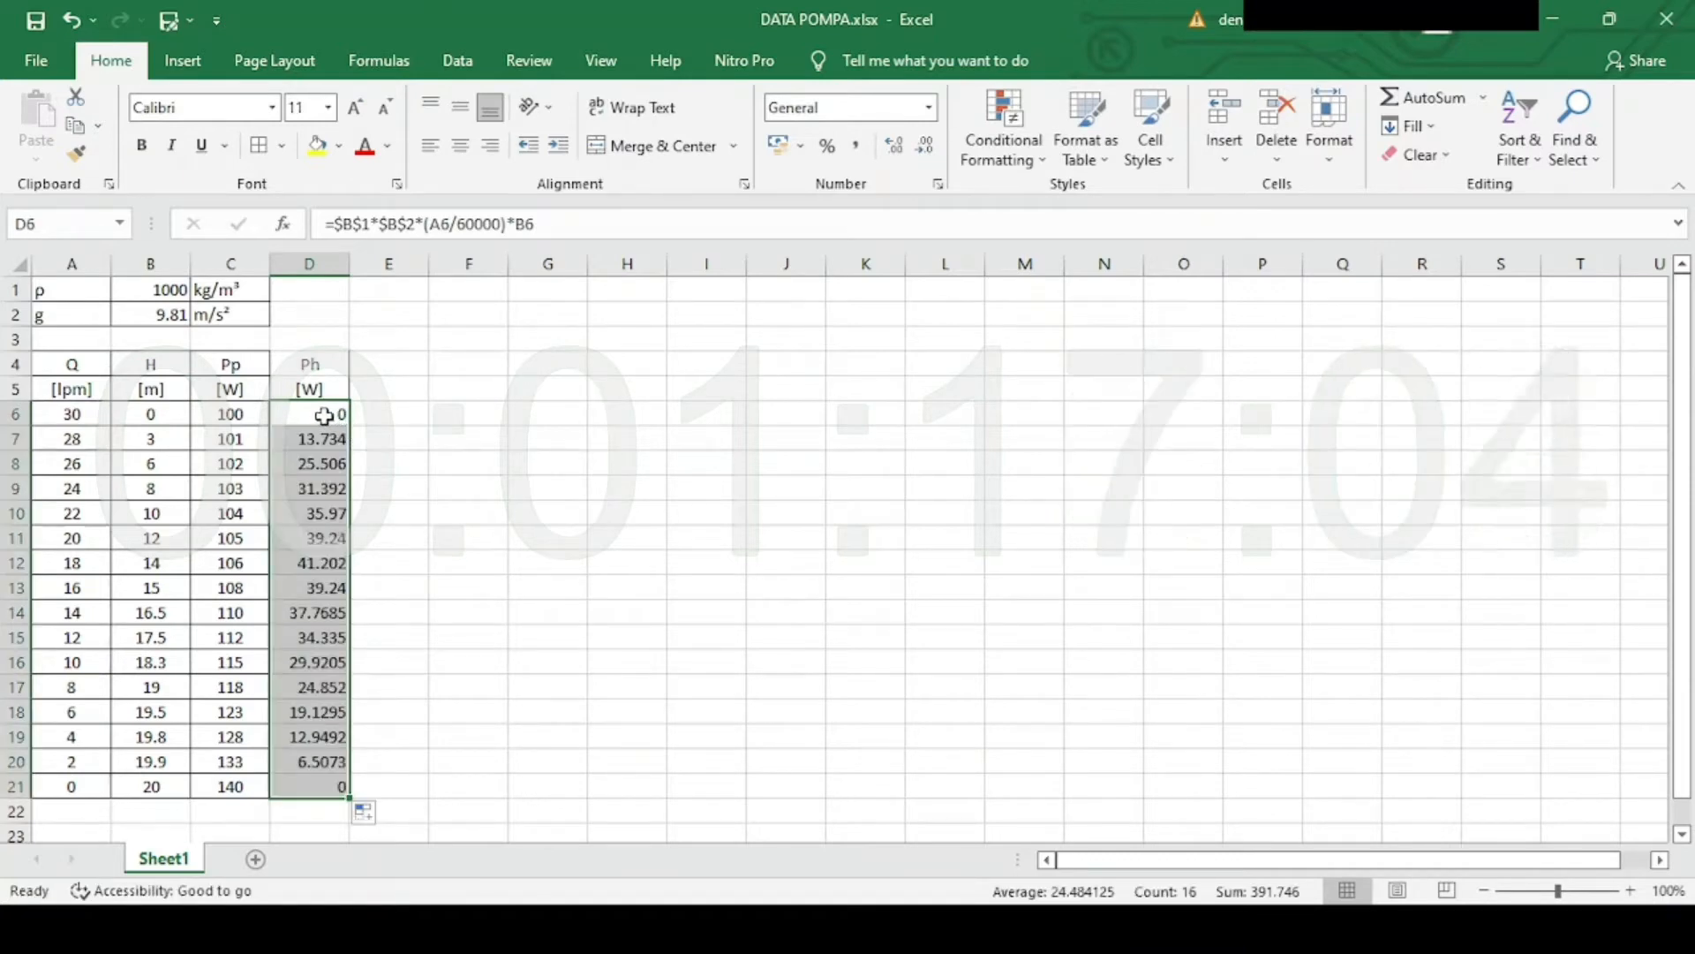
click(460, 146)
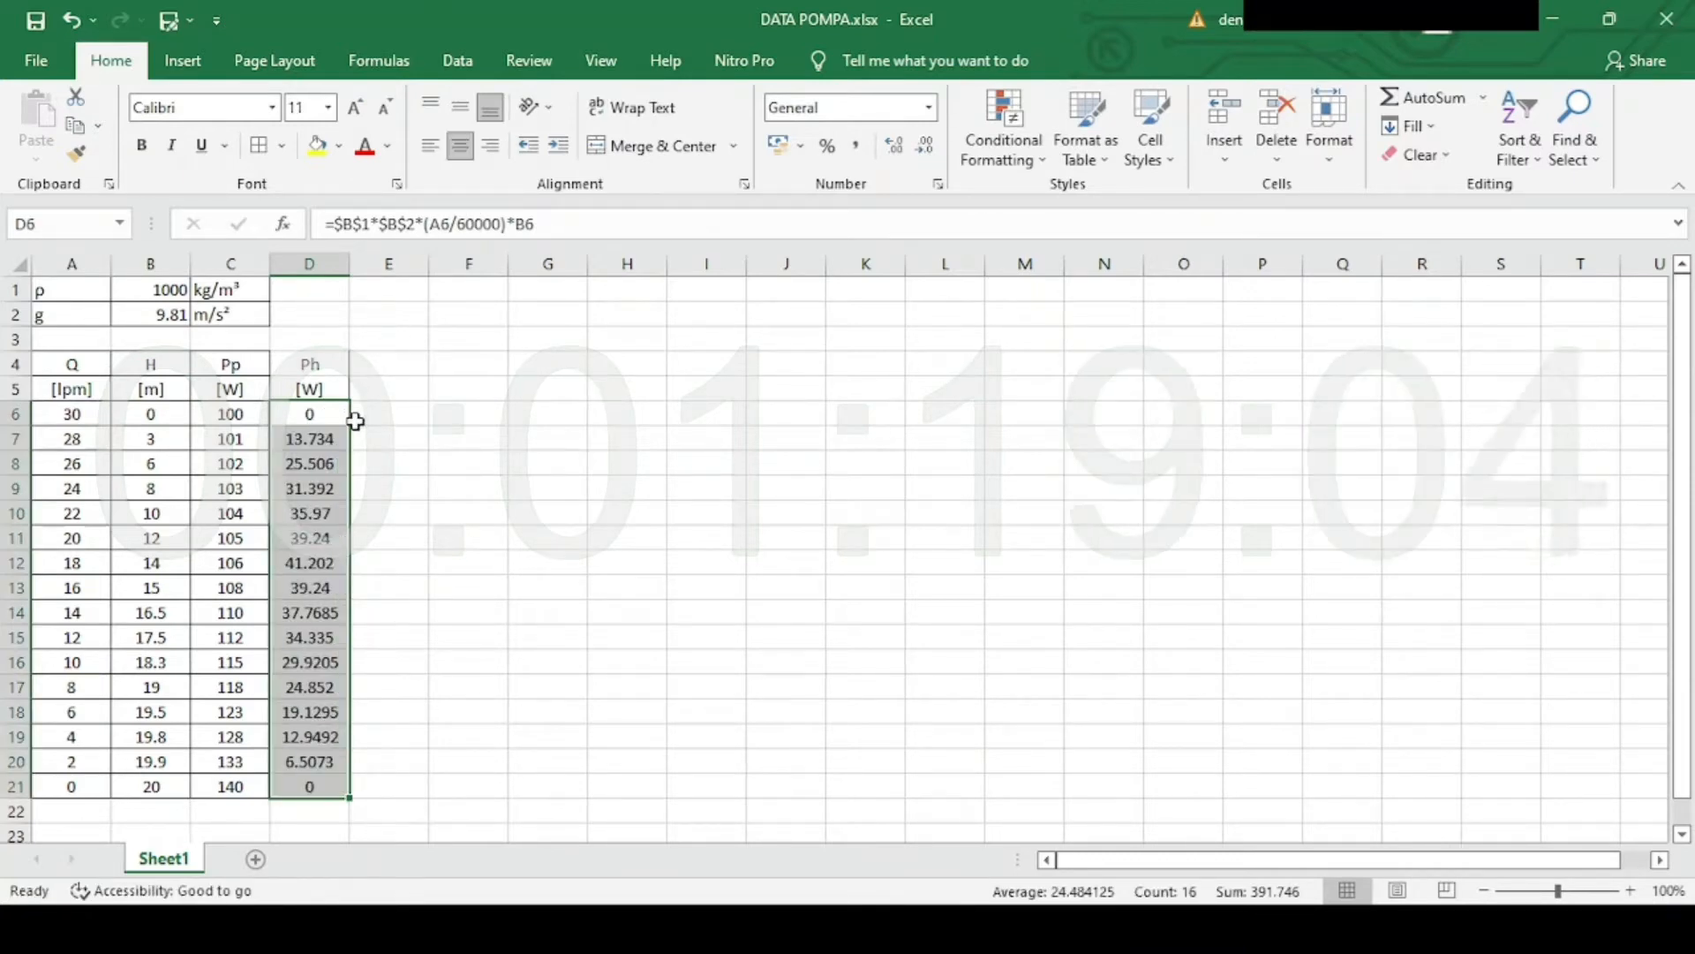
click(304, 461)
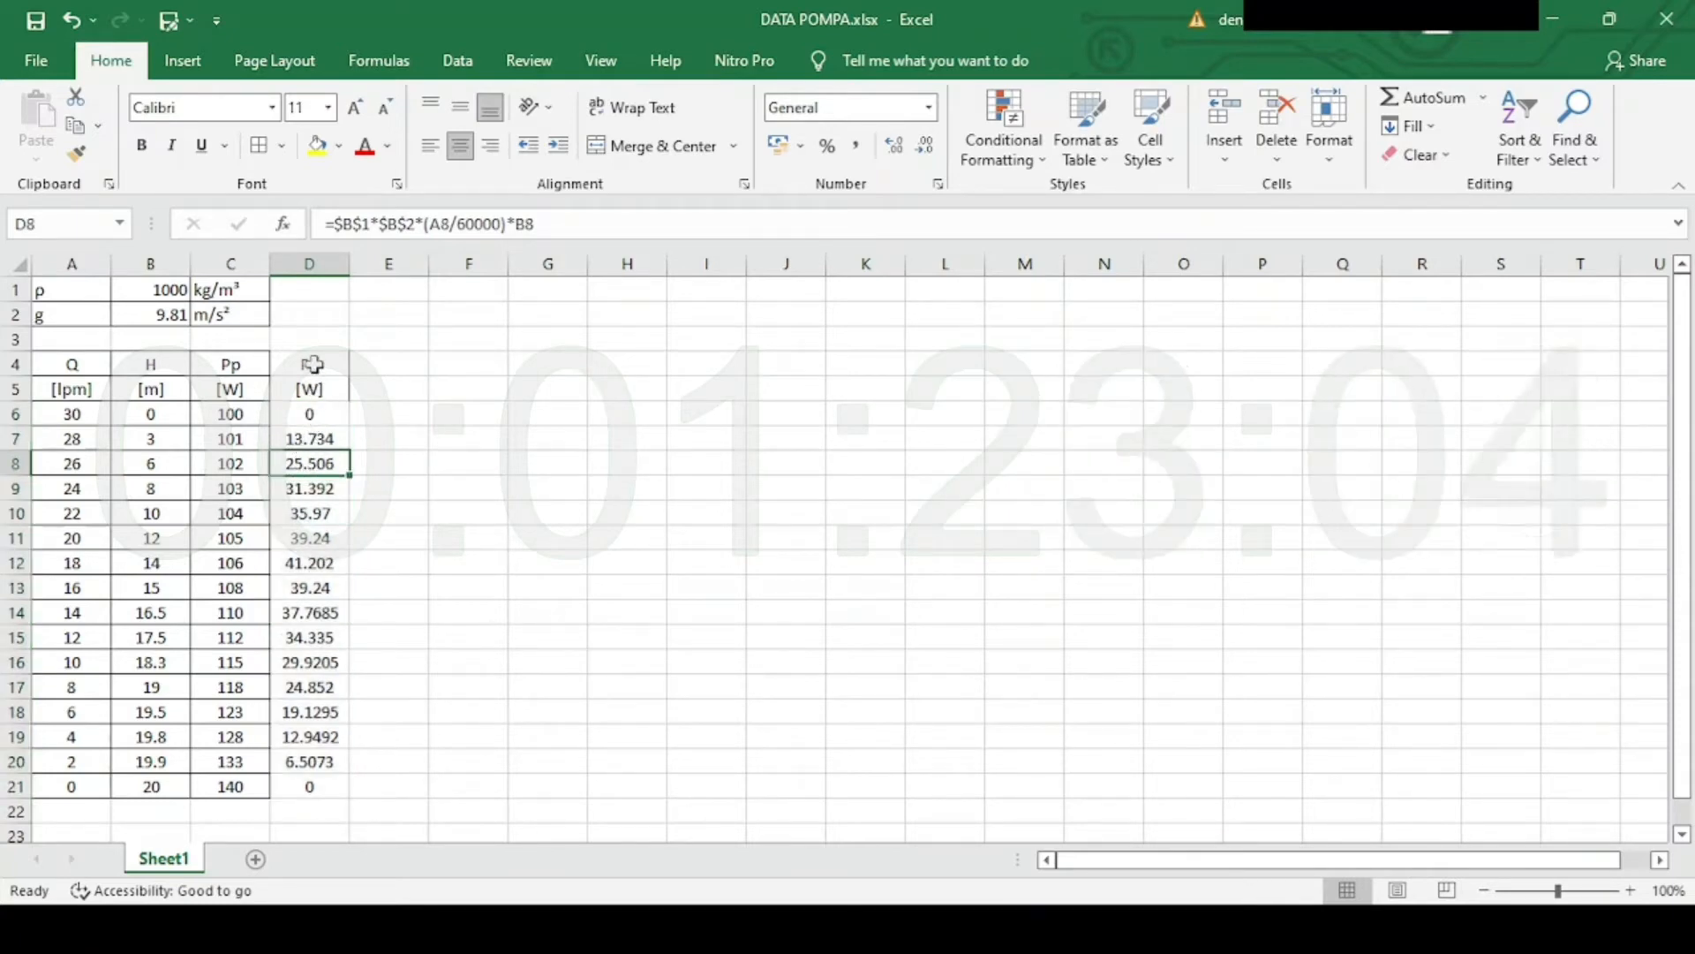
Add a pump efficiency column heading with the Greek symbol, ηp, in cell E4 and the unit [%] in E5.
click(407, 371)
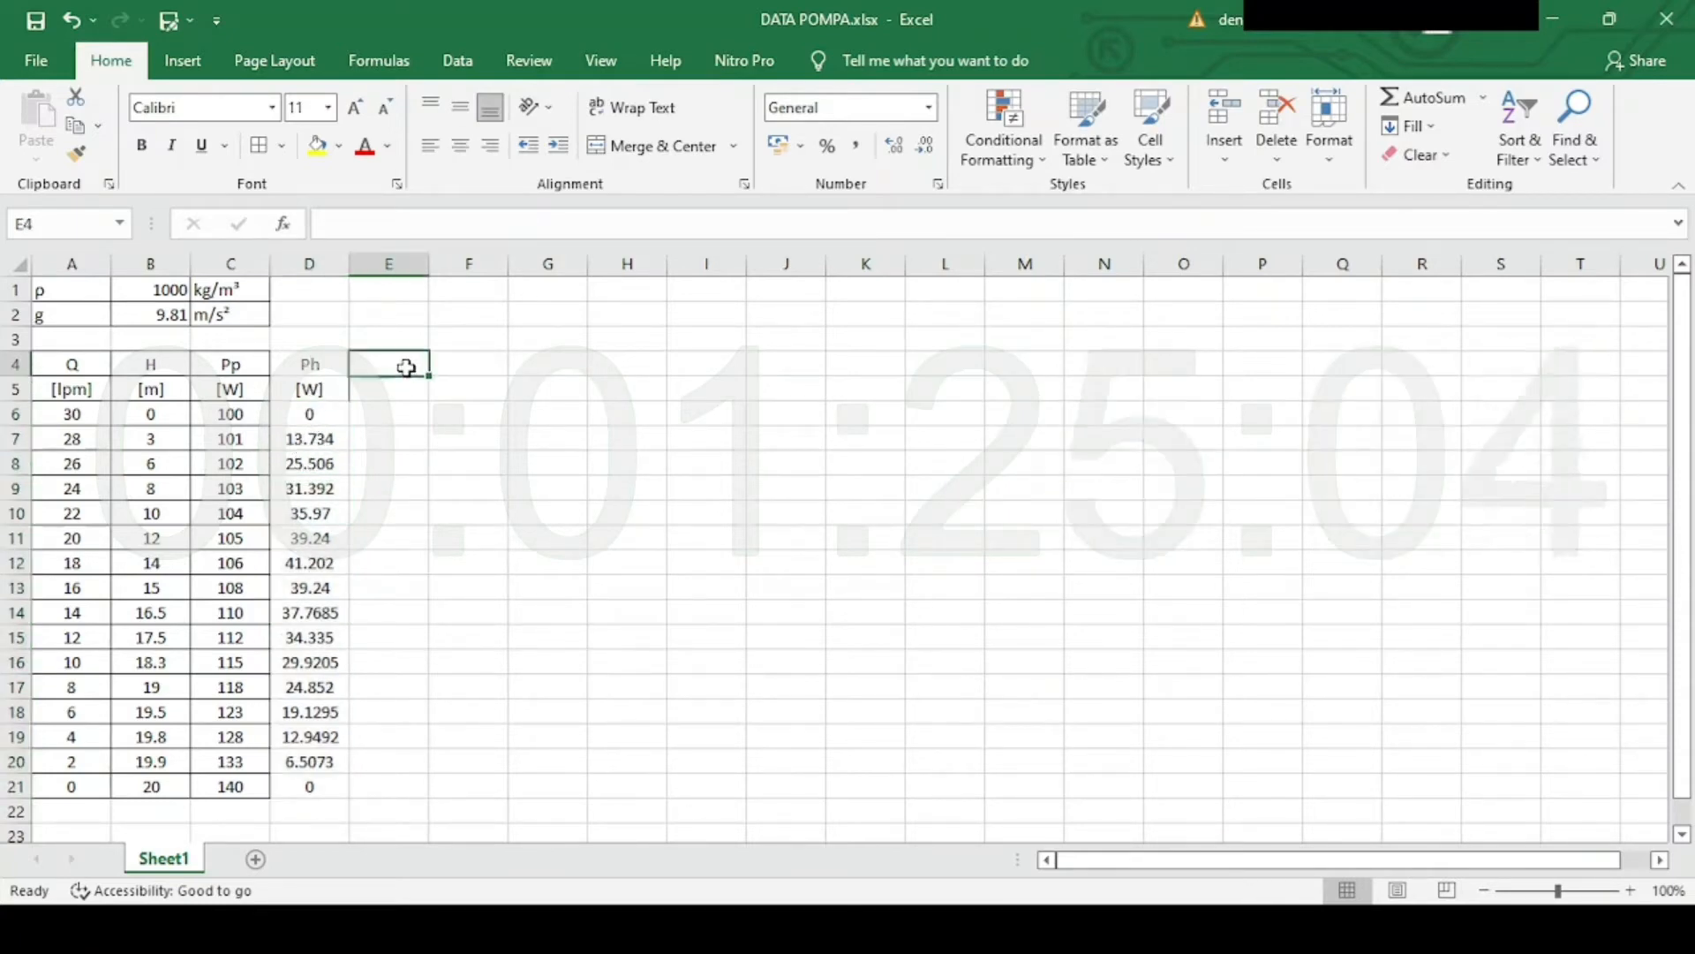
key(alt+i)
key(s)
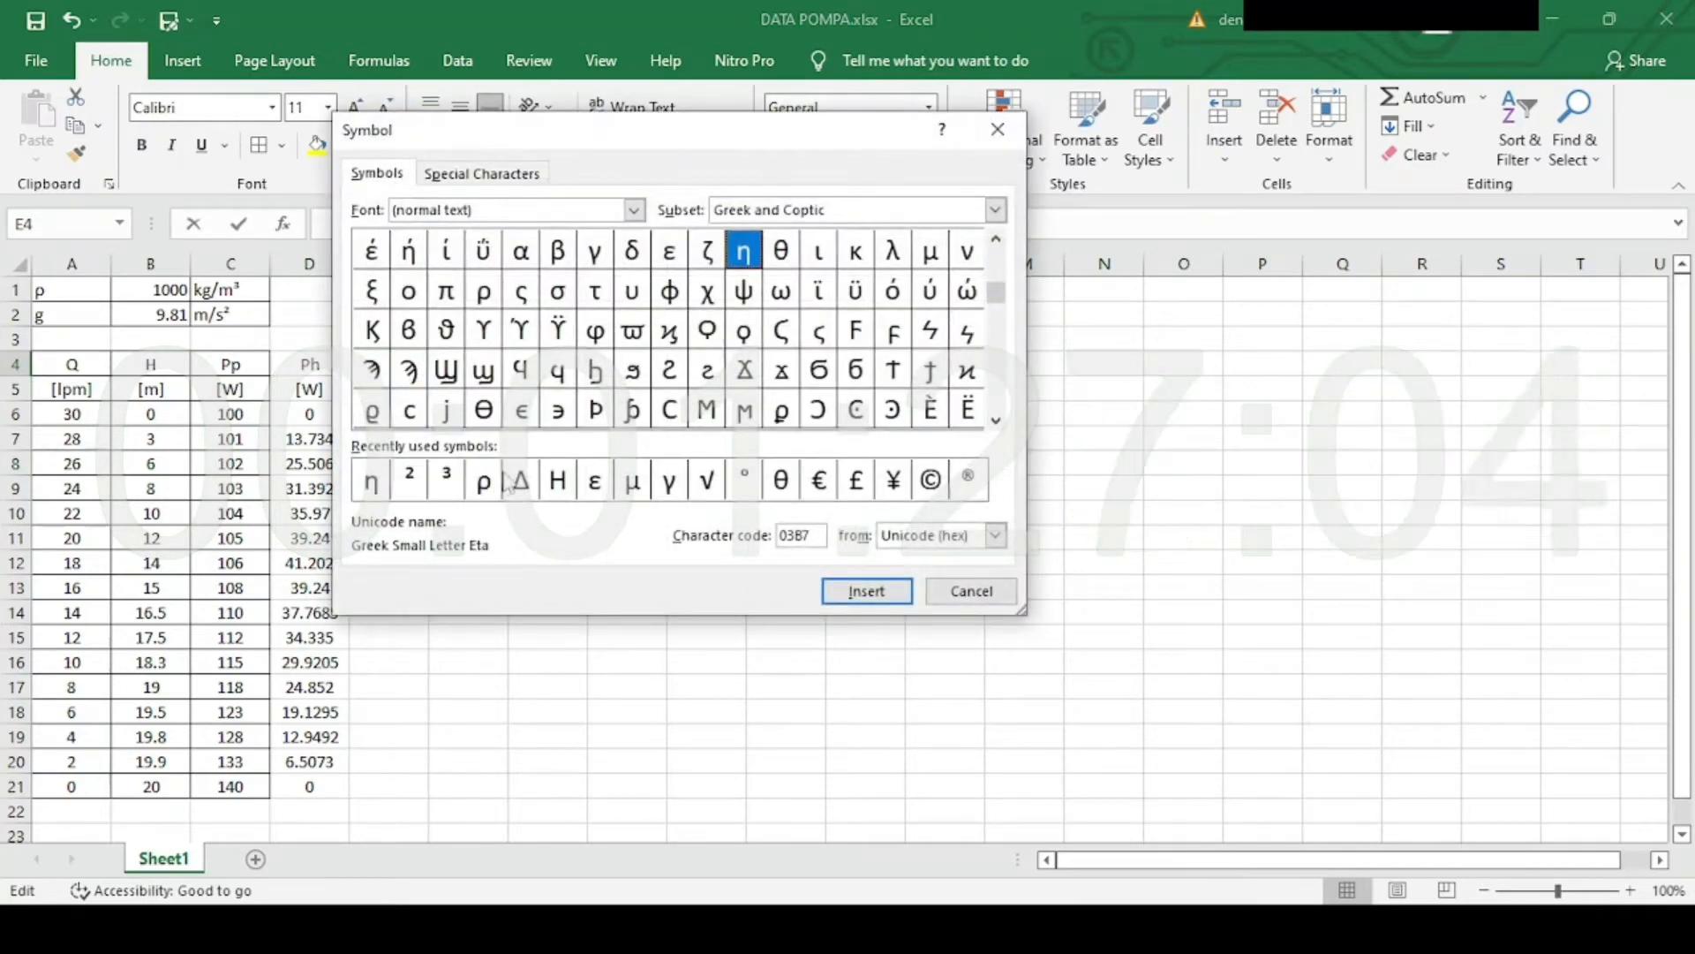
click(377, 478)
click(867, 591)
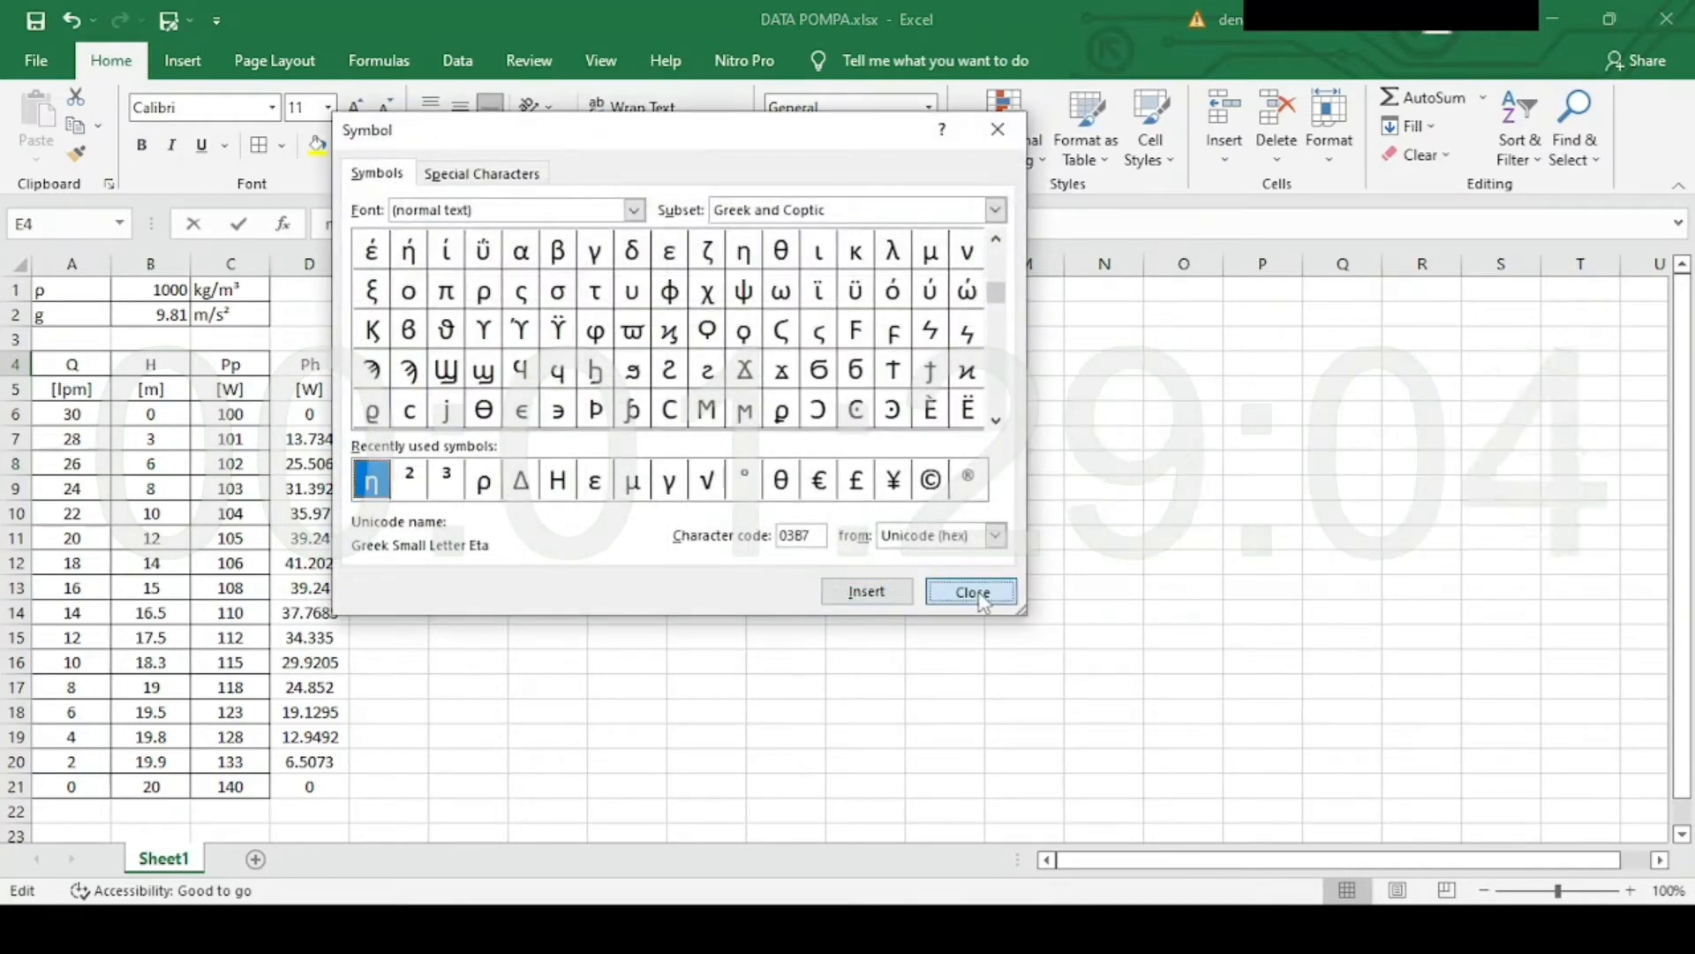
click(971, 591)
text(p)
key(Return)
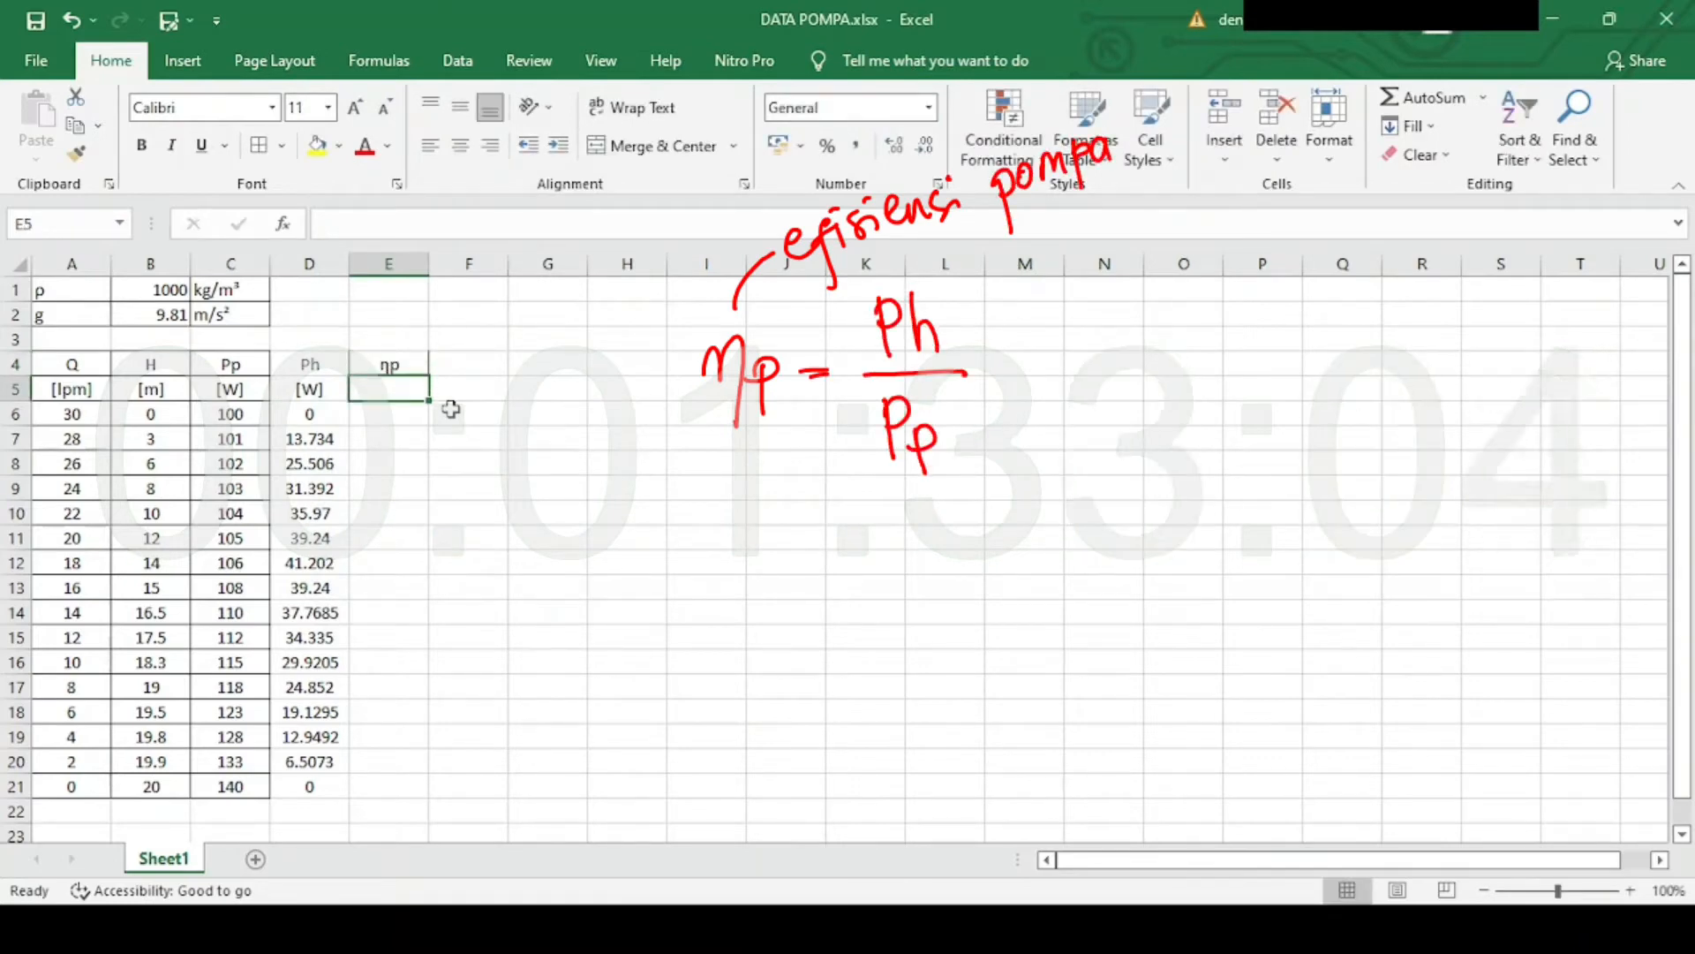
text([%)
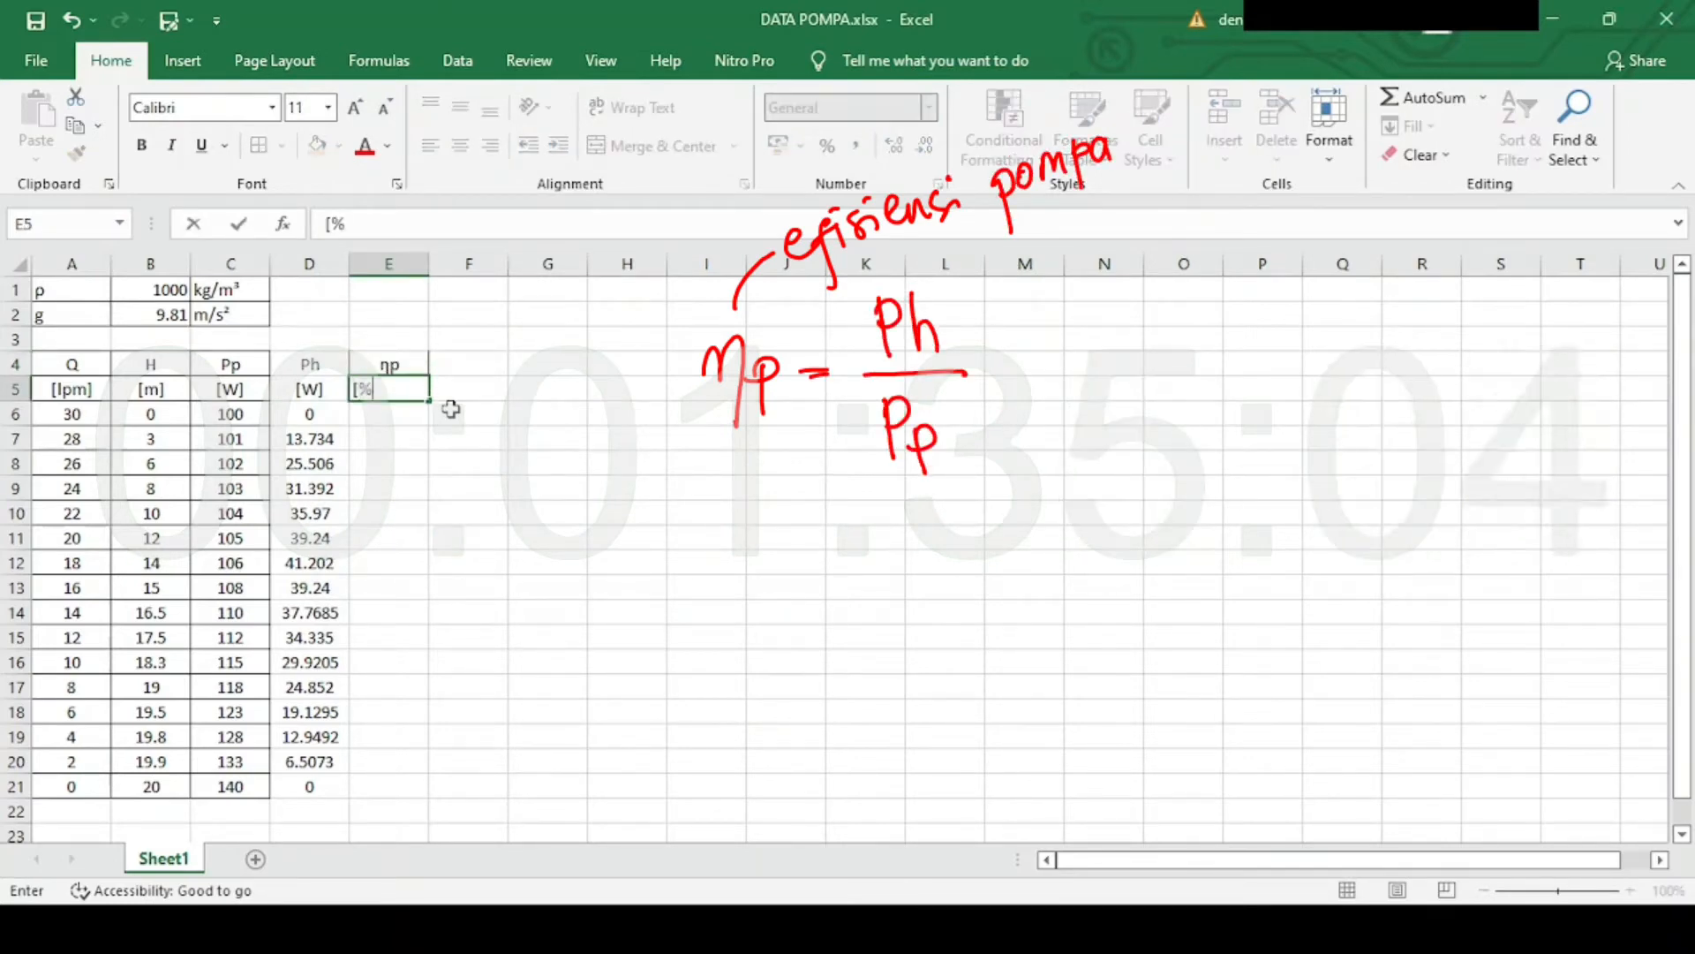
text(])
key(Return)
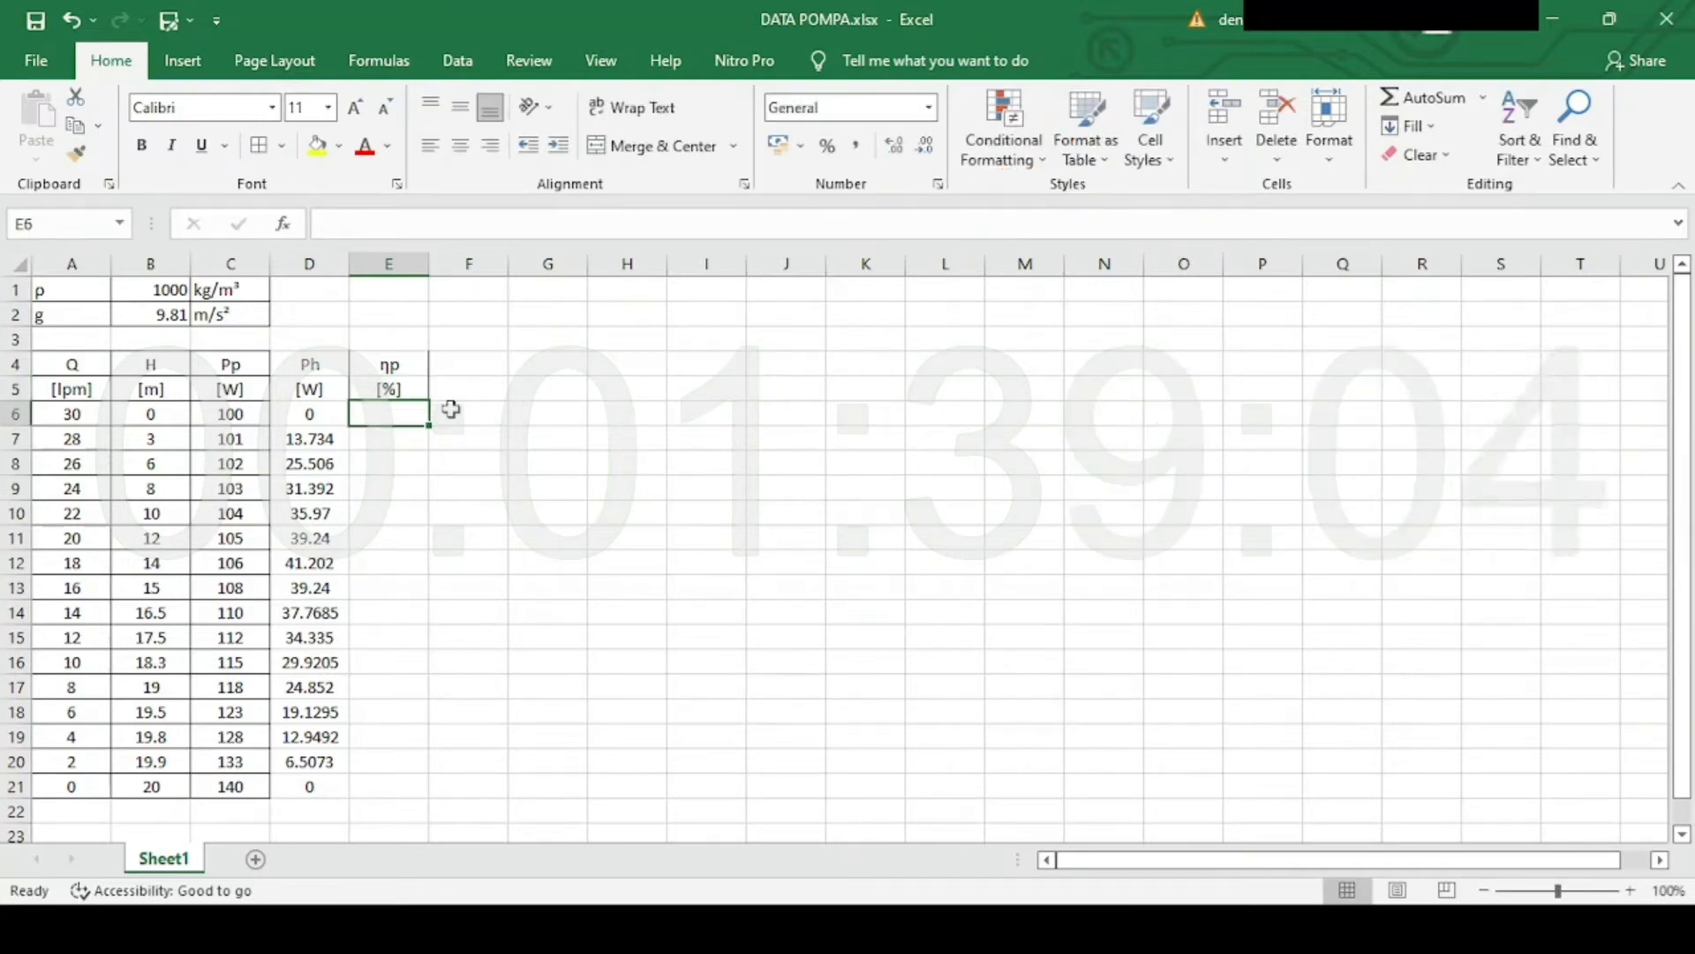
Calculate the pump efficiency in cell E6 with =D6/C6*100 and fill the formula down to E21.
text(=)
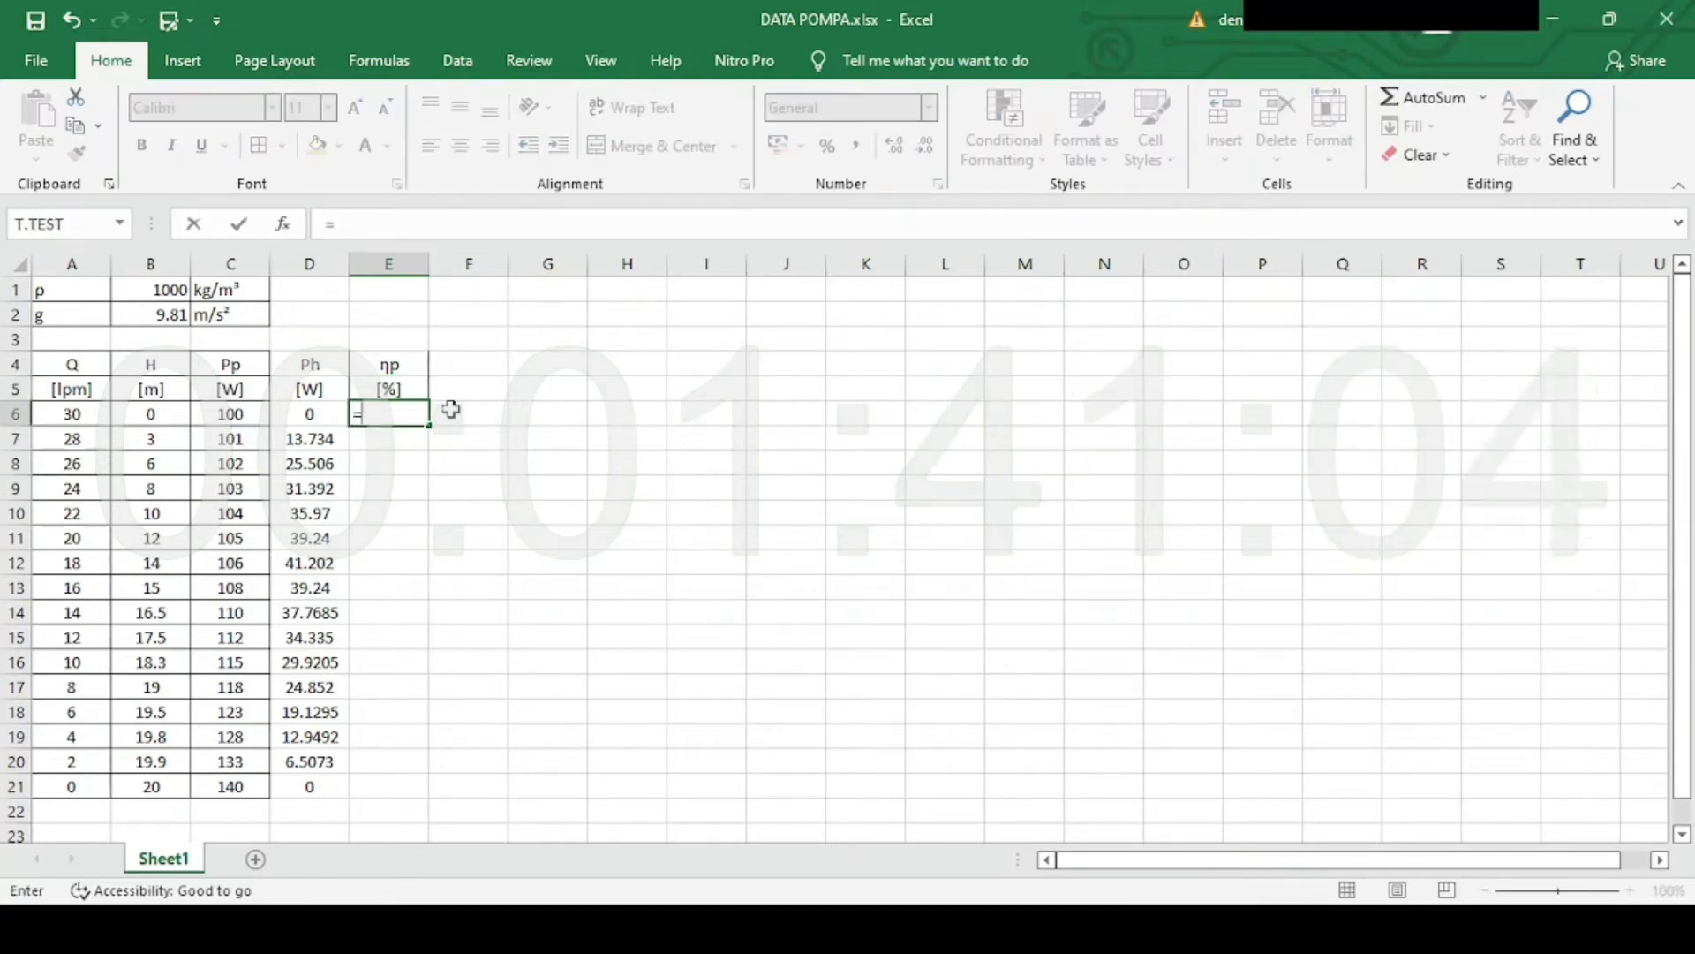
key(Left)
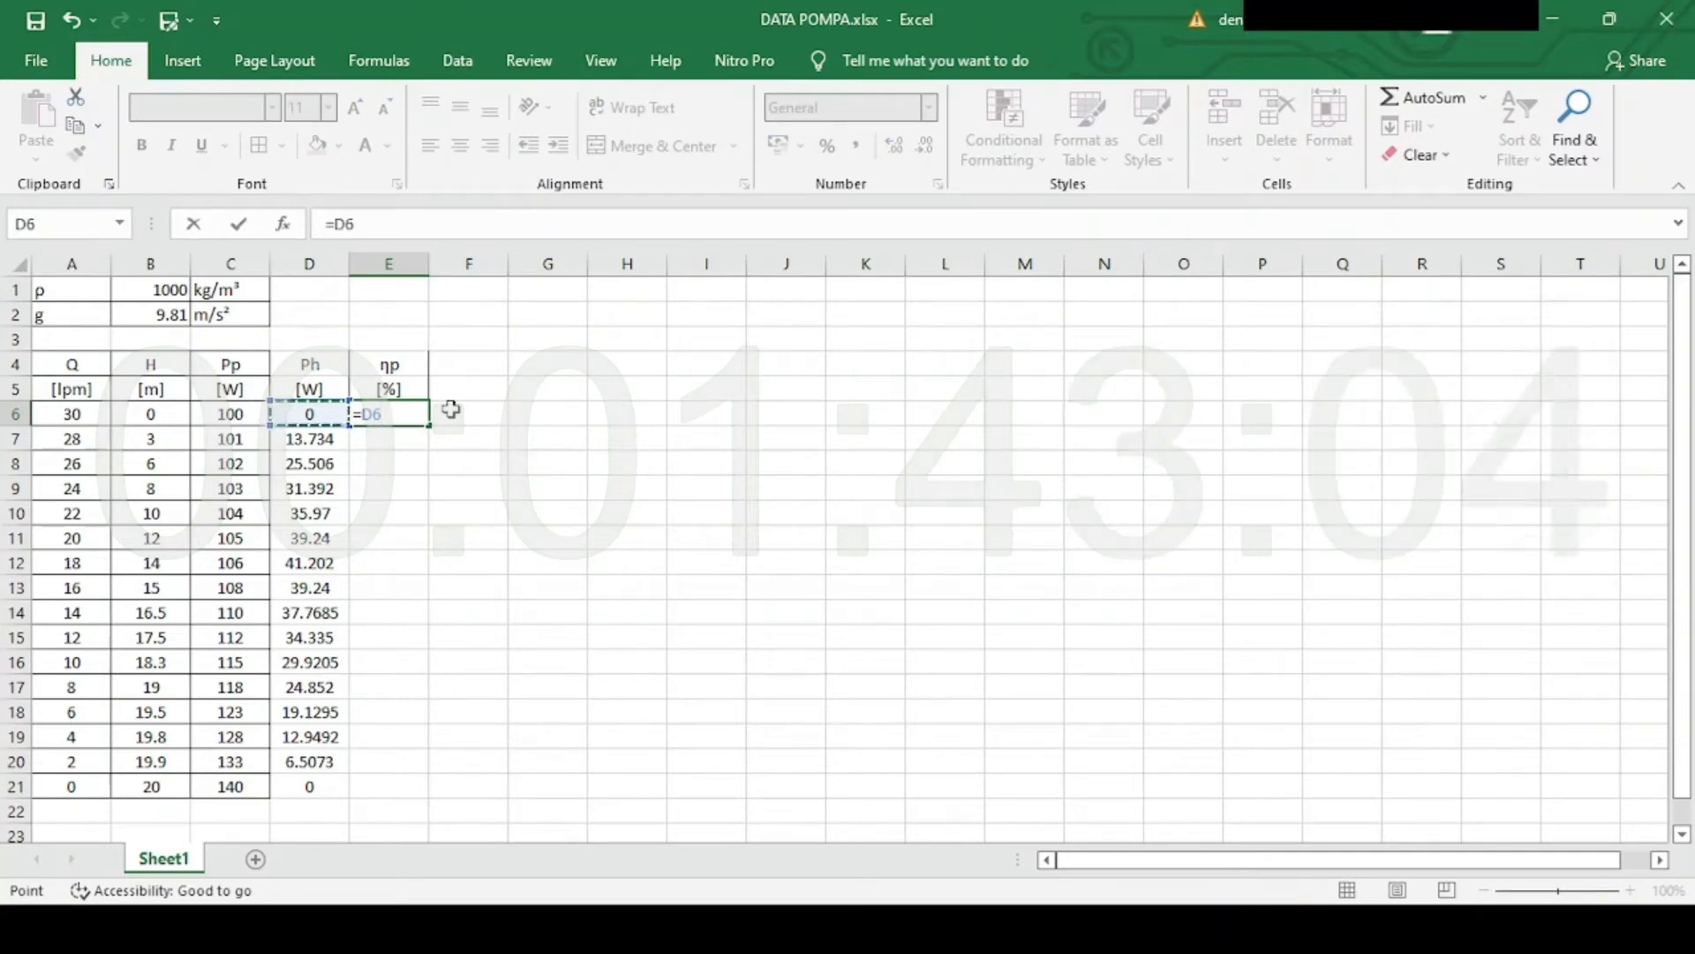
text(/)
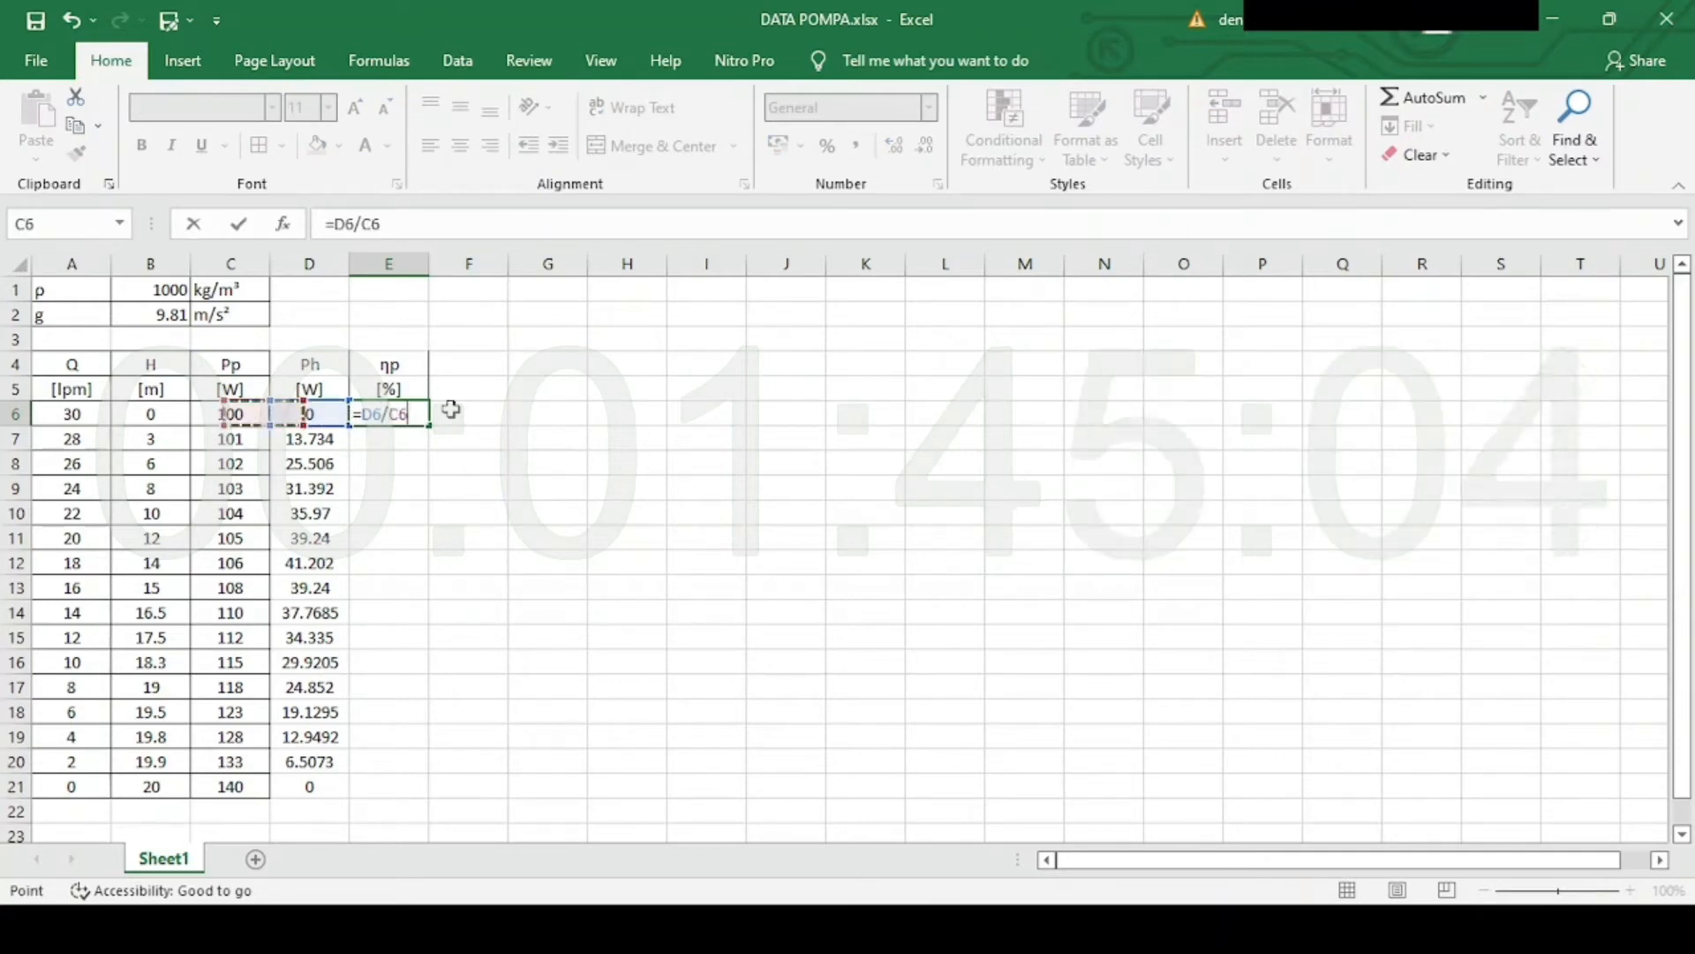
key(Left)
text(*100)
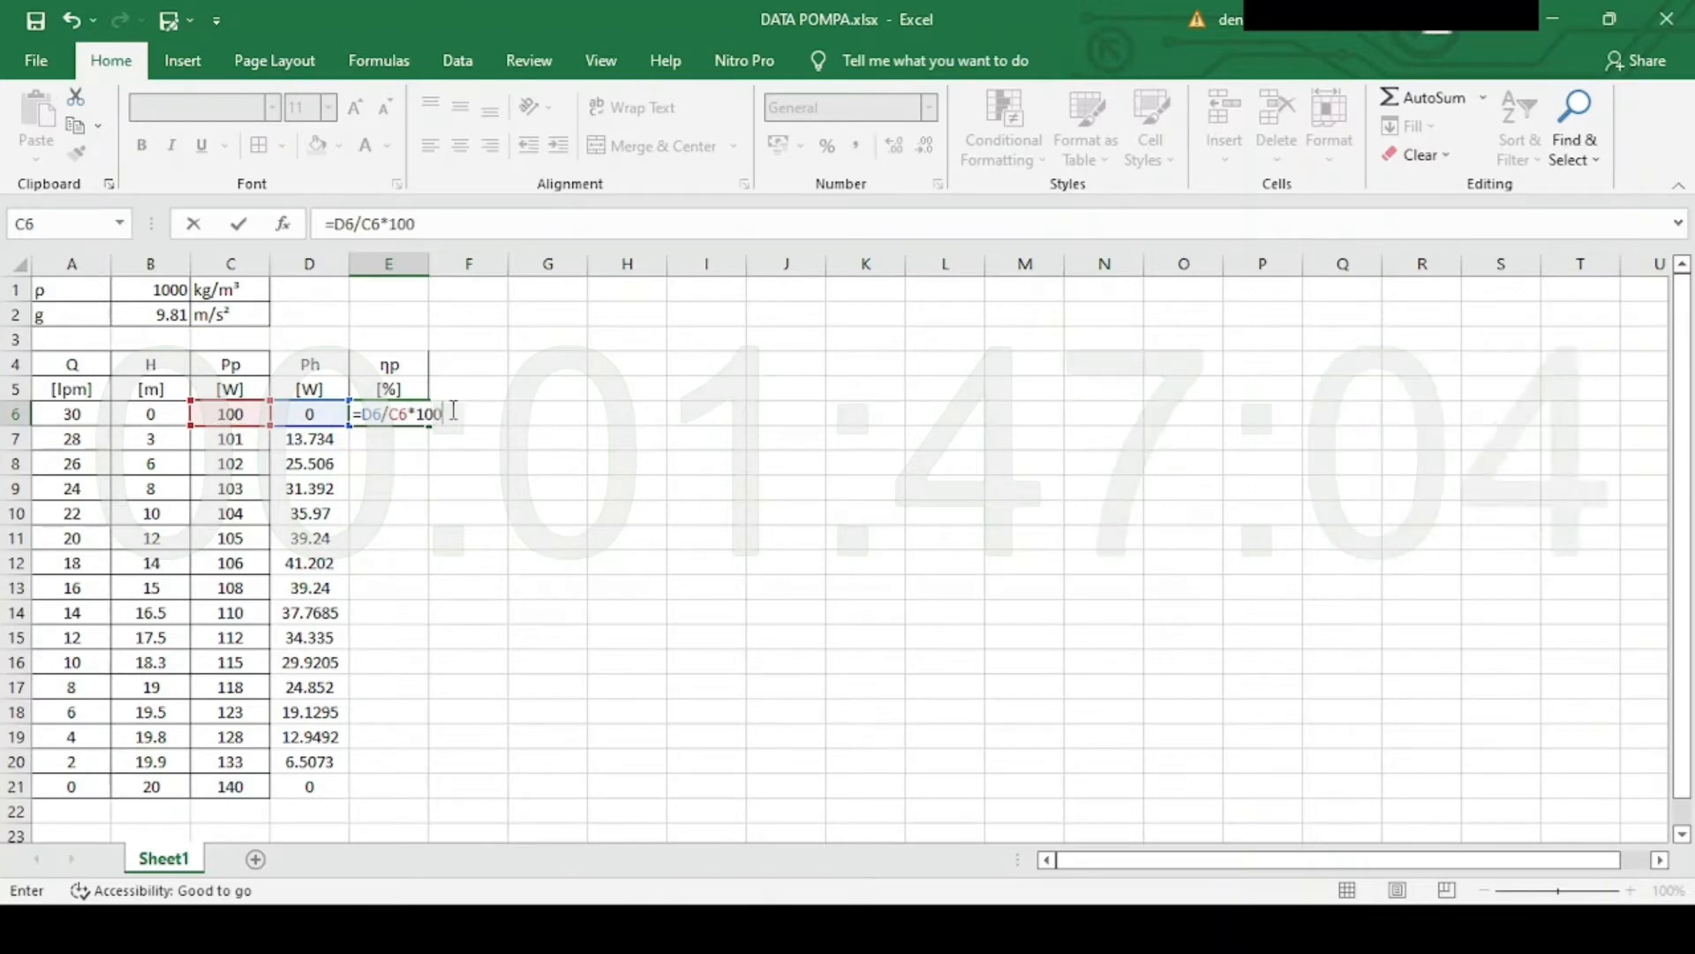
key(Return)
click(413, 415)
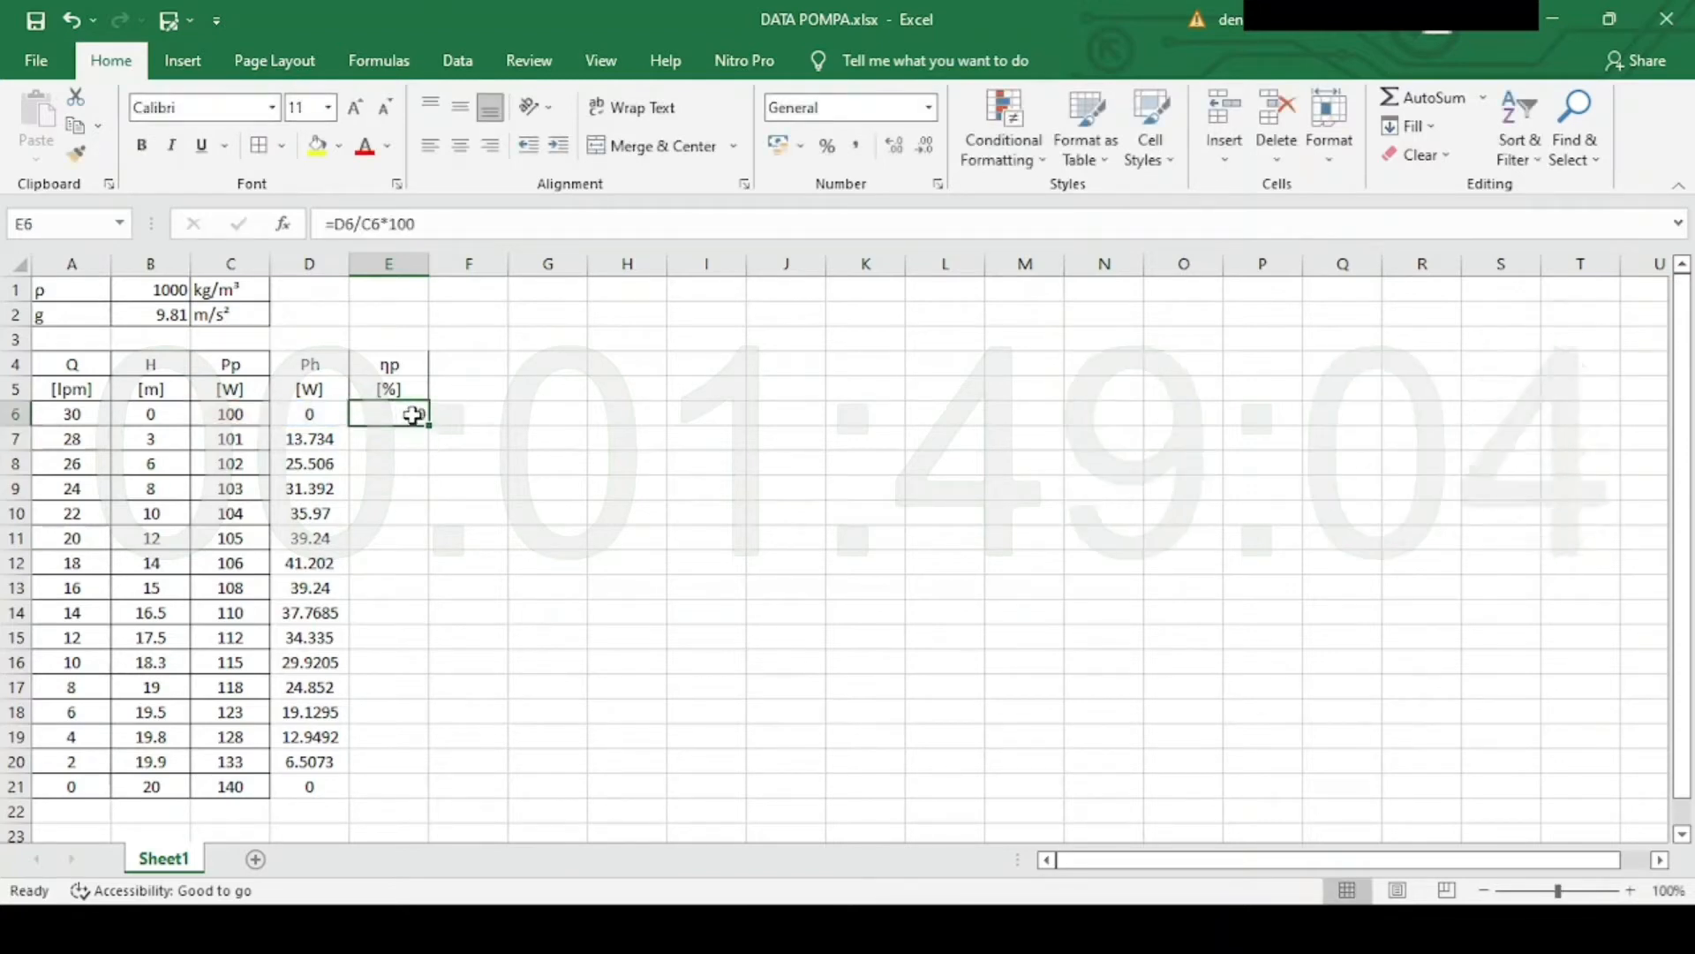
double_click(429, 422)
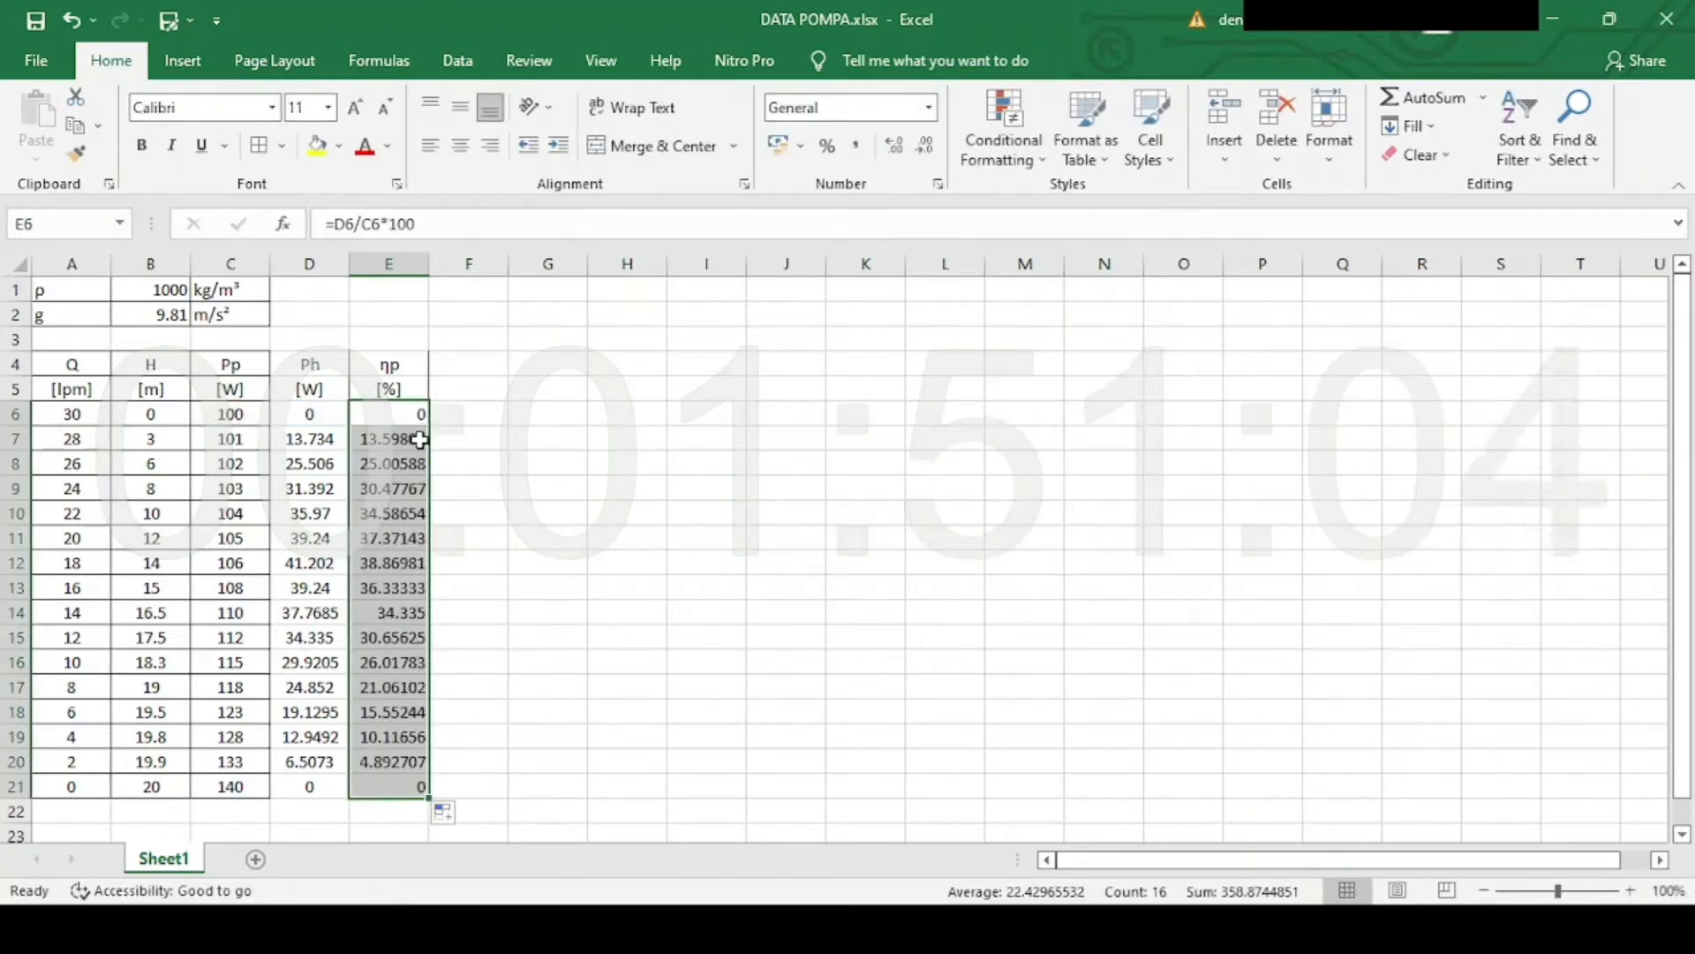
Try out different numbers of decimal places on the pump efficiency values in E6:E21, including two and four decimals.
click(924, 146)
click(924, 146)
click(924, 146)
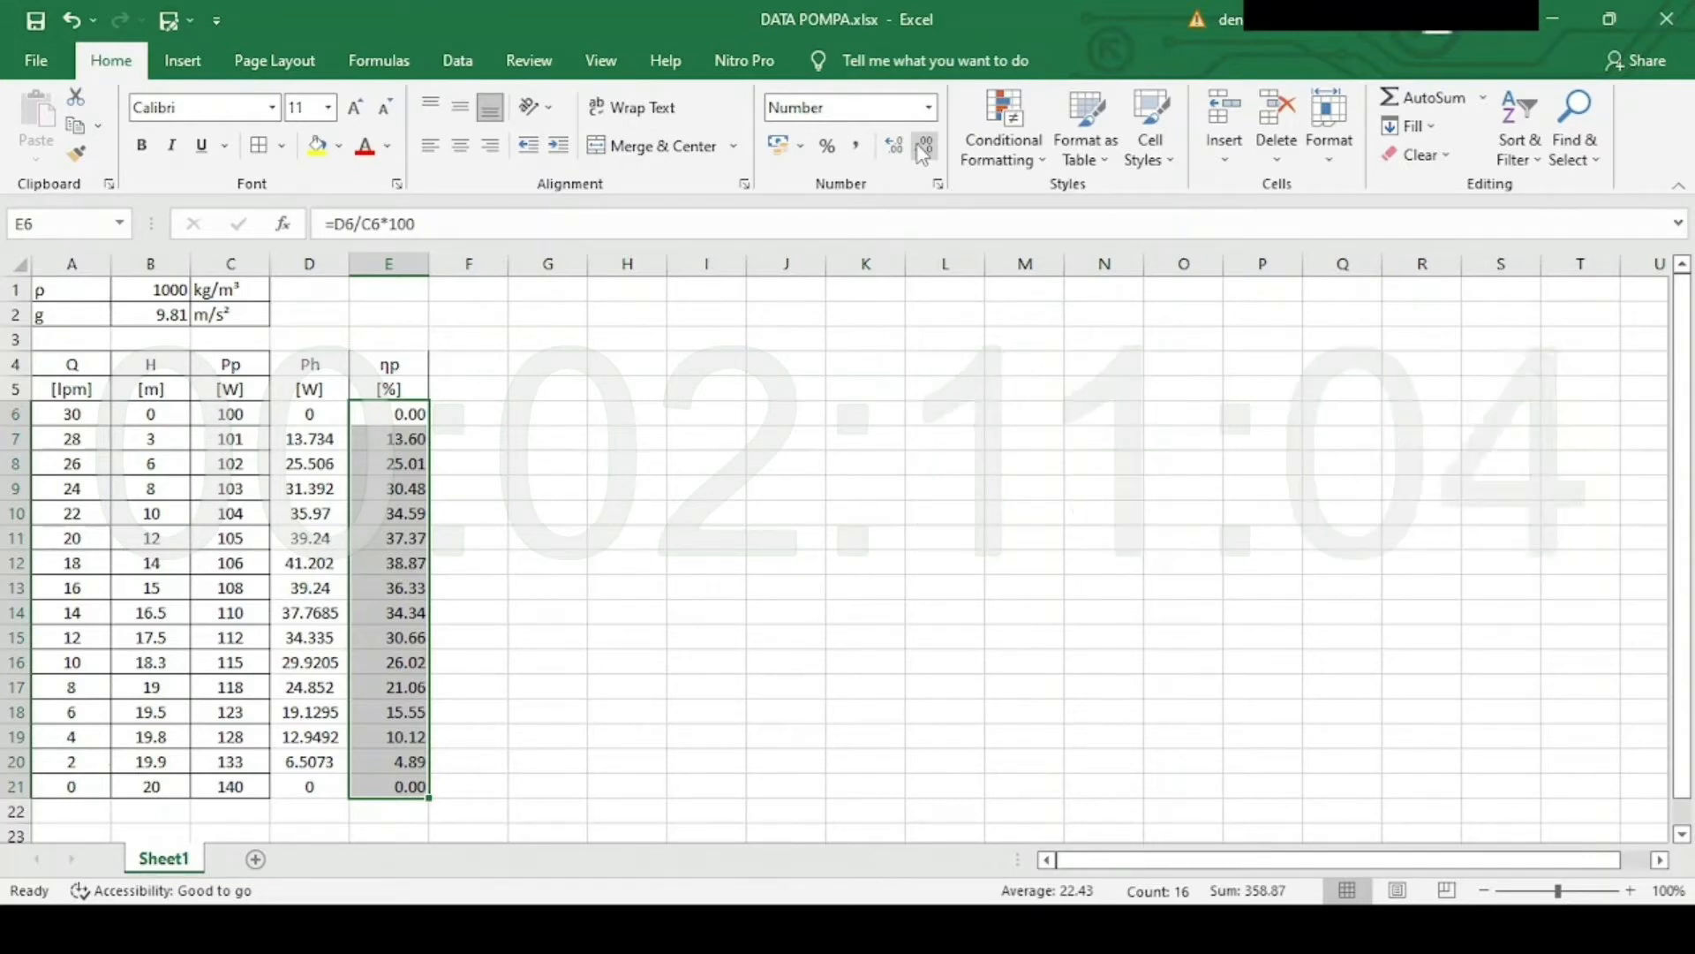
click(929, 107)
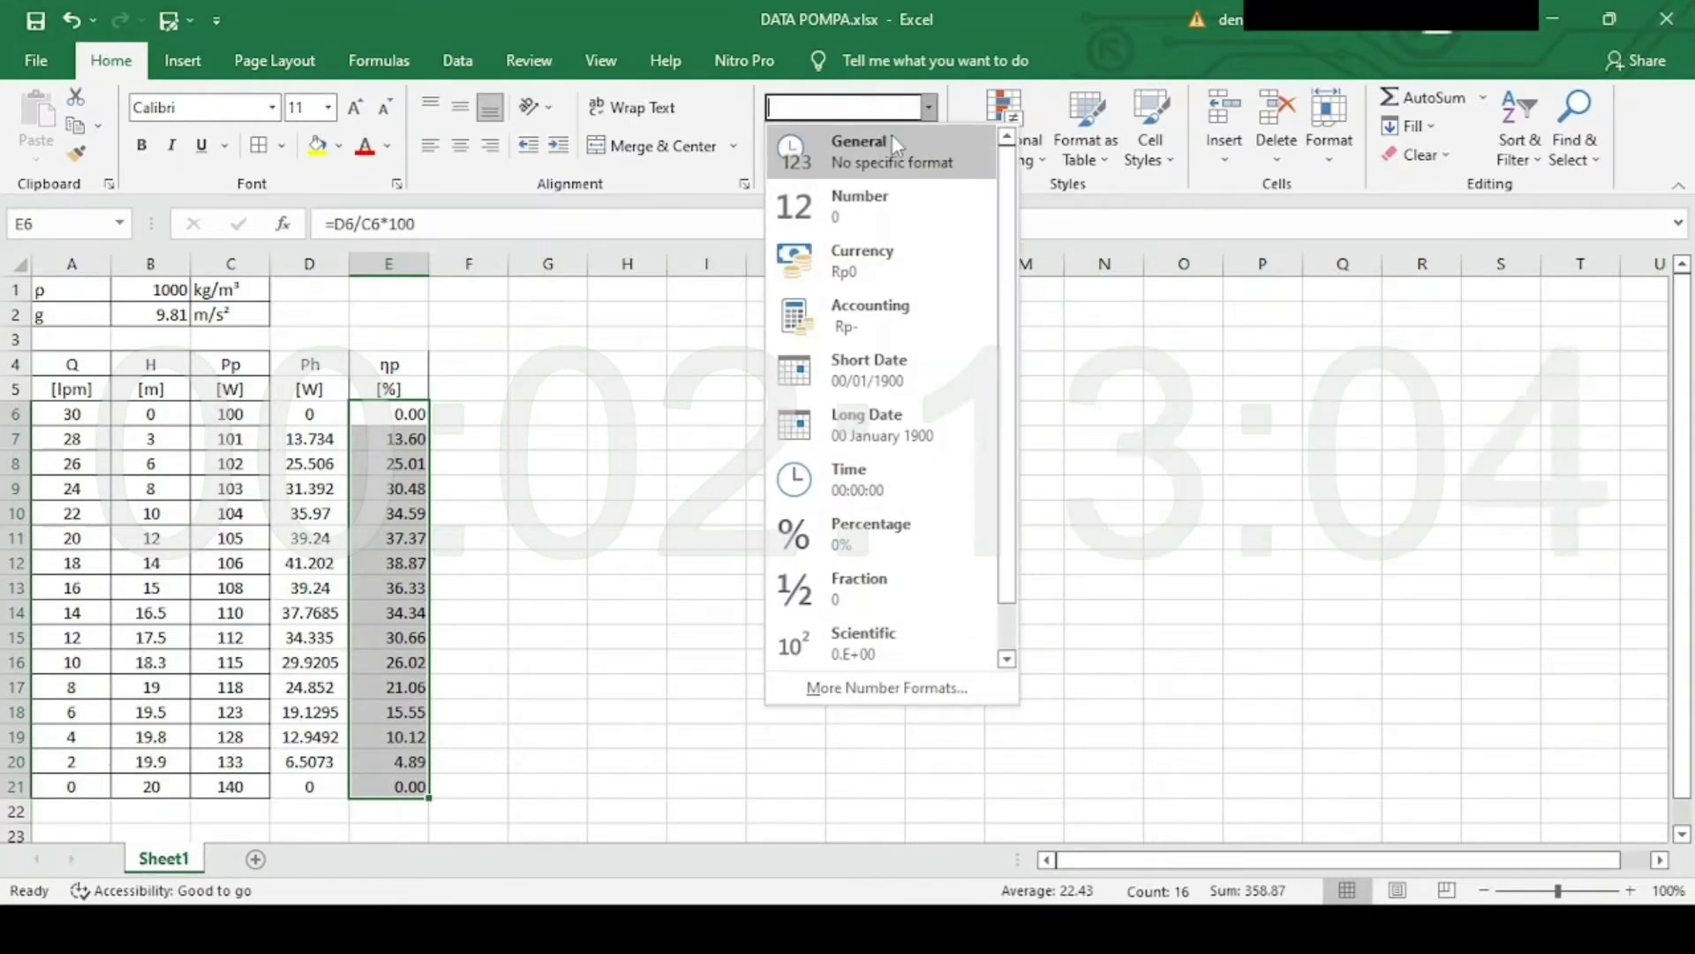
click(892, 136)
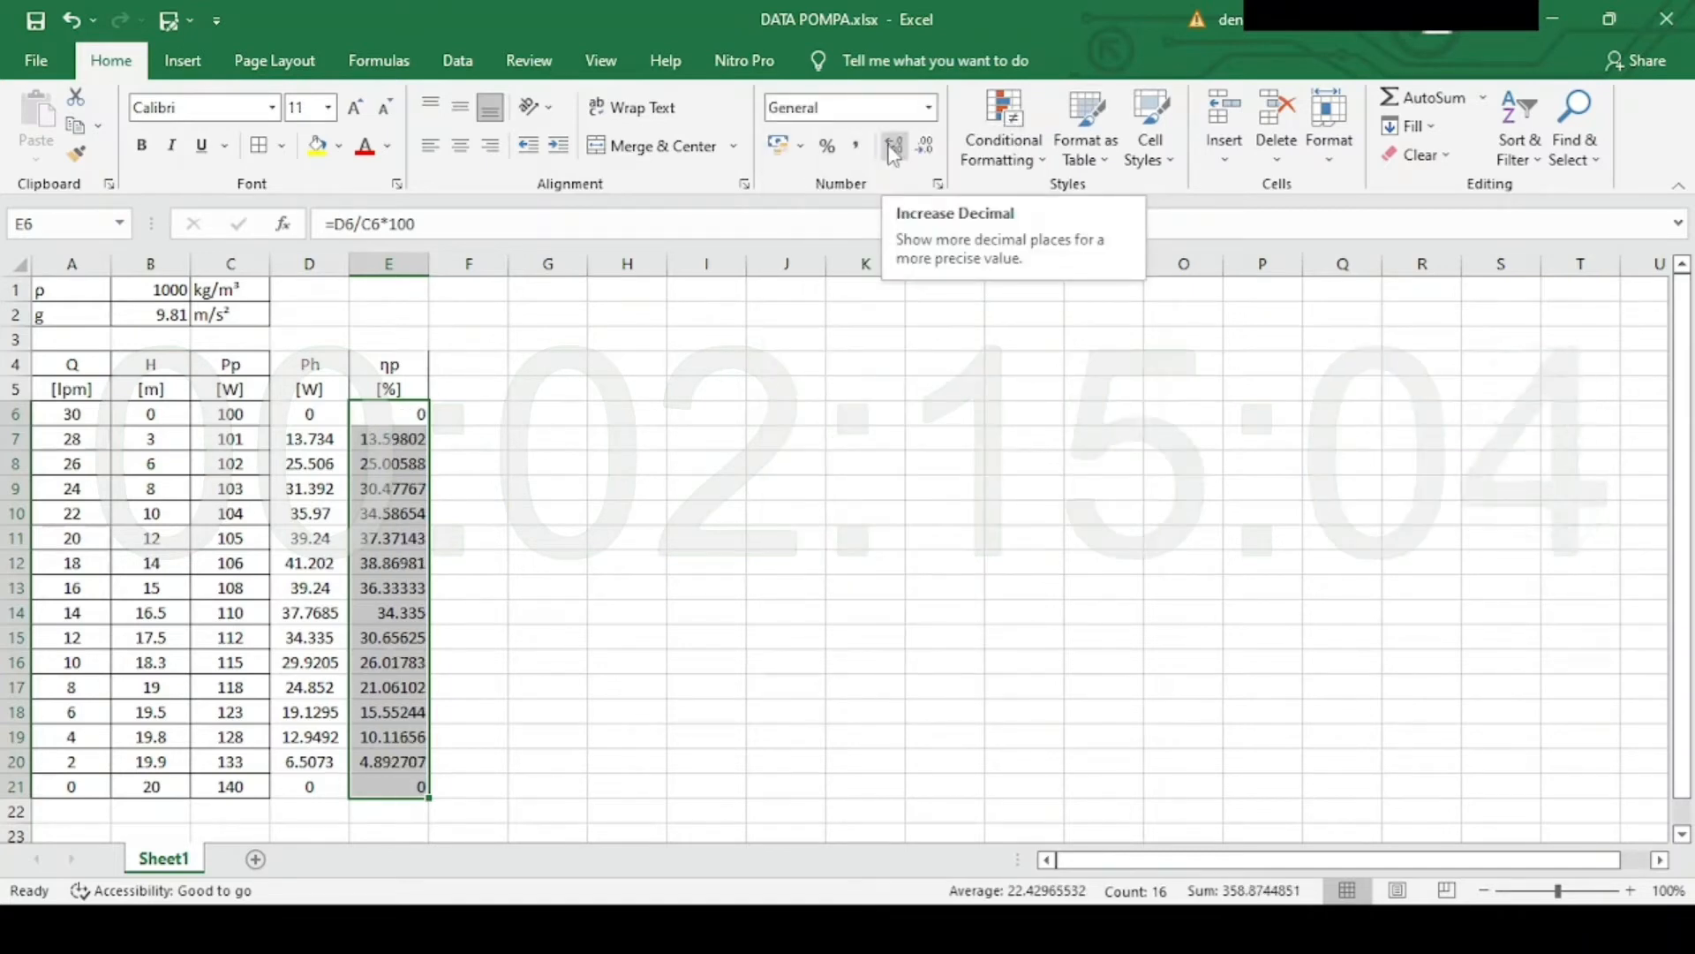
click(897, 155)
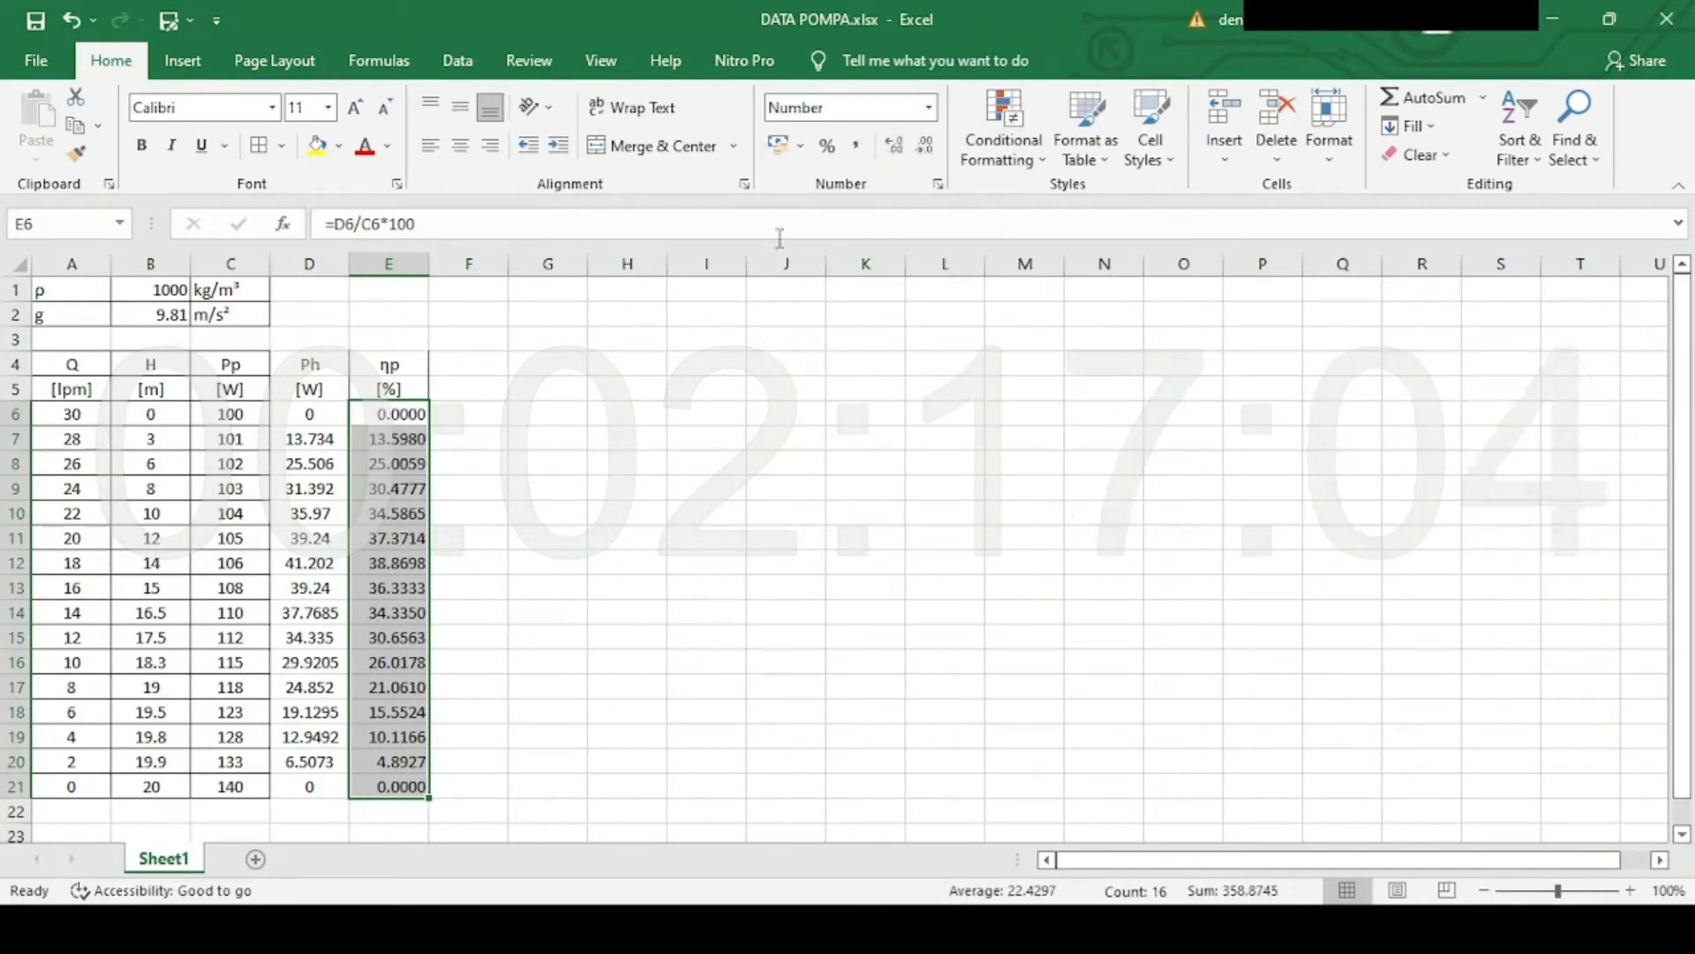
Wrap the efficiency formula in E6 in a rounding function with one decimal, =ROUND(D6/C6*100;1).
click(417, 414)
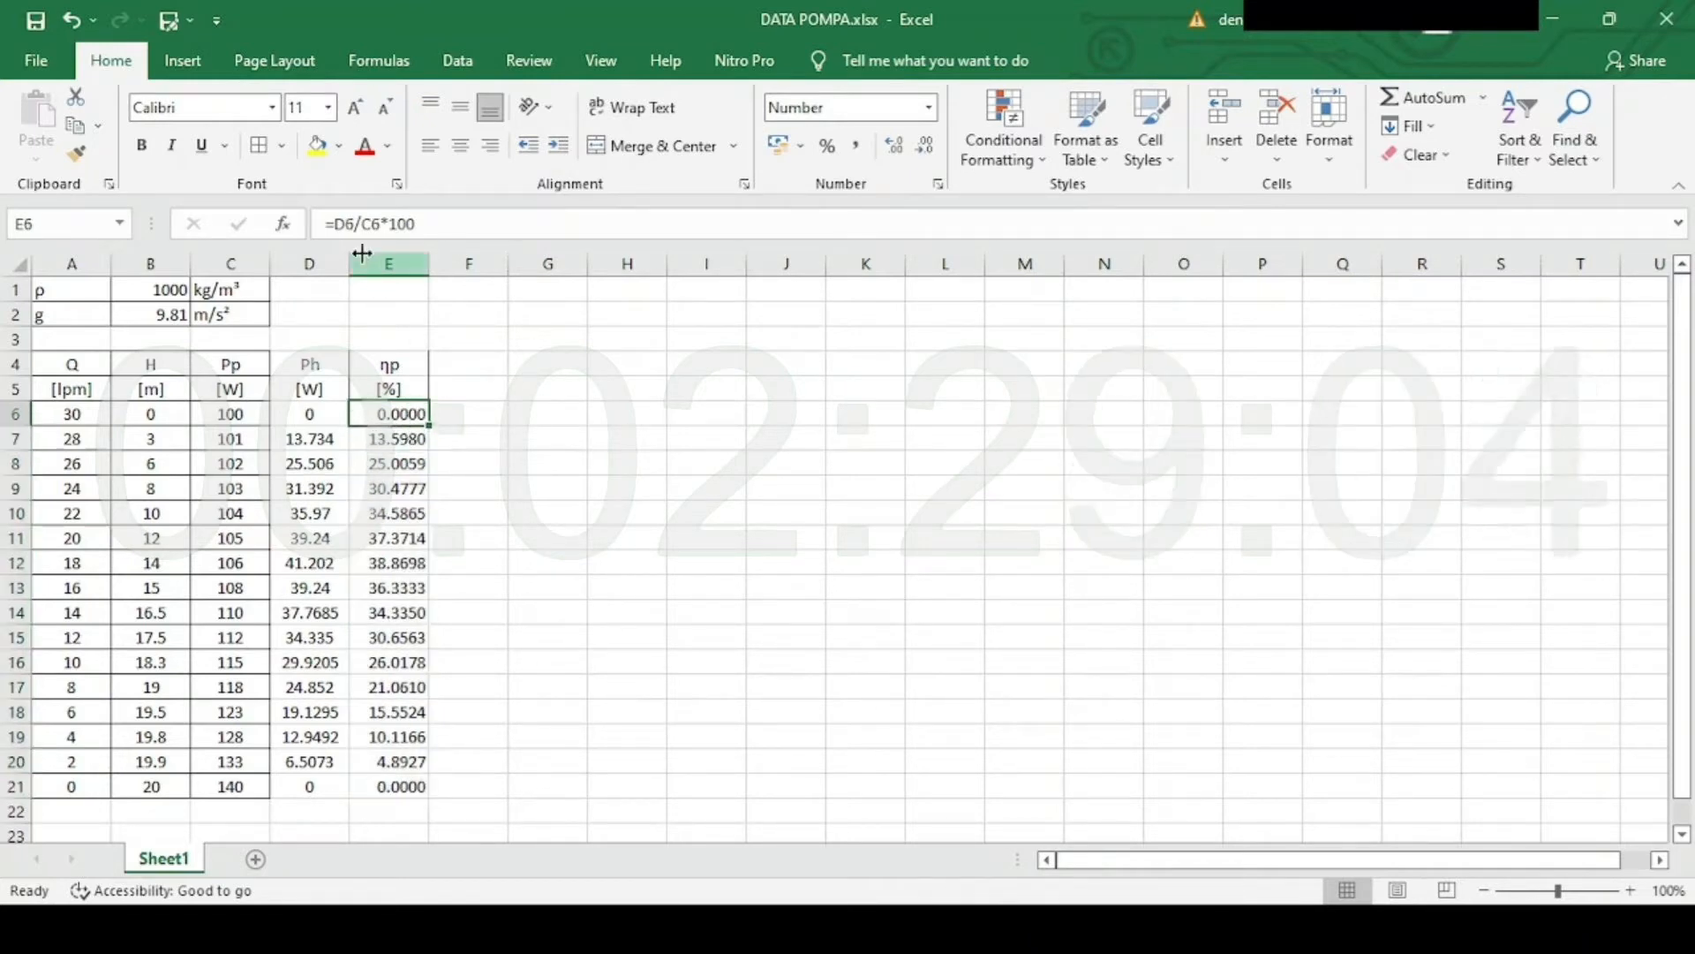
click(339, 224)
click(339, 225)
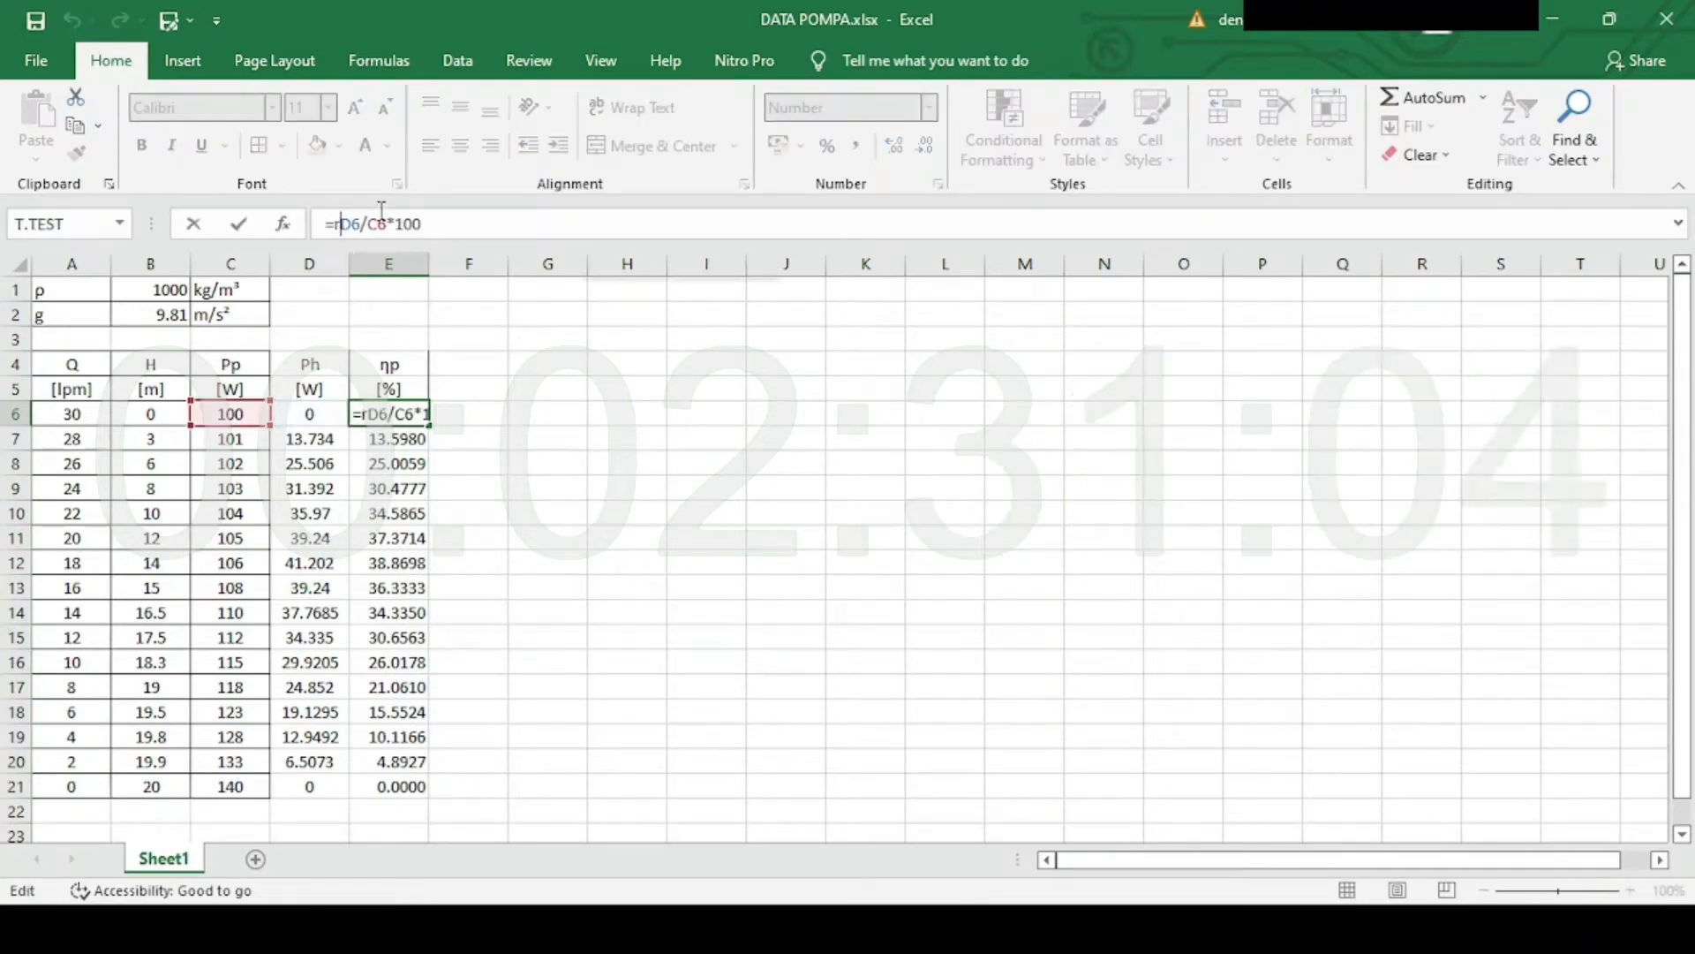
text(roun)
key(Tab)
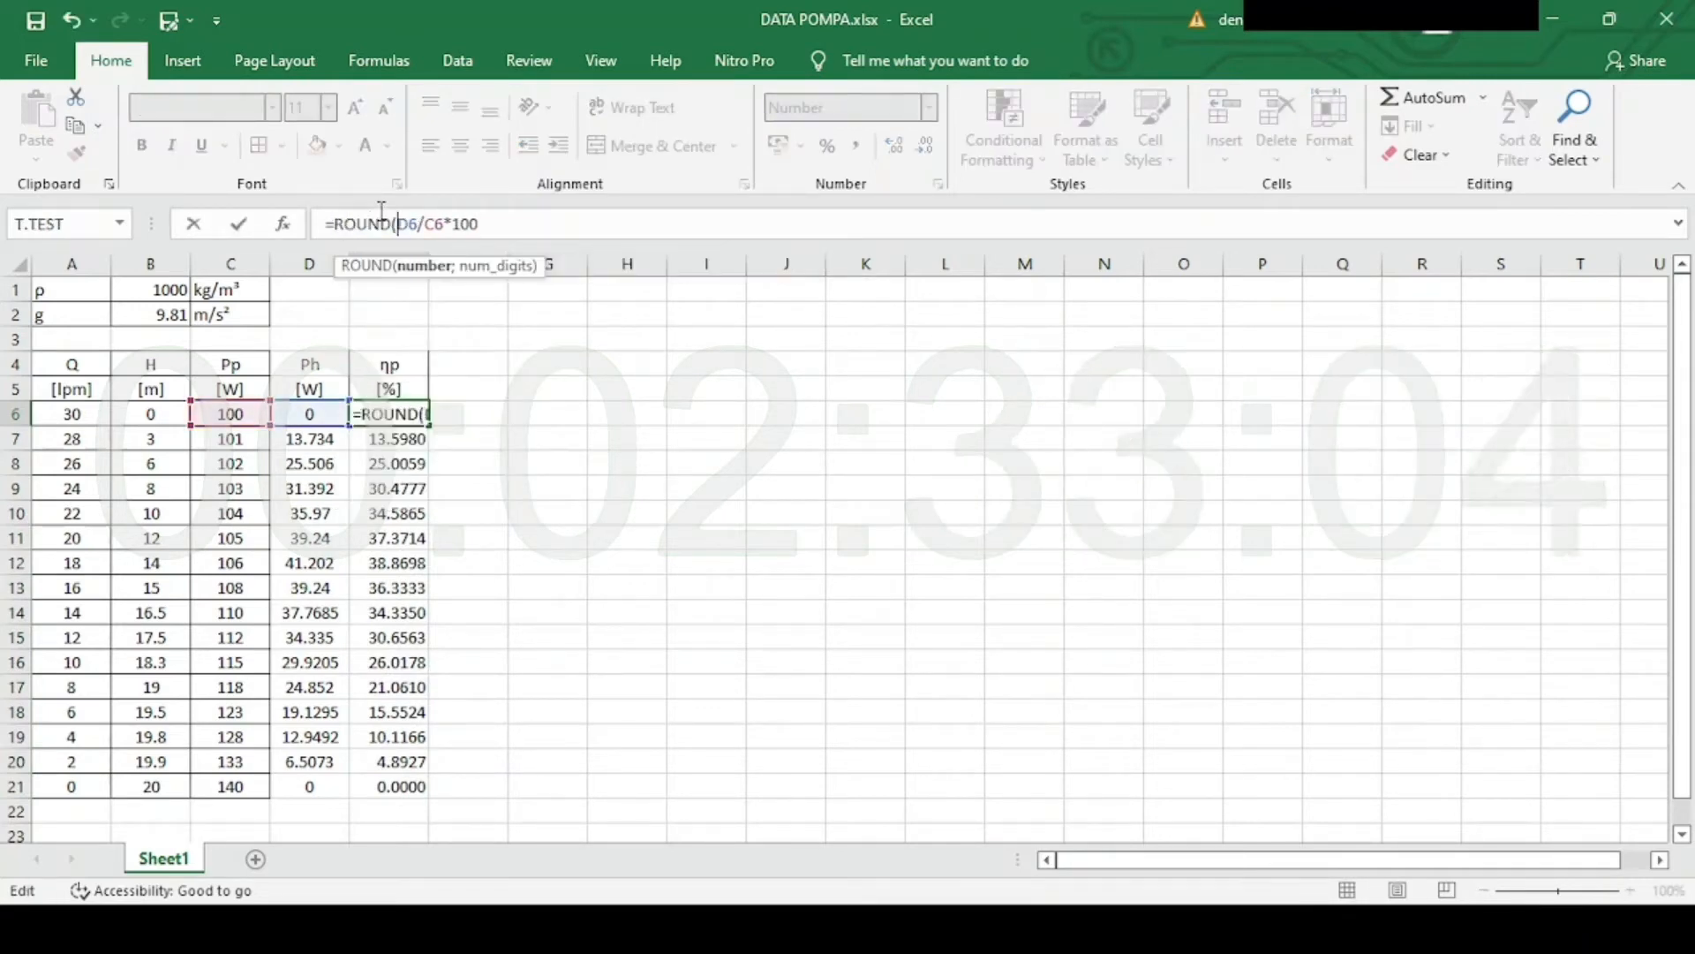
key(Right)
key(Right)
key(Right)
key(Right)
key(Right)
key(Right)
key(Right)
key(Right)
key(Right)
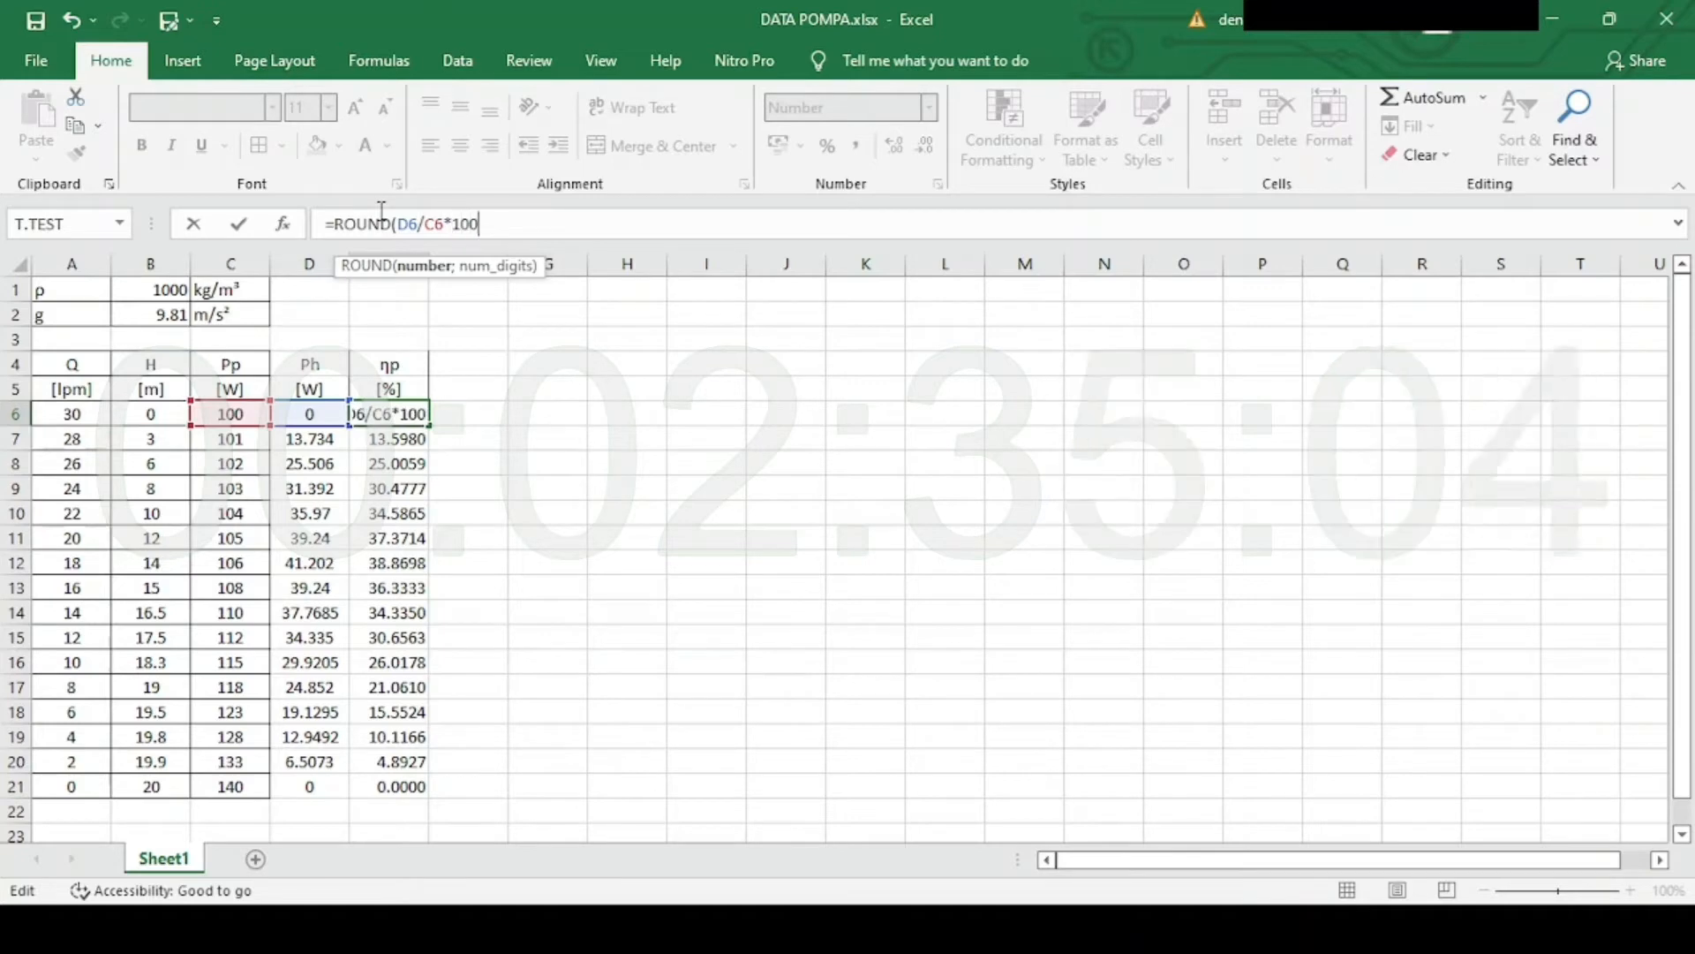
text(;)
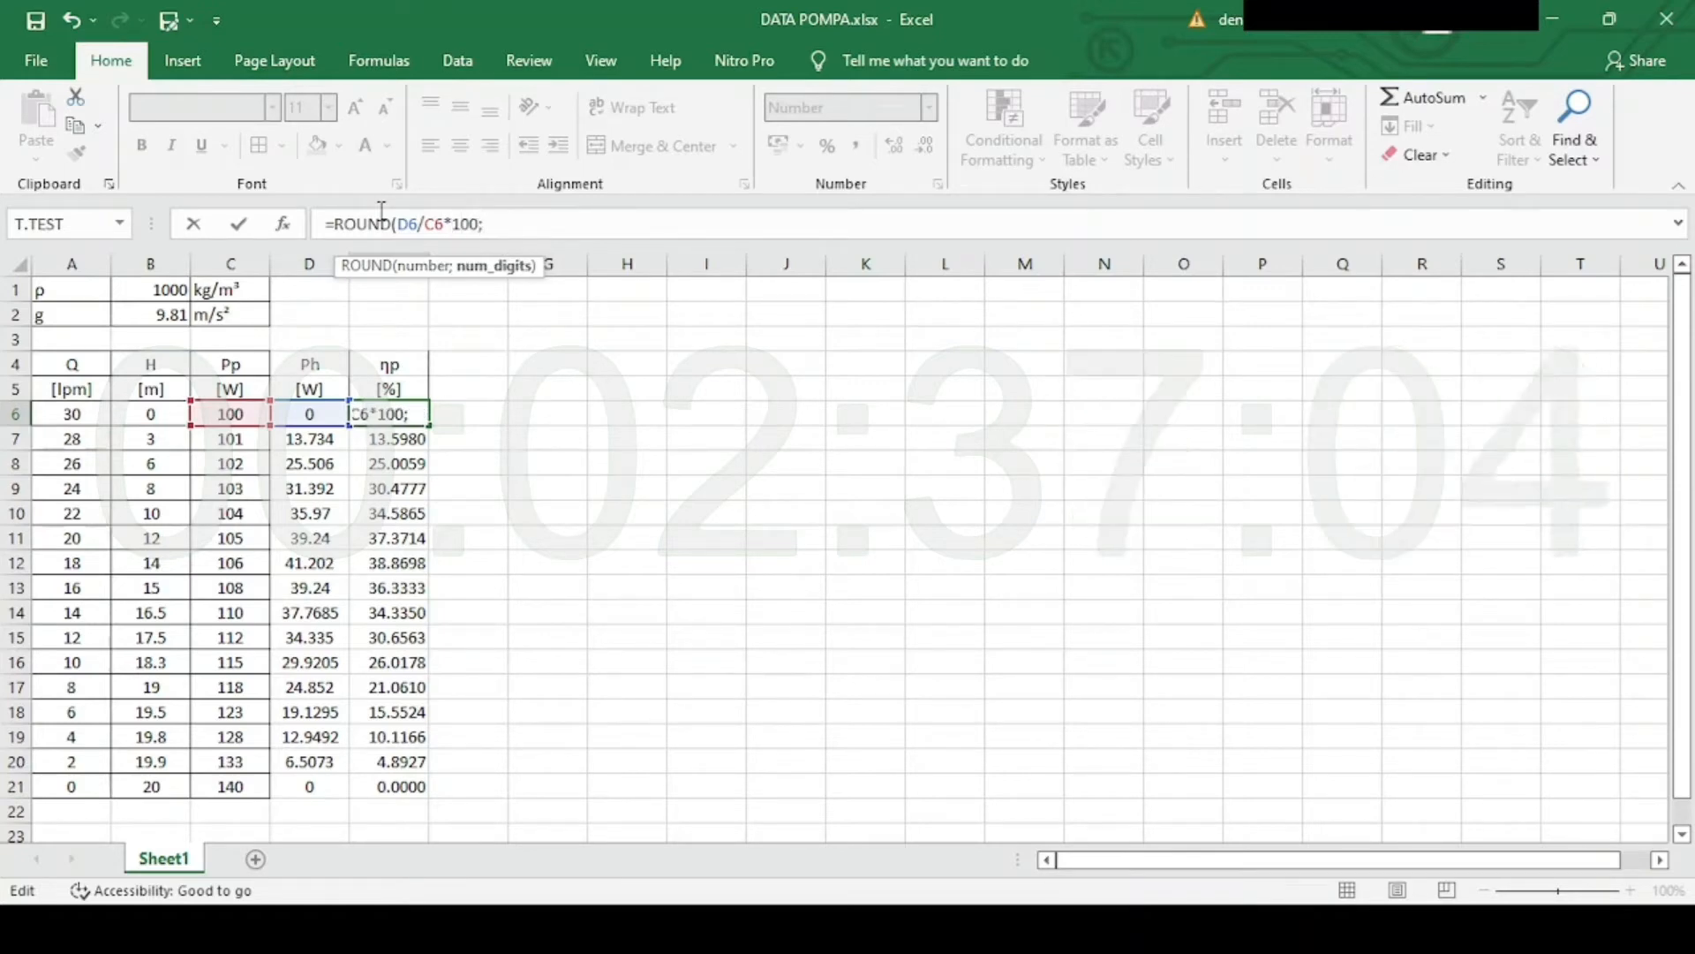
text(1))
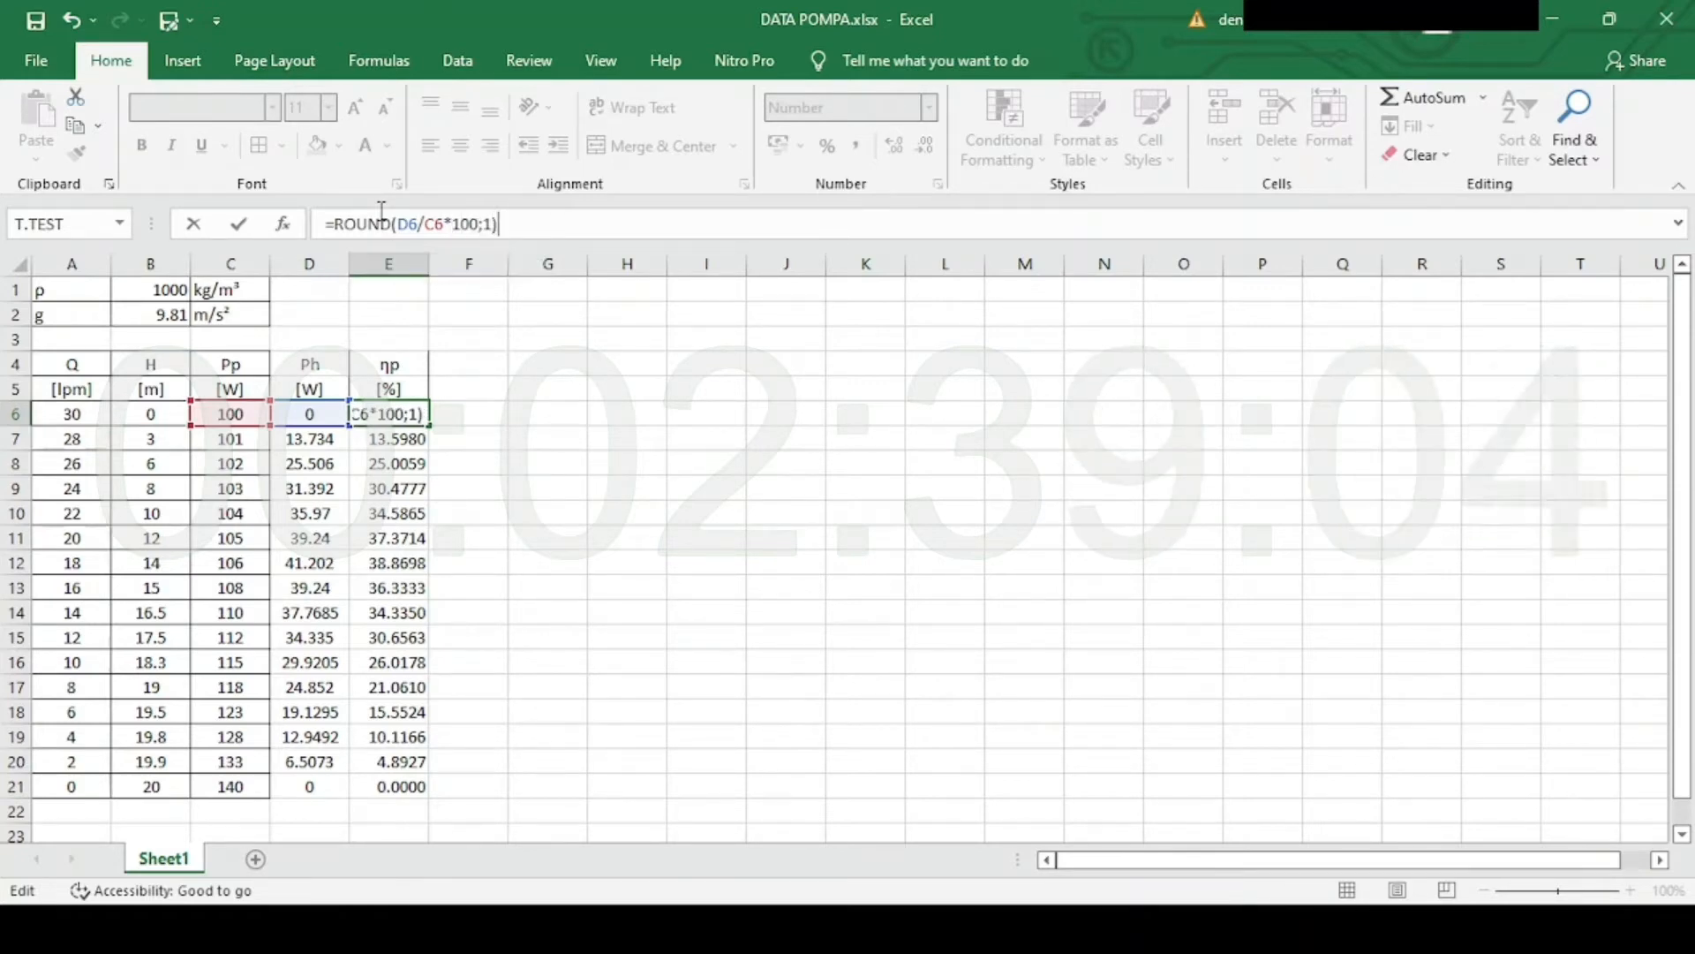
key(Return)
Fill the rounded formula from E6 down to E21 and set the efficiency values to the General number format.
click(412, 416)
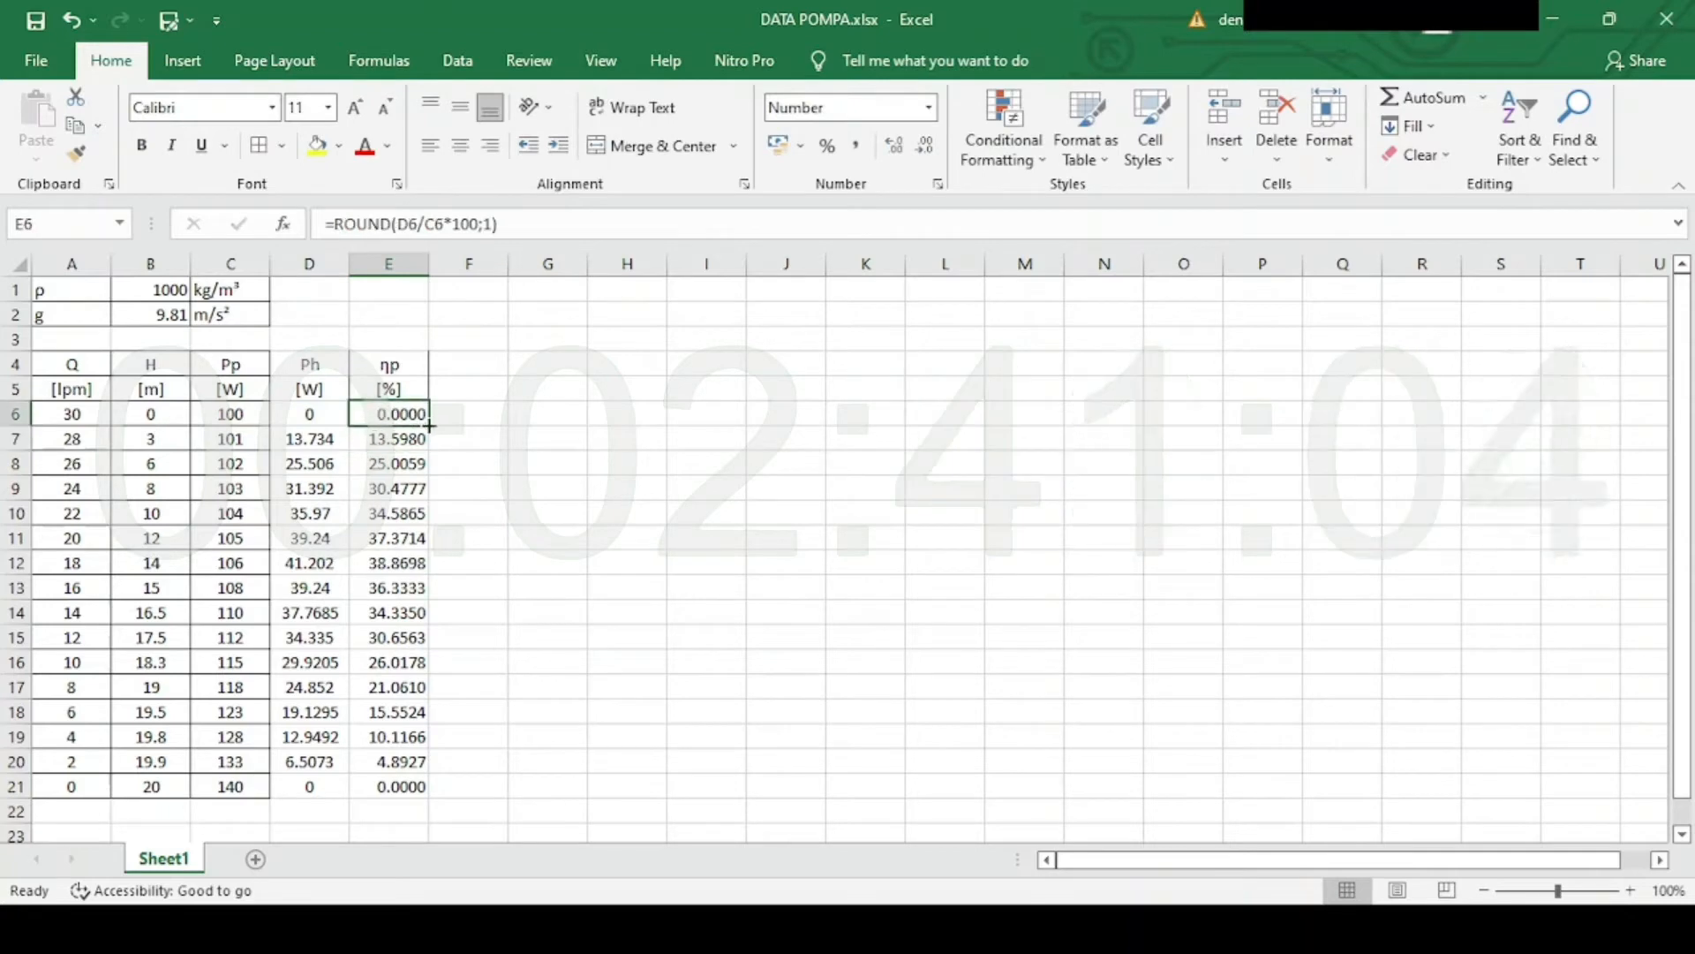
double_click(429, 426)
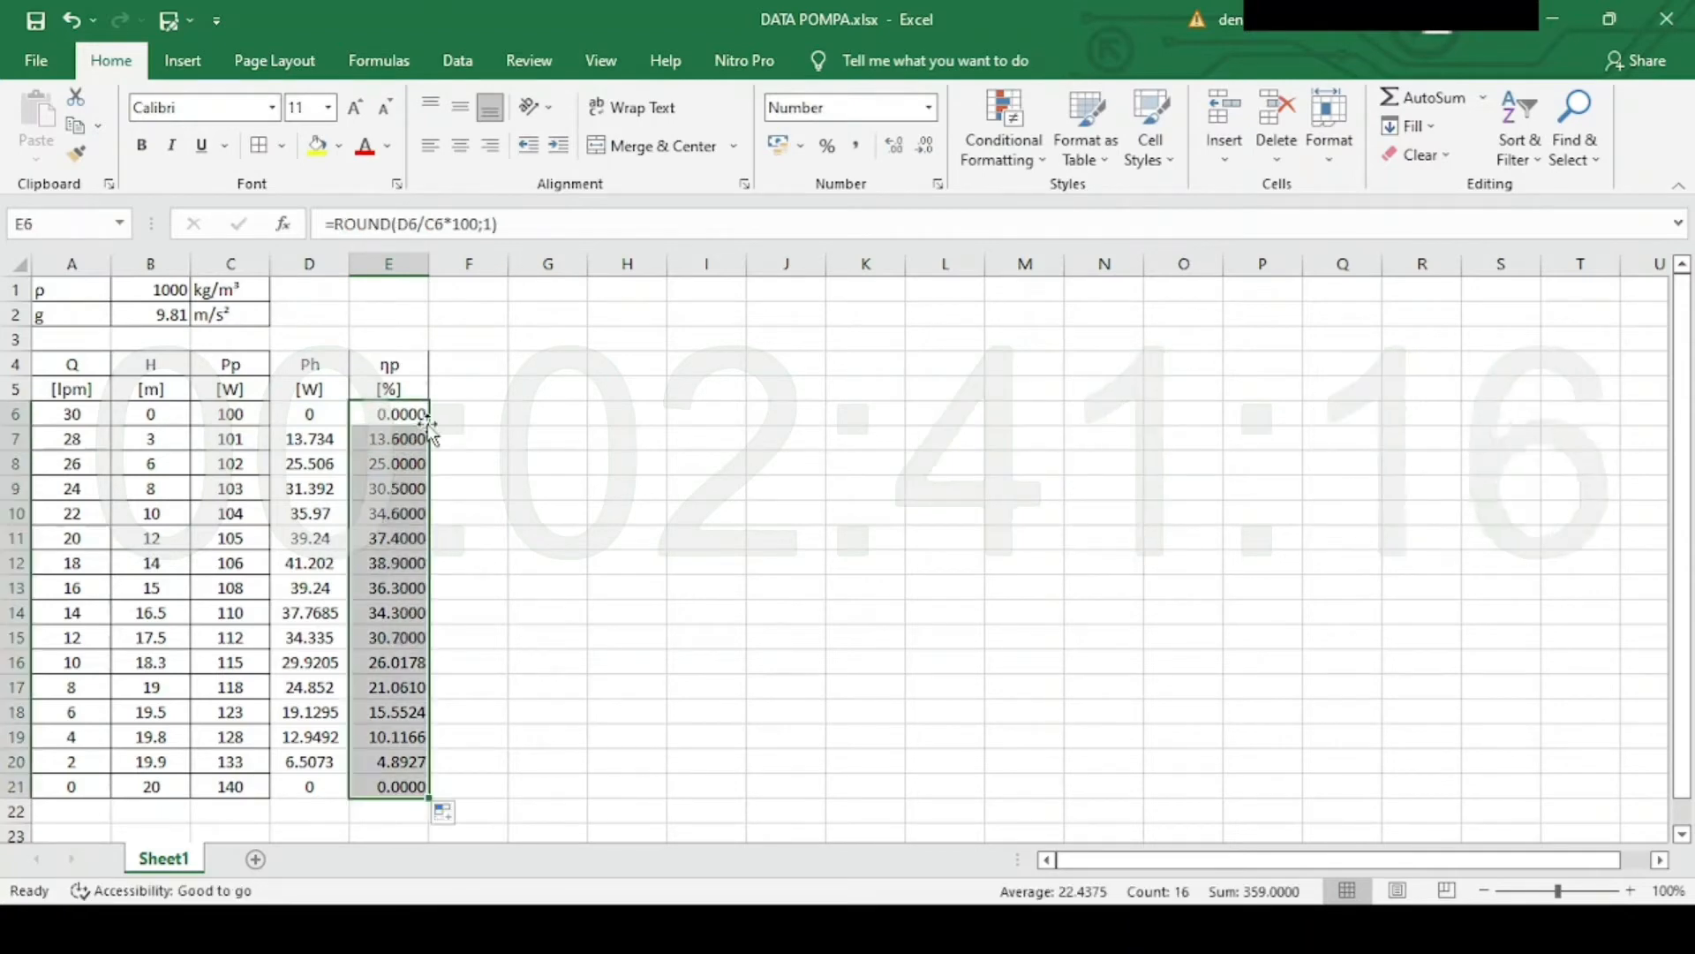
click(929, 107)
click(897, 144)
Change the rounding in E6 to two digits, =ROUND(D6/C6*100;2), and fill the formula down to E21.
click(414, 417)
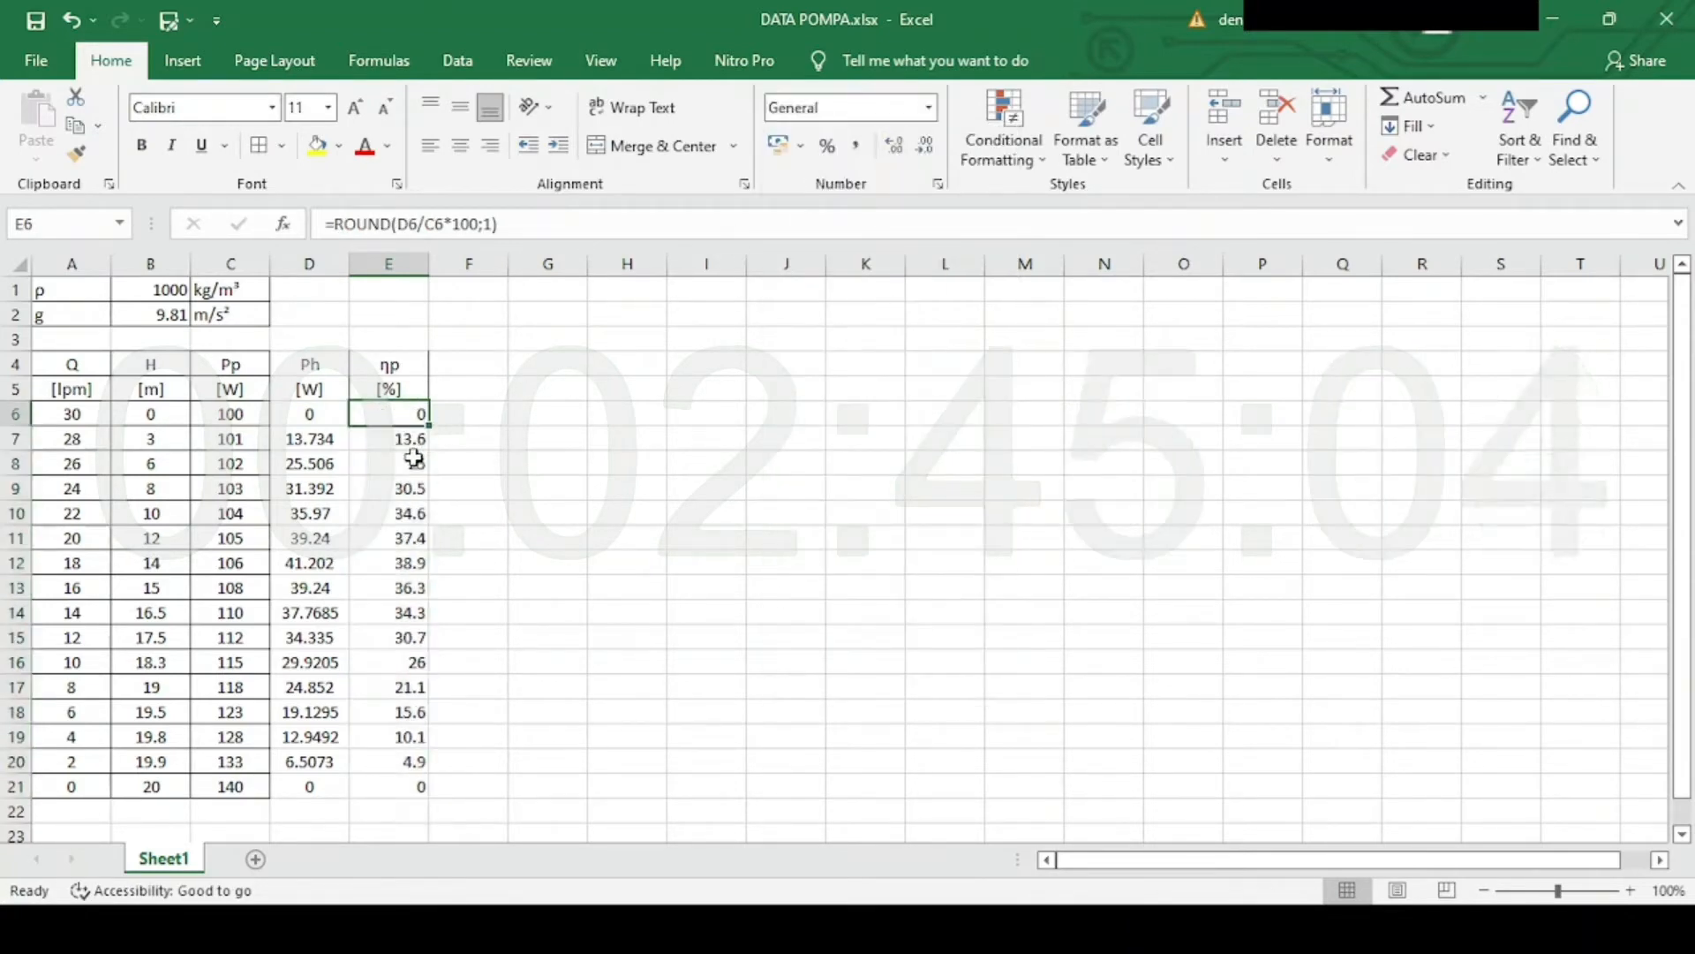
click(491, 225)
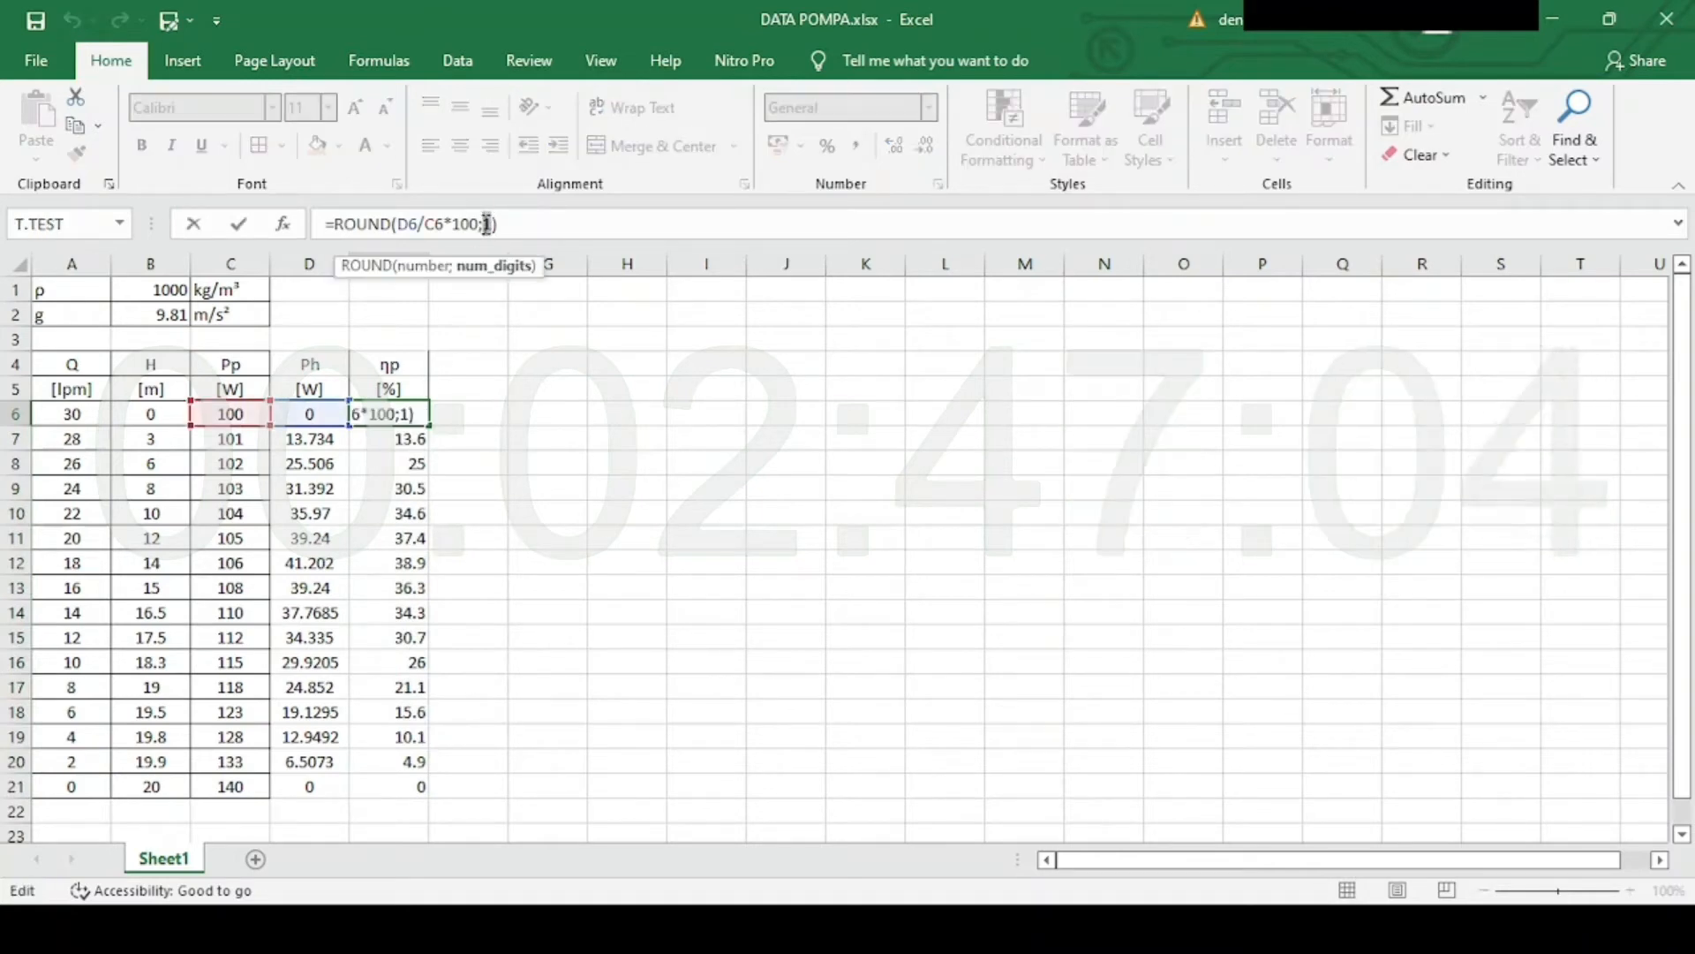
key(Return)
click(416, 417)
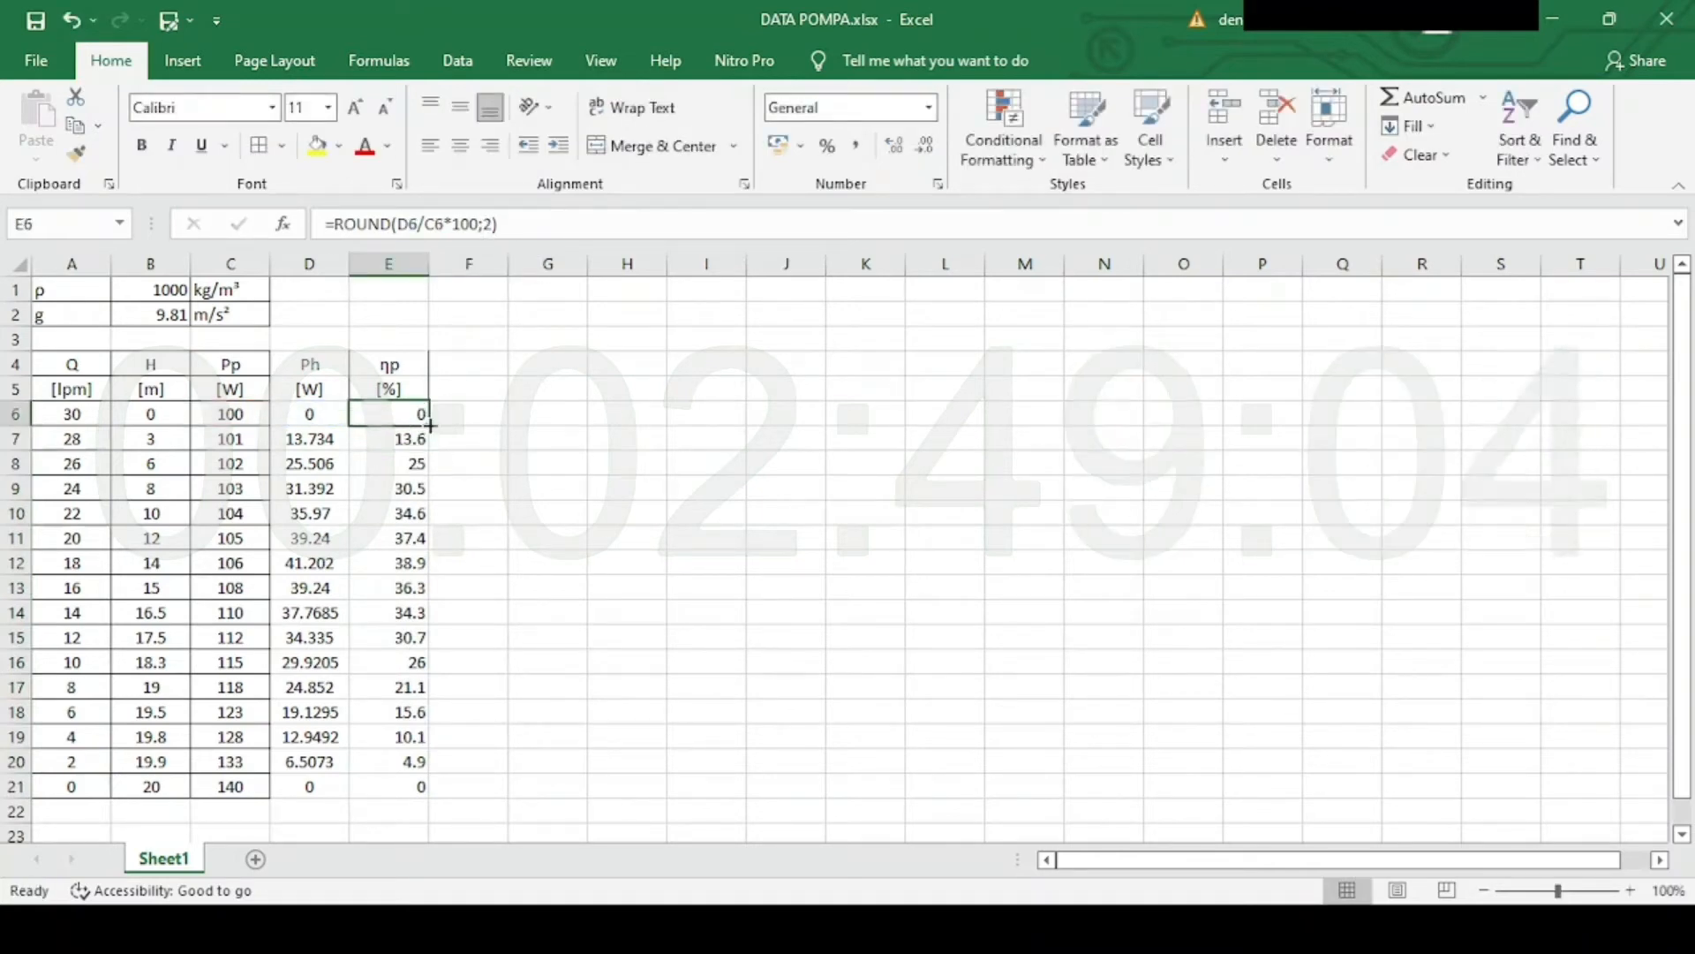
double_click(429, 426)
click(409, 487)
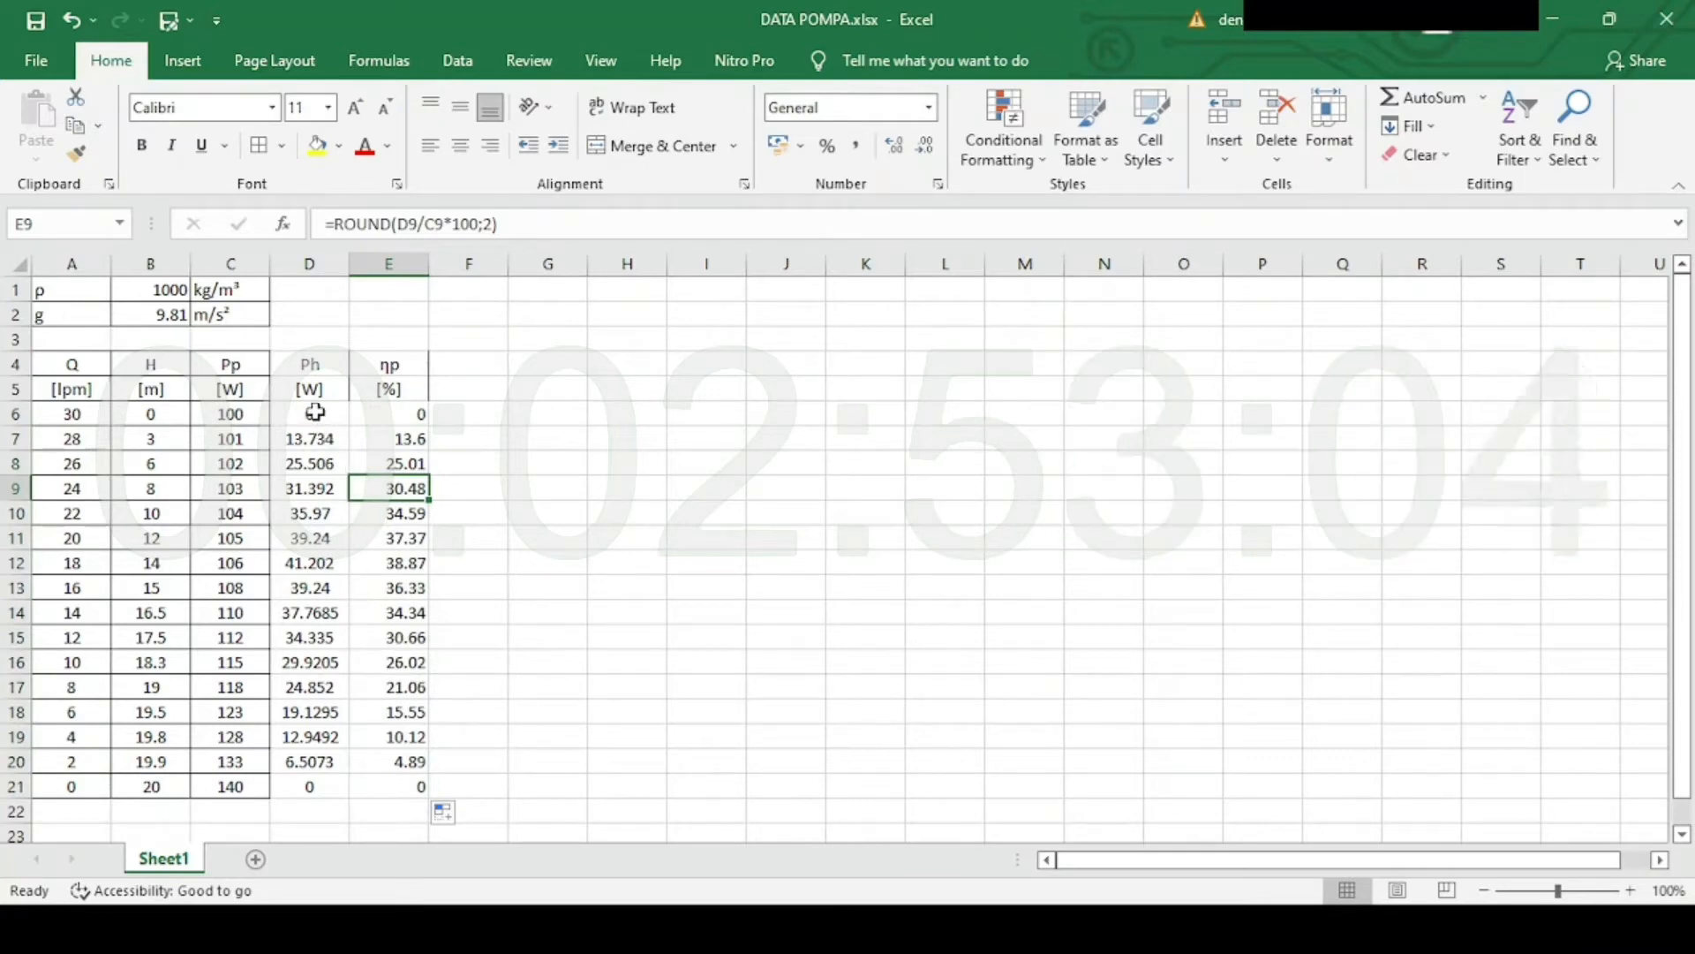
Add cell borders to the hydraulic power and pump efficiency columns, D4:E21.
drag(311, 368, 413, 779)
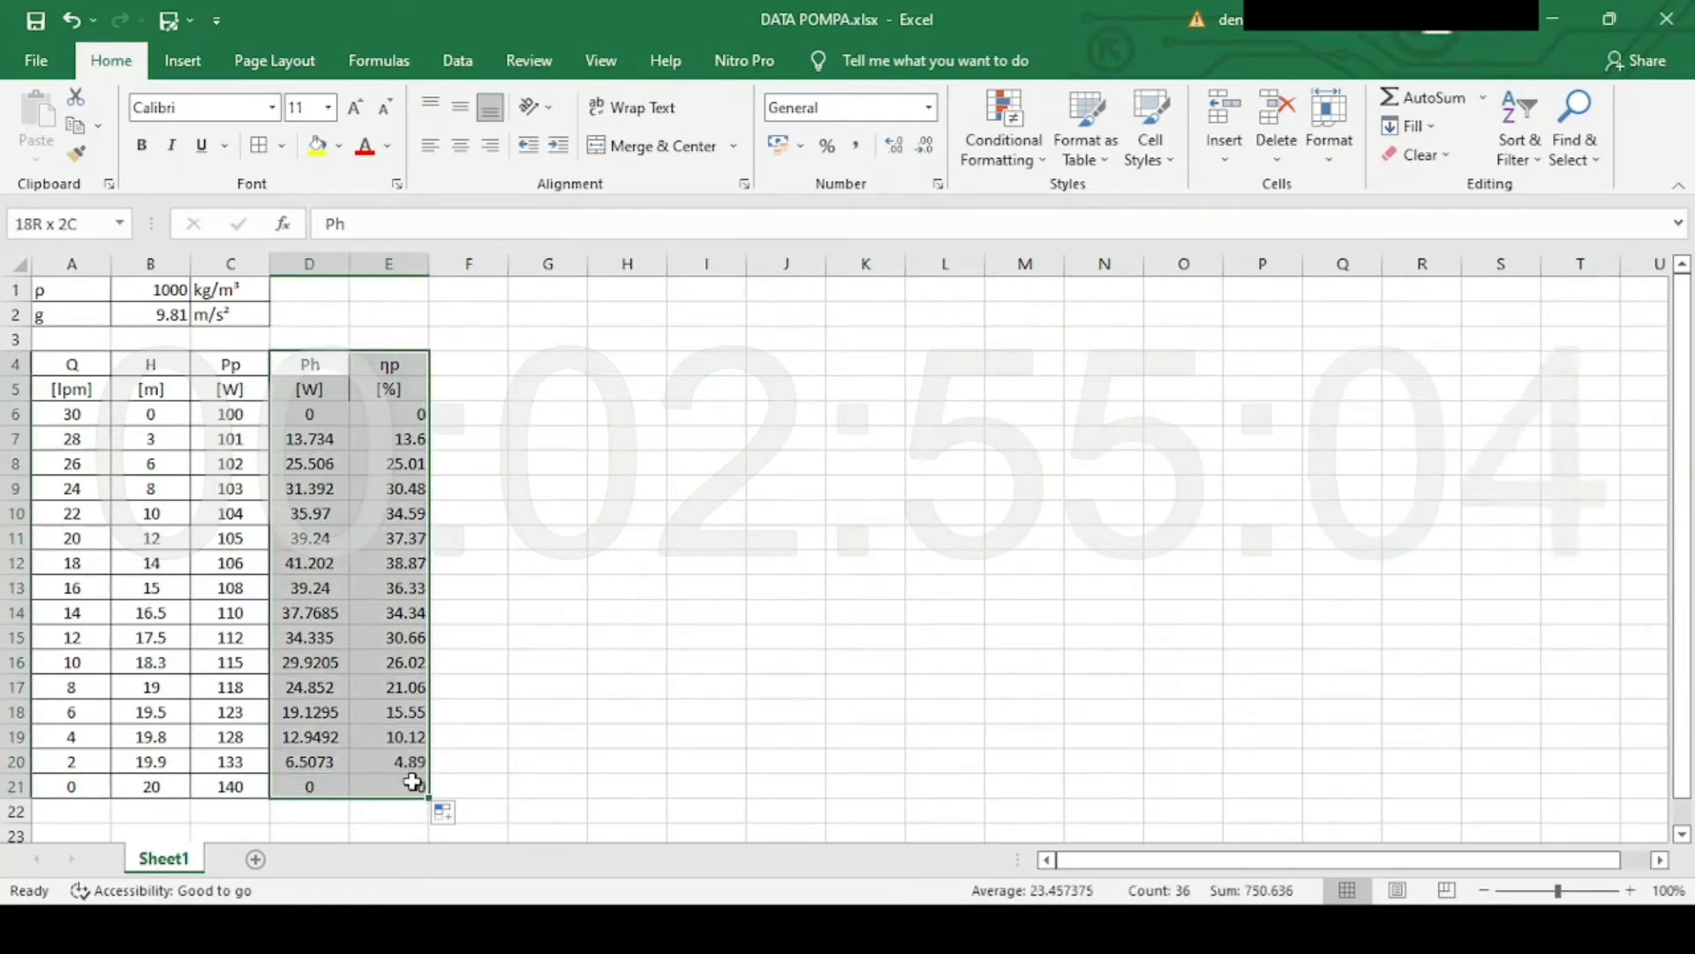
click(311, 438)
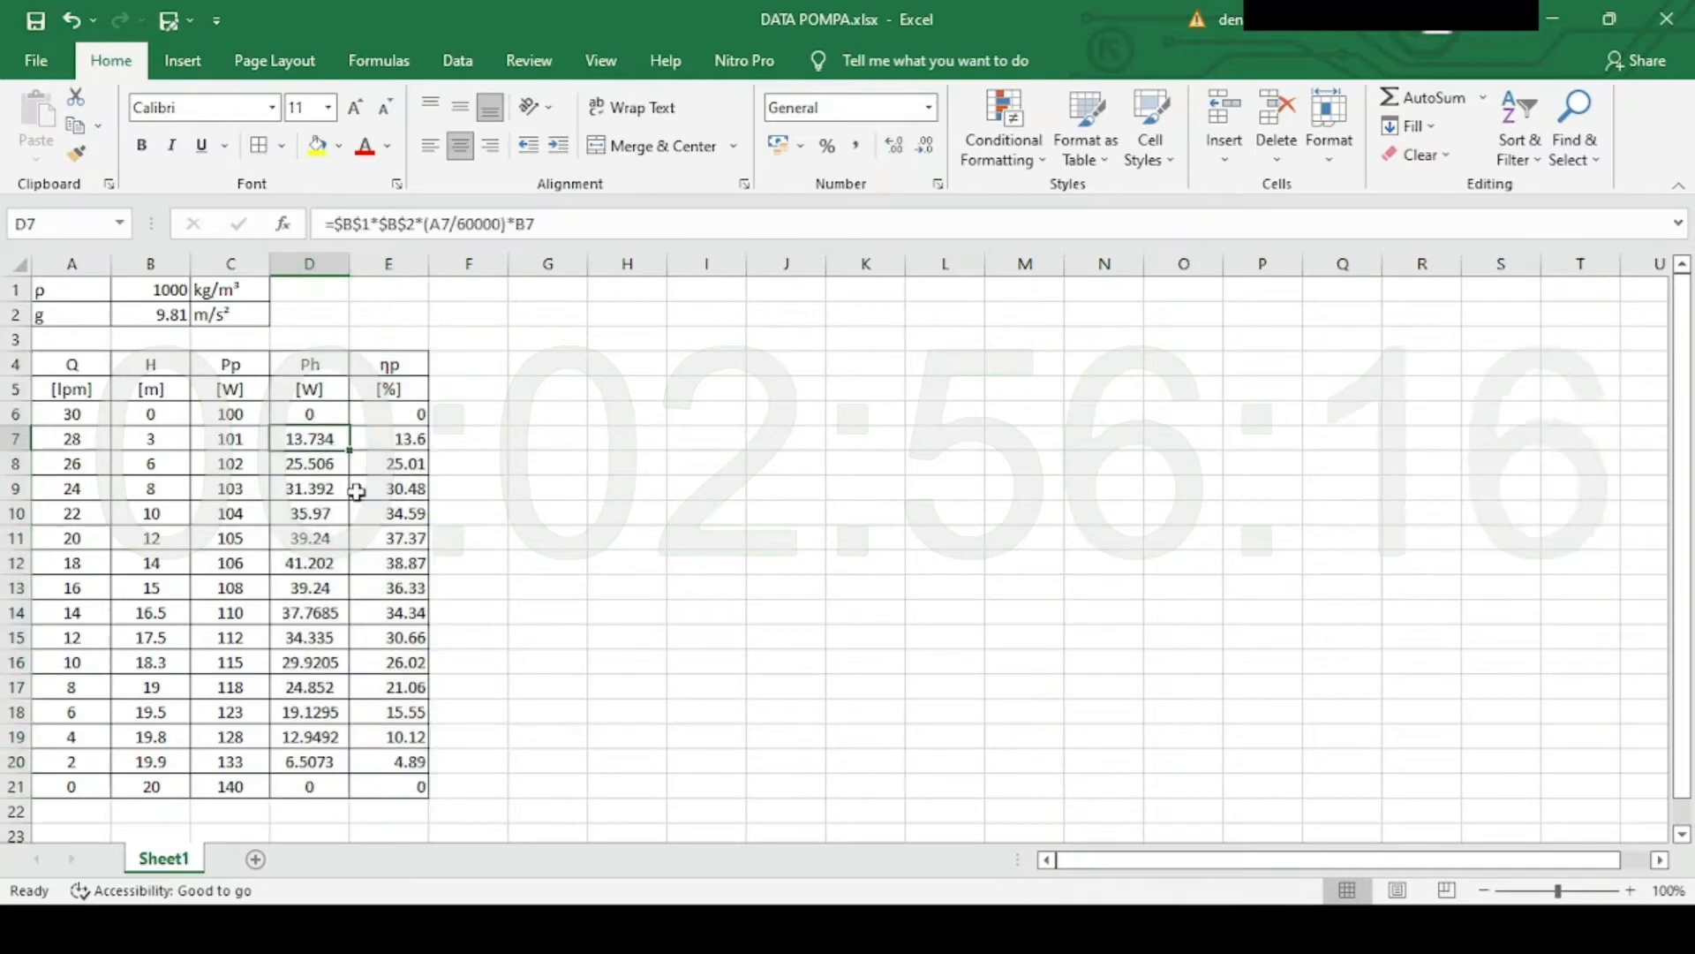
click(477, 511)
Insert an empty Scatter chart from a blank cell and place it beside the table, starting around F4.
click(527, 367)
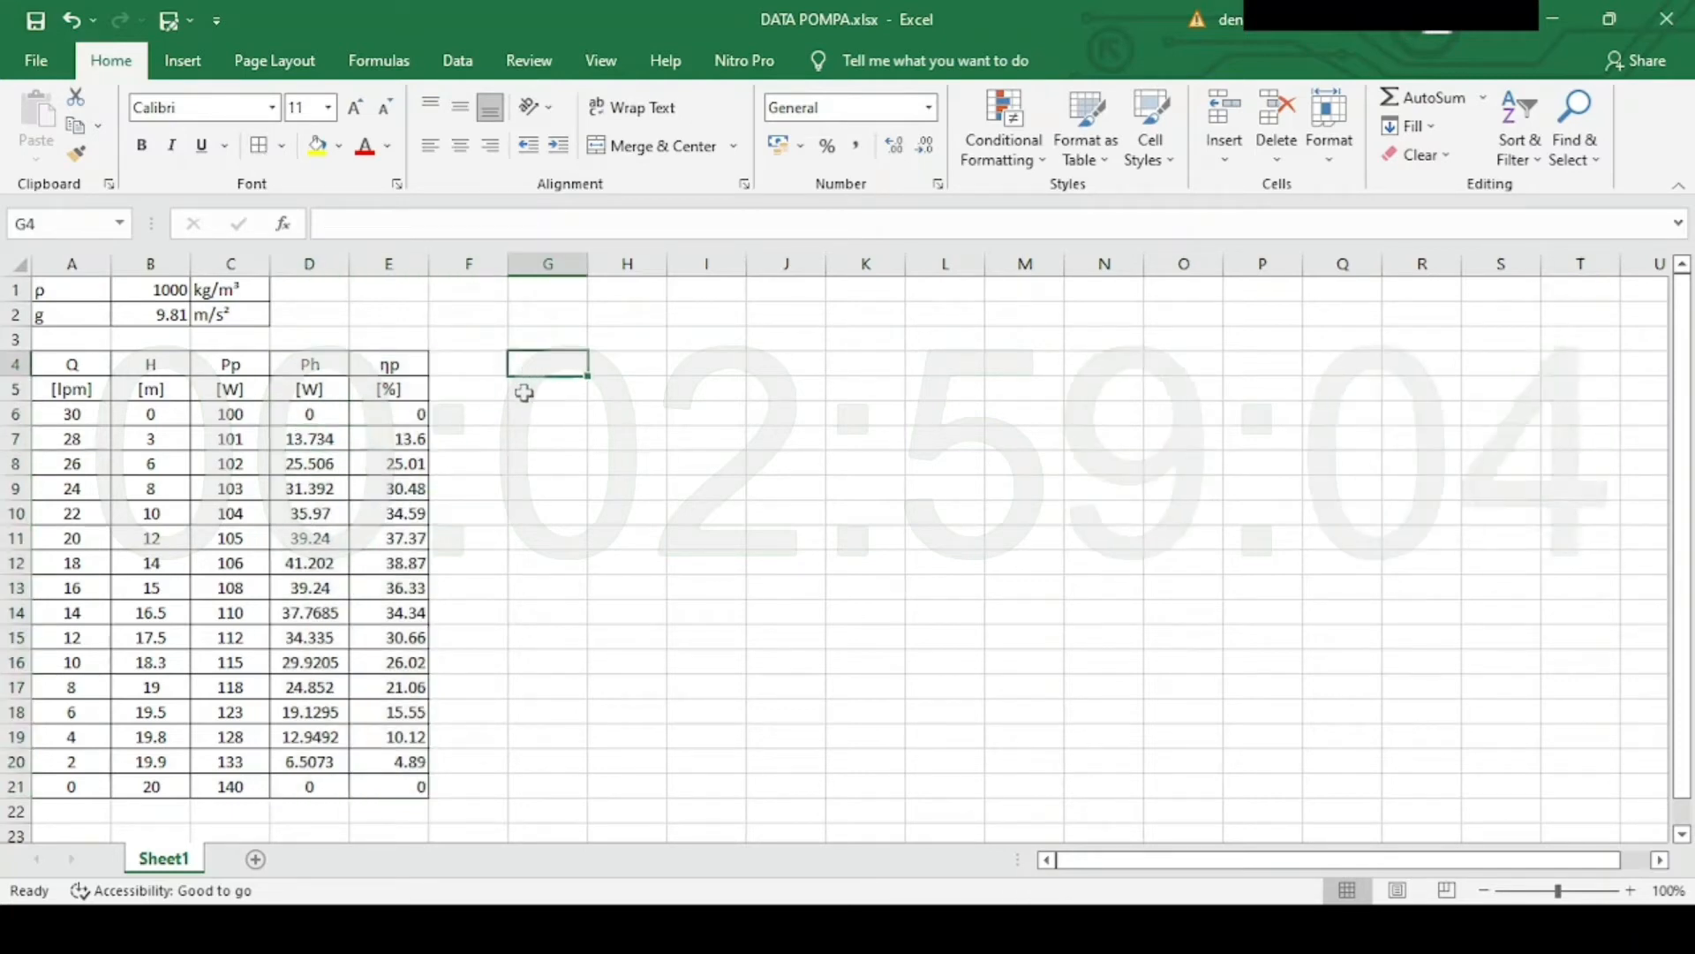
click(183, 60)
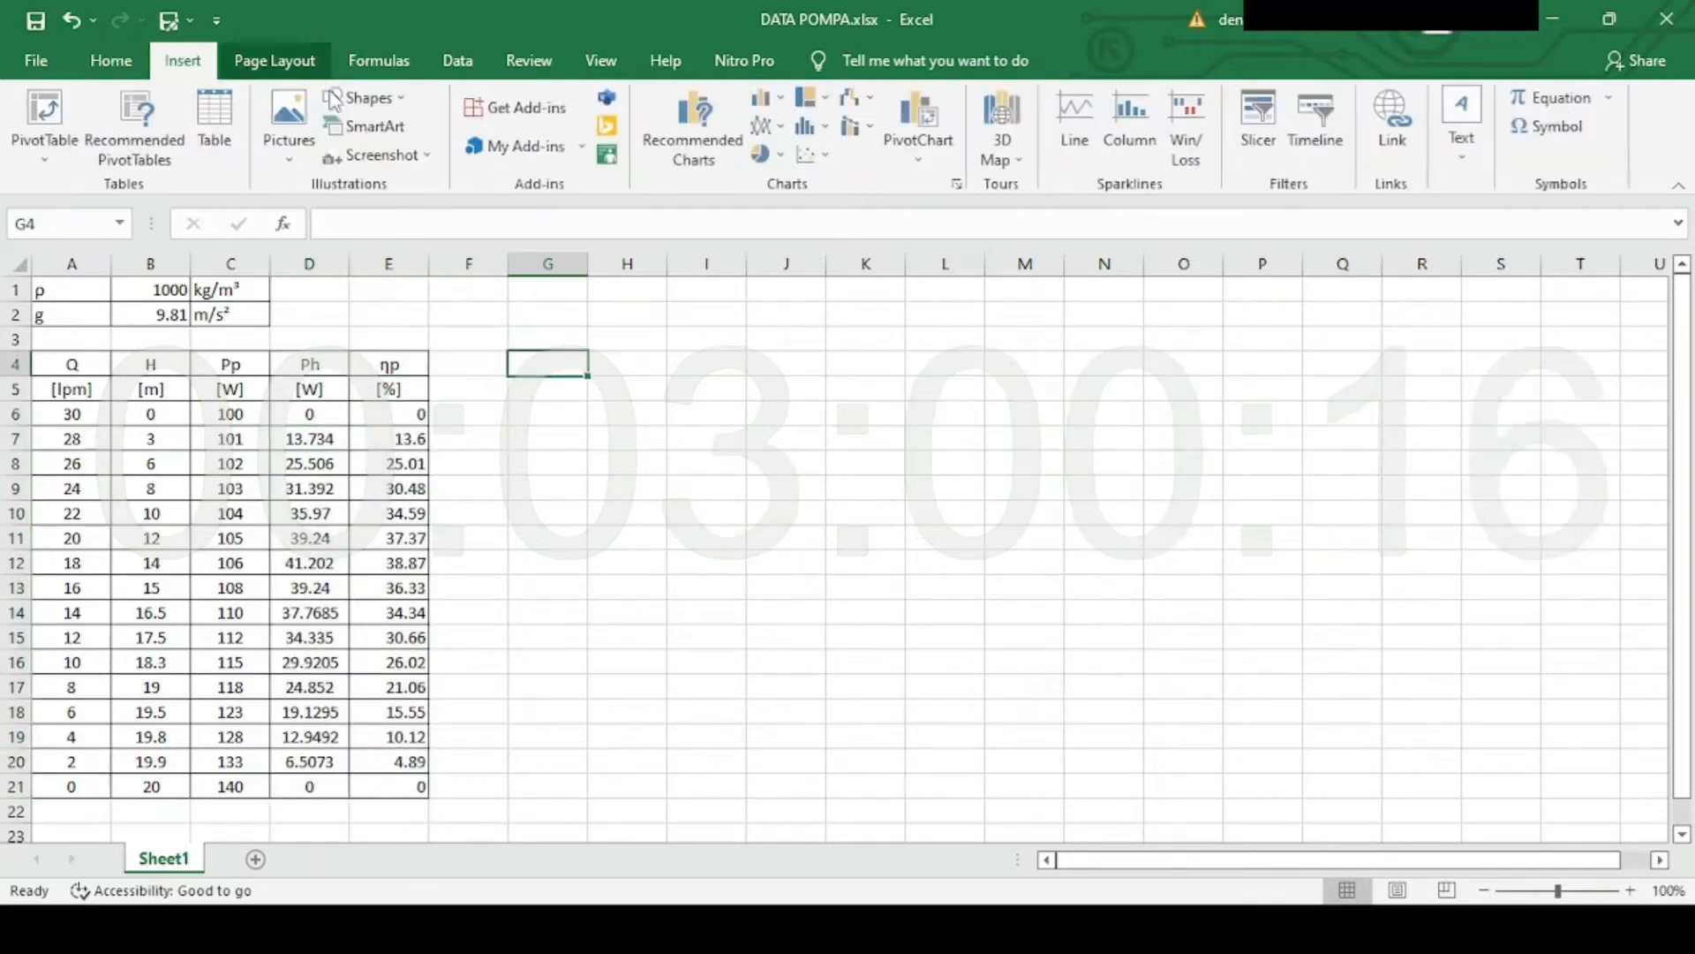
click(811, 159)
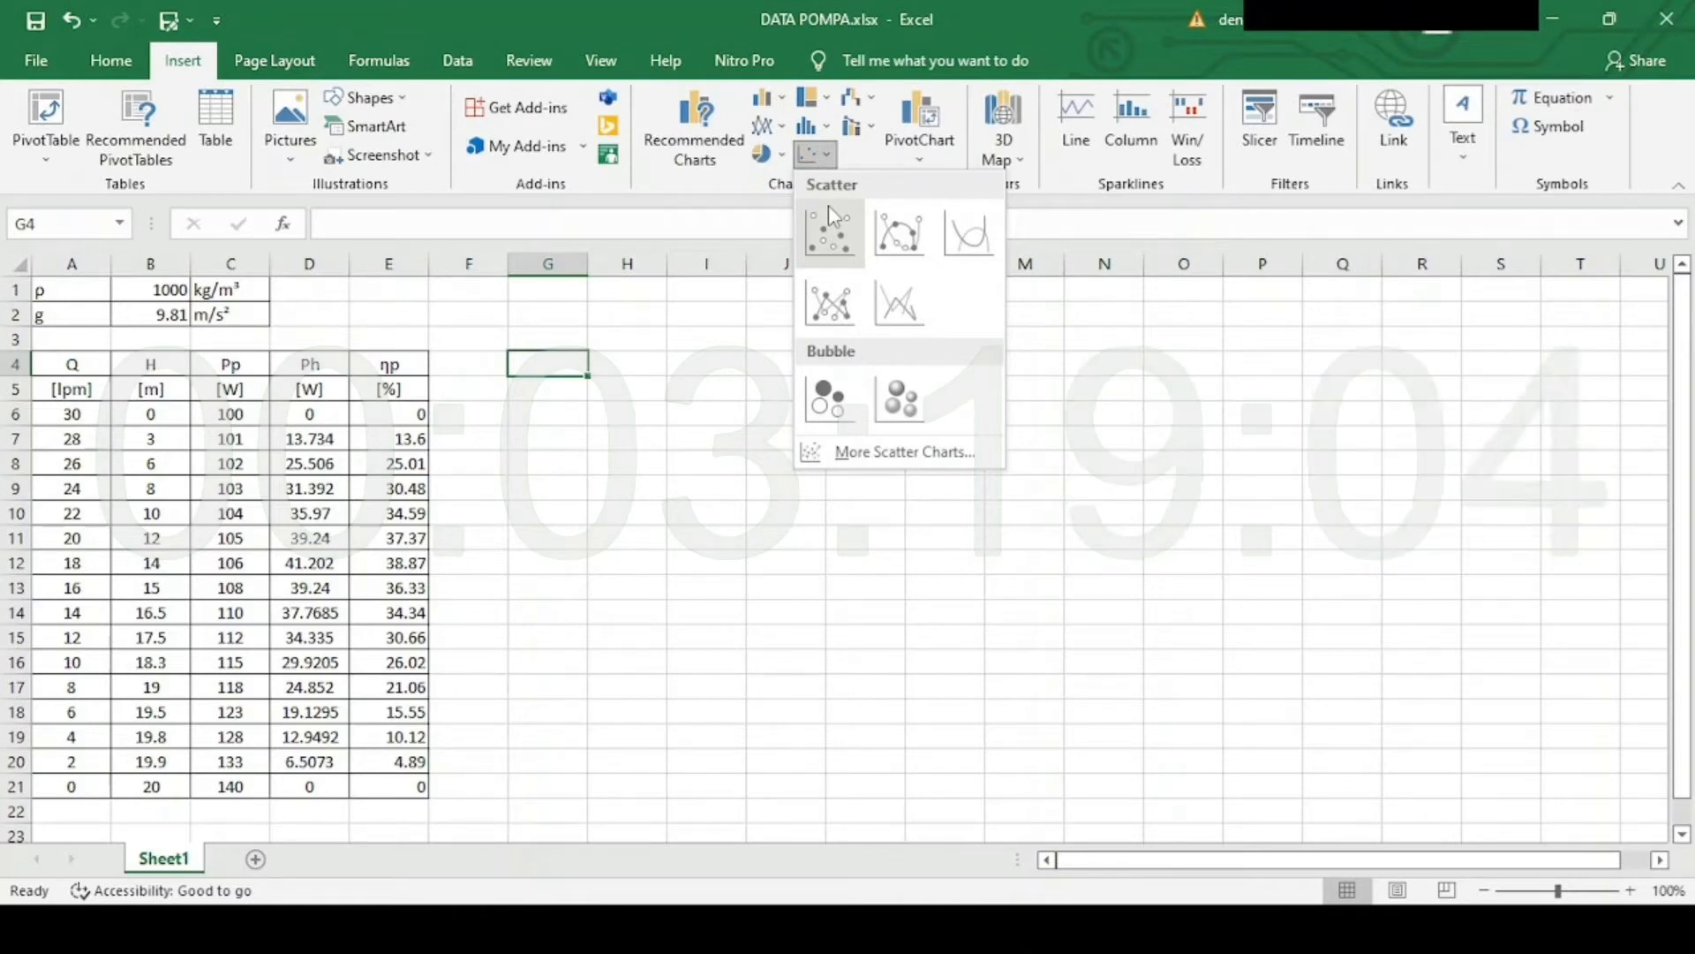
click(836, 232)
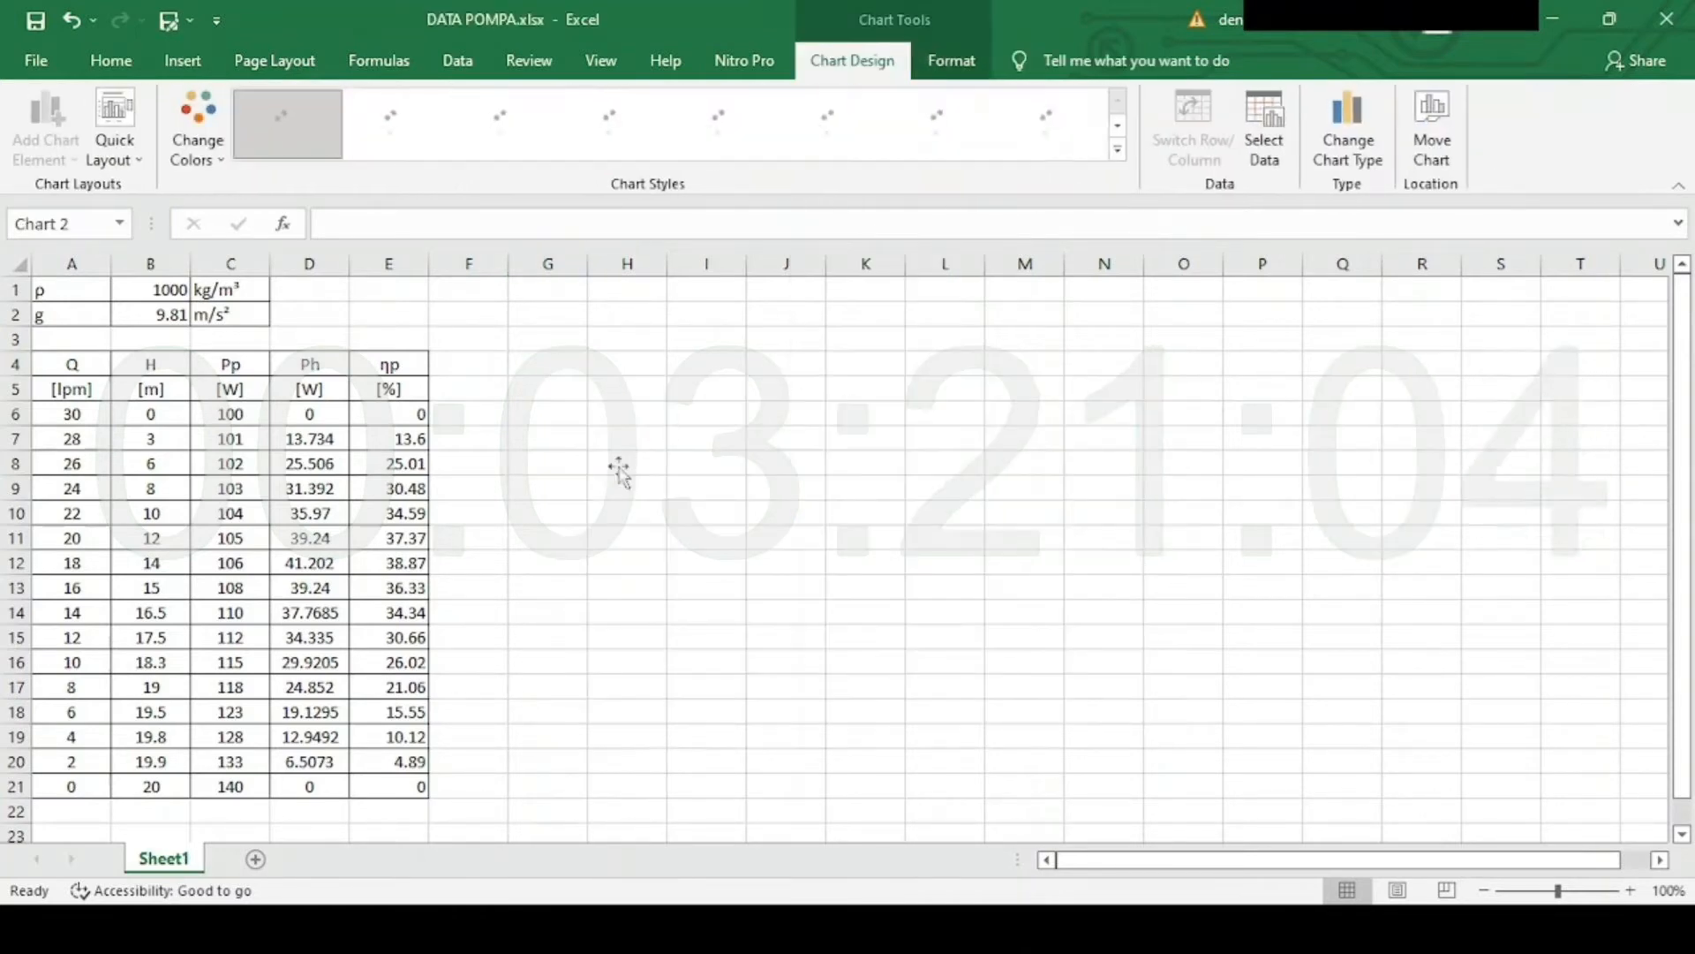
mouse_move(617, 454)
mouse_down()
mouse_move(579, 416)
mouse_move(532, 419)
mouse_up()
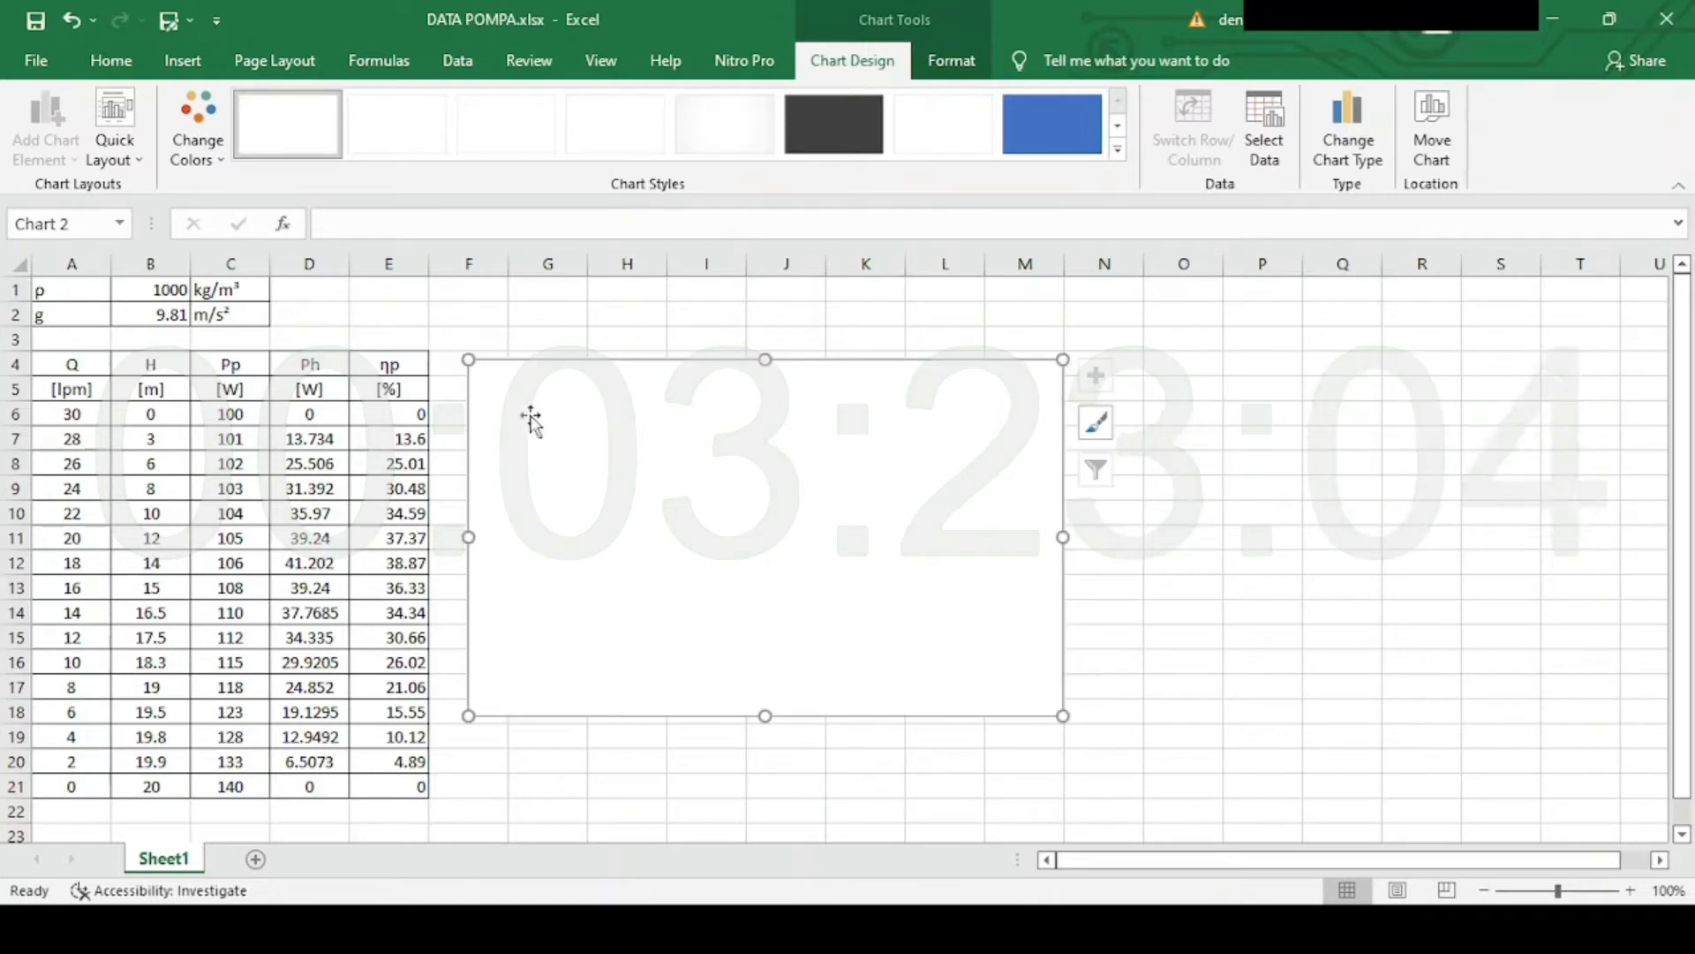
Set the empty chart's type to the plain Scatter variant of X Y (Scatter).
click(1349, 128)
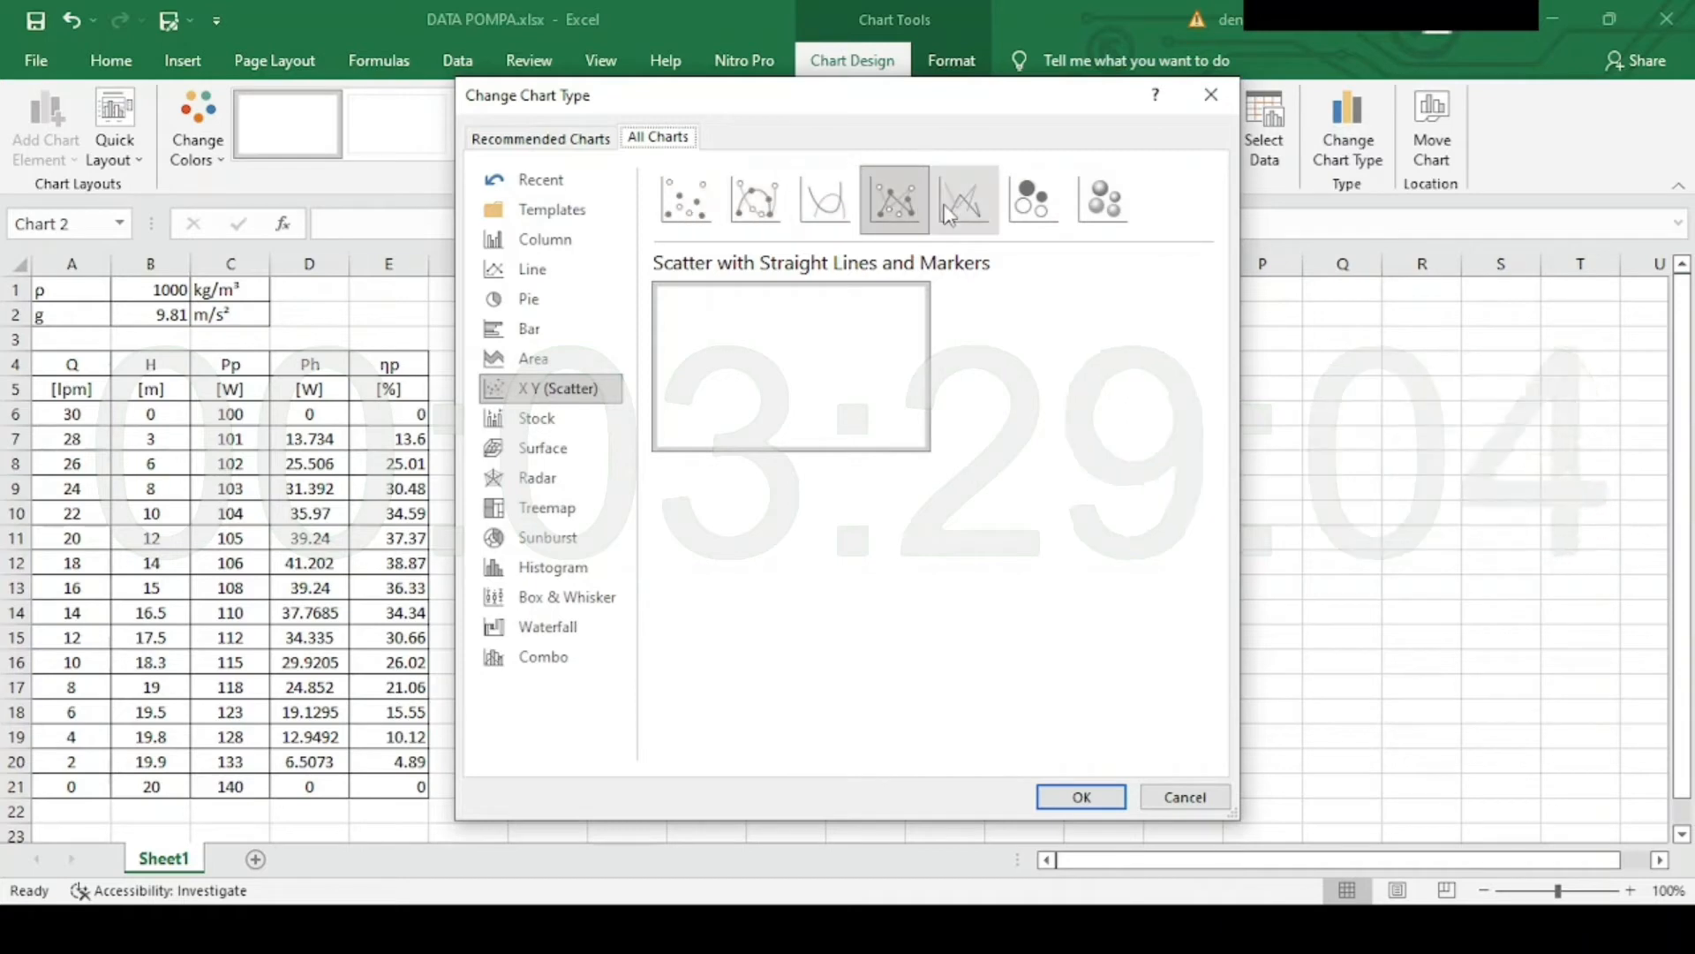
click(686, 212)
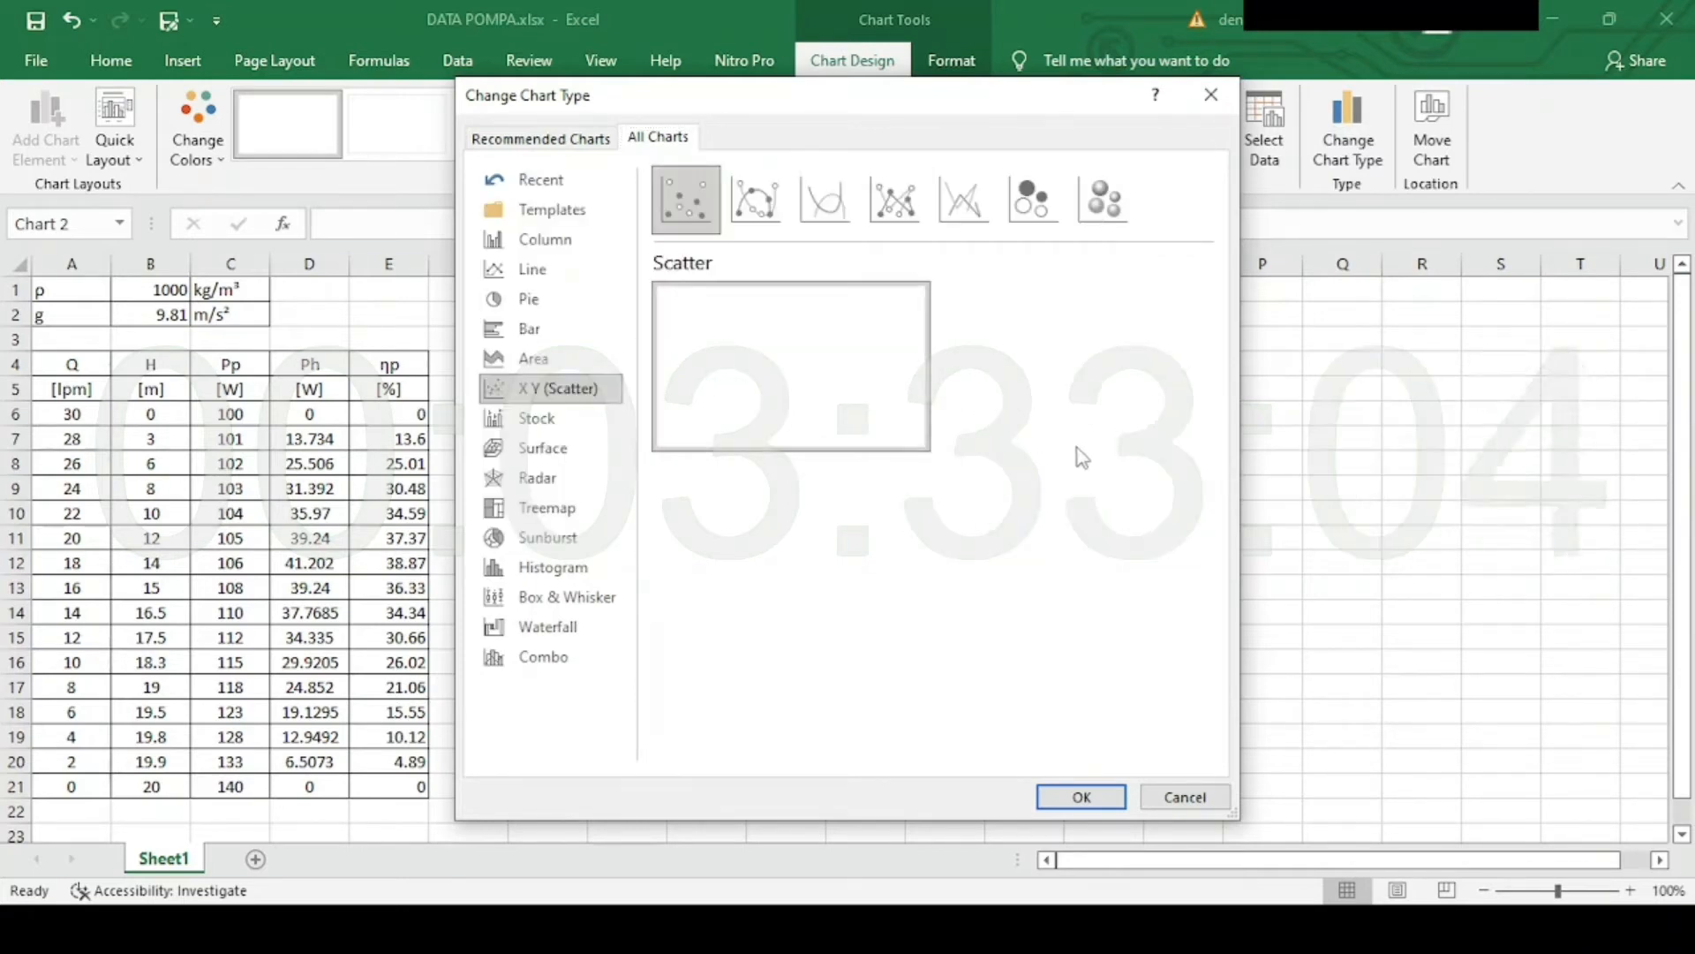
click(1082, 796)
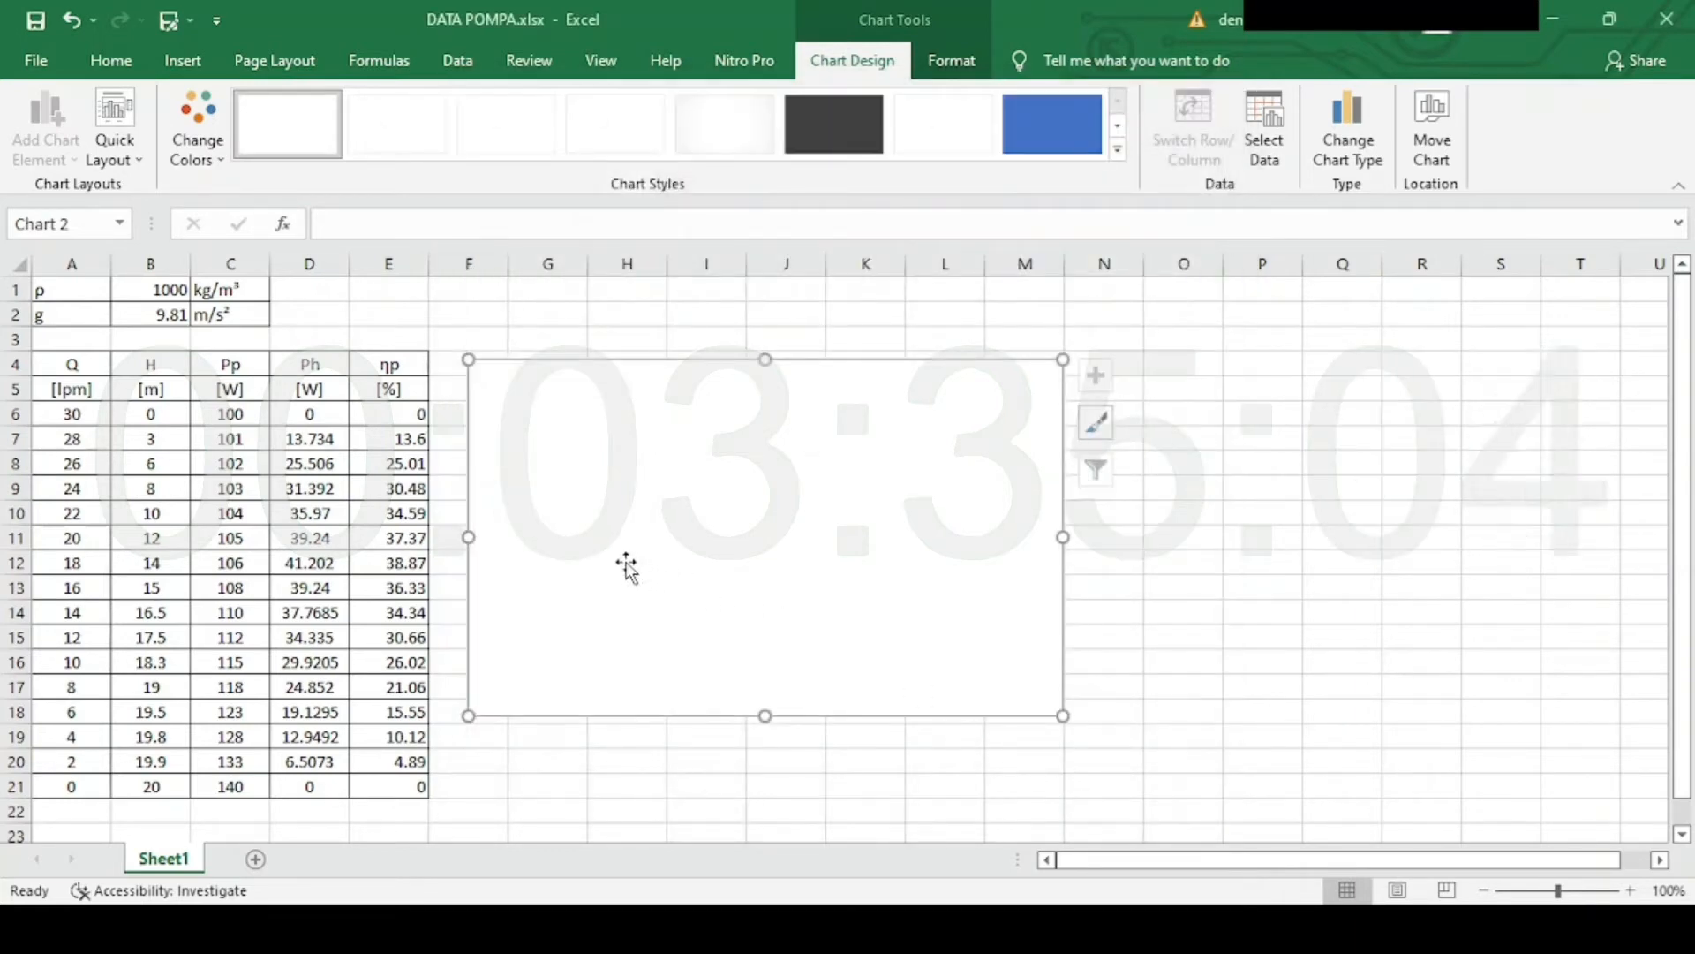
Add the head series to the chart, with name from B4, X values A6:A21 and Y values B6:B21.
click(1264, 145)
click(371, 400)
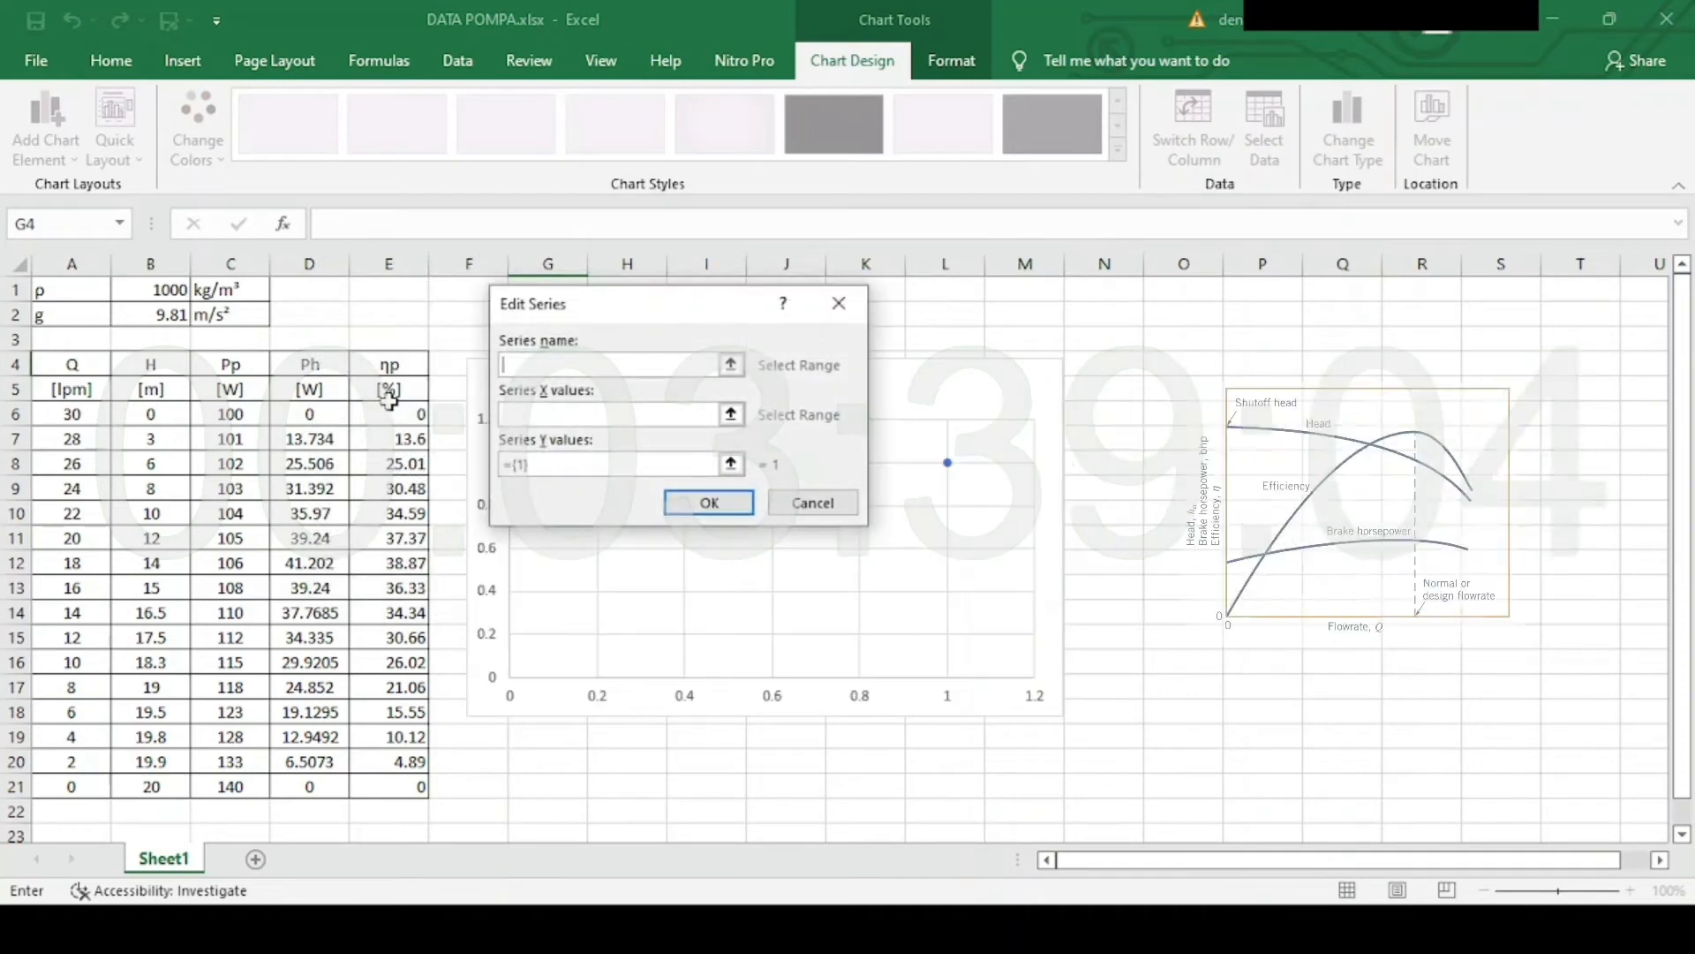
click(165, 365)
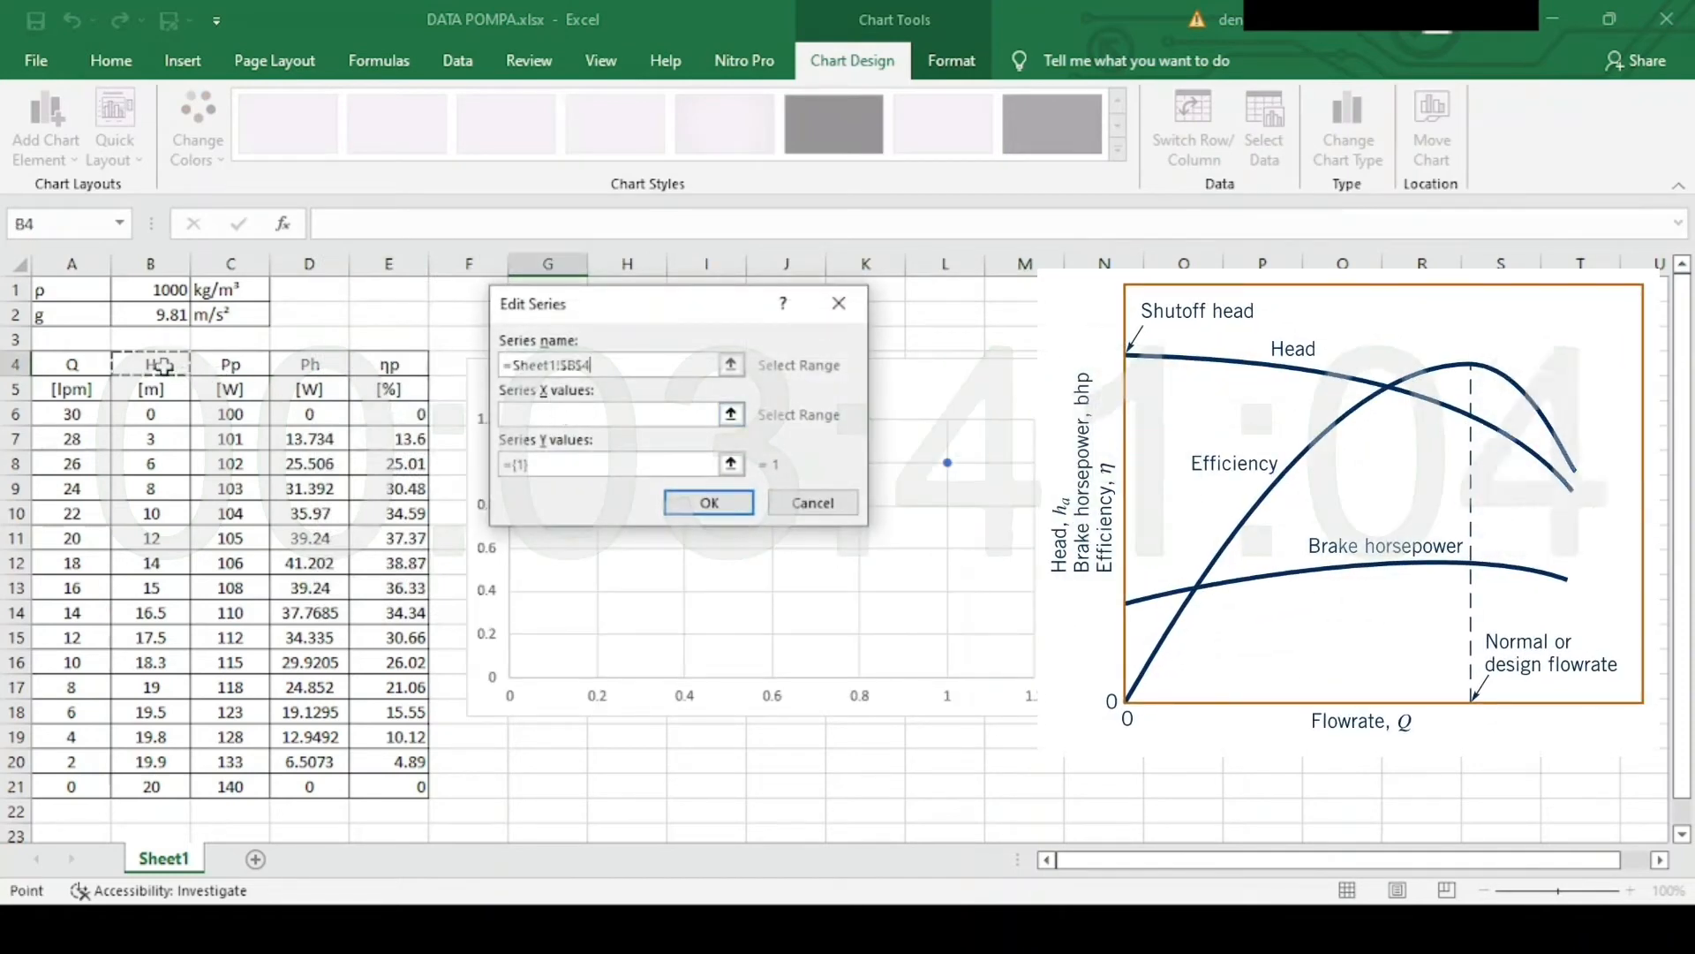
click(537, 415)
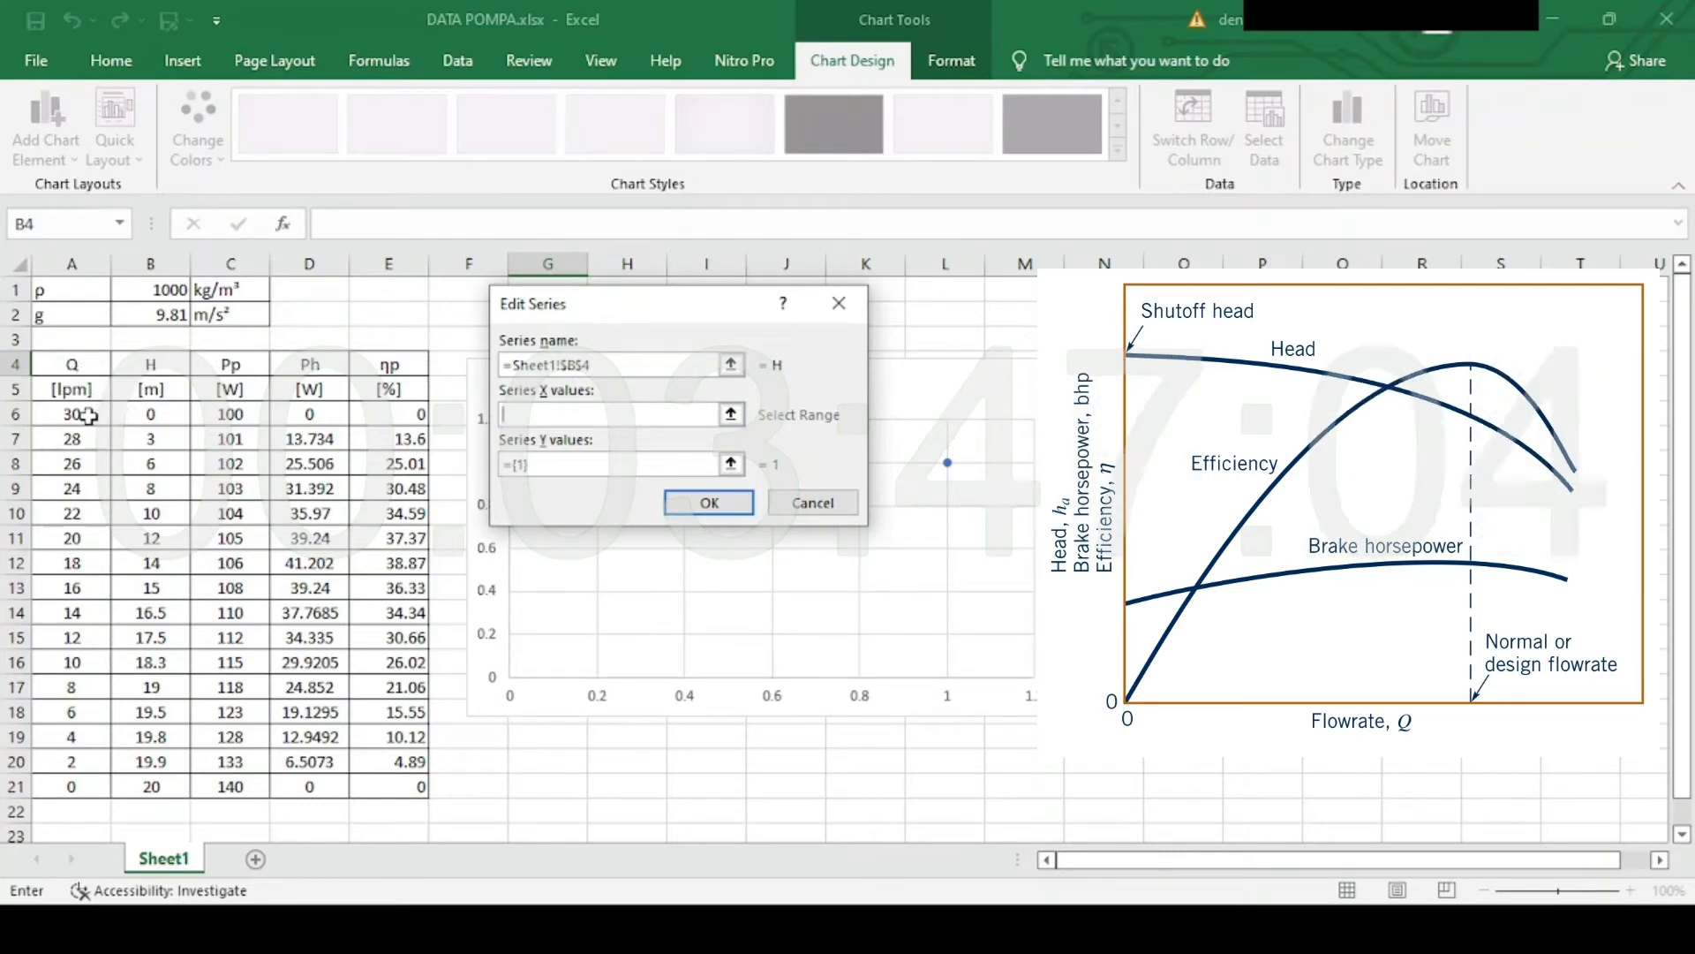
drag(93, 415, 79, 786)
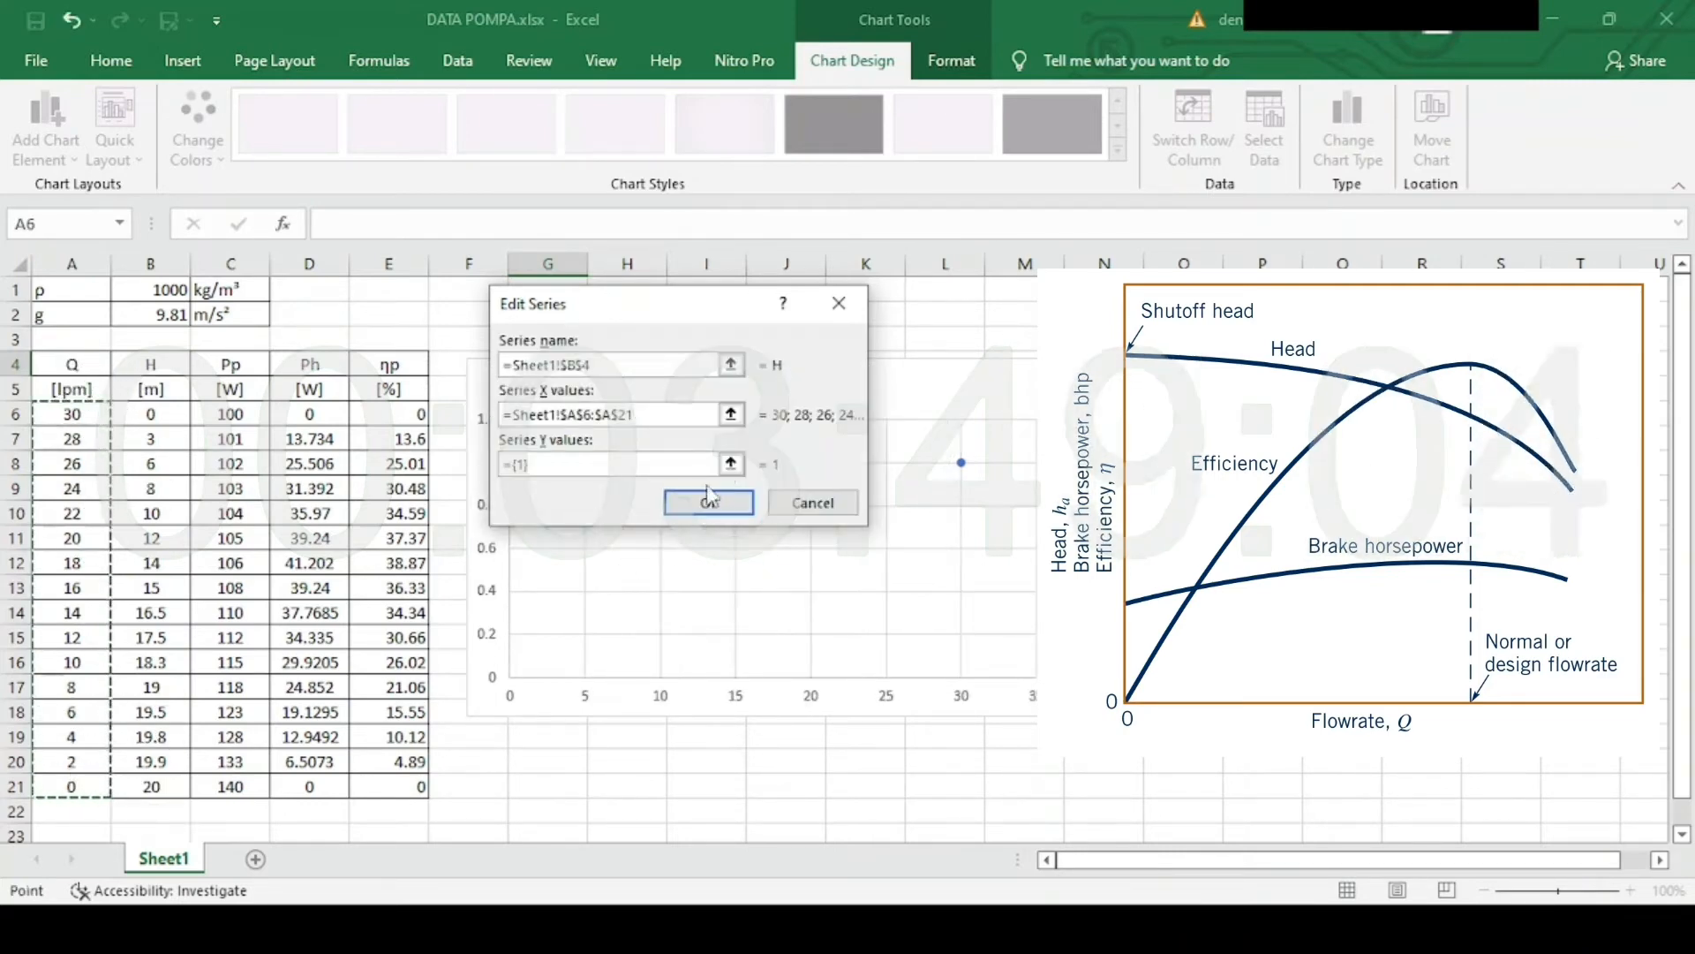
click(731, 463)
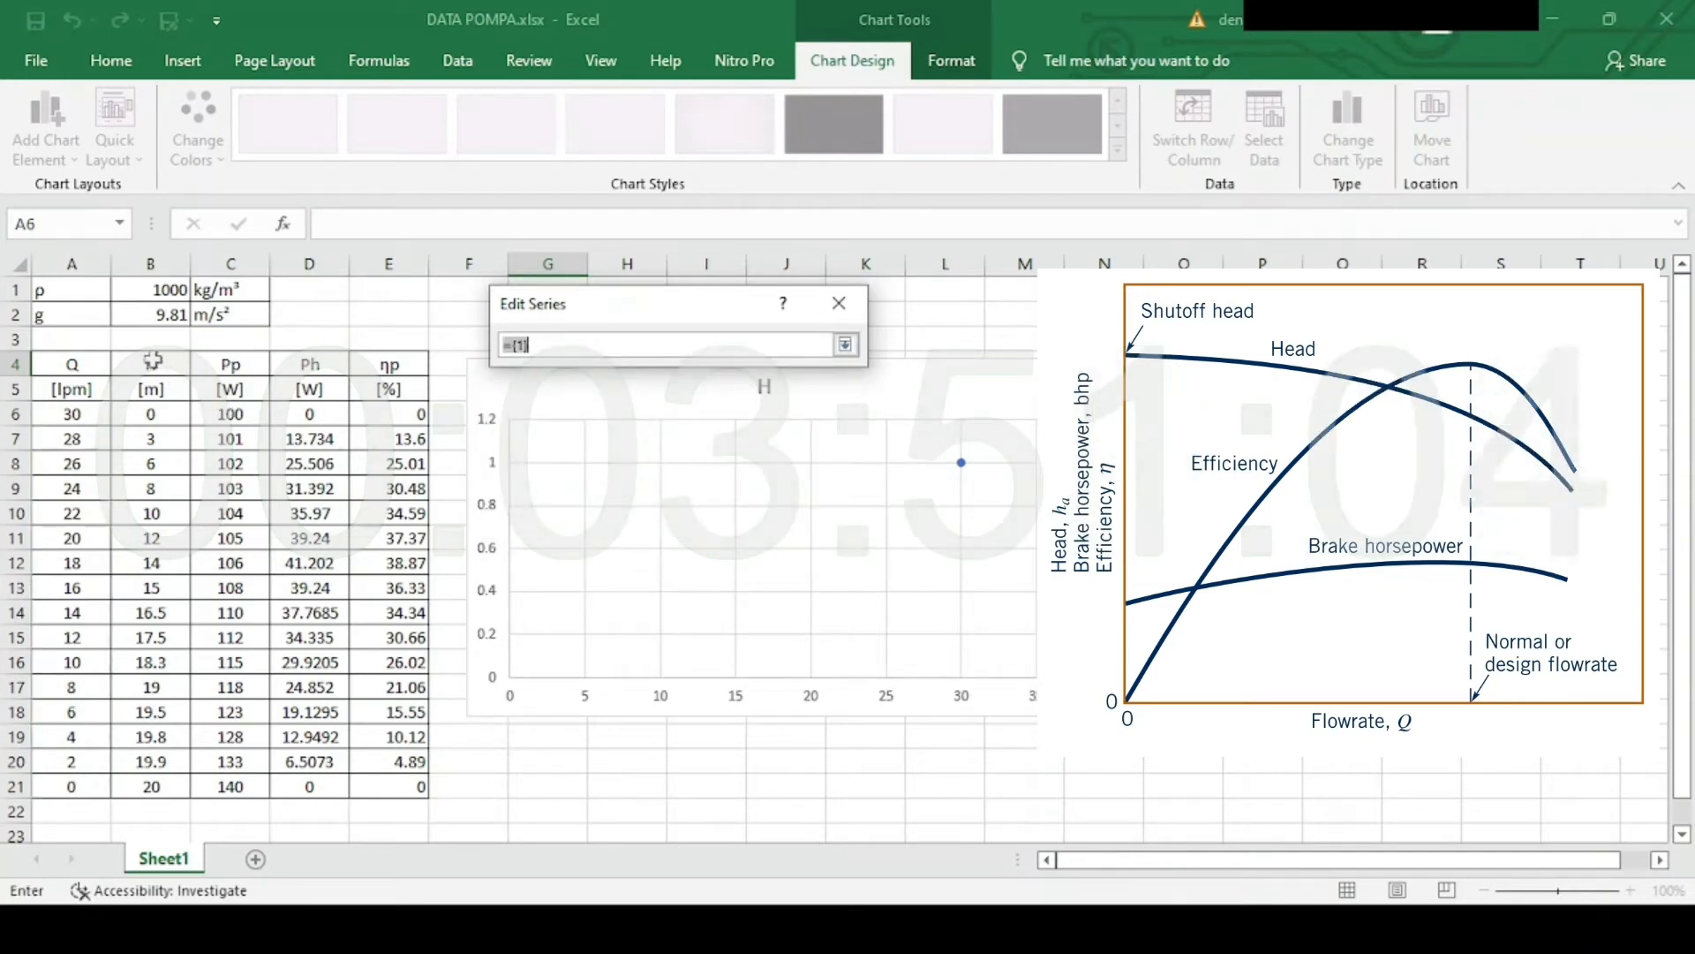
drag(156, 415, 157, 781)
click(845, 345)
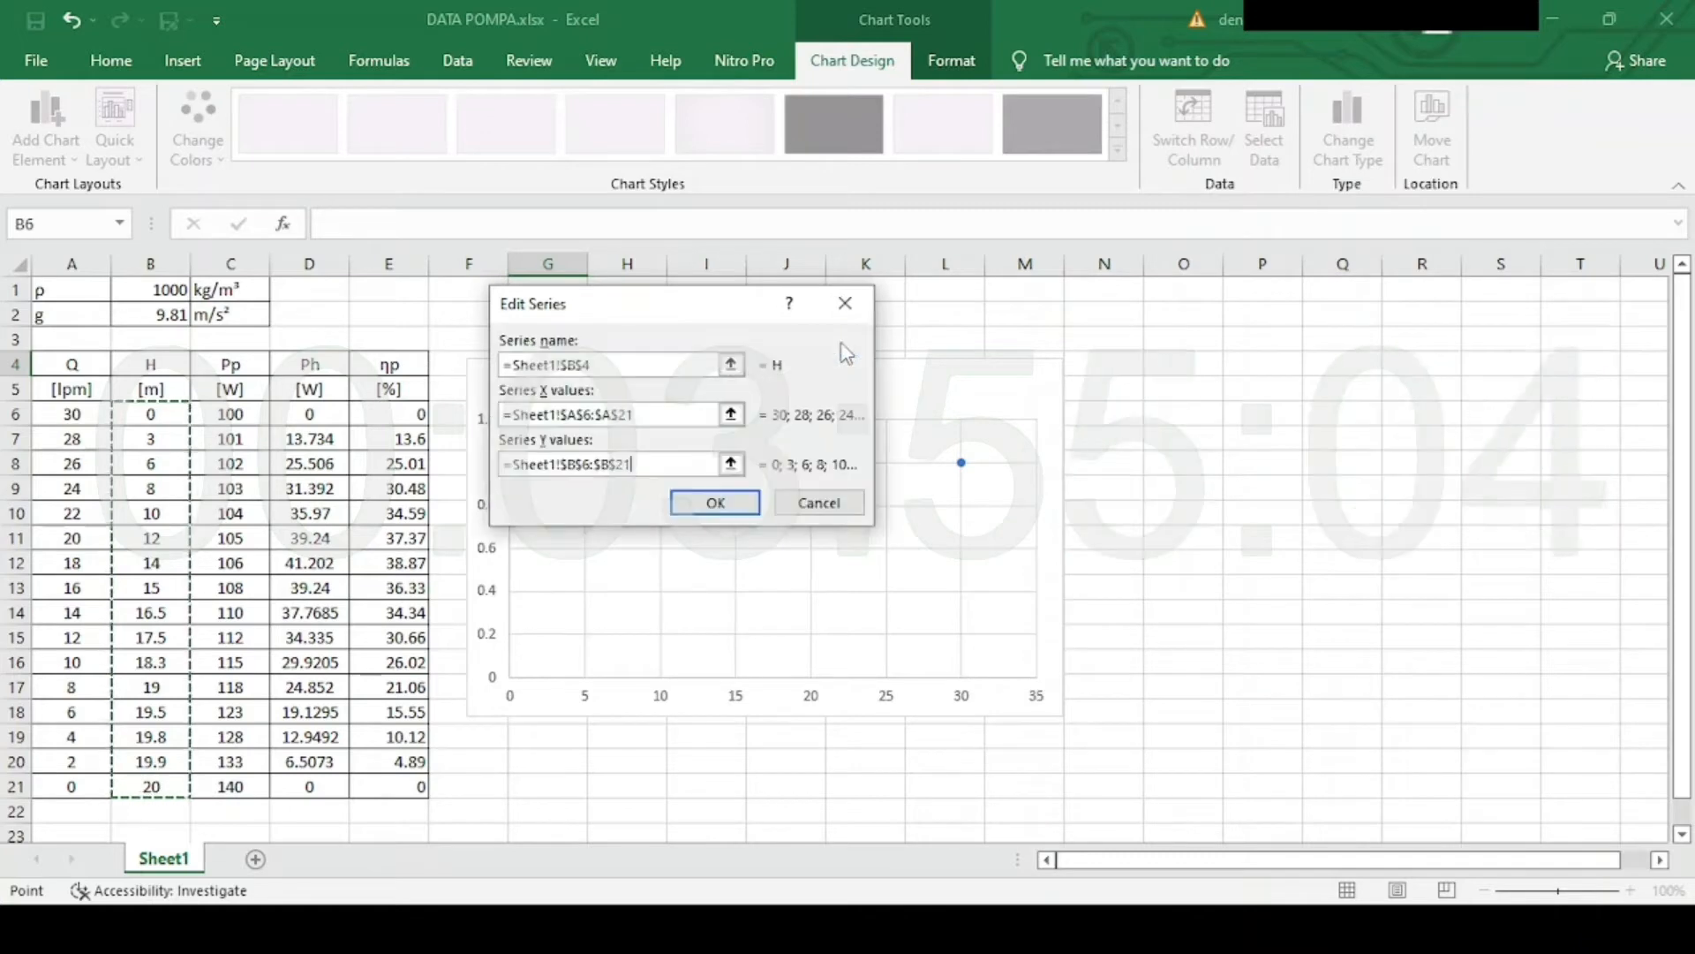
click(741, 505)
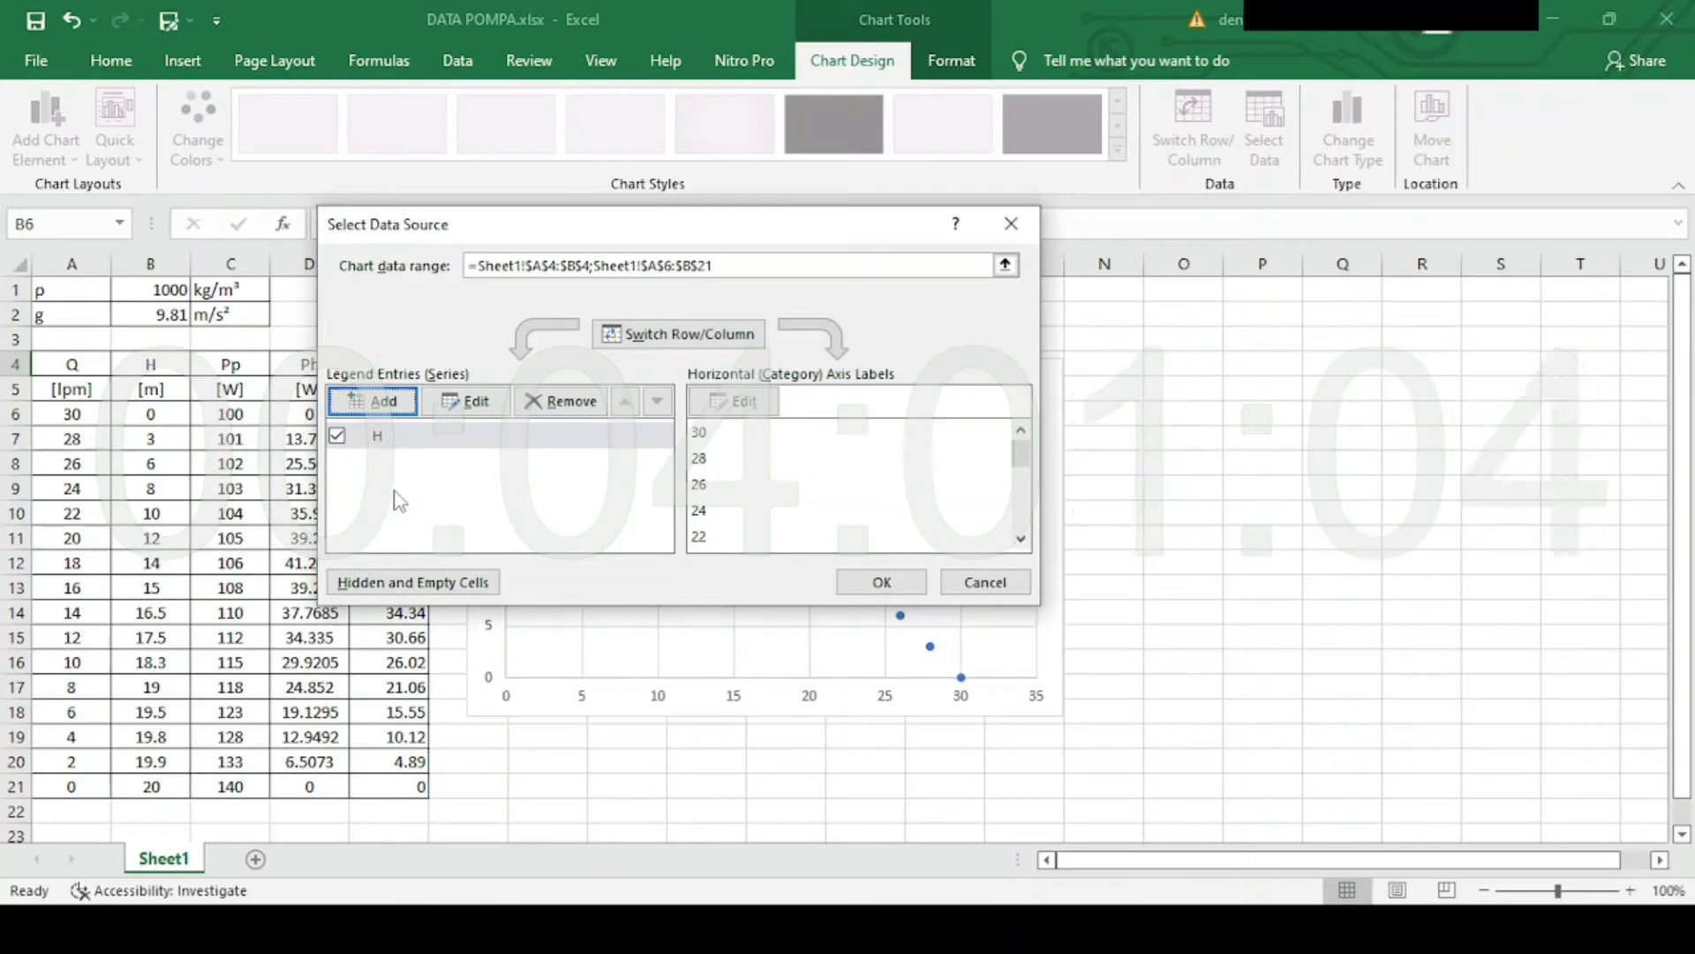
click(378, 401)
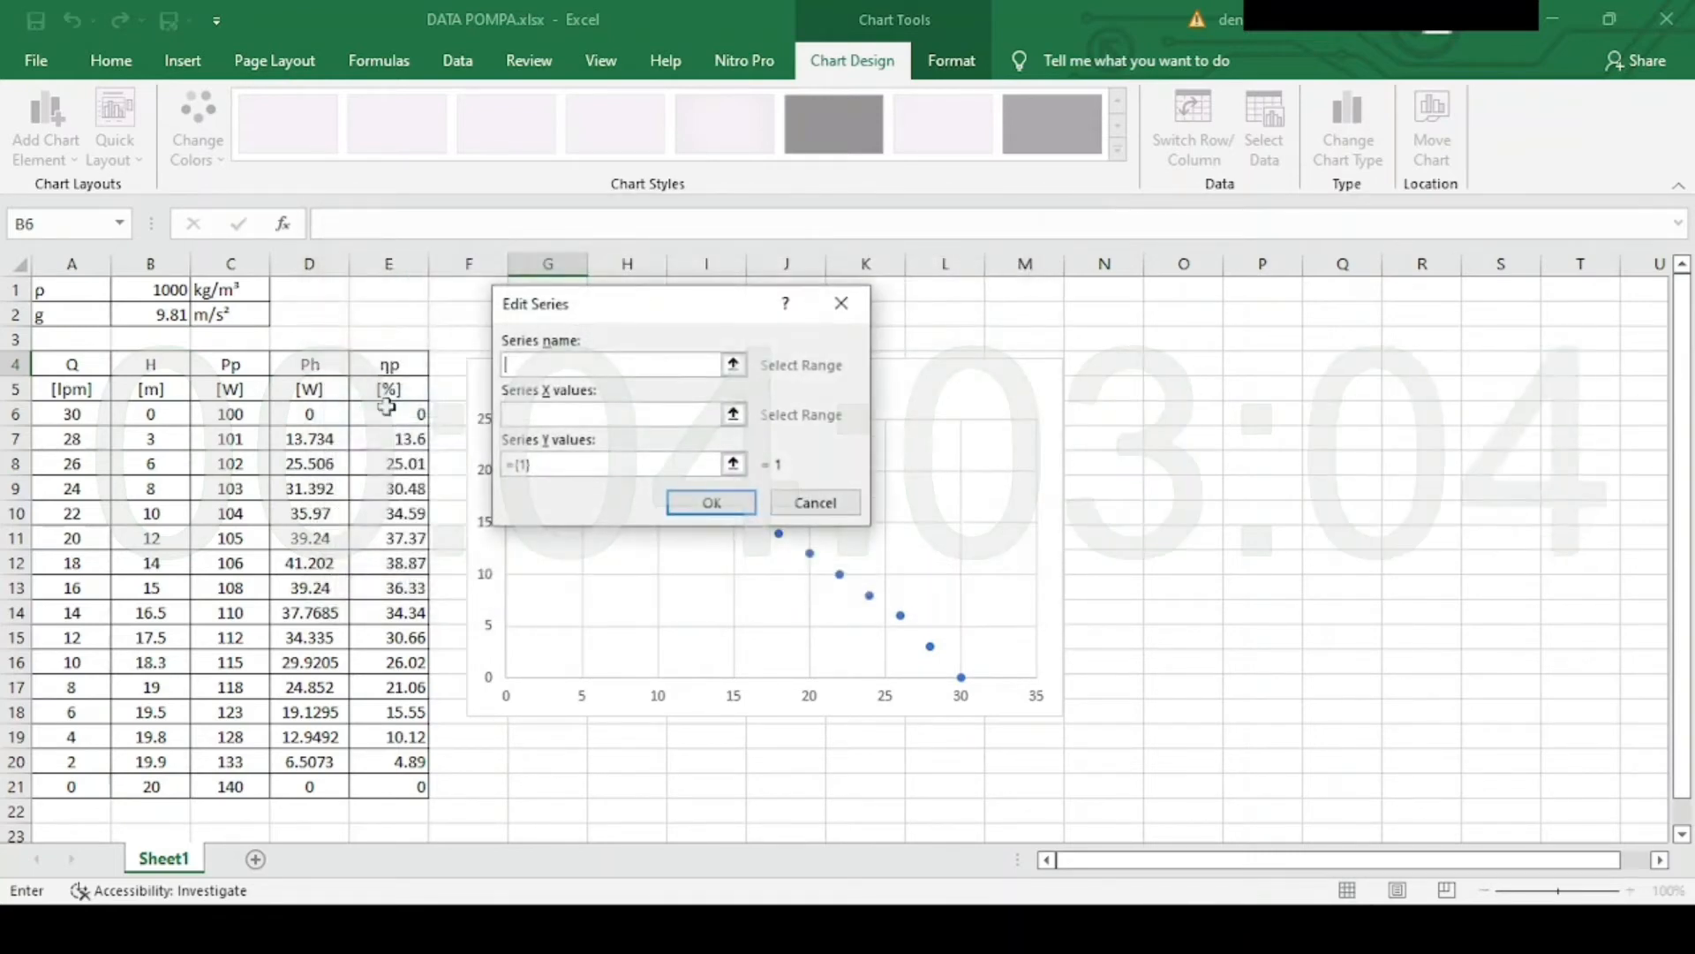
drag(616, 313, 772, 120)
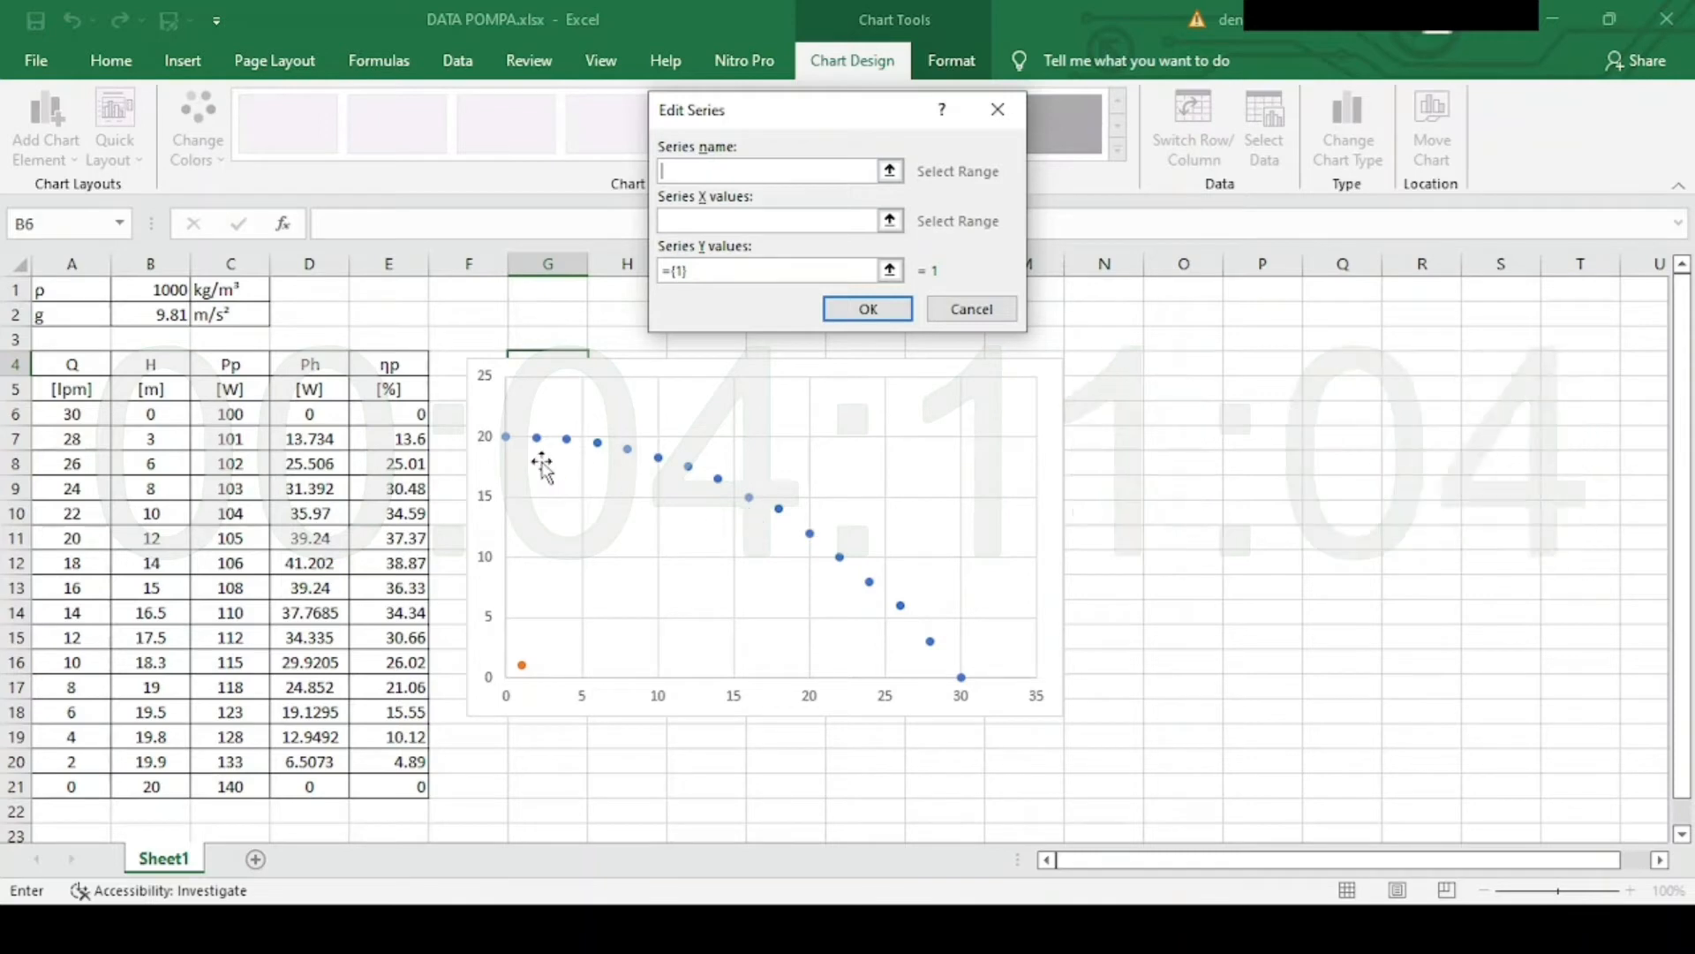
click(974, 311)
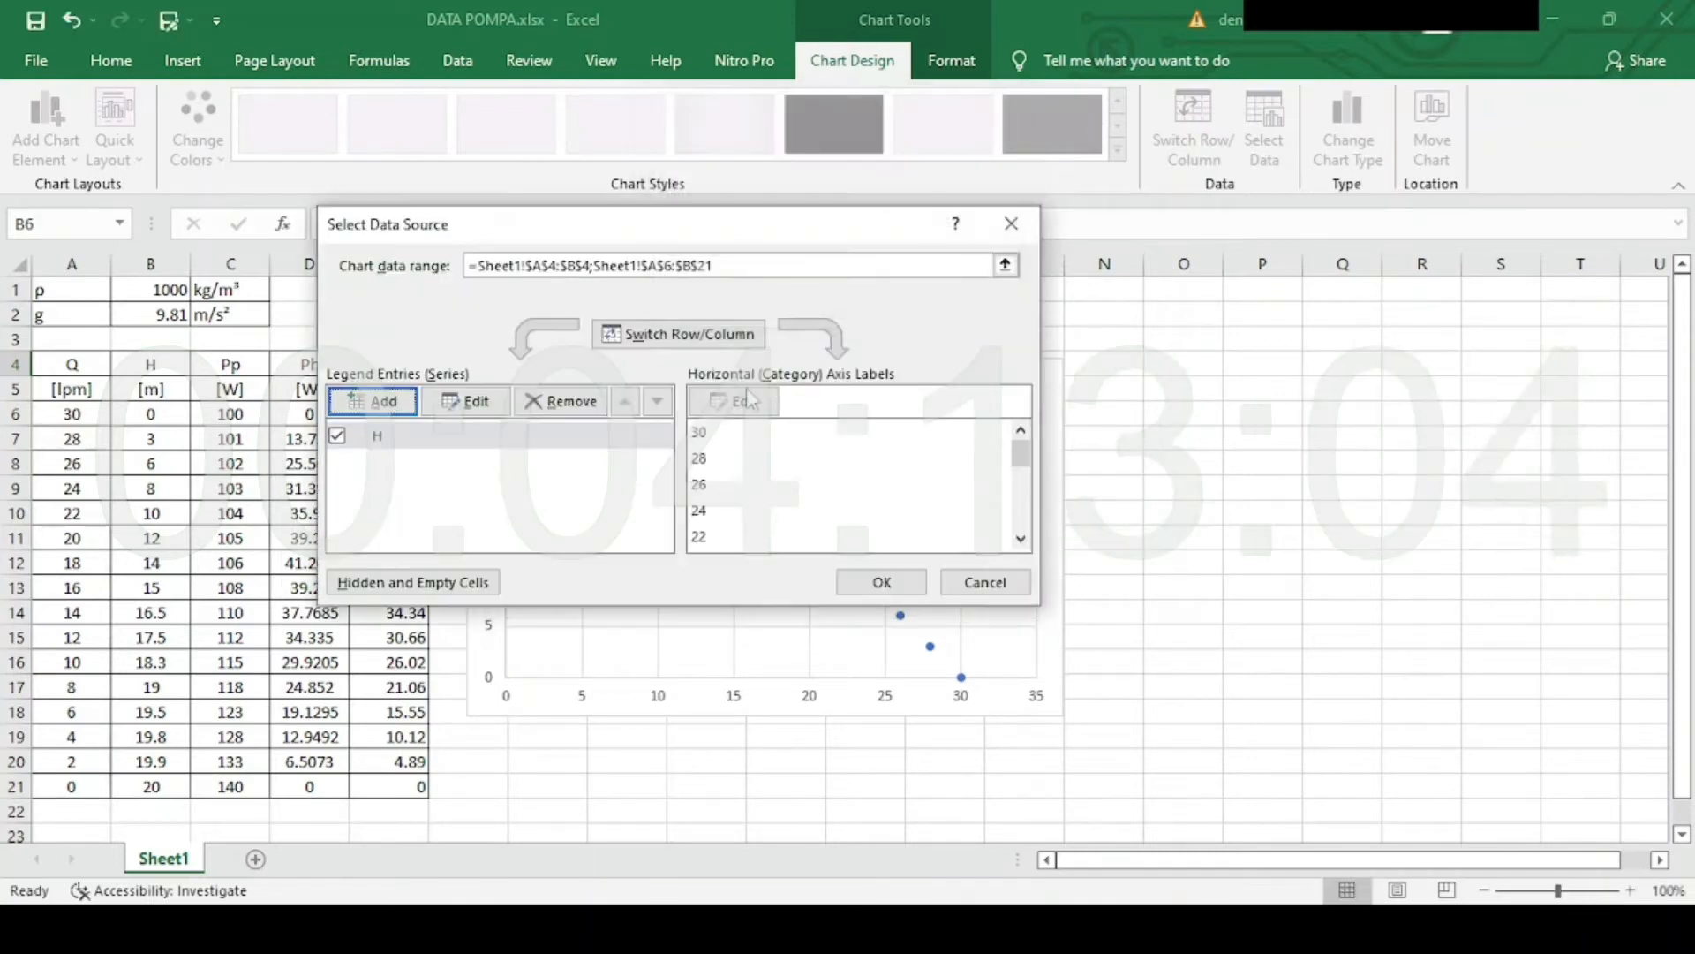
Accept the chart's data source, then add axis titles with the horizontal one reading Q [lpm].
click(881, 582)
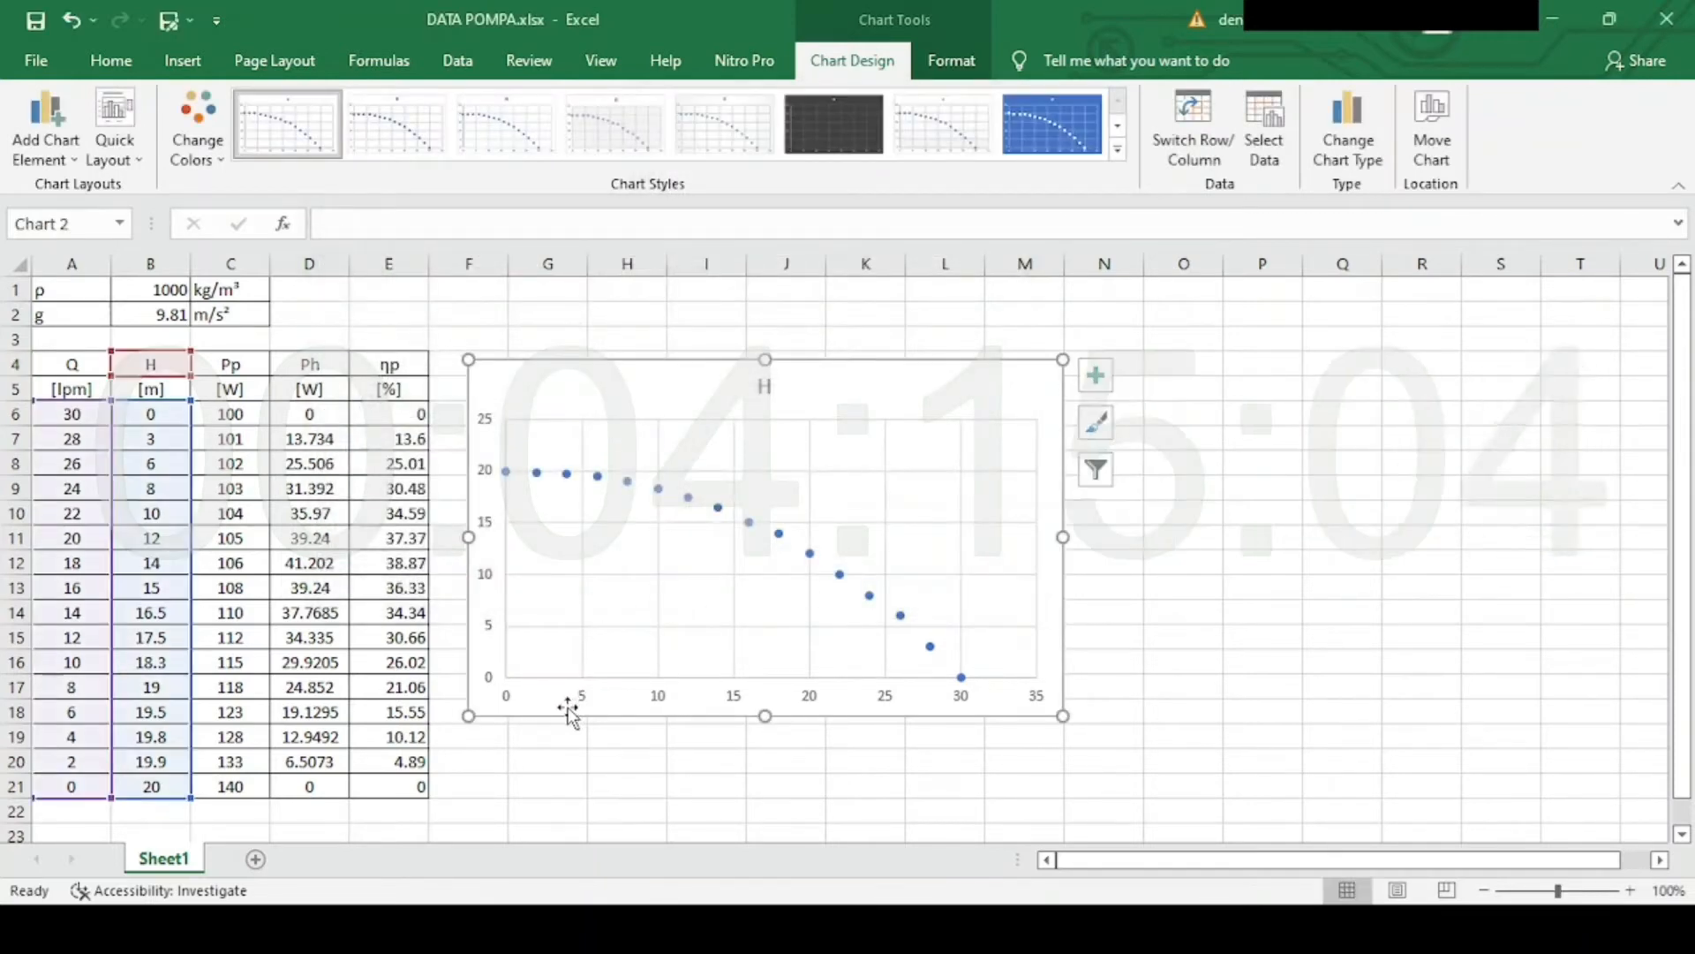
click(1098, 378)
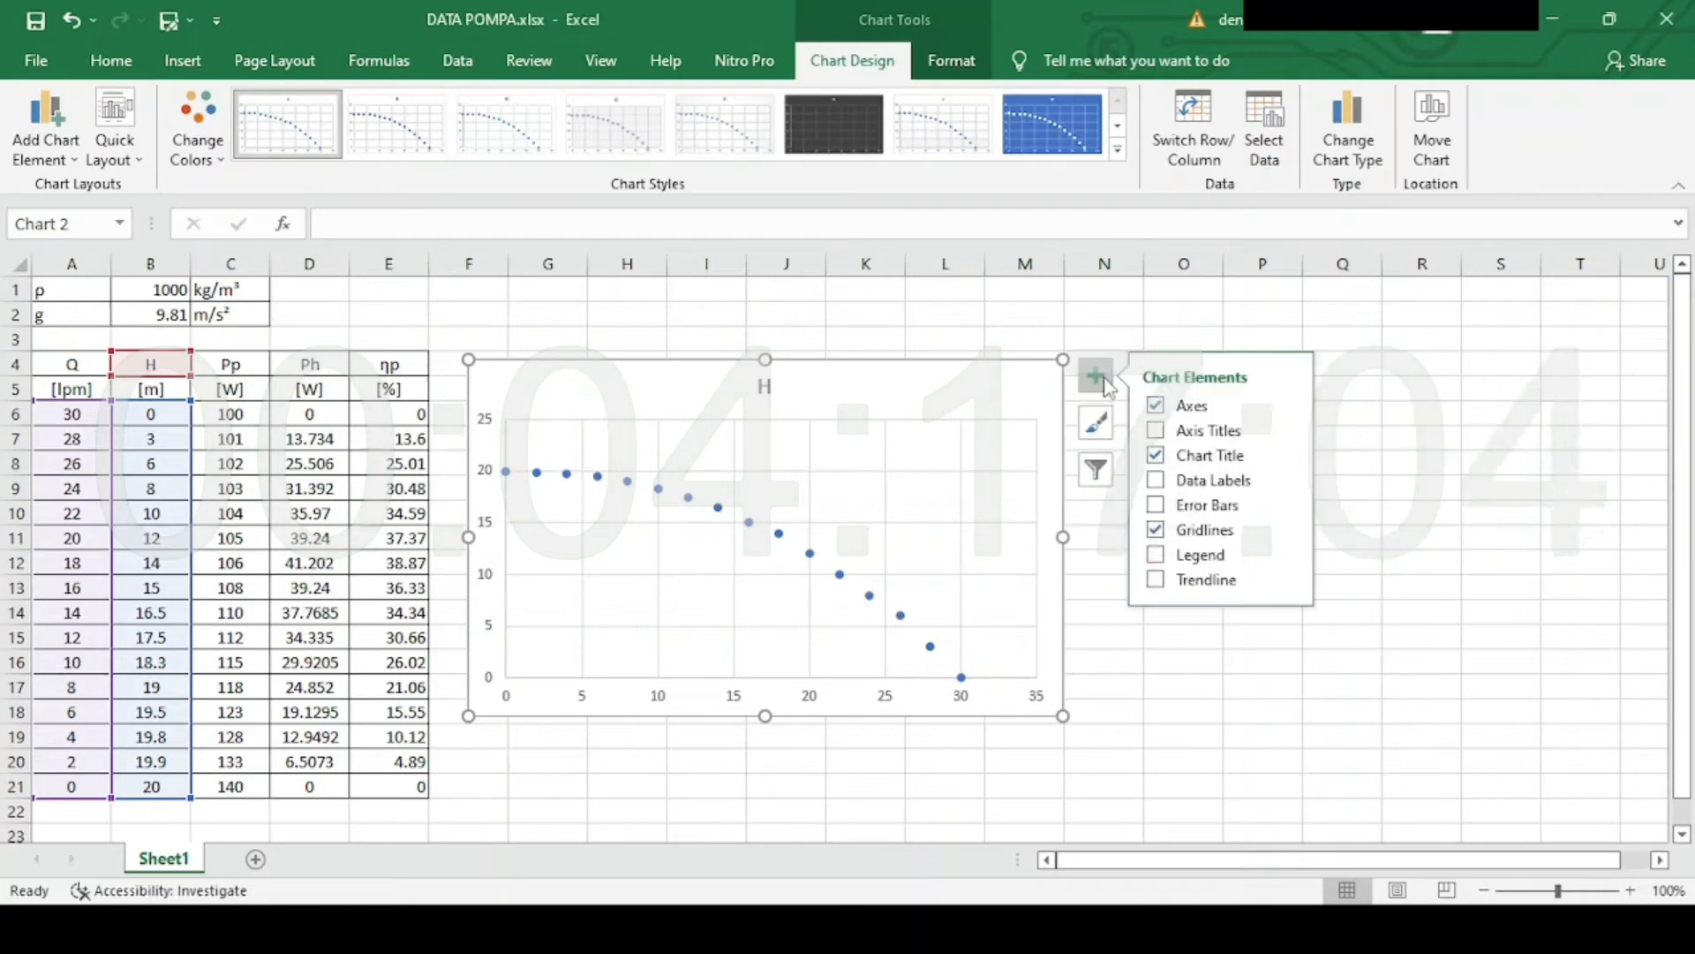
click(1157, 431)
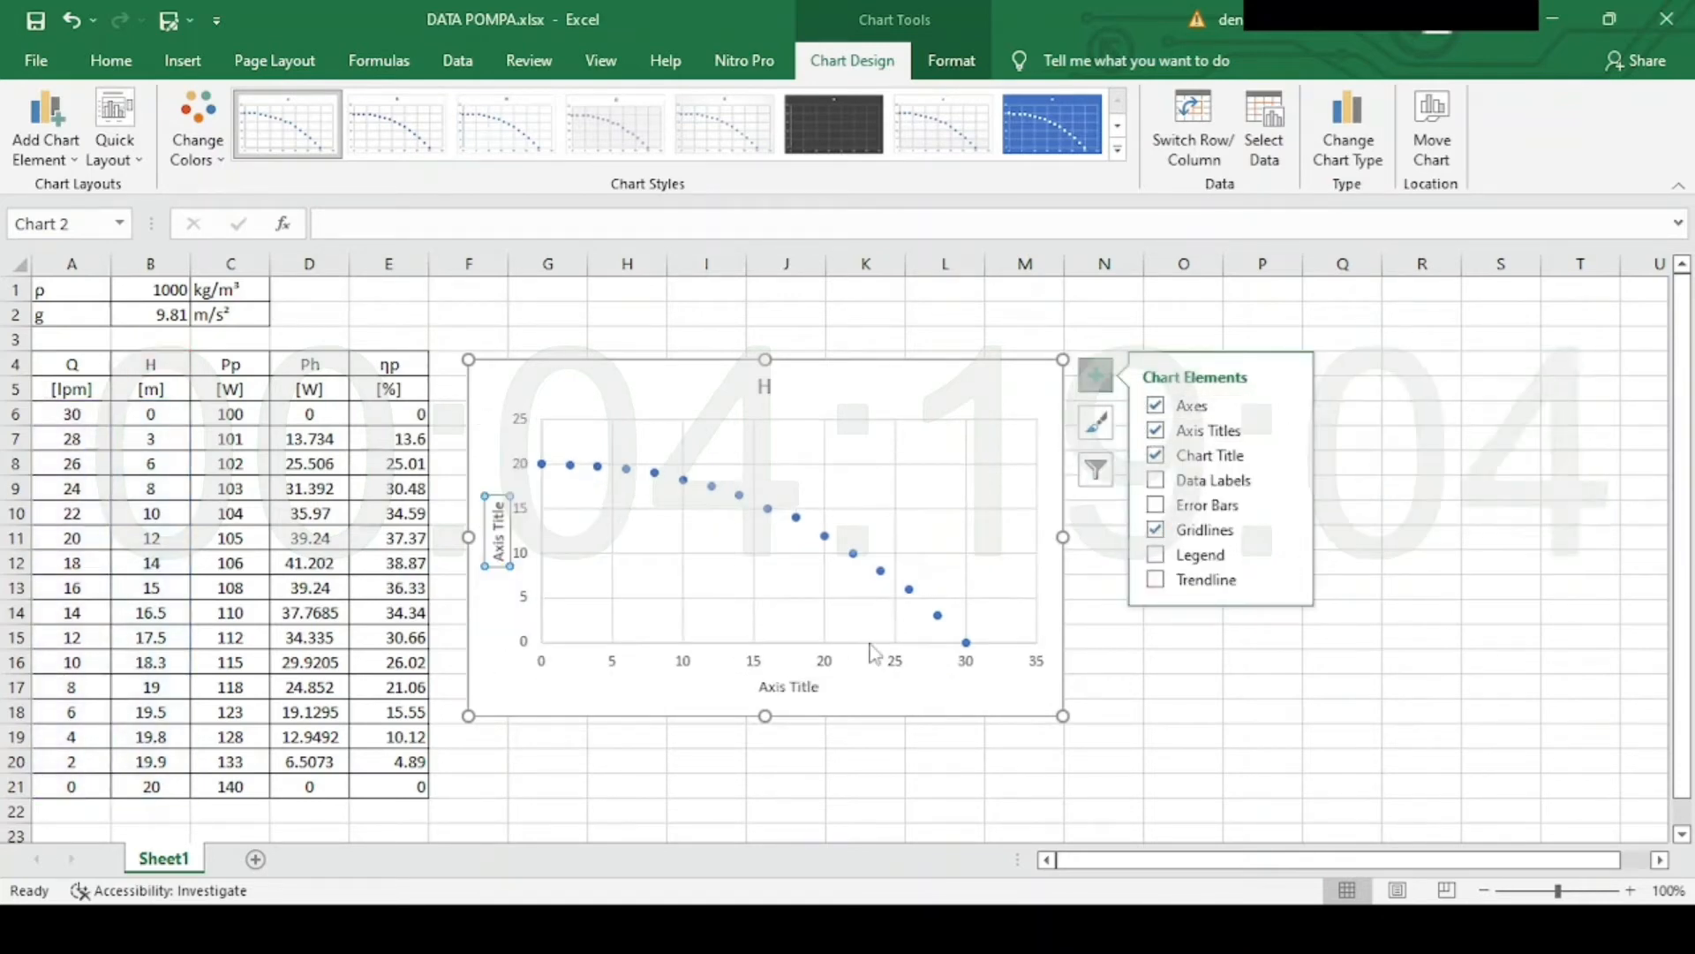
click(788, 695)
triple_click(788, 696)
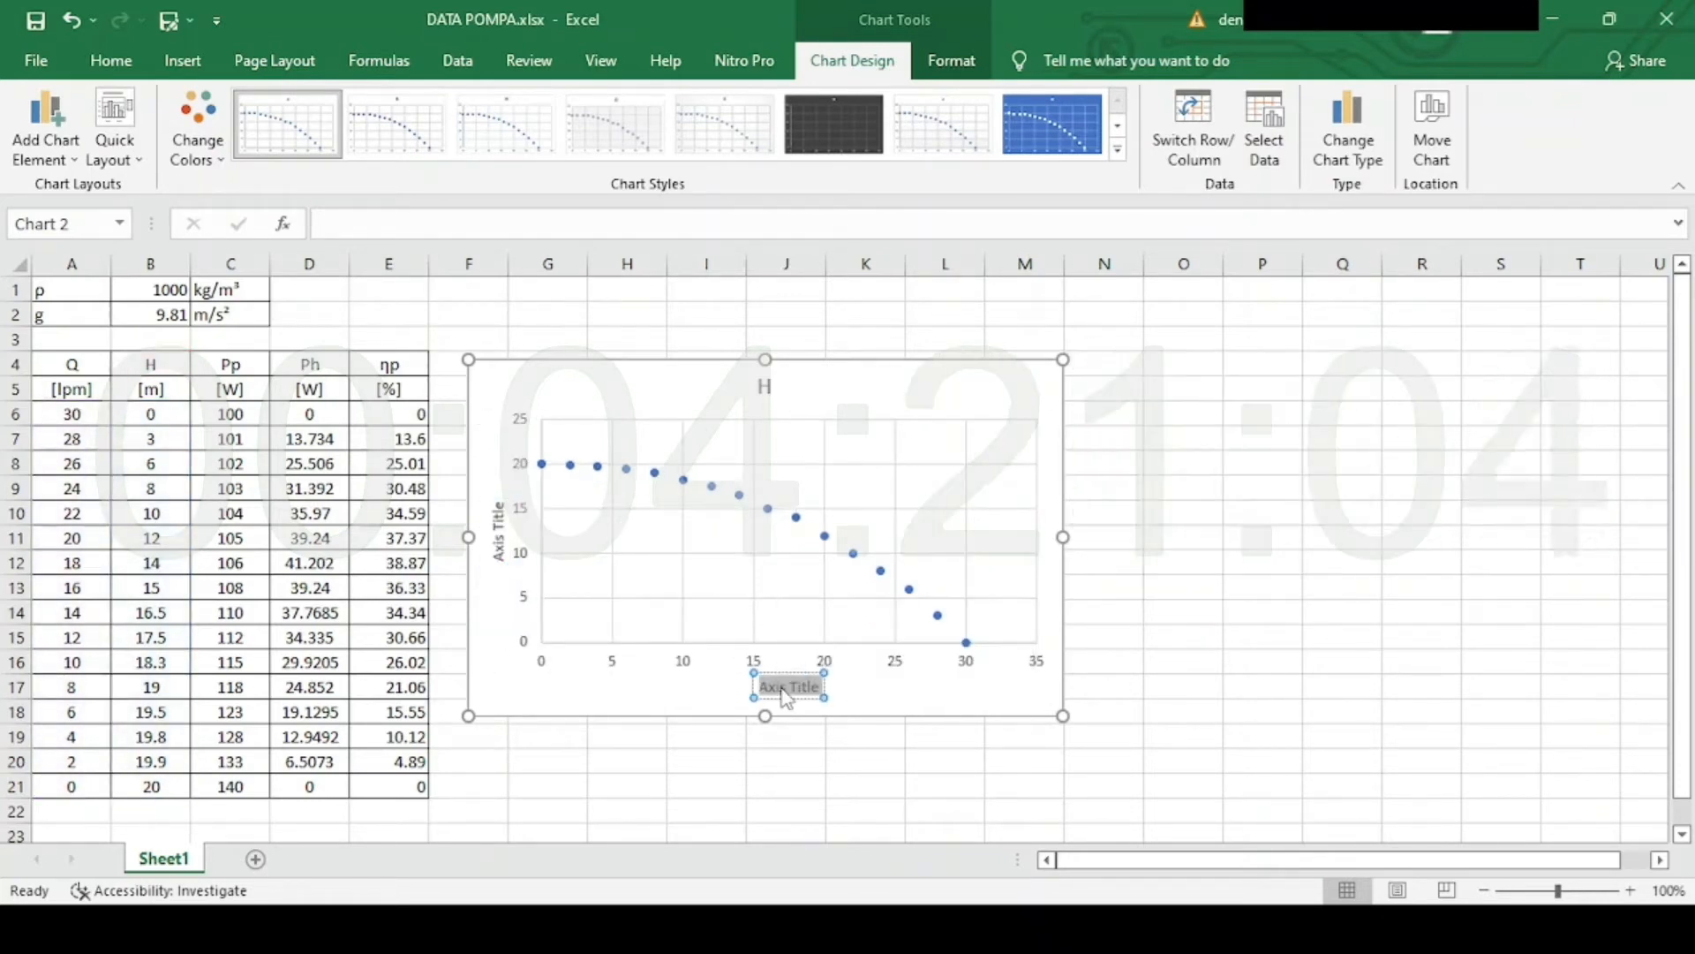
text(Q)
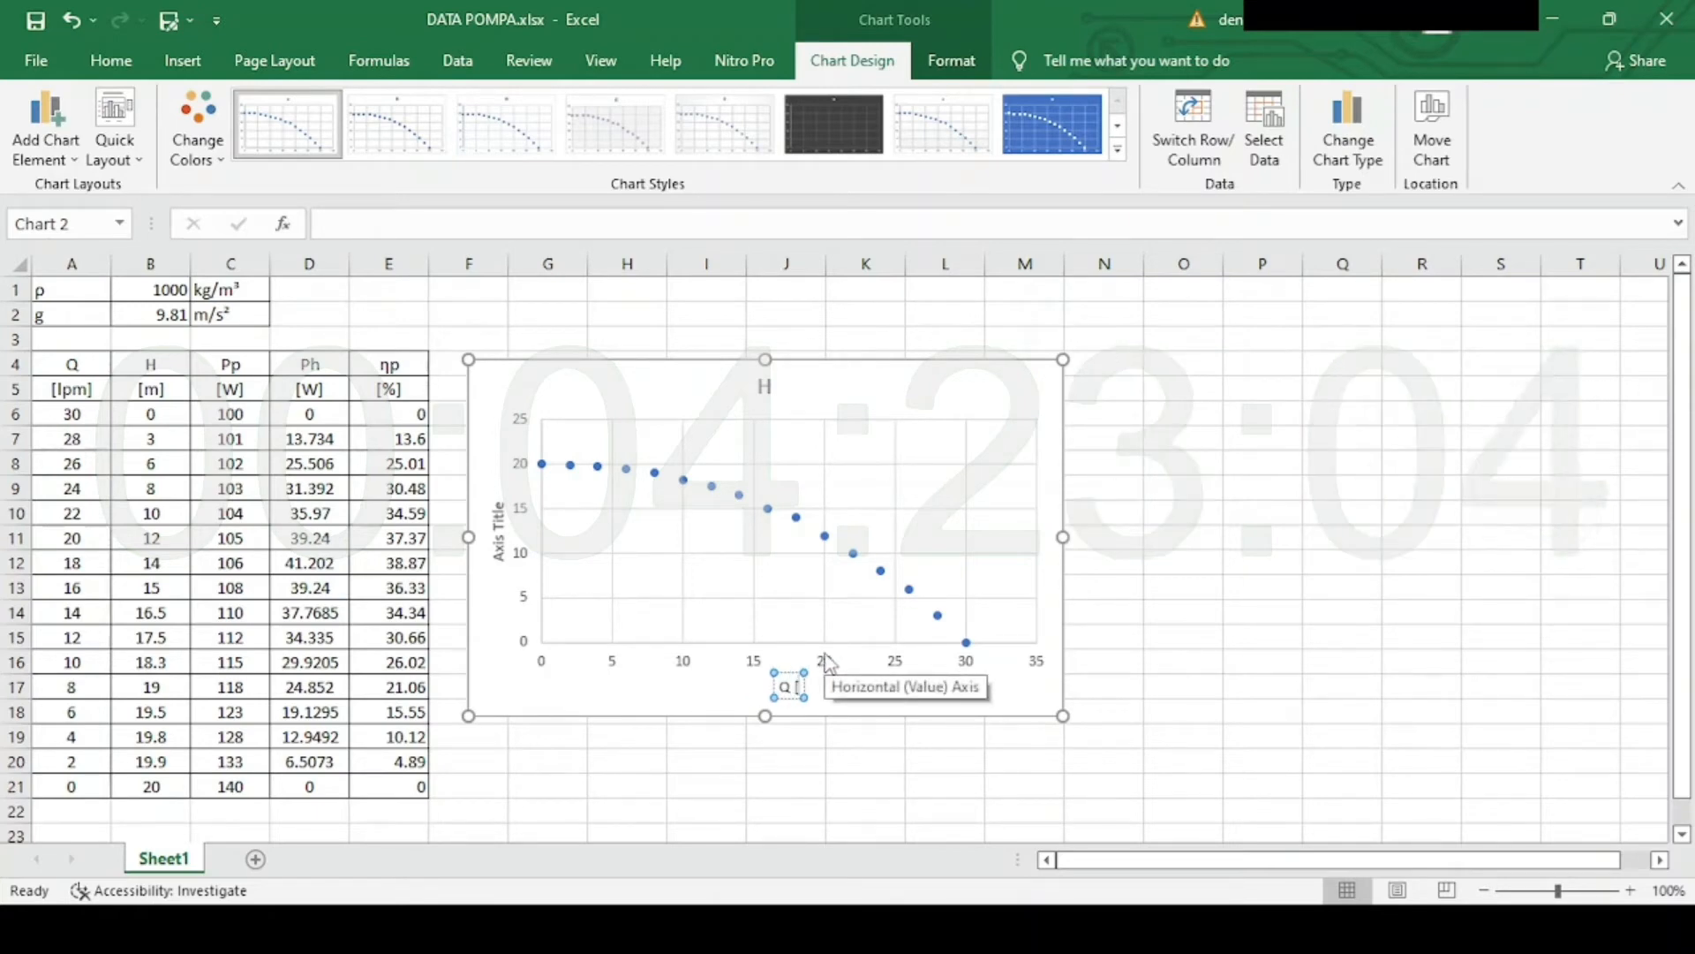
text( [lpm)
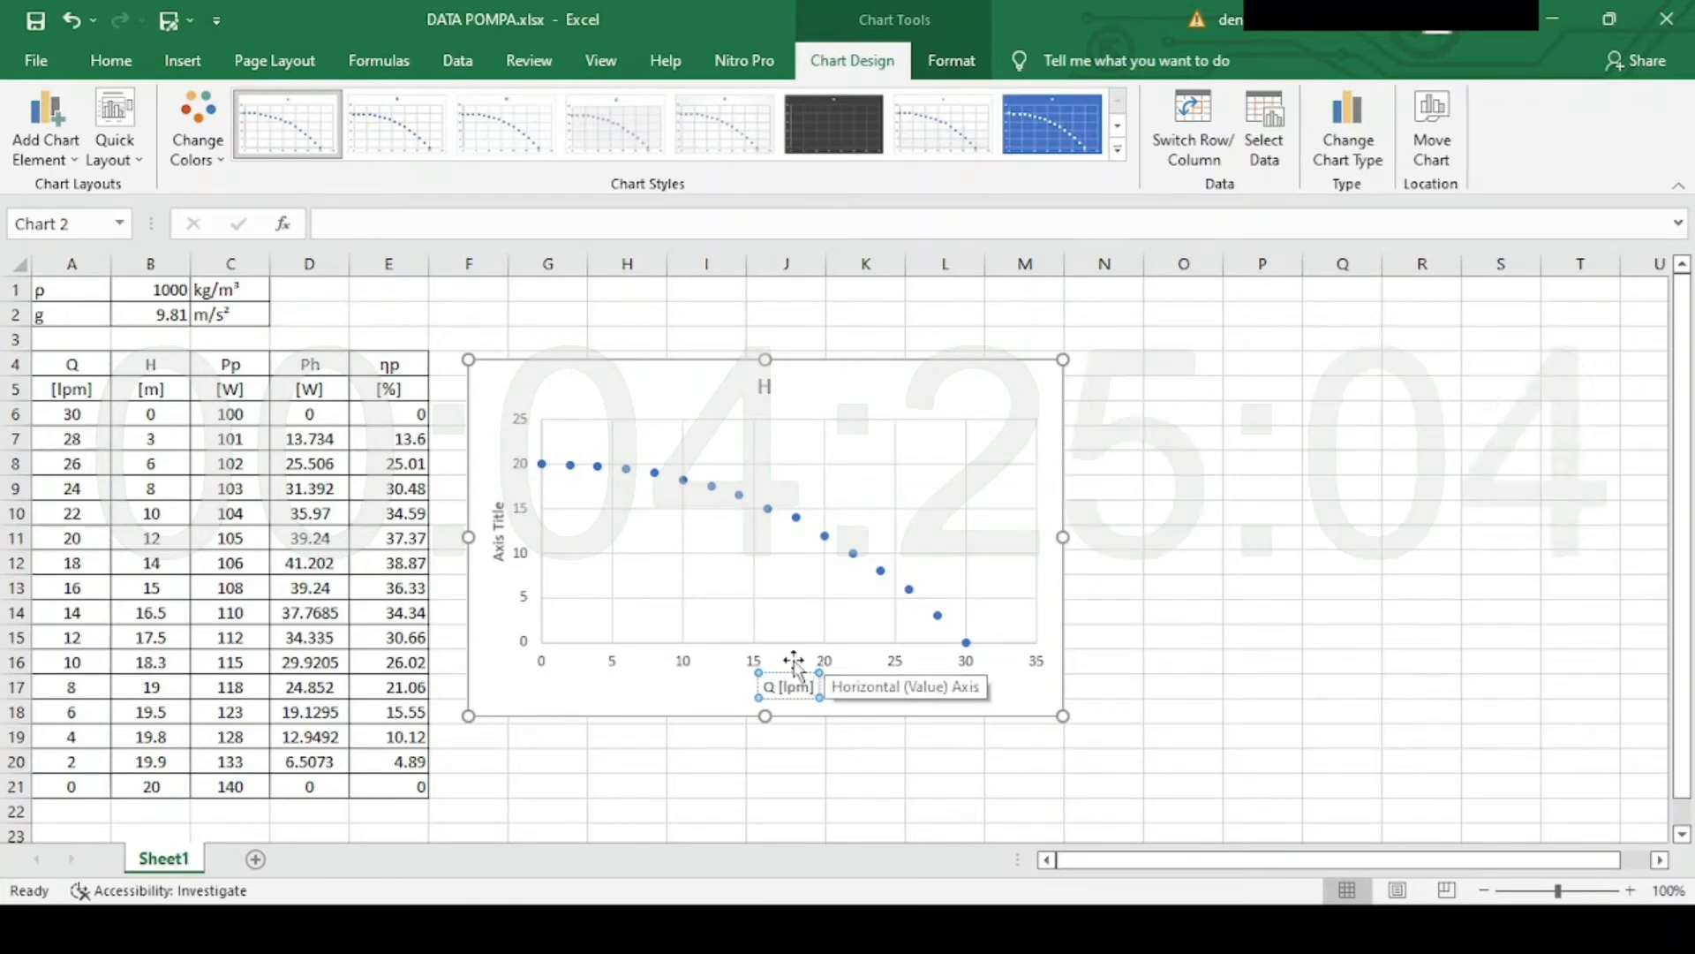
click(694, 697)
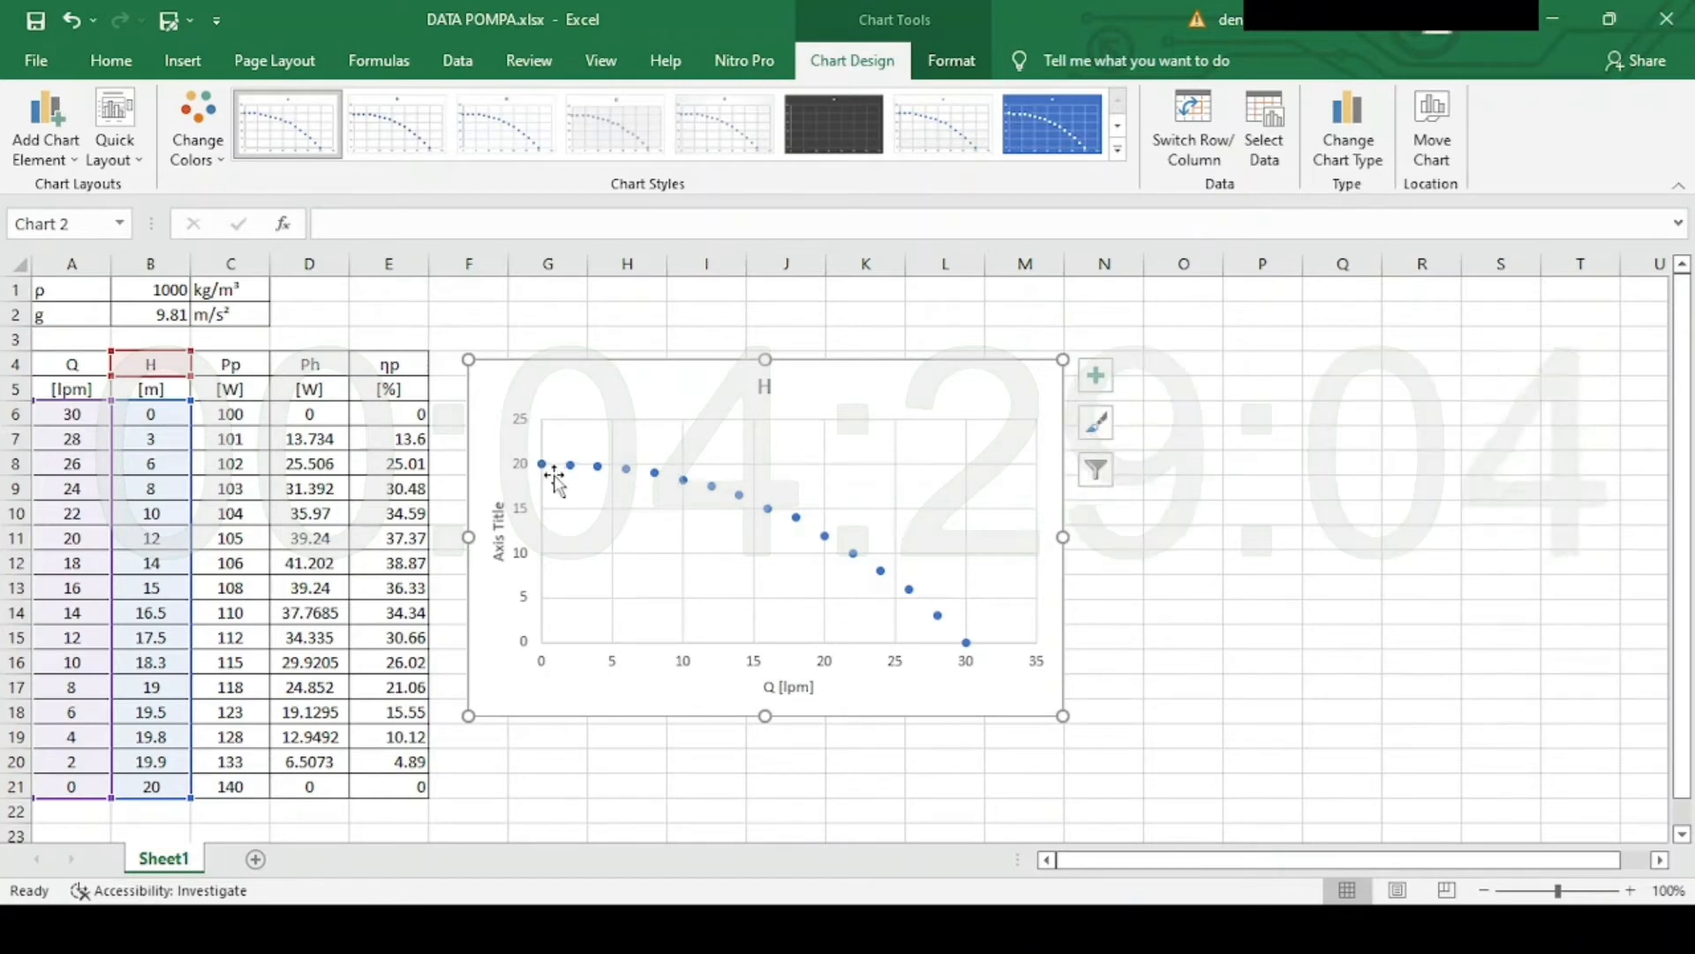
Enlarge the chart down to about row 21 and across to about column O, and add a legend.
drag(764, 715, 765, 798)
drag(1059, 579, 1164, 577)
click(1199, 378)
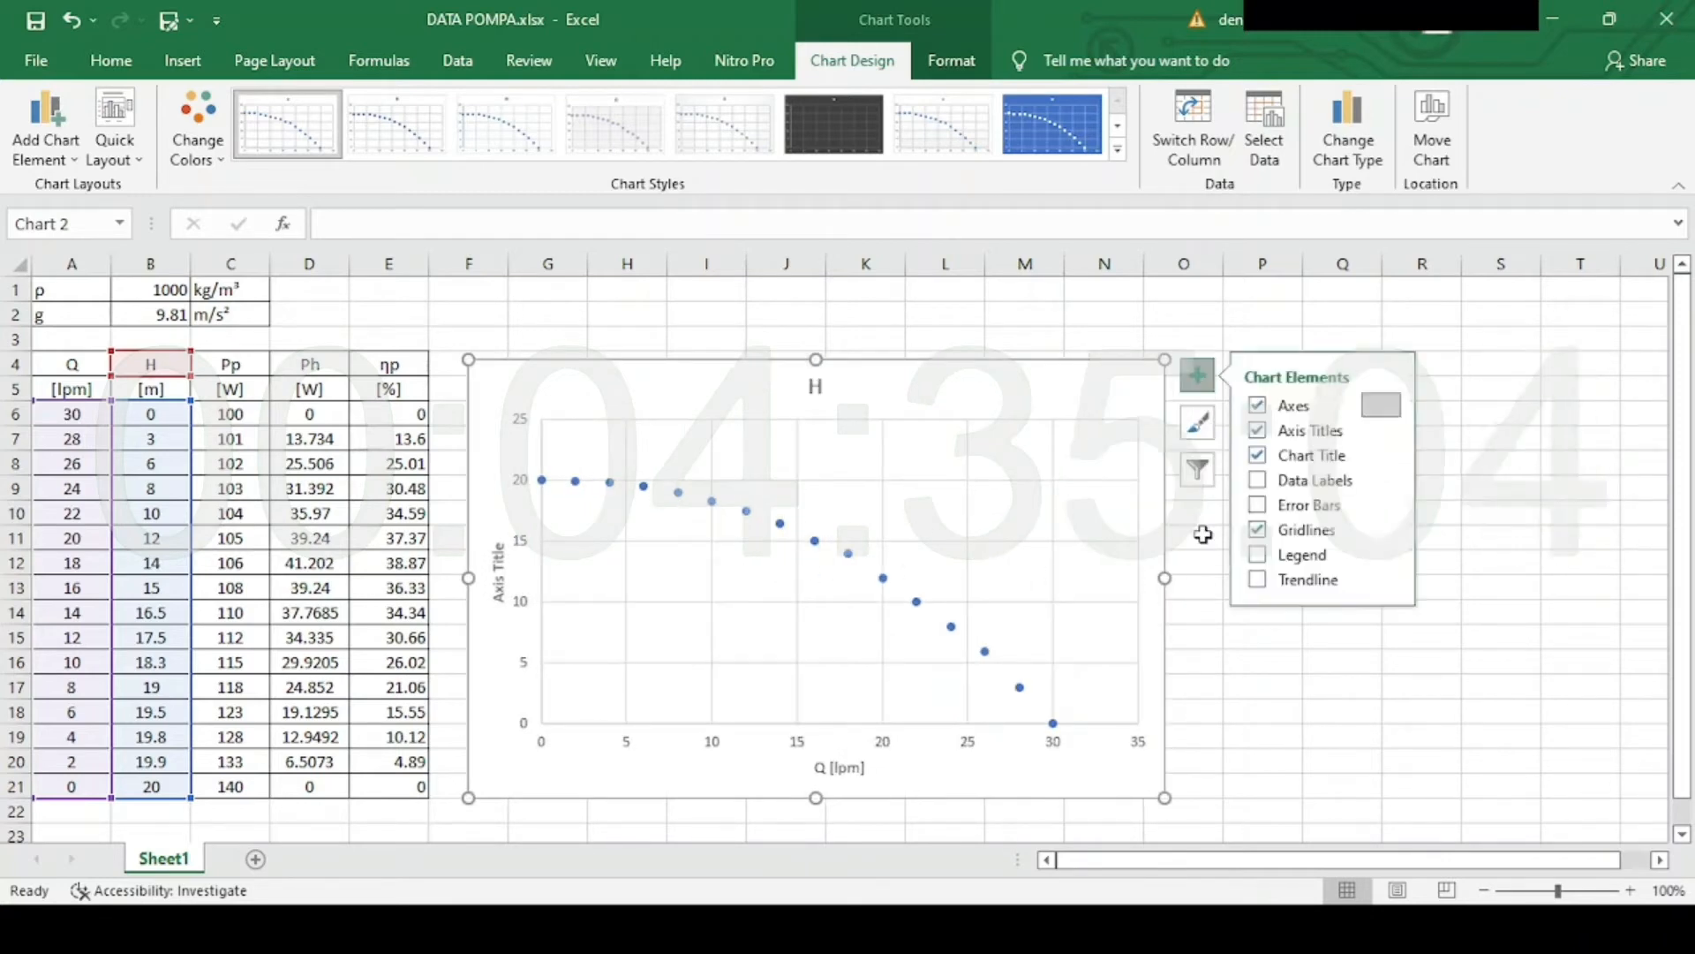
click(1257, 554)
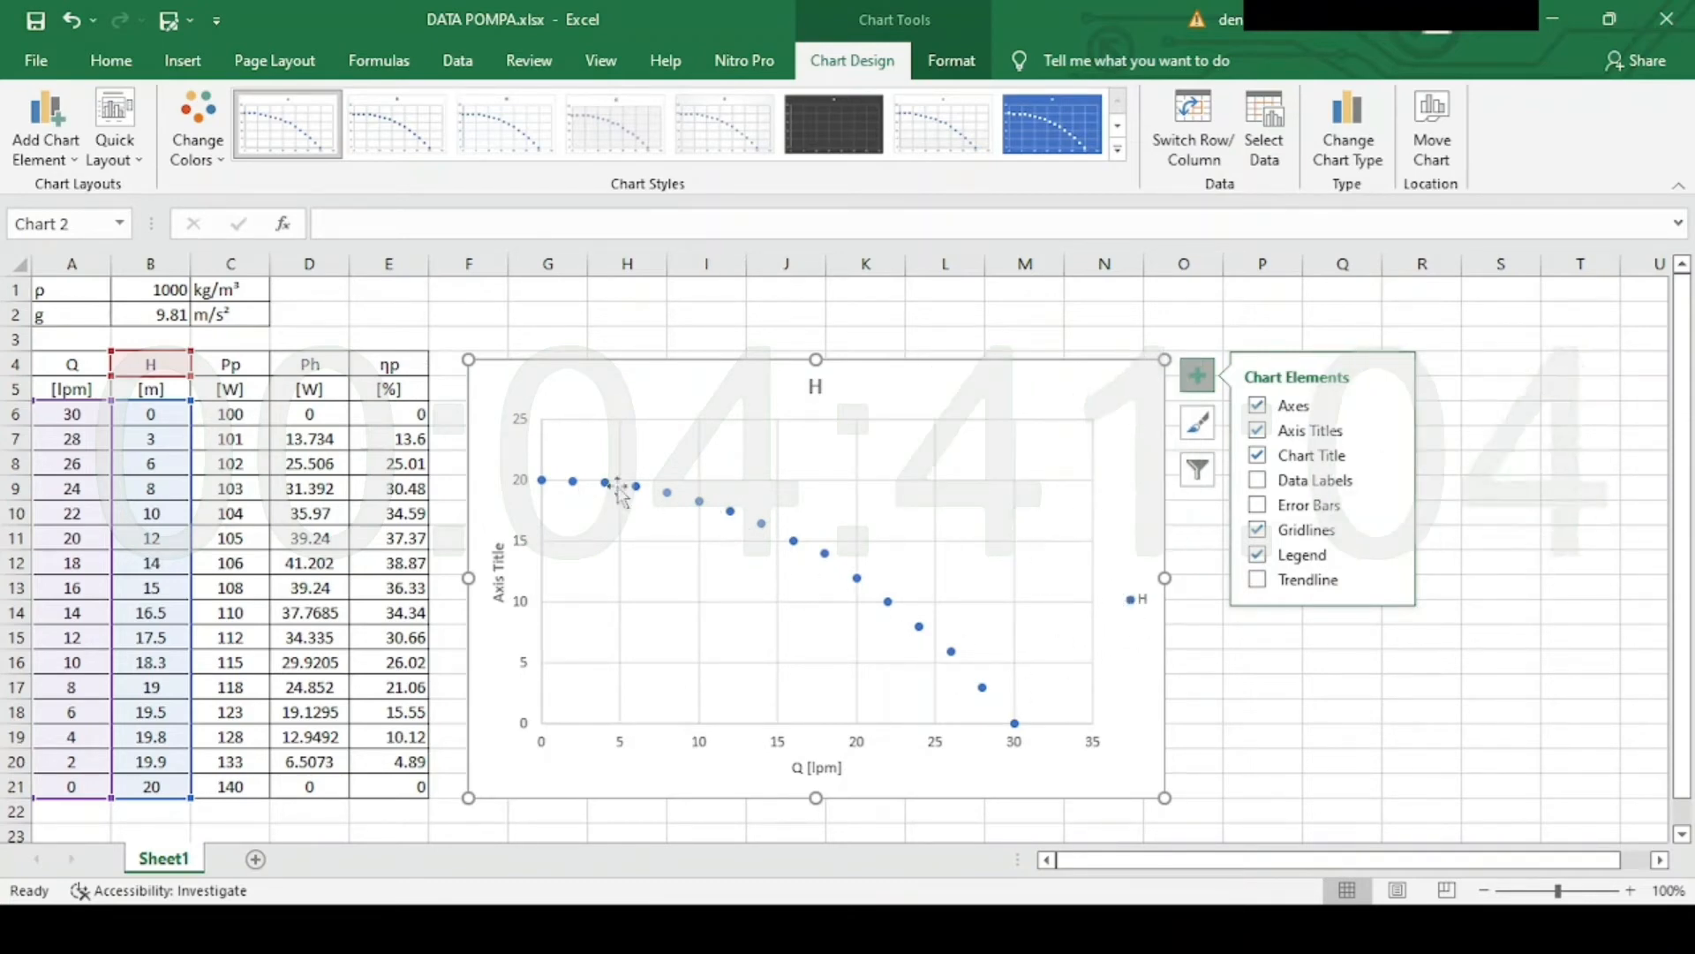
Add the pump power series to the chart, with name from C4, X values A6:A21 and Y values C6:C21.
click(1263, 148)
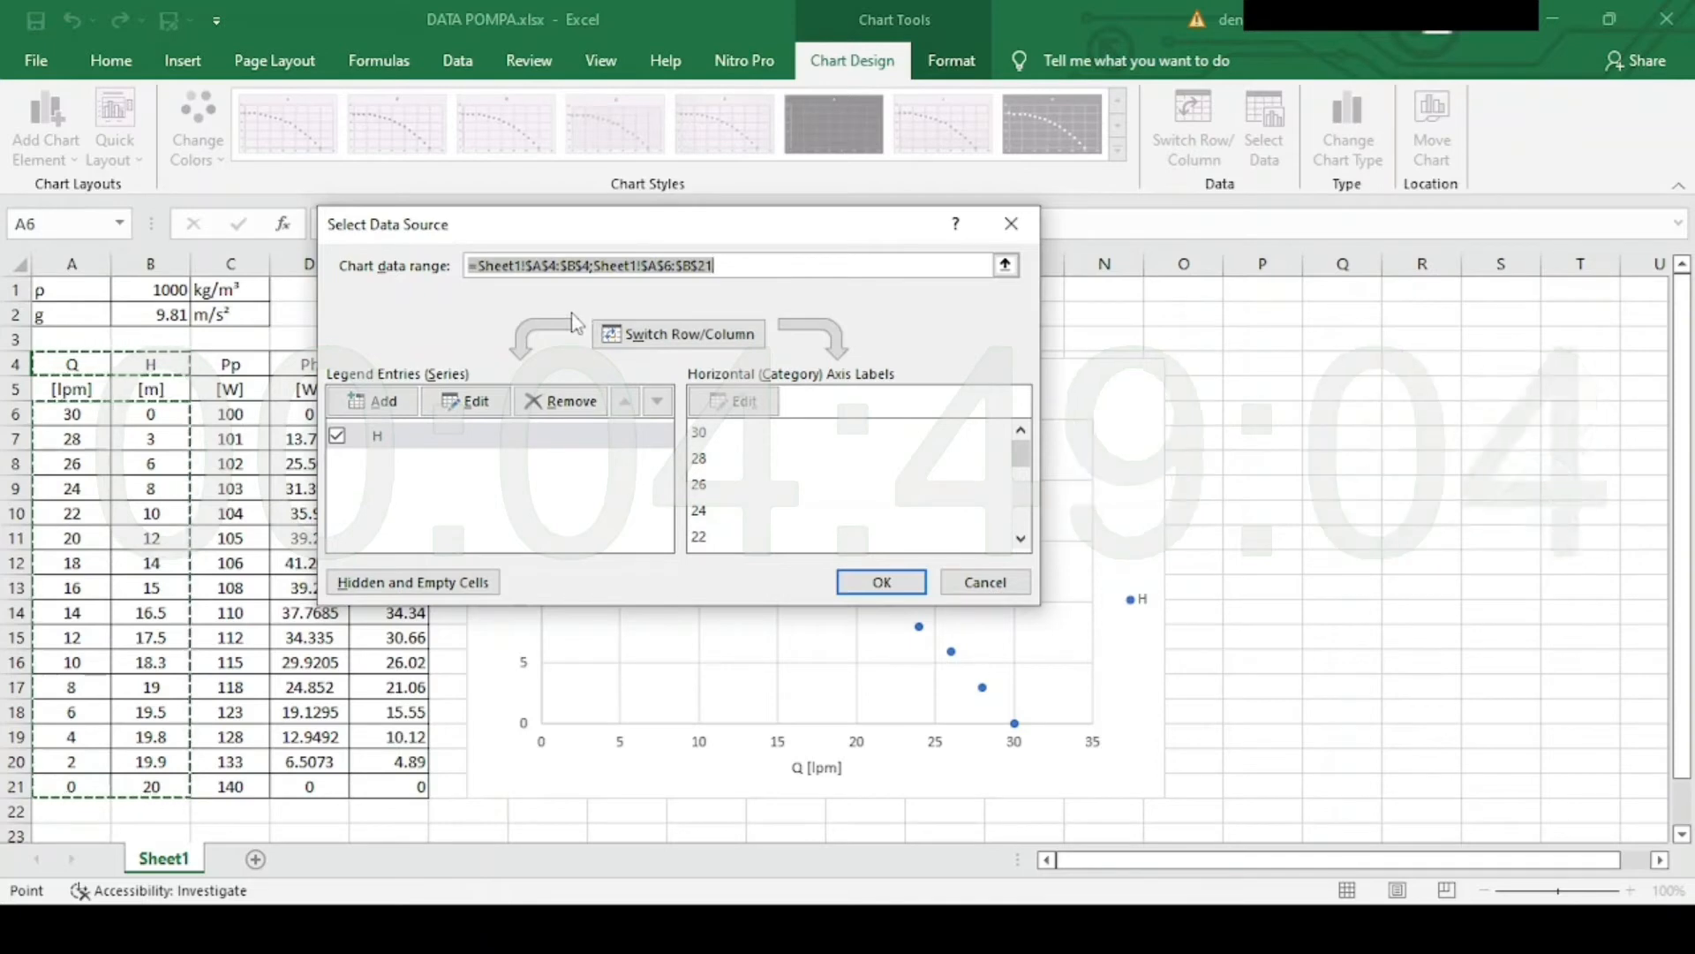
drag(507, 234, 807, 157)
click(693, 325)
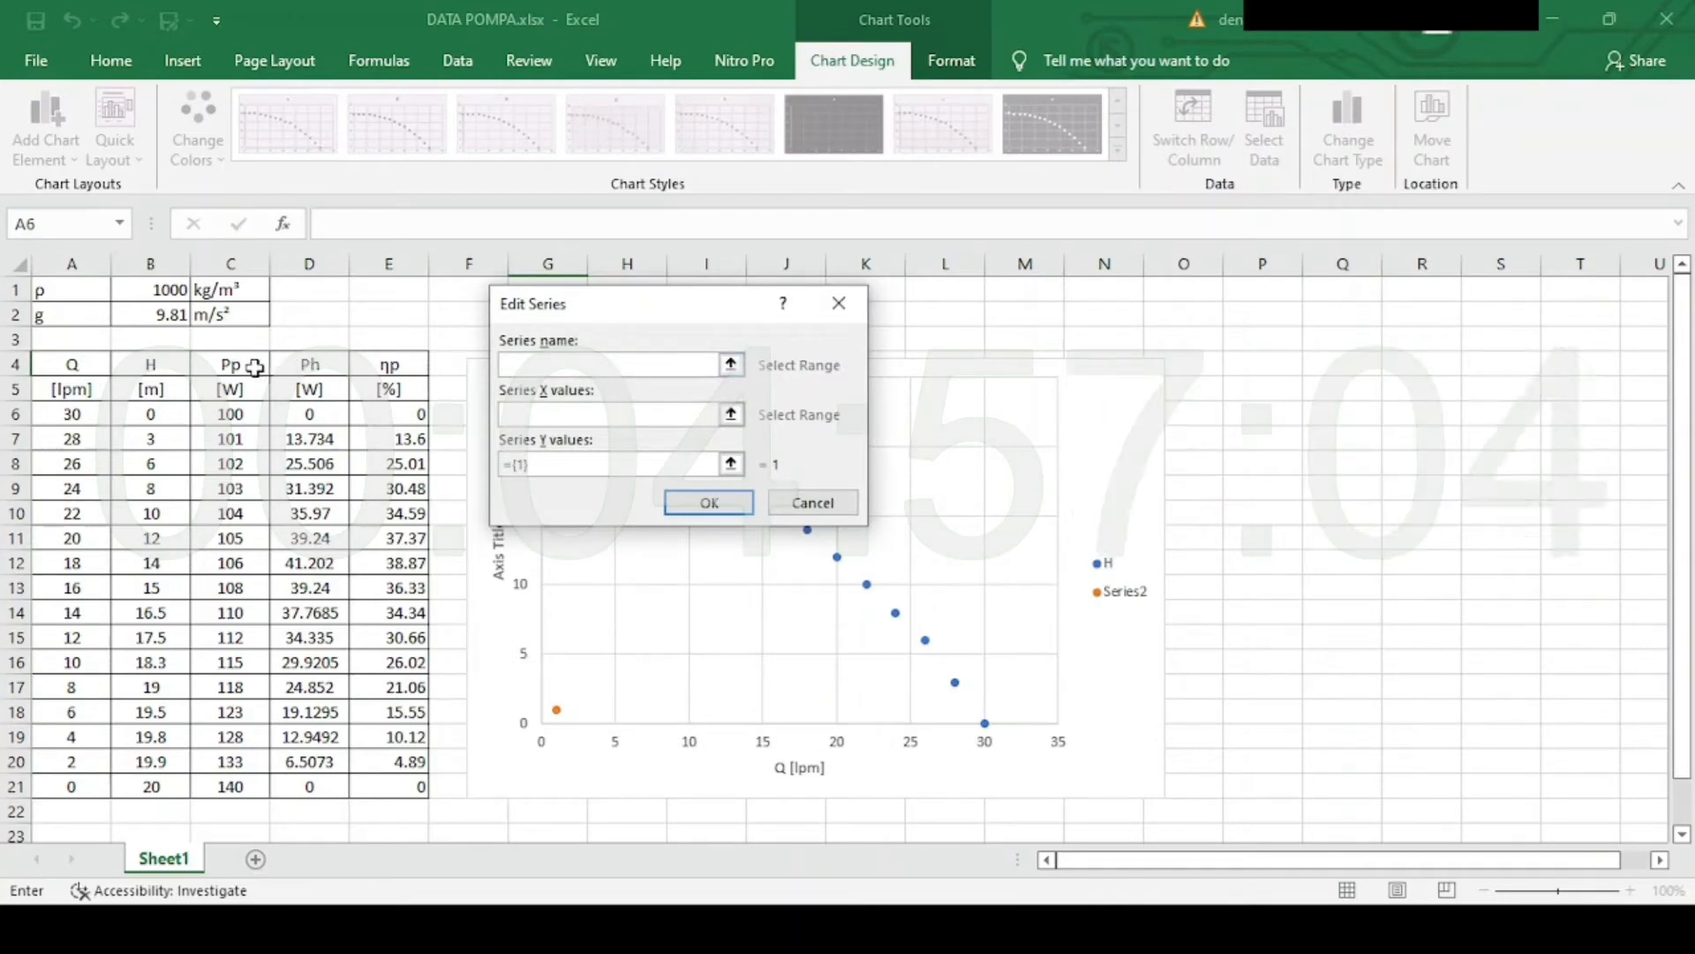
click(254, 367)
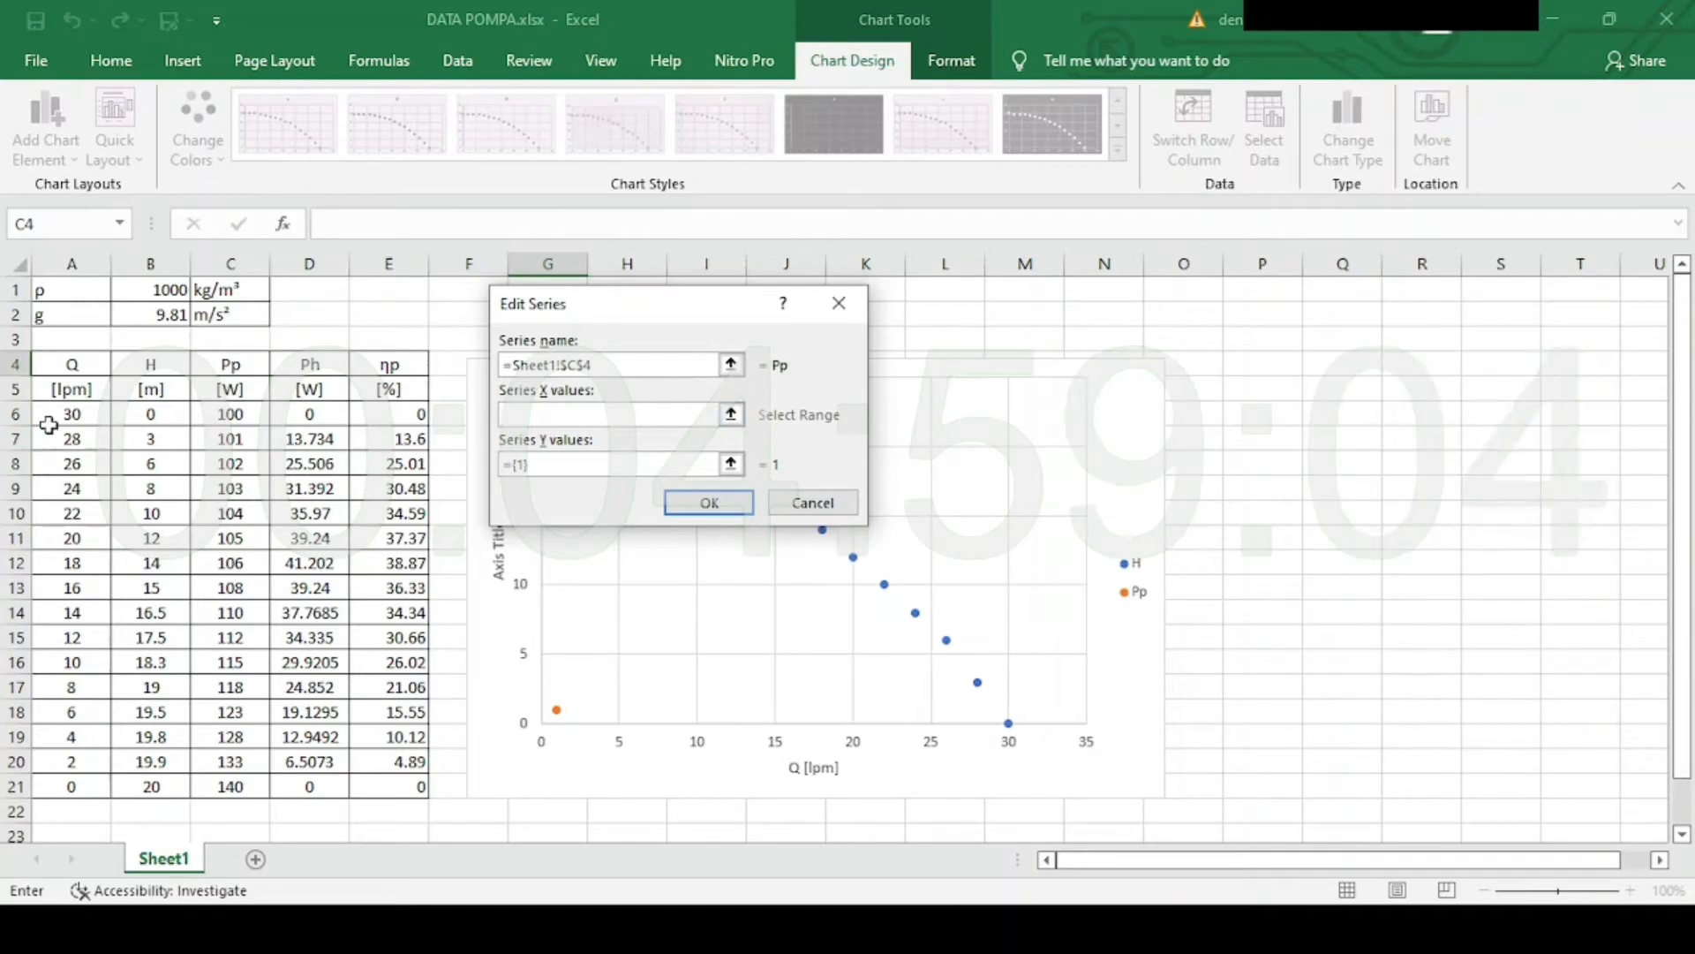
drag(71, 415, 79, 788)
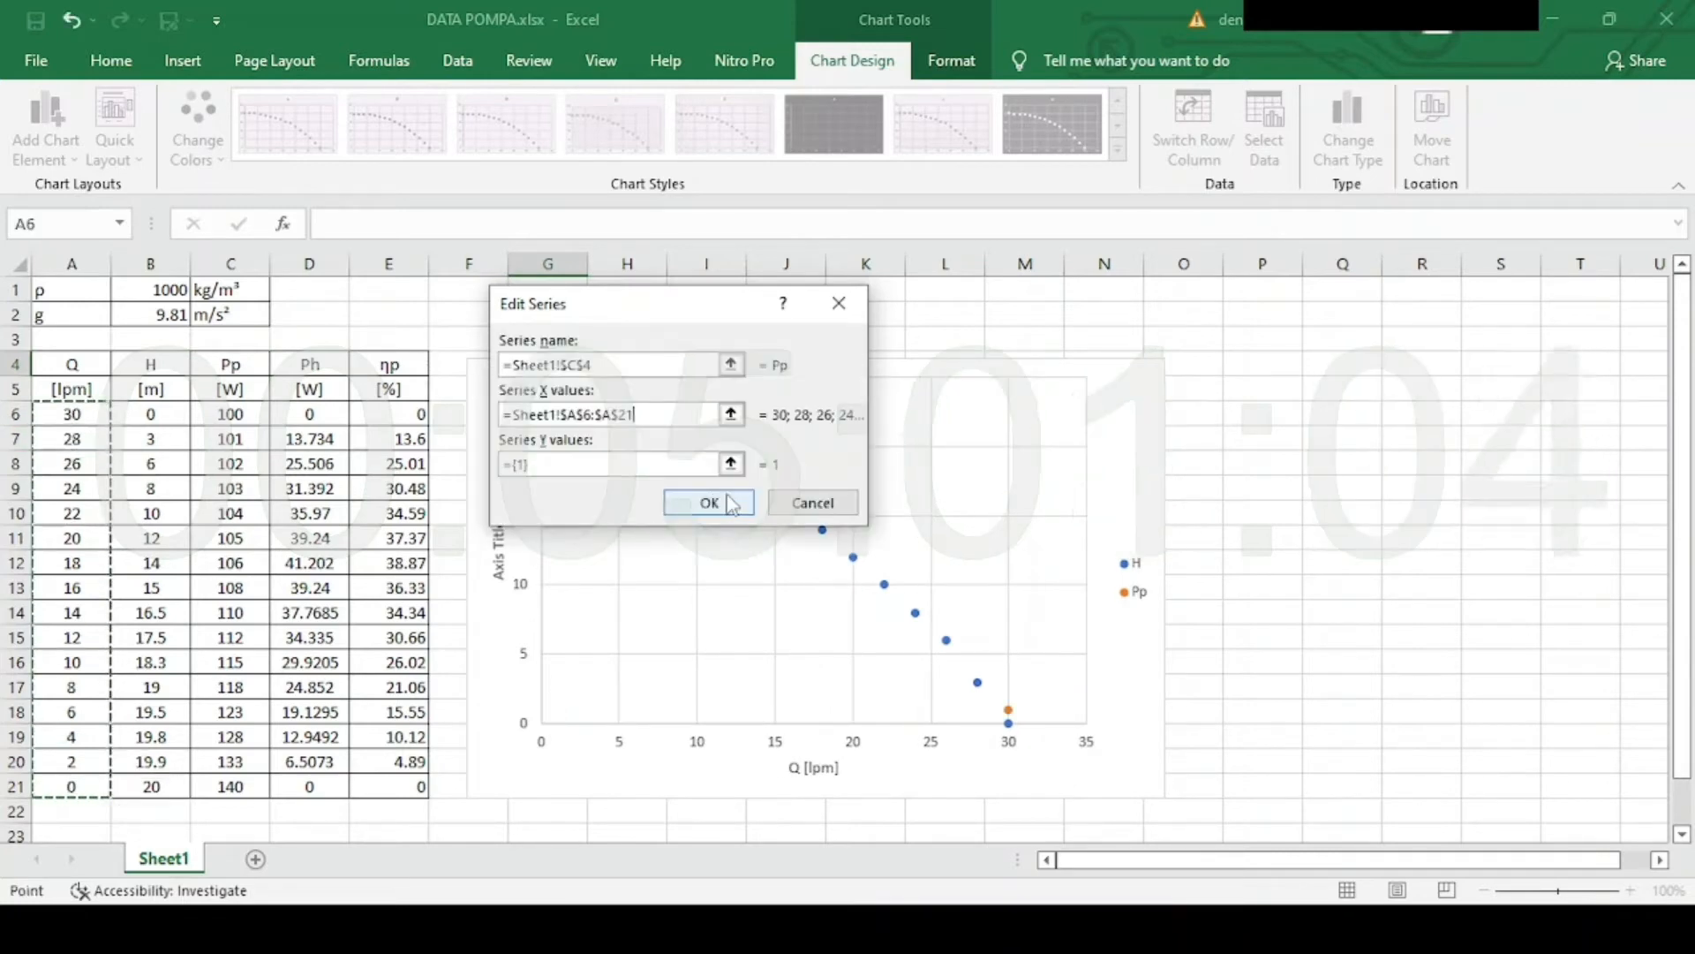
click(733, 460)
drag(244, 409, 232, 788)
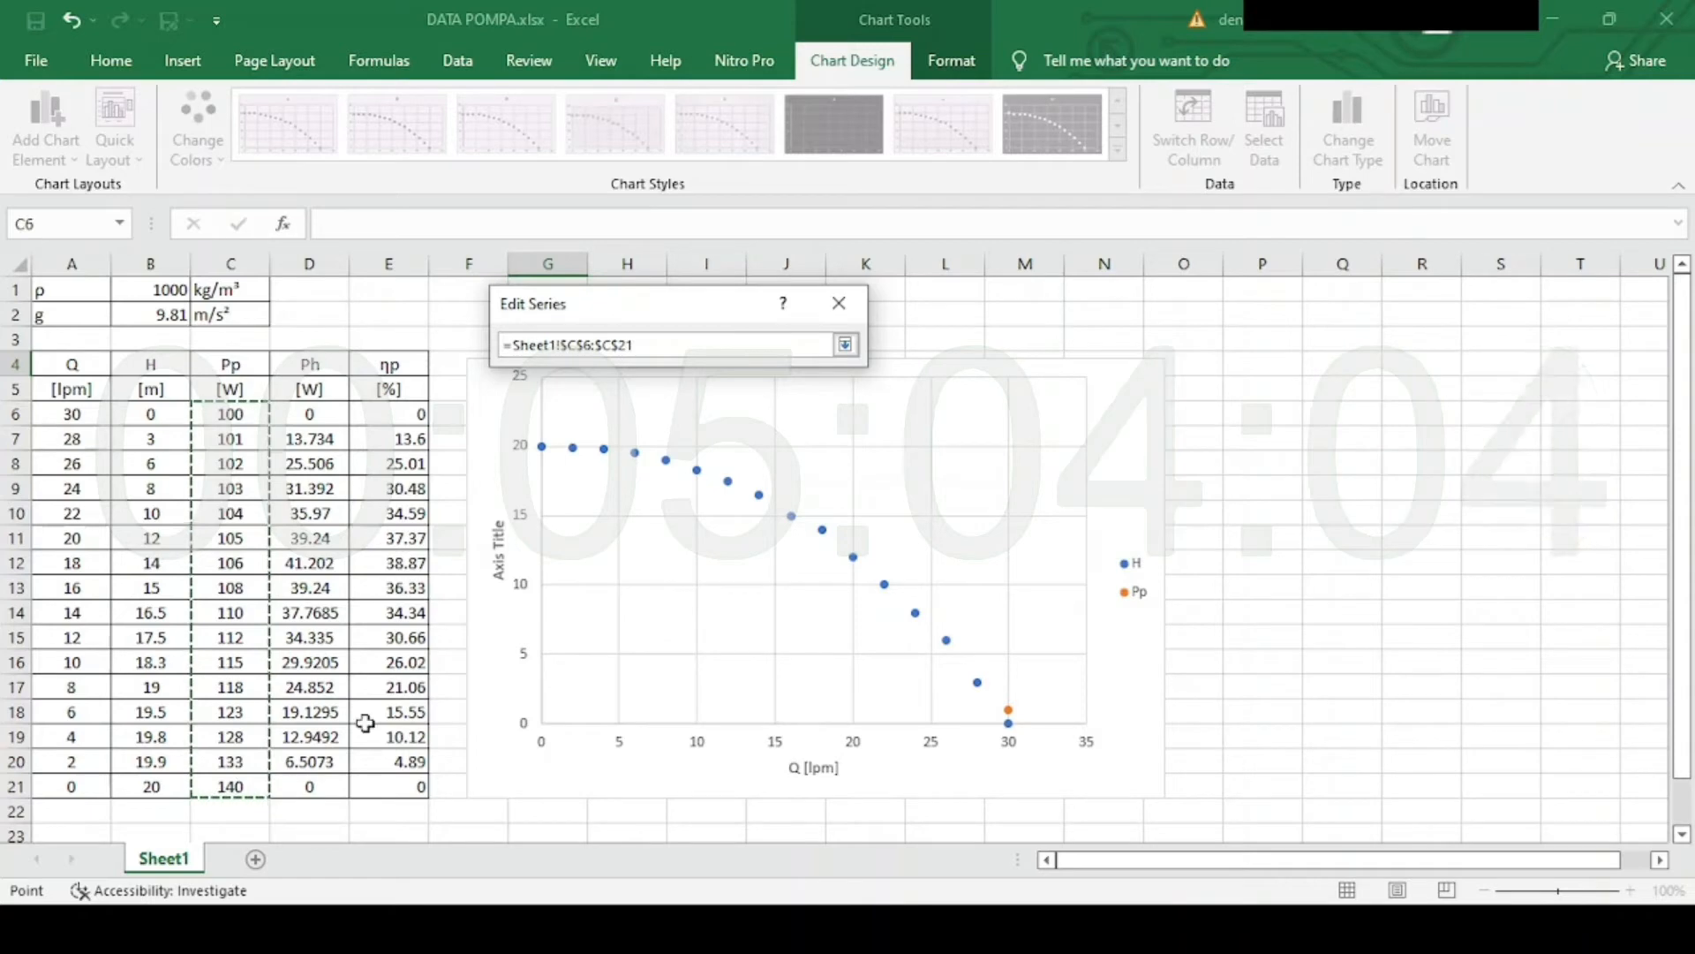
click(845, 344)
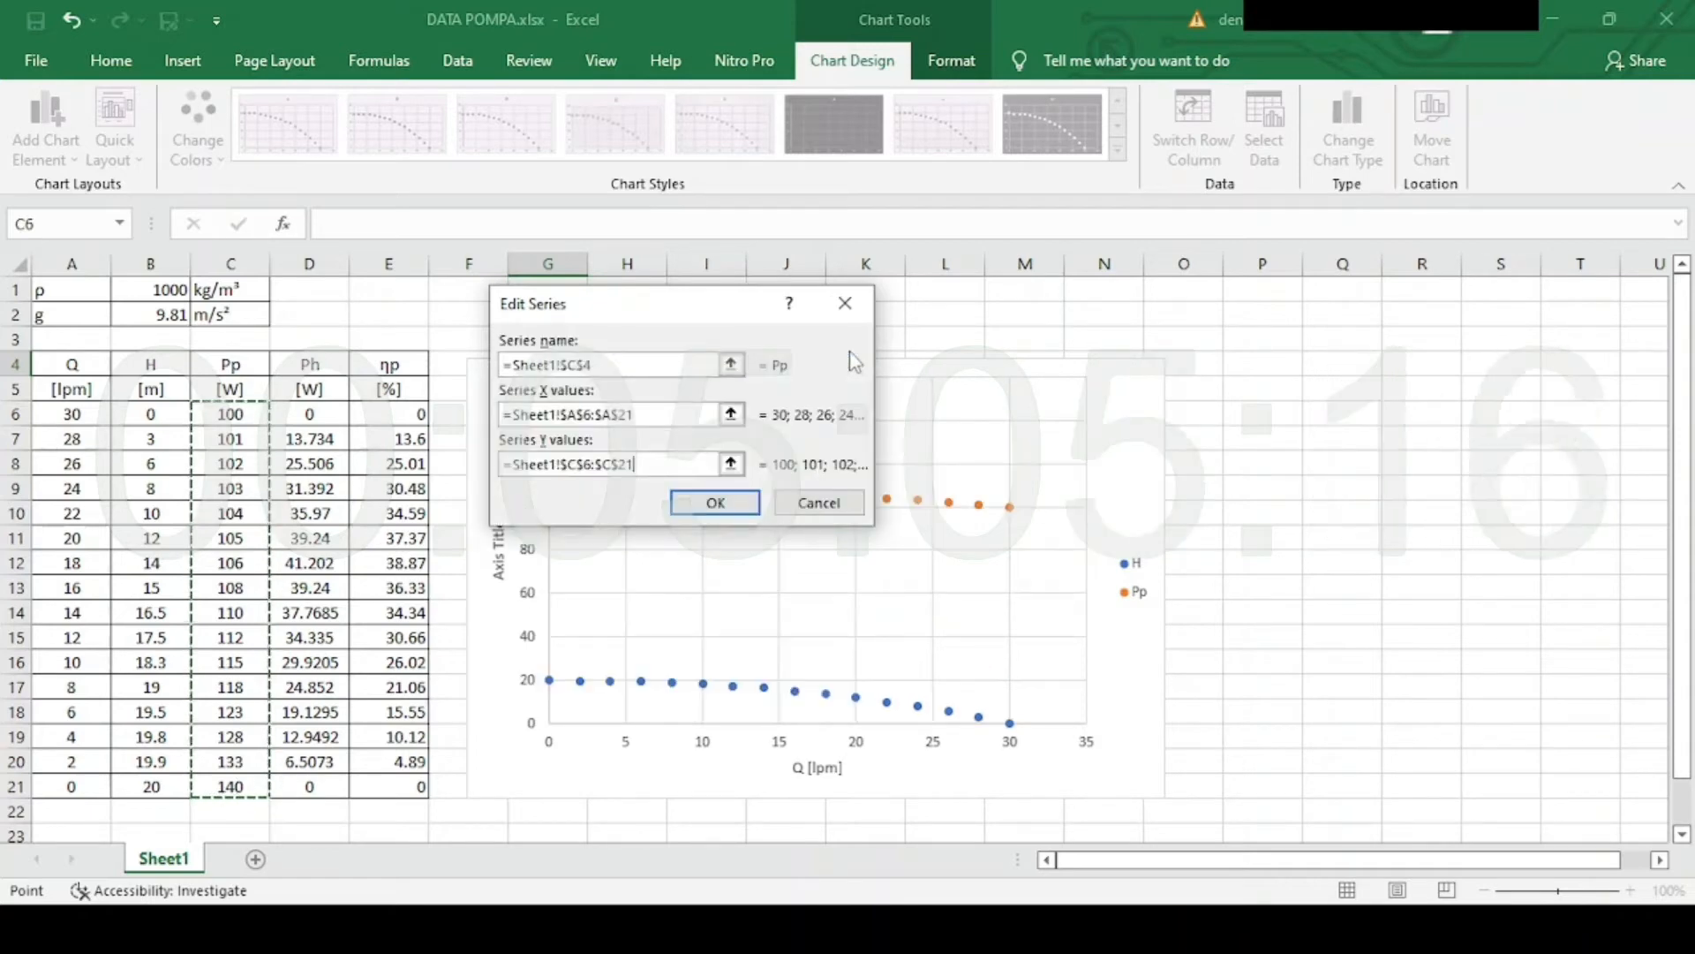
click(717, 502)
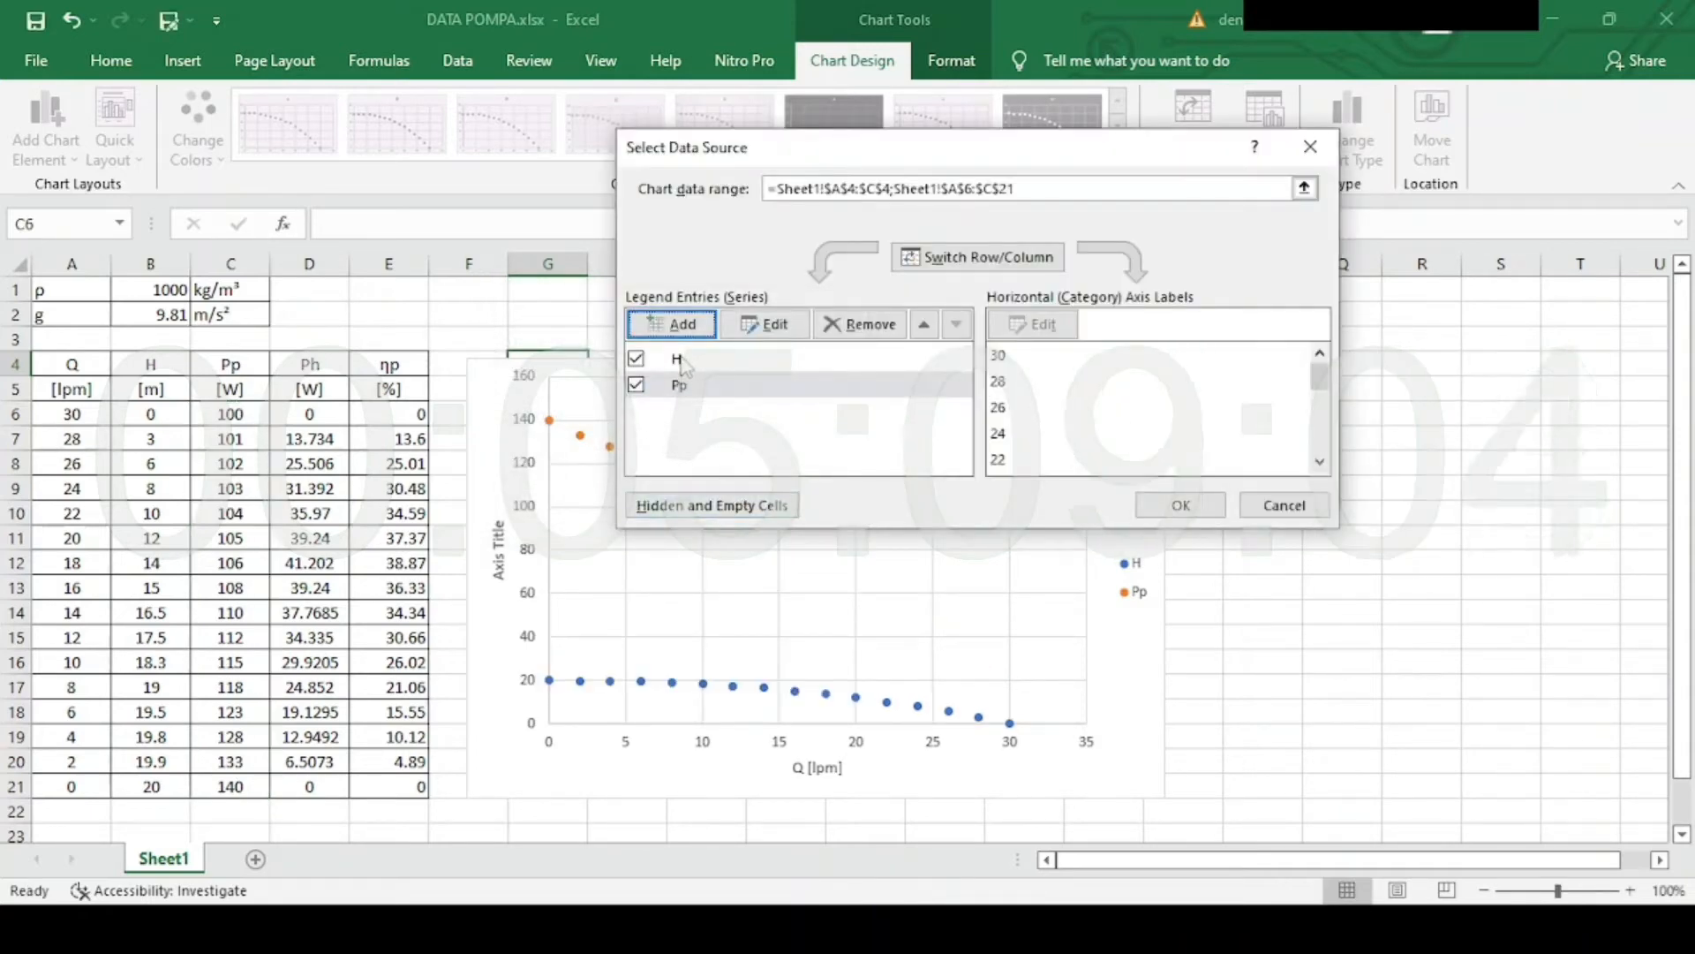
Add the pump efficiency series with name from E4, X values A6:A21 and Y values E6:E21, and accept the chart's data source.
click(673, 324)
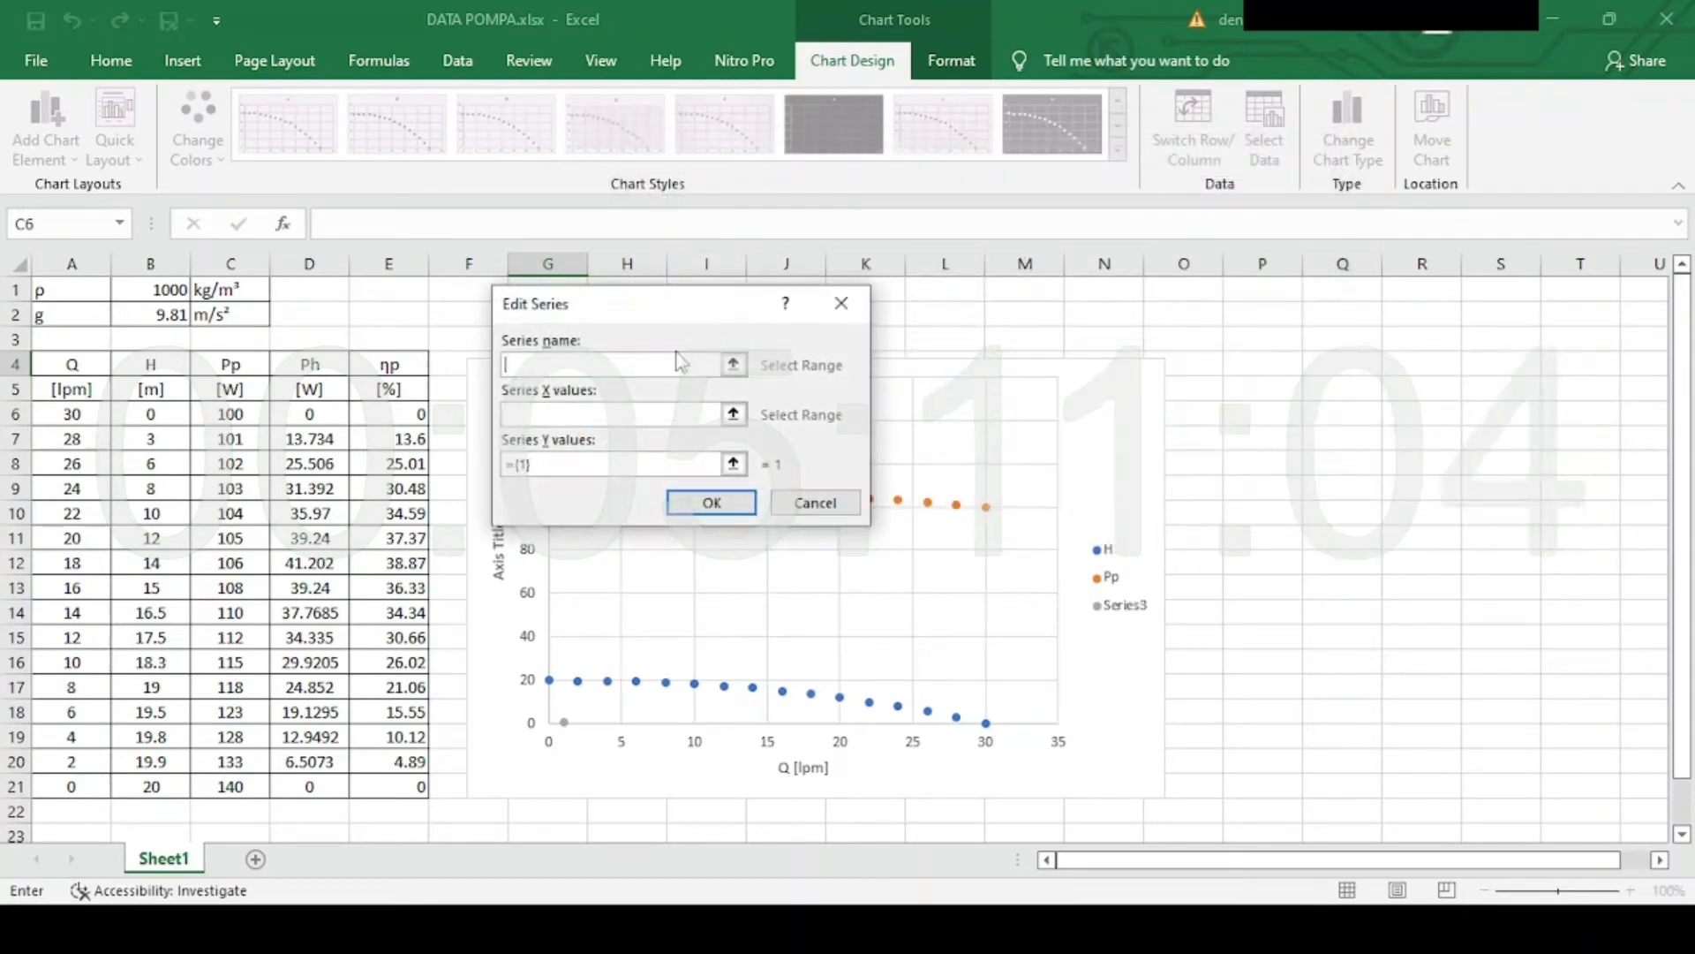
click(381, 366)
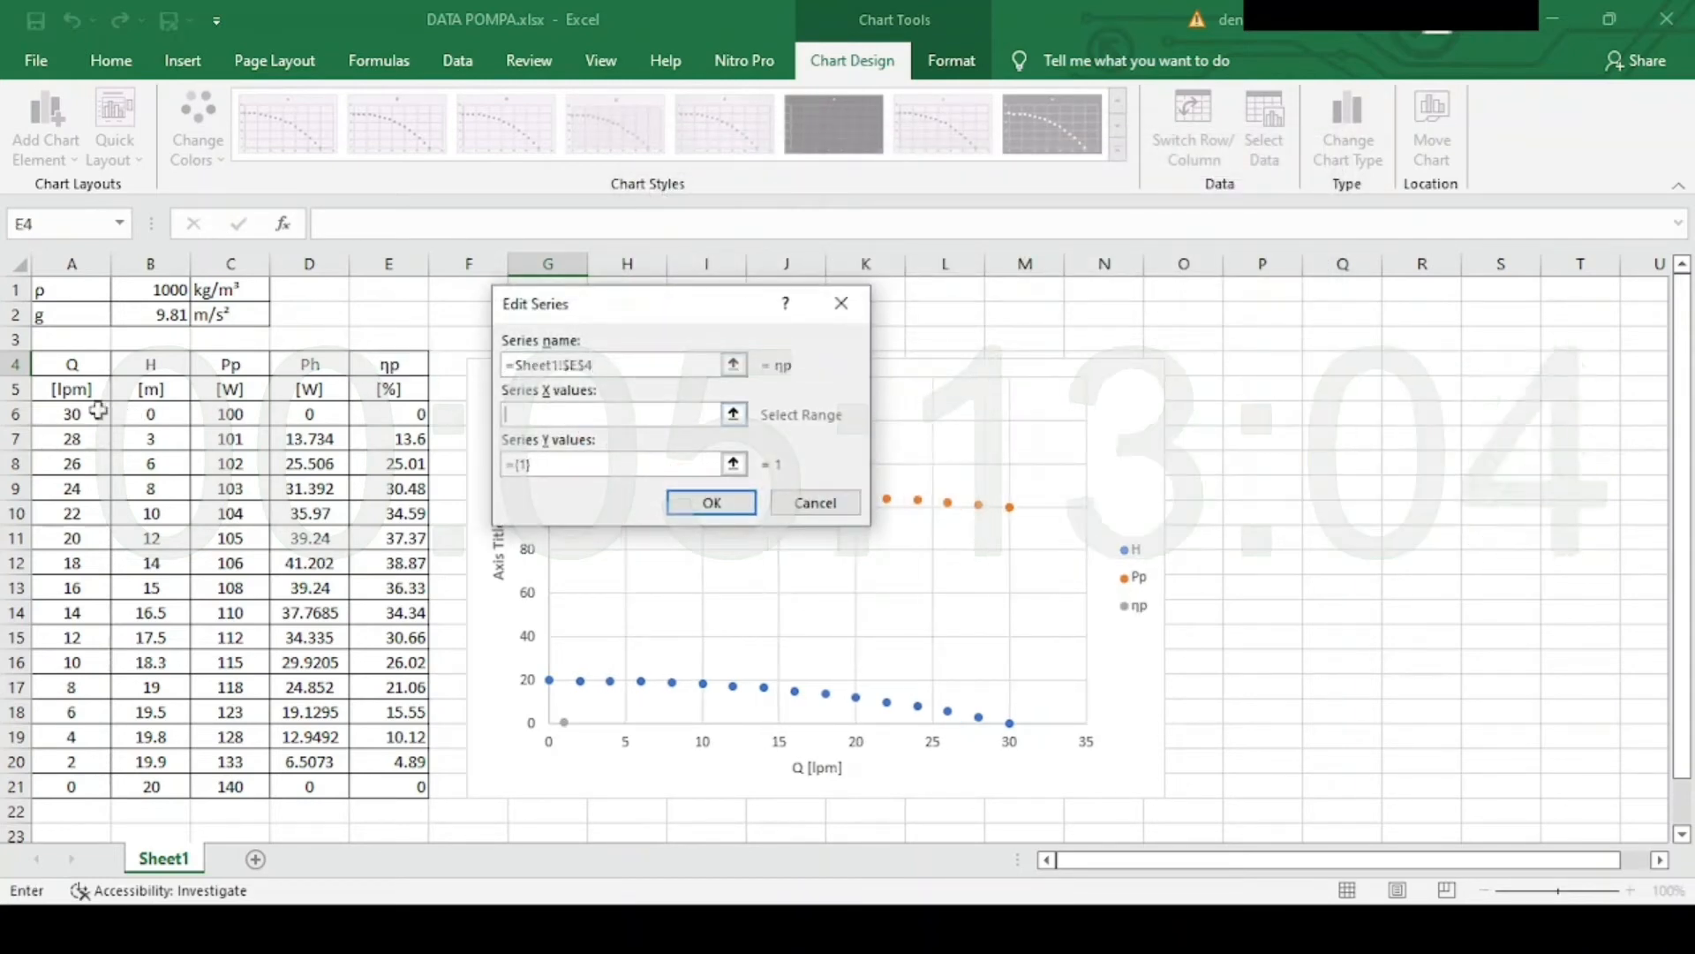
drag(70, 413, 84, 777)
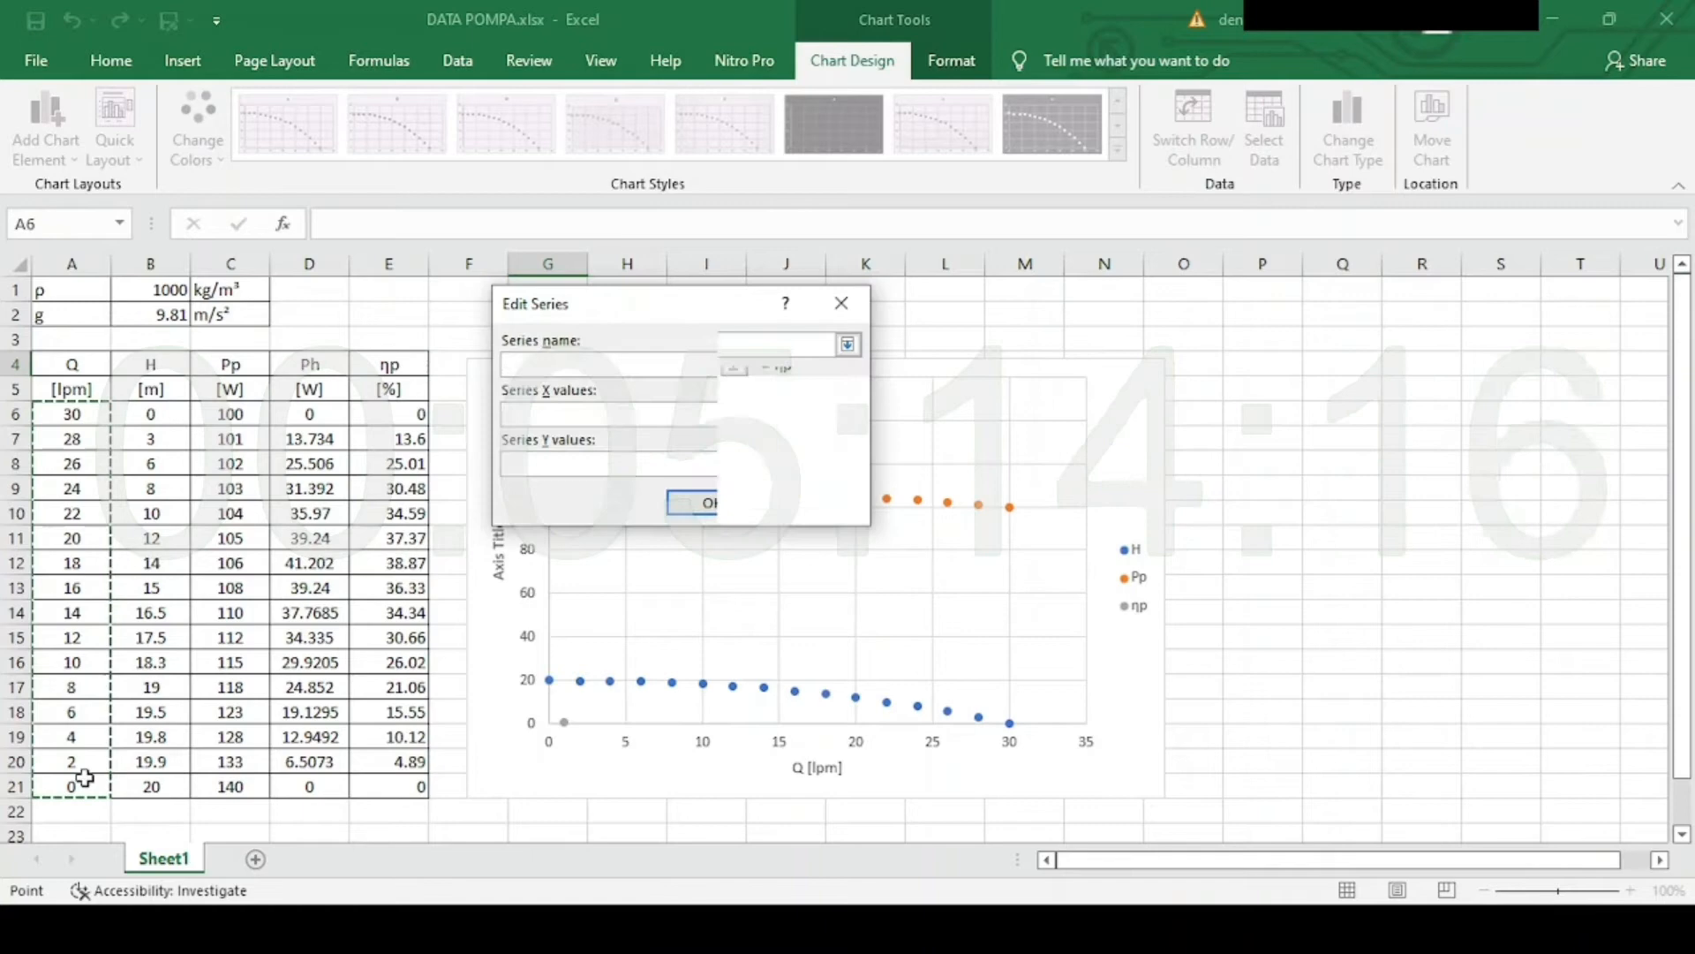
click(696, 462)
drag(422, 414, 417, 781)
click(848, 345)
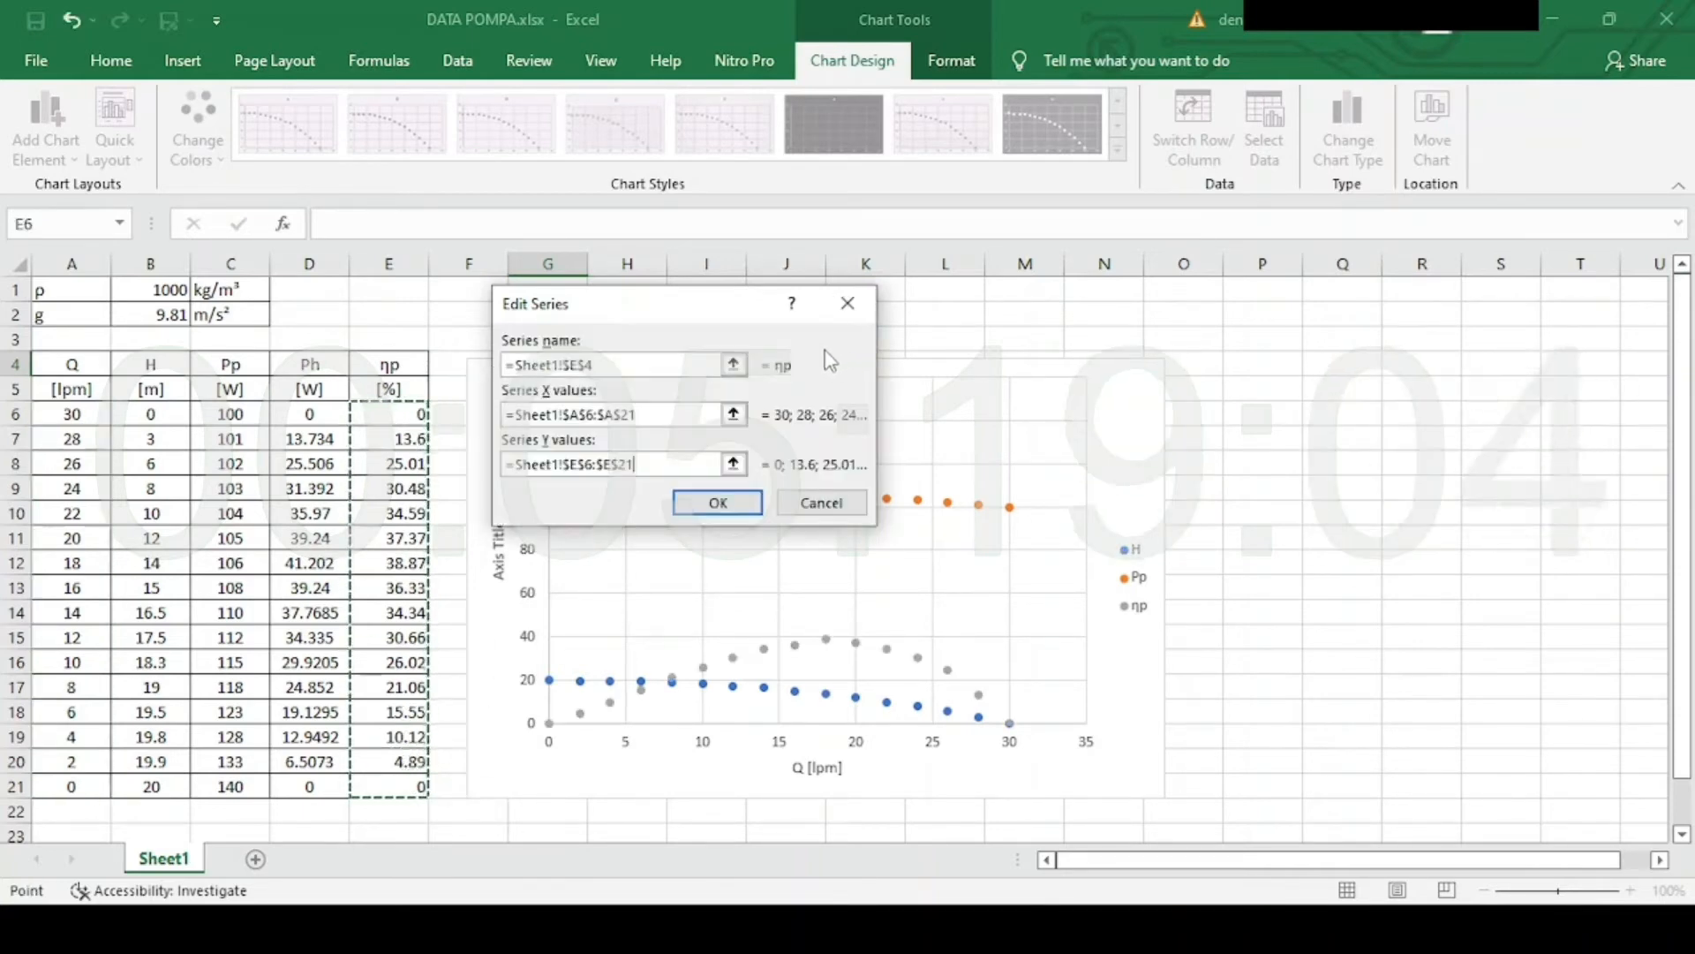
click(718, 503)
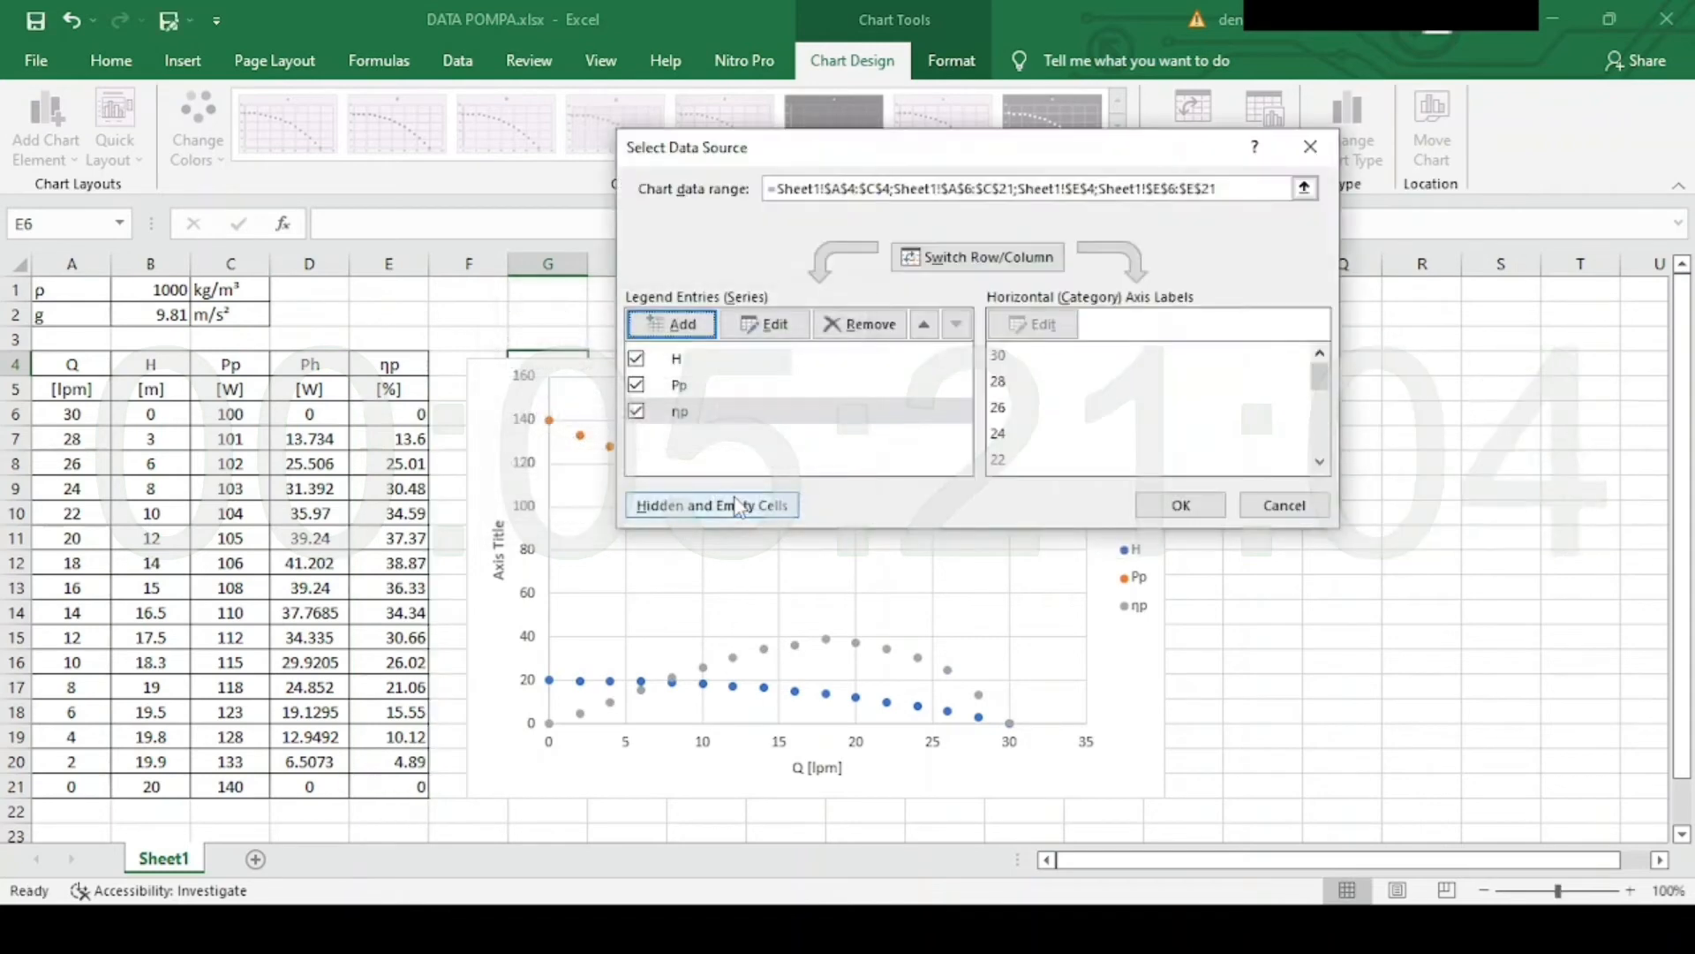
click(1179, 504)
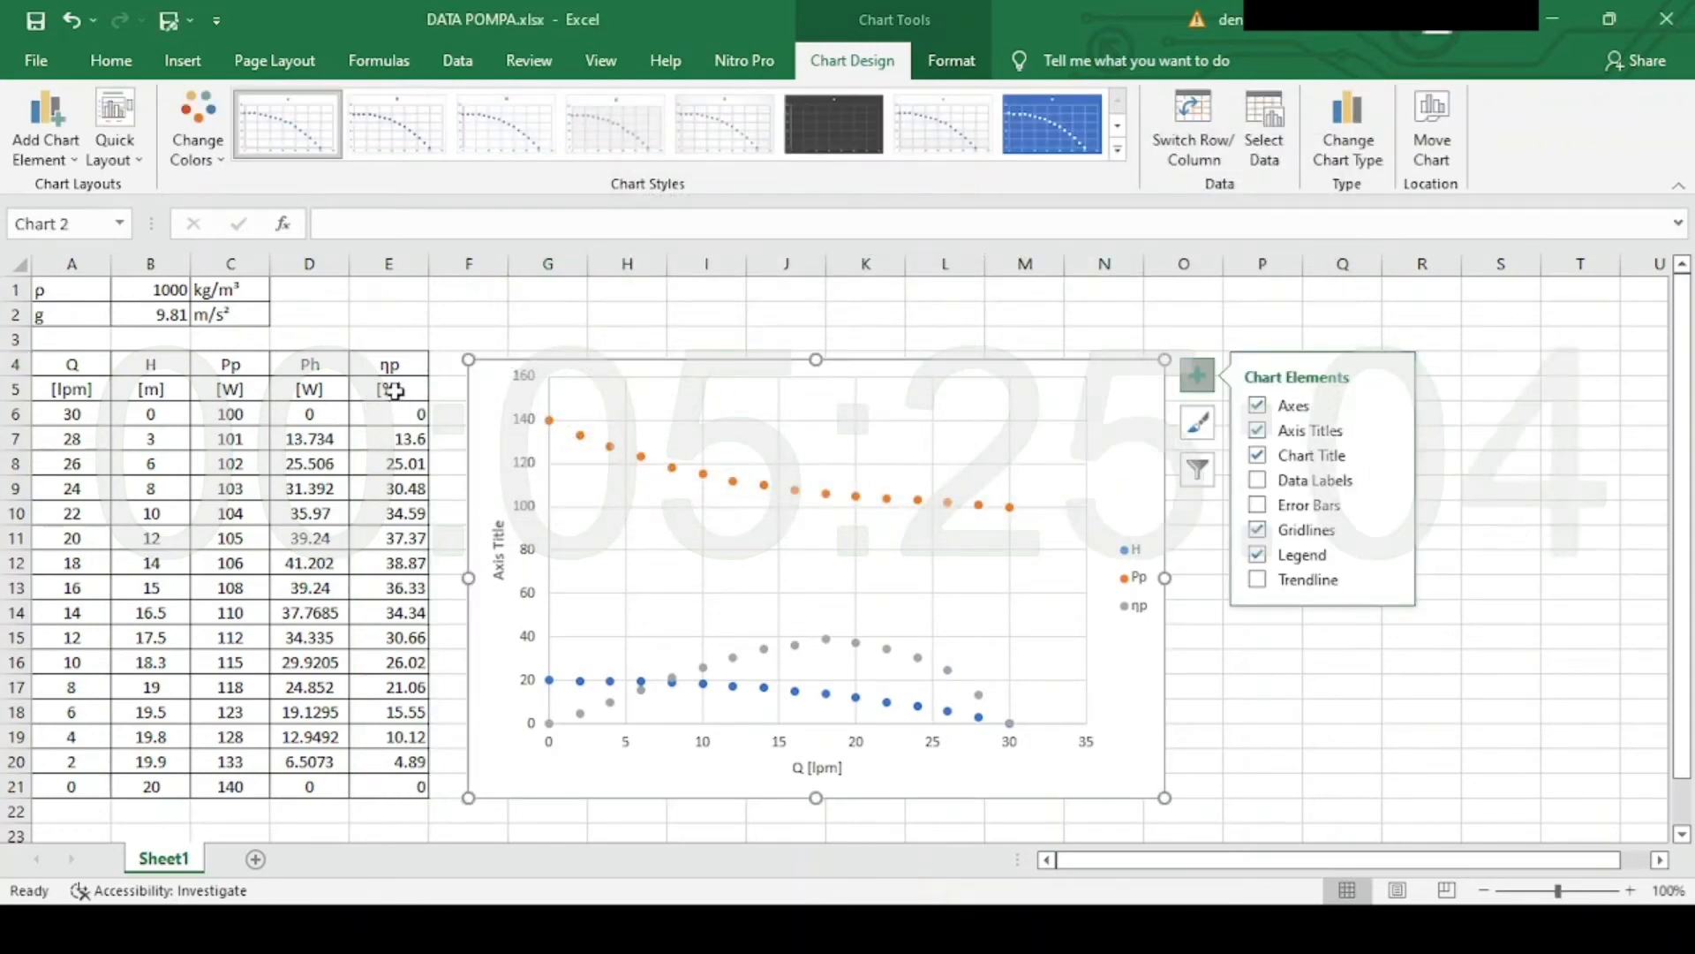
Center the contents of the pump efficiency column, E4:E21, and deselect the range.
drag(392, 366, 386, 784)
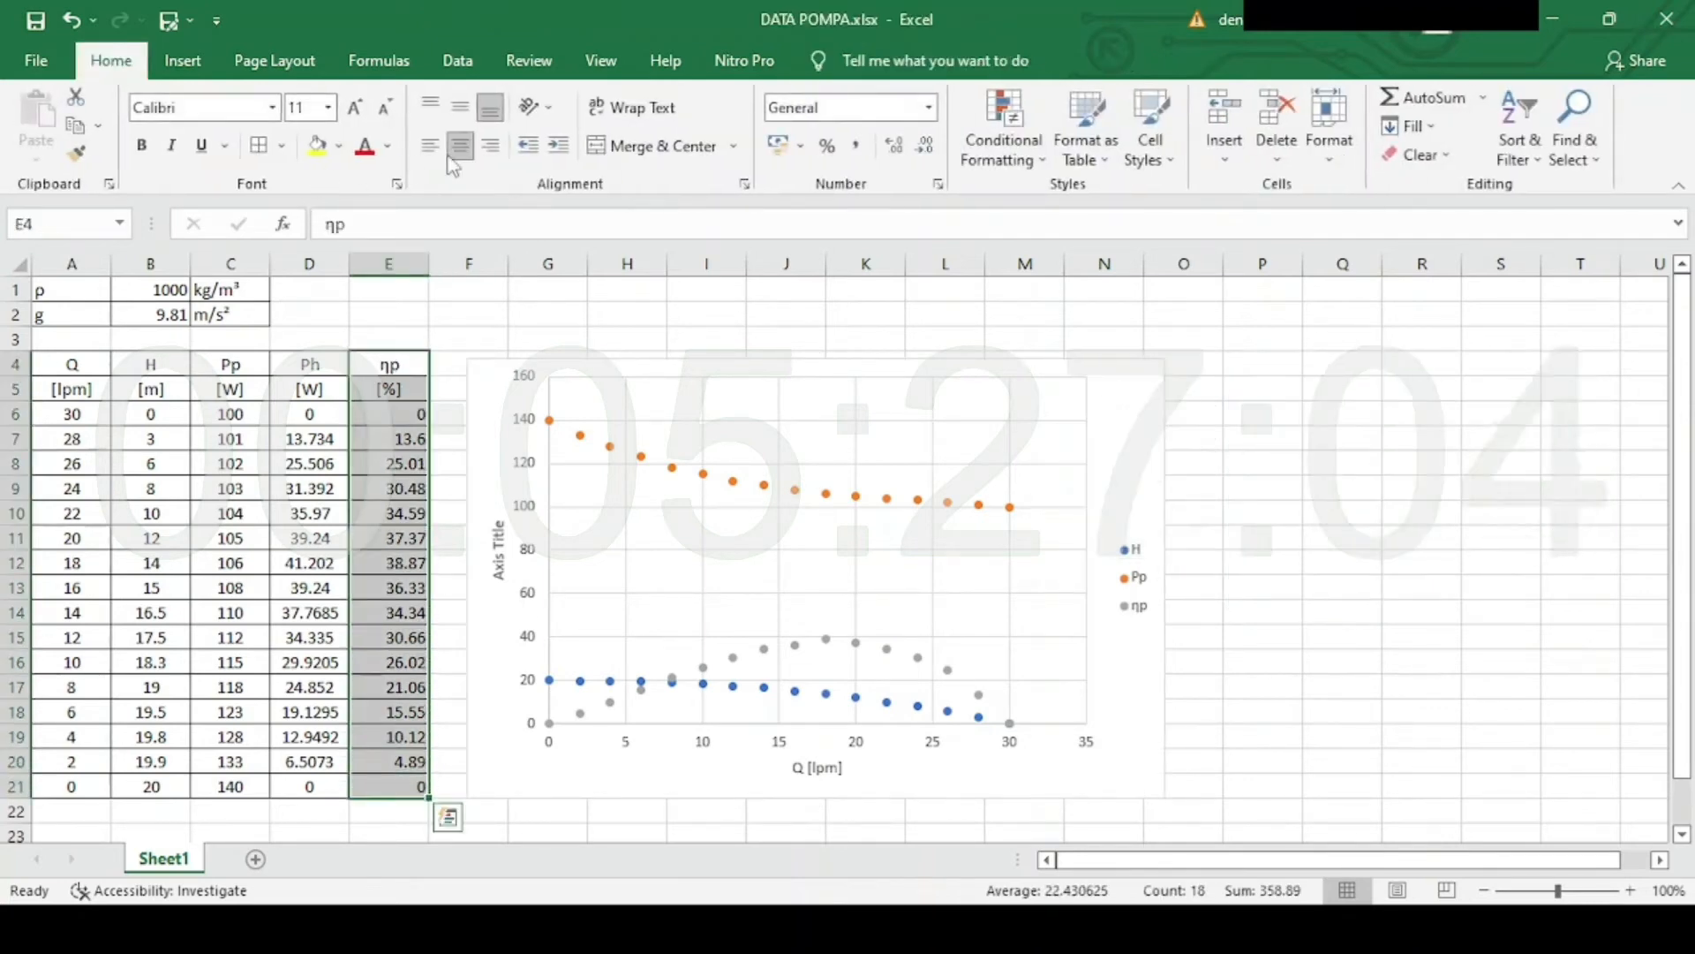
click(459, 151)
click(446, 343)
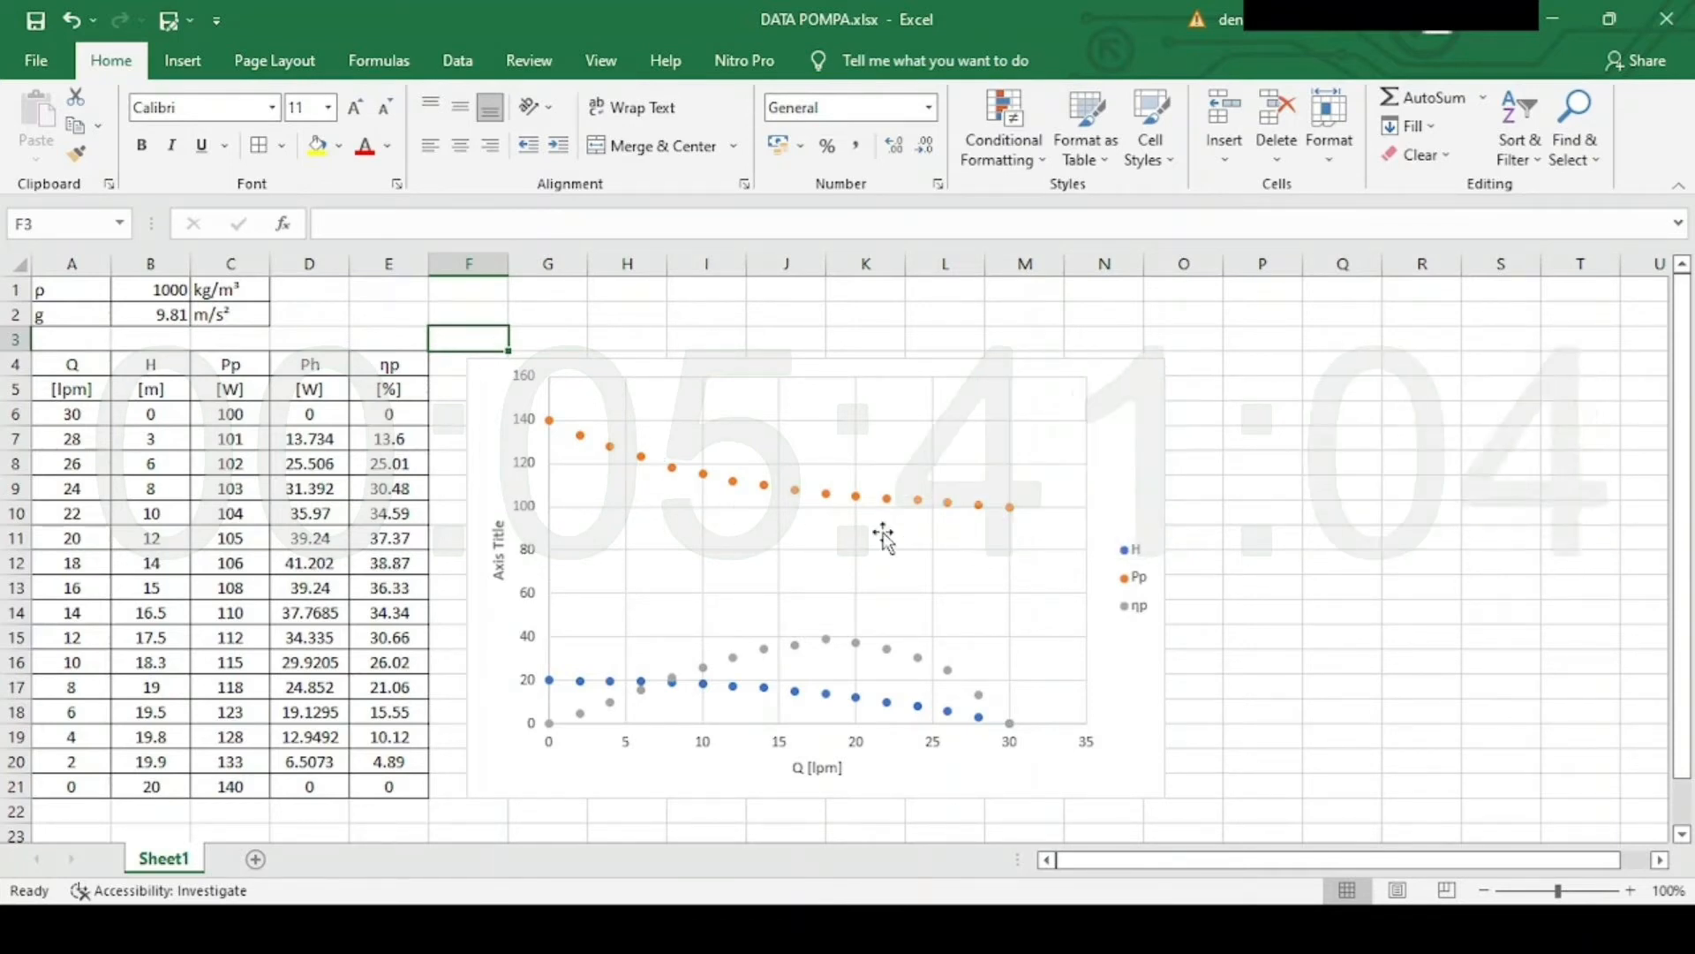
click(1218, 454)
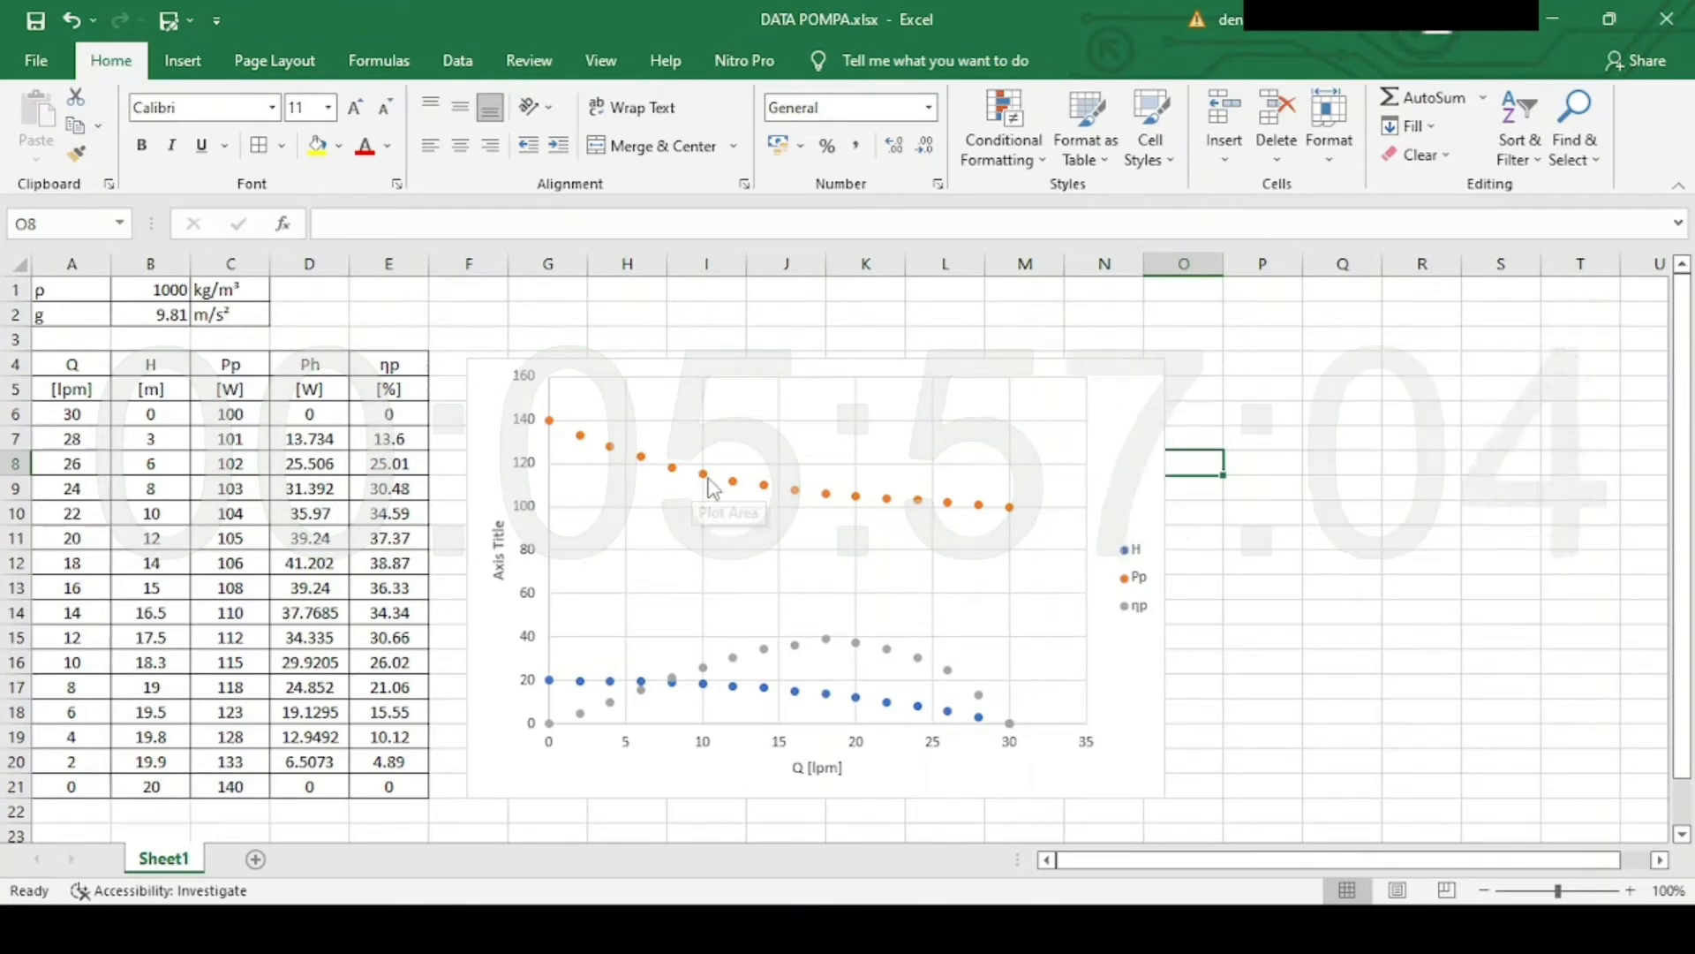
Format the Pp data series in the chart to plot on the secondary axis.
click(704, 476)
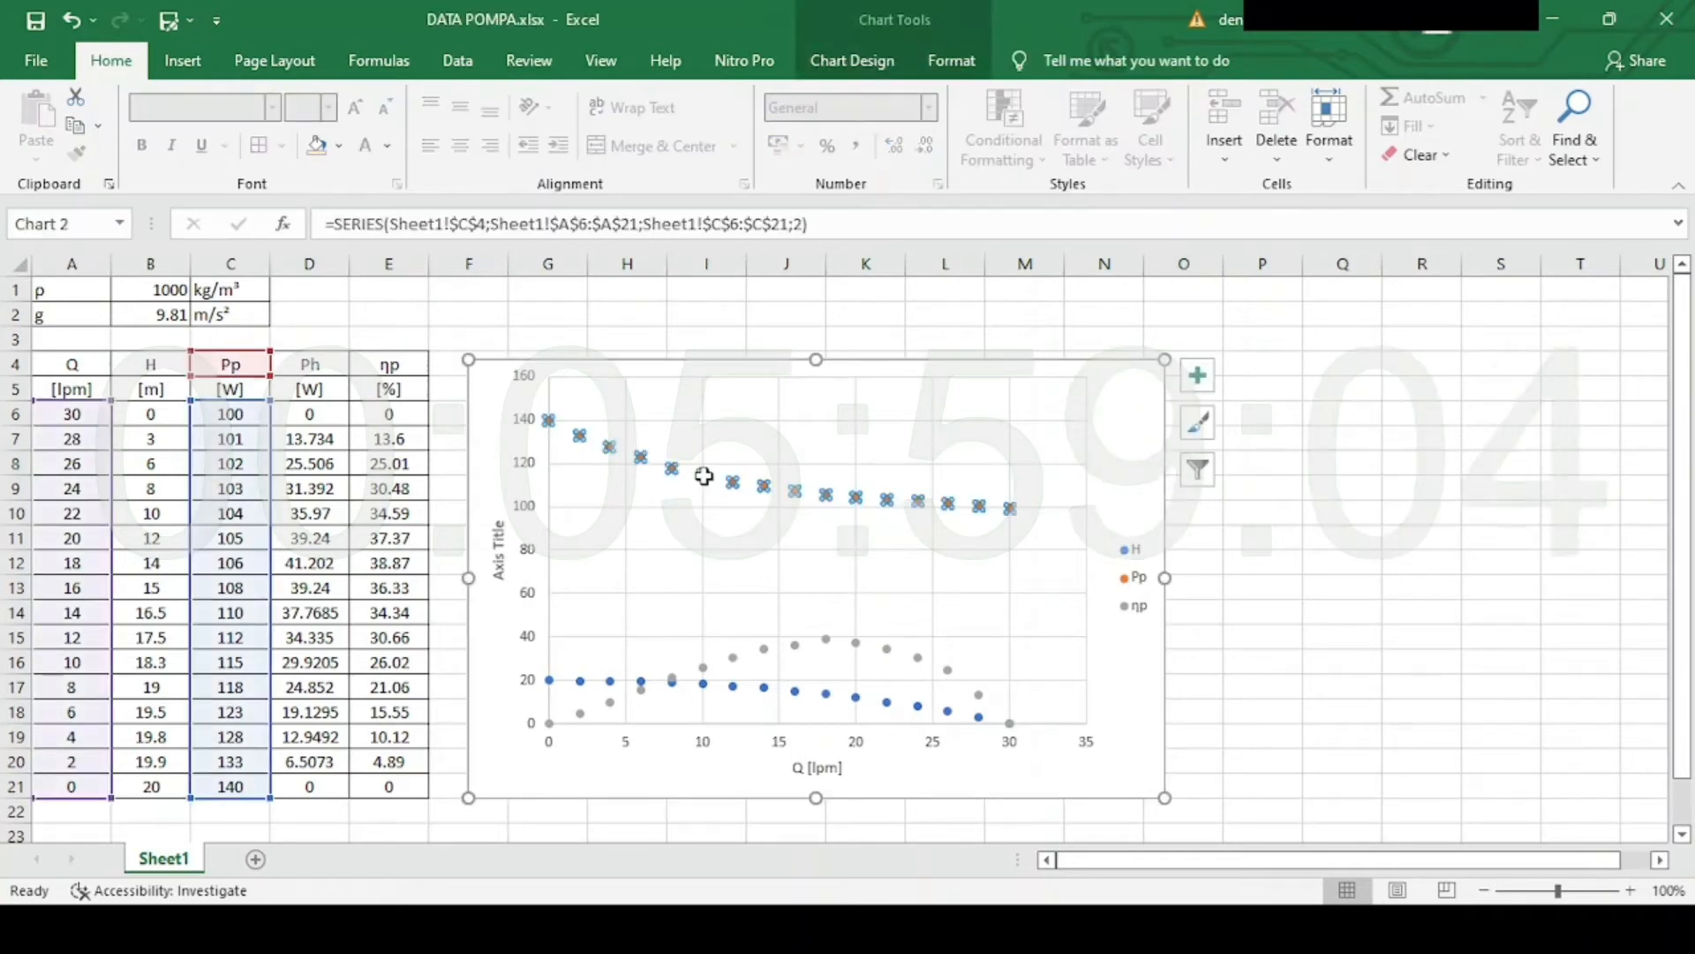
right_click(704, 475)
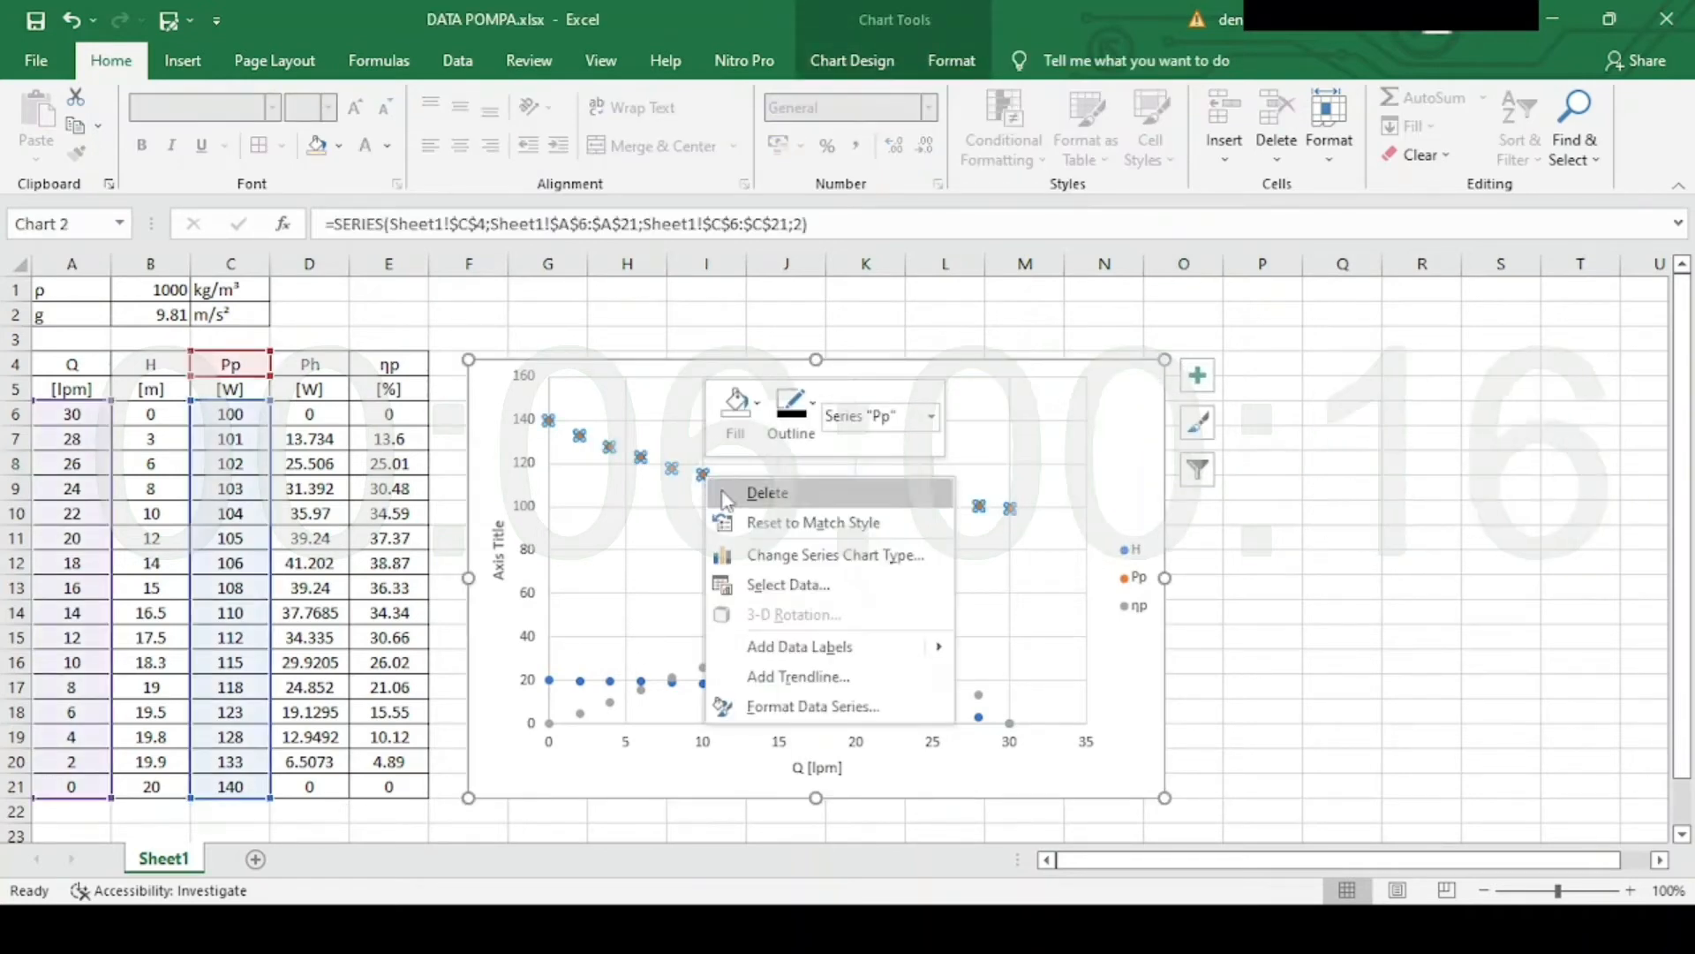
click(812, 706)
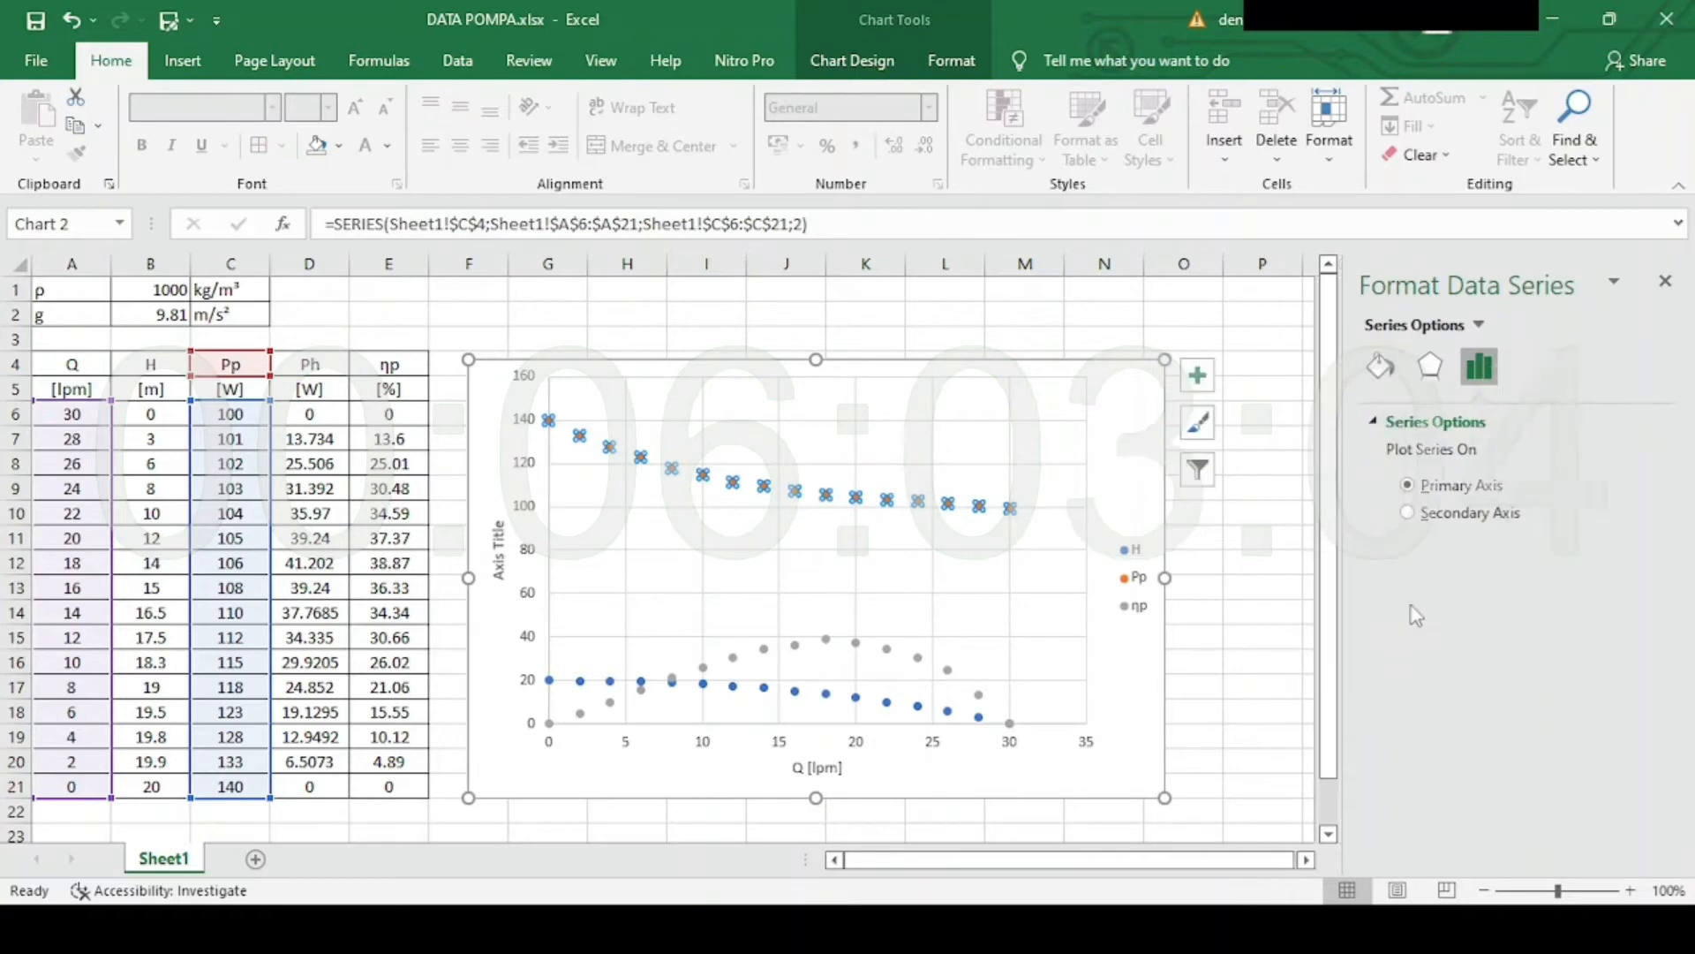
click(1455, 514)
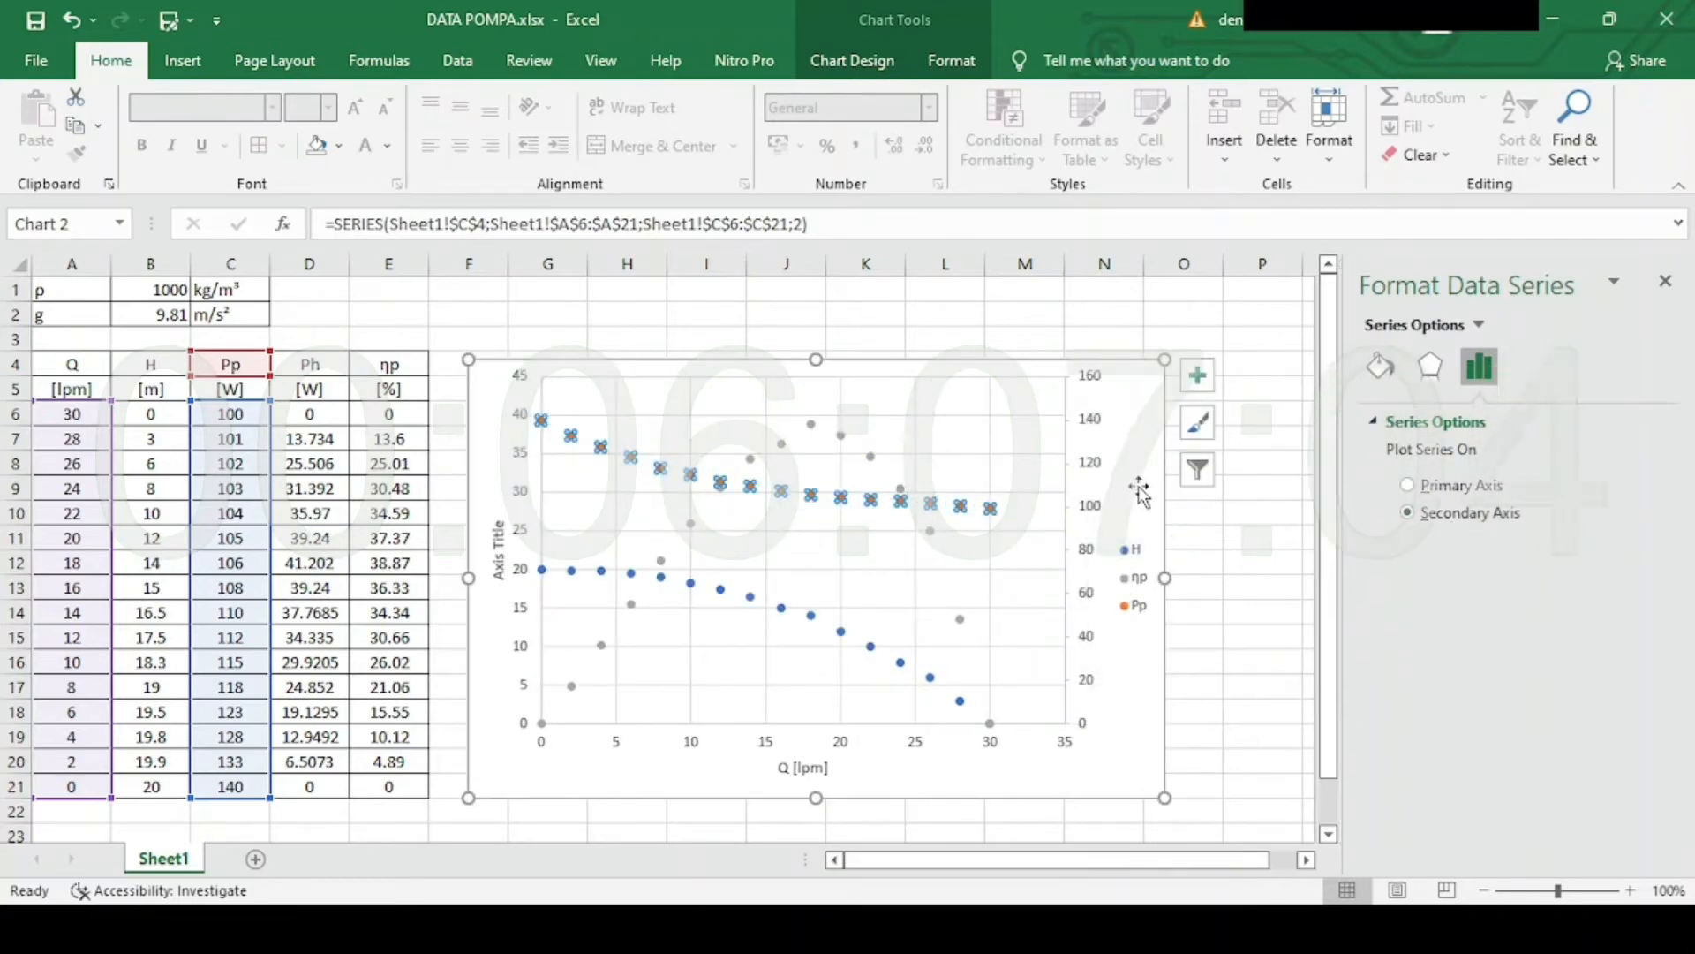
Reapply the chart's axis titles to include one for the secondary vertical axis.
click(871, 456)
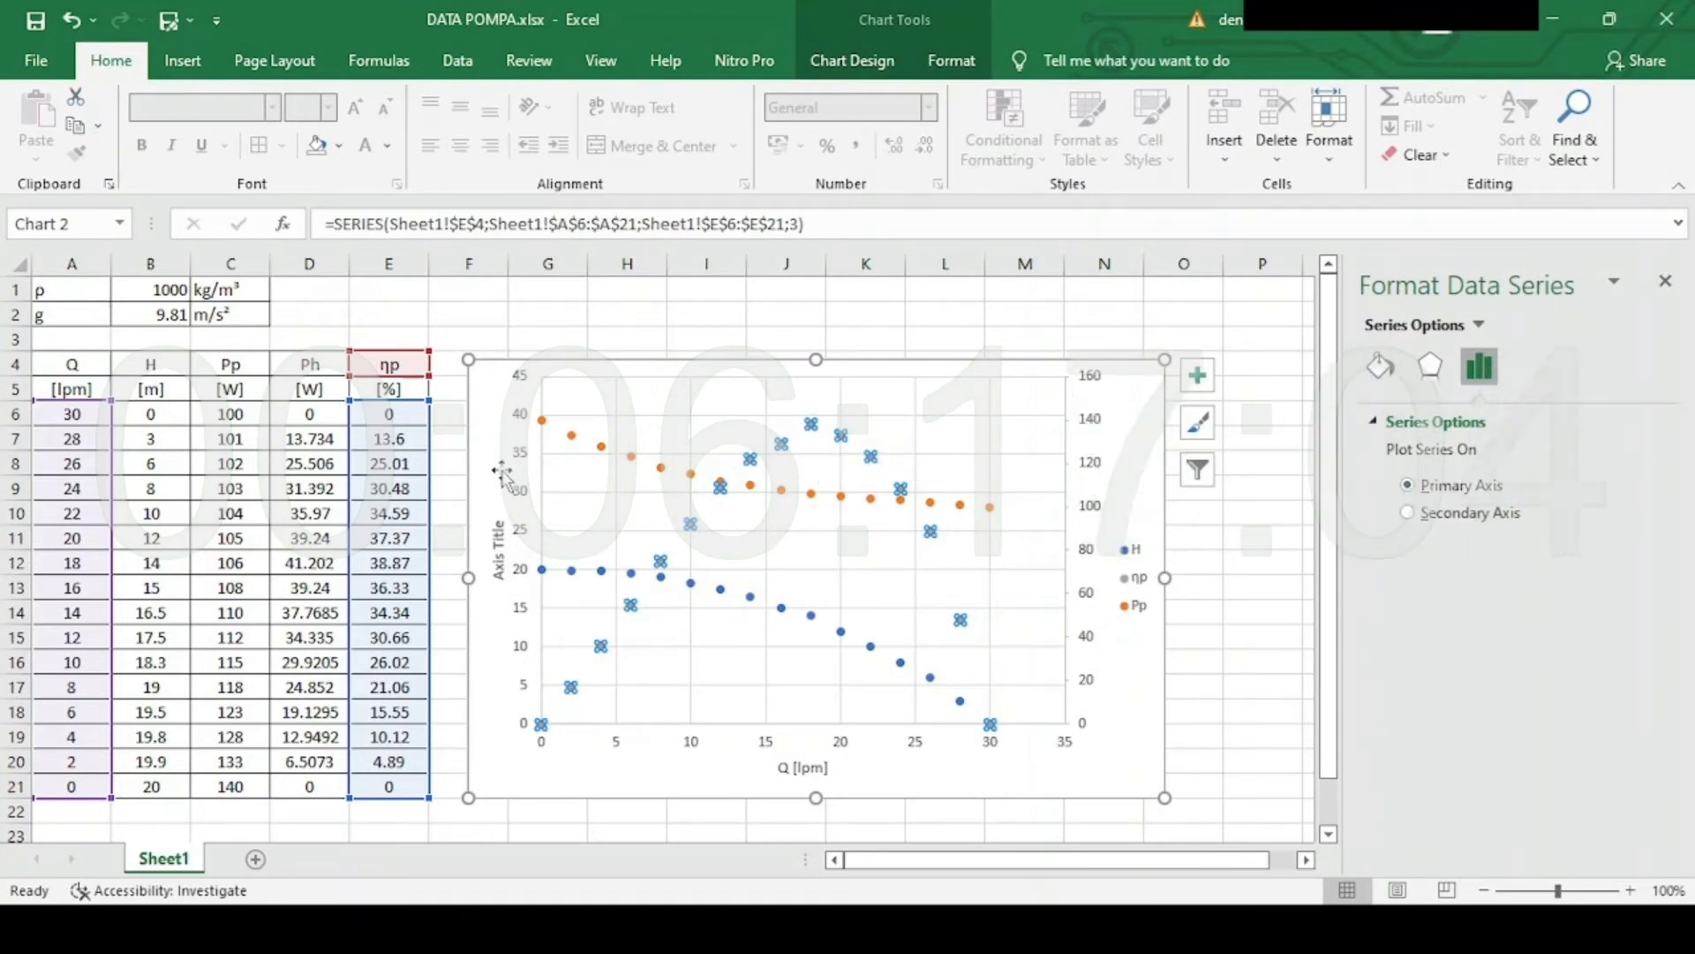
click(1197, 376)
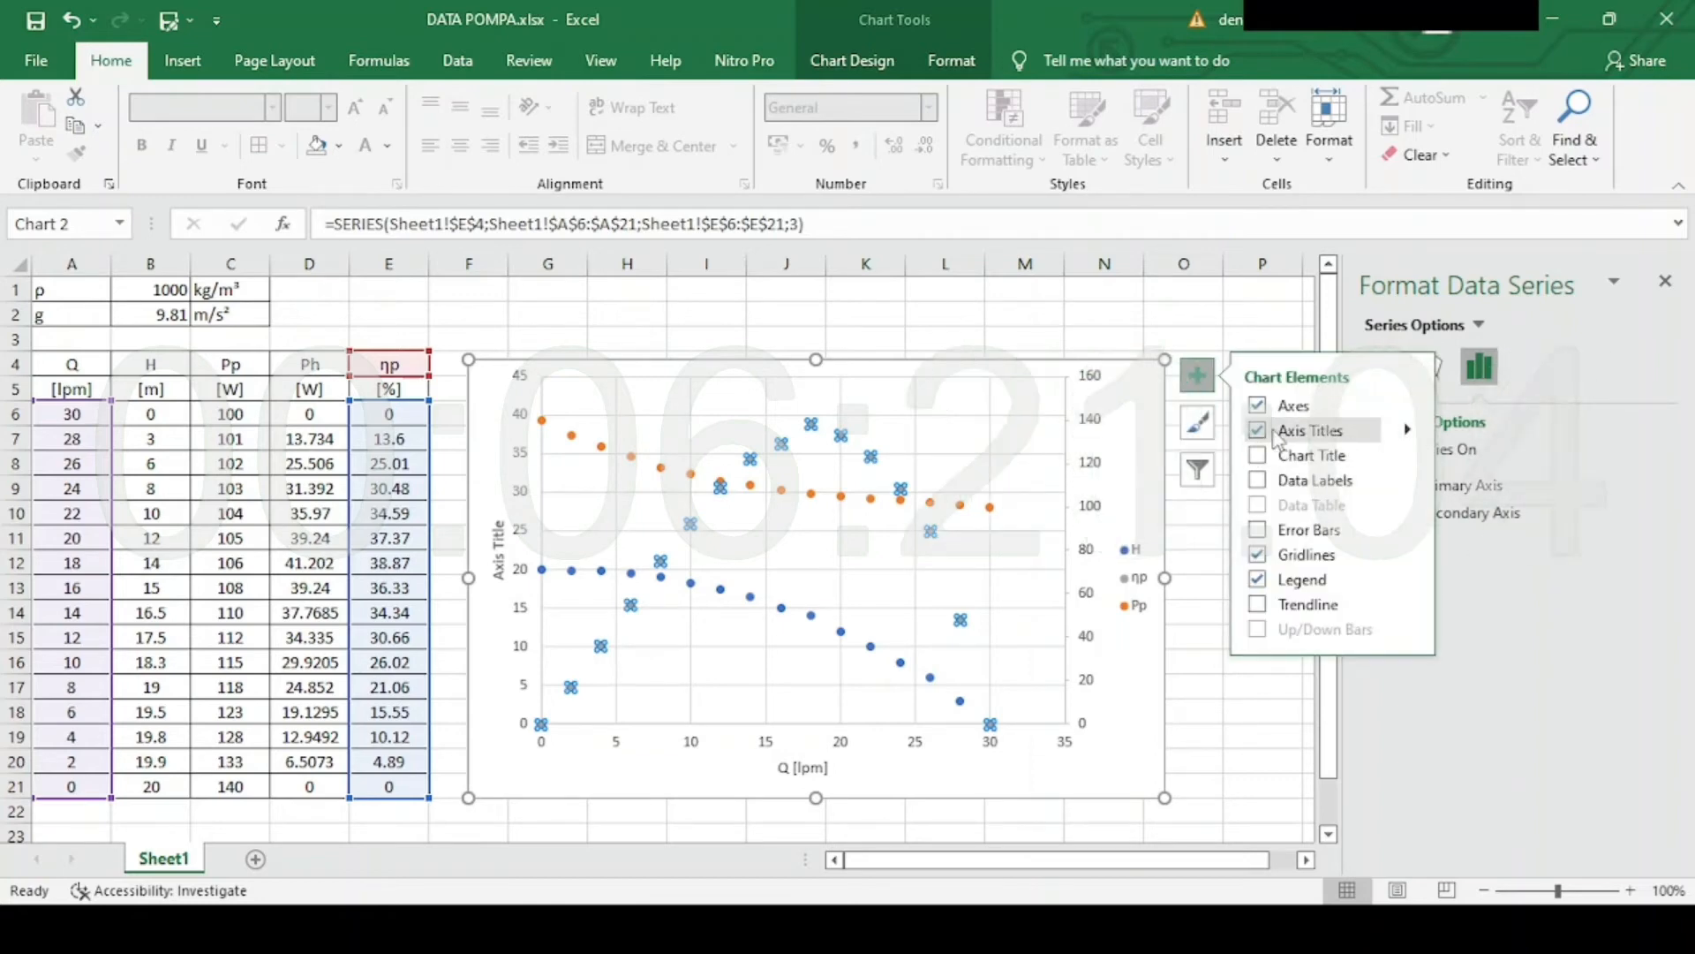
click(1258, 431)
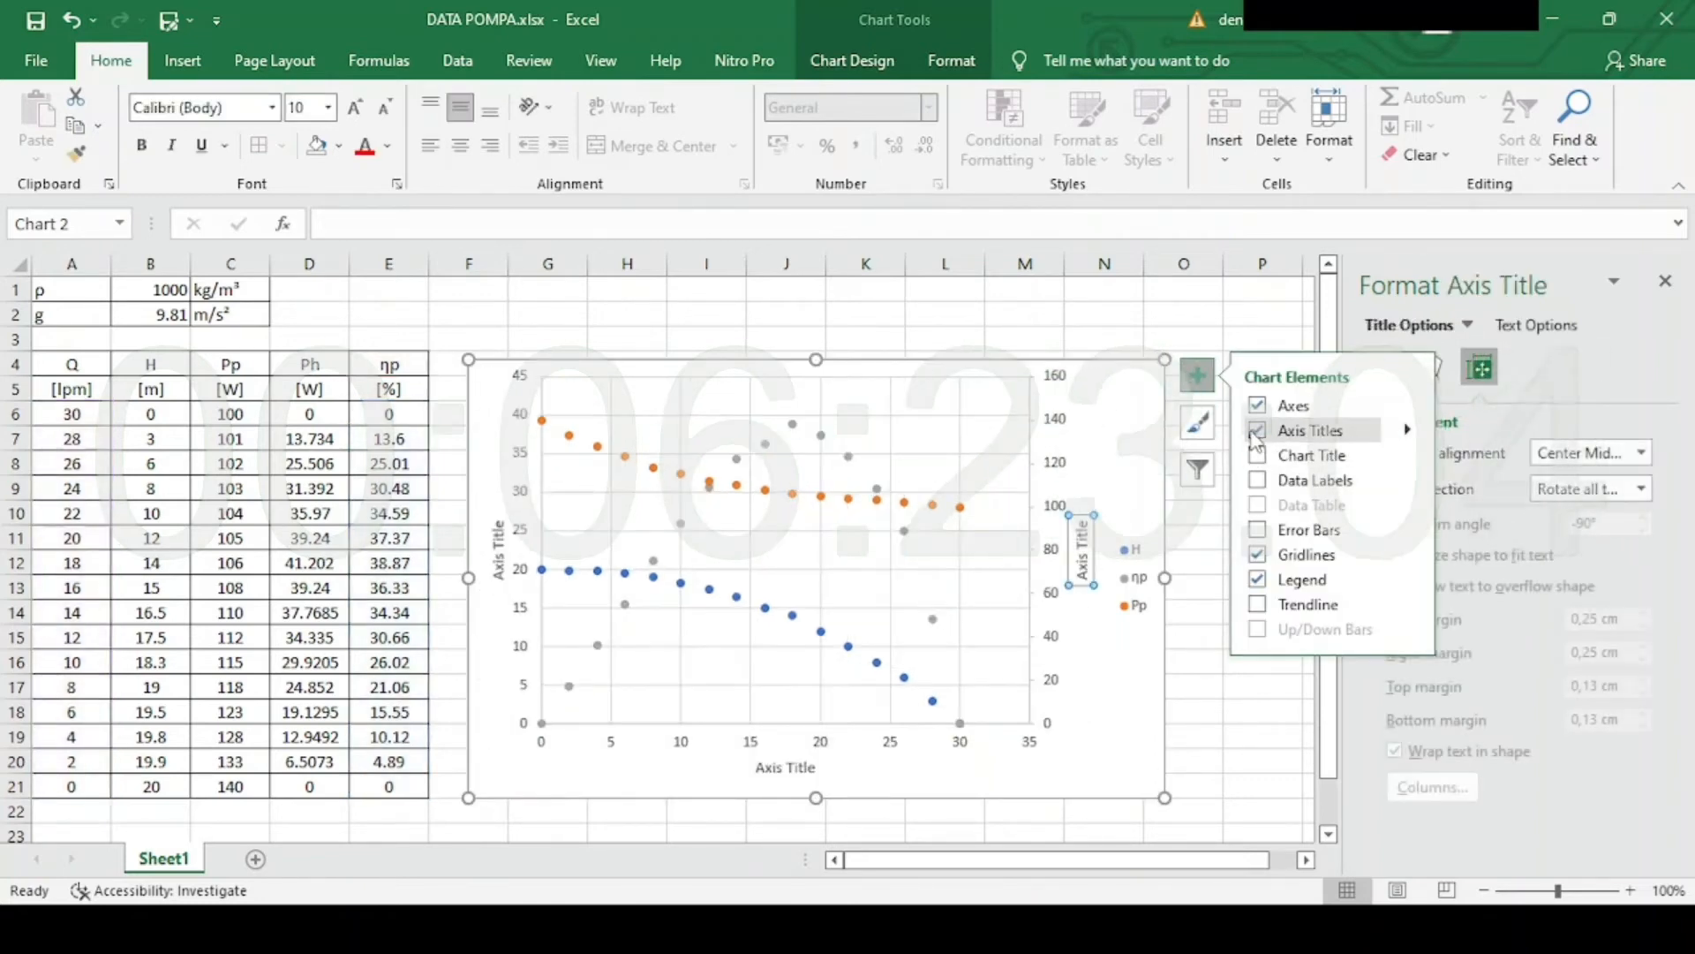
Set the chart's horizontal axis title to "Q [lpm]".
click(785, 769)
triple_click(786, 768)
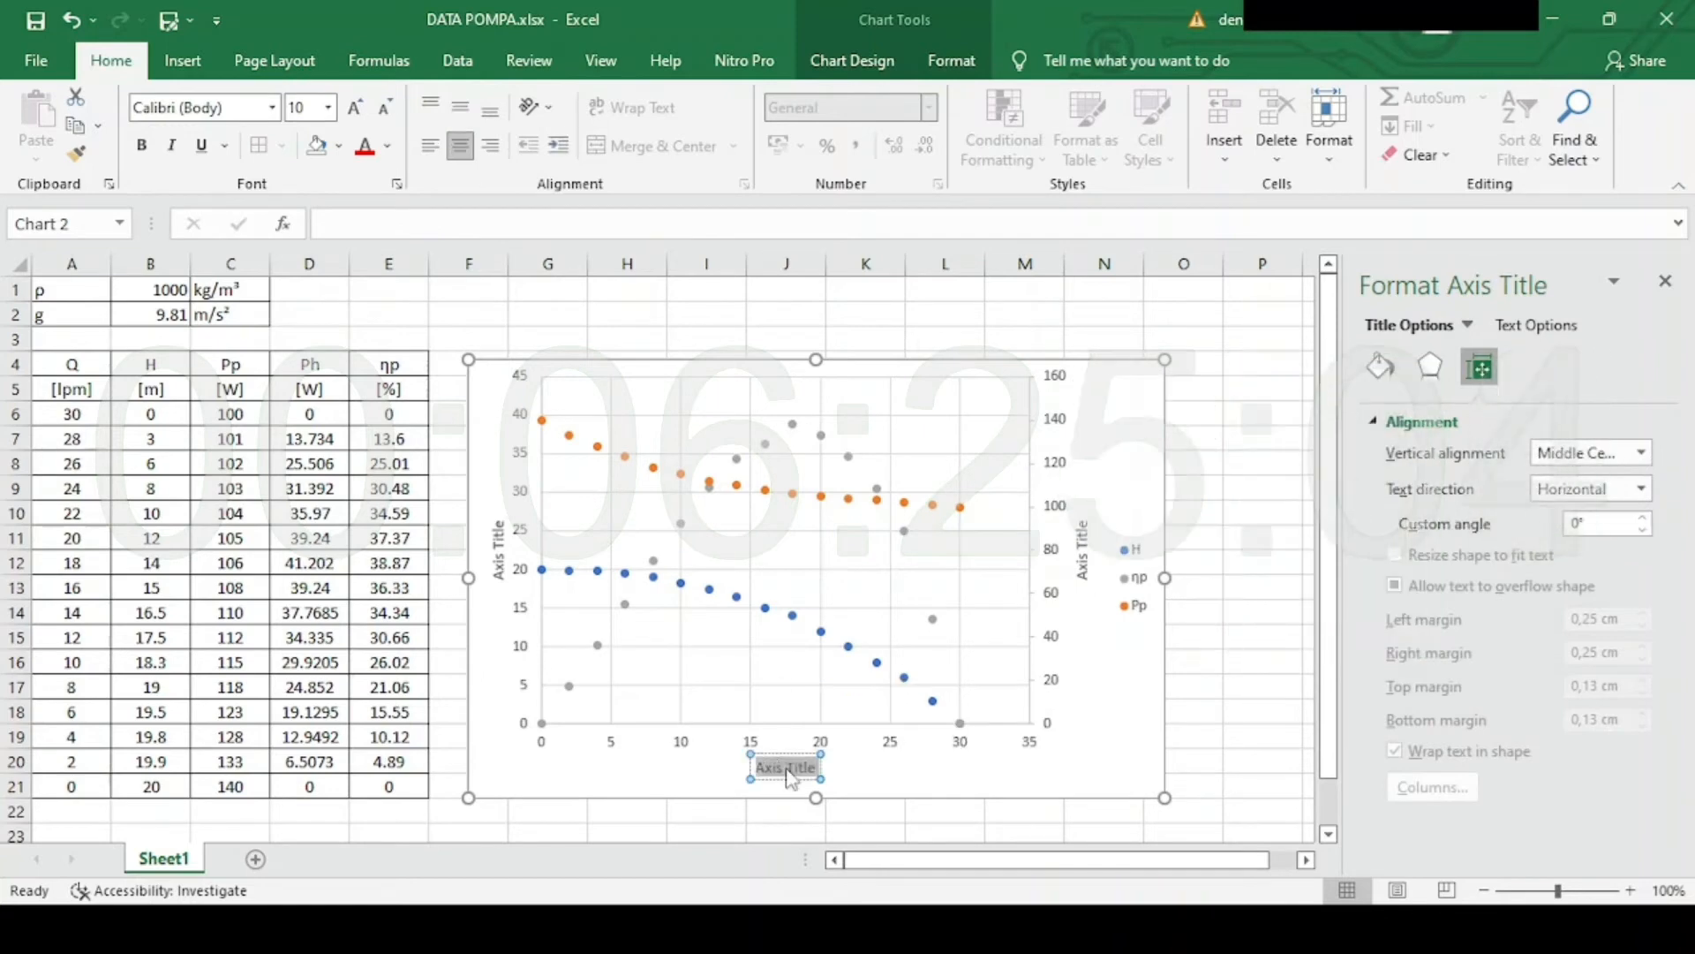
text(Q)
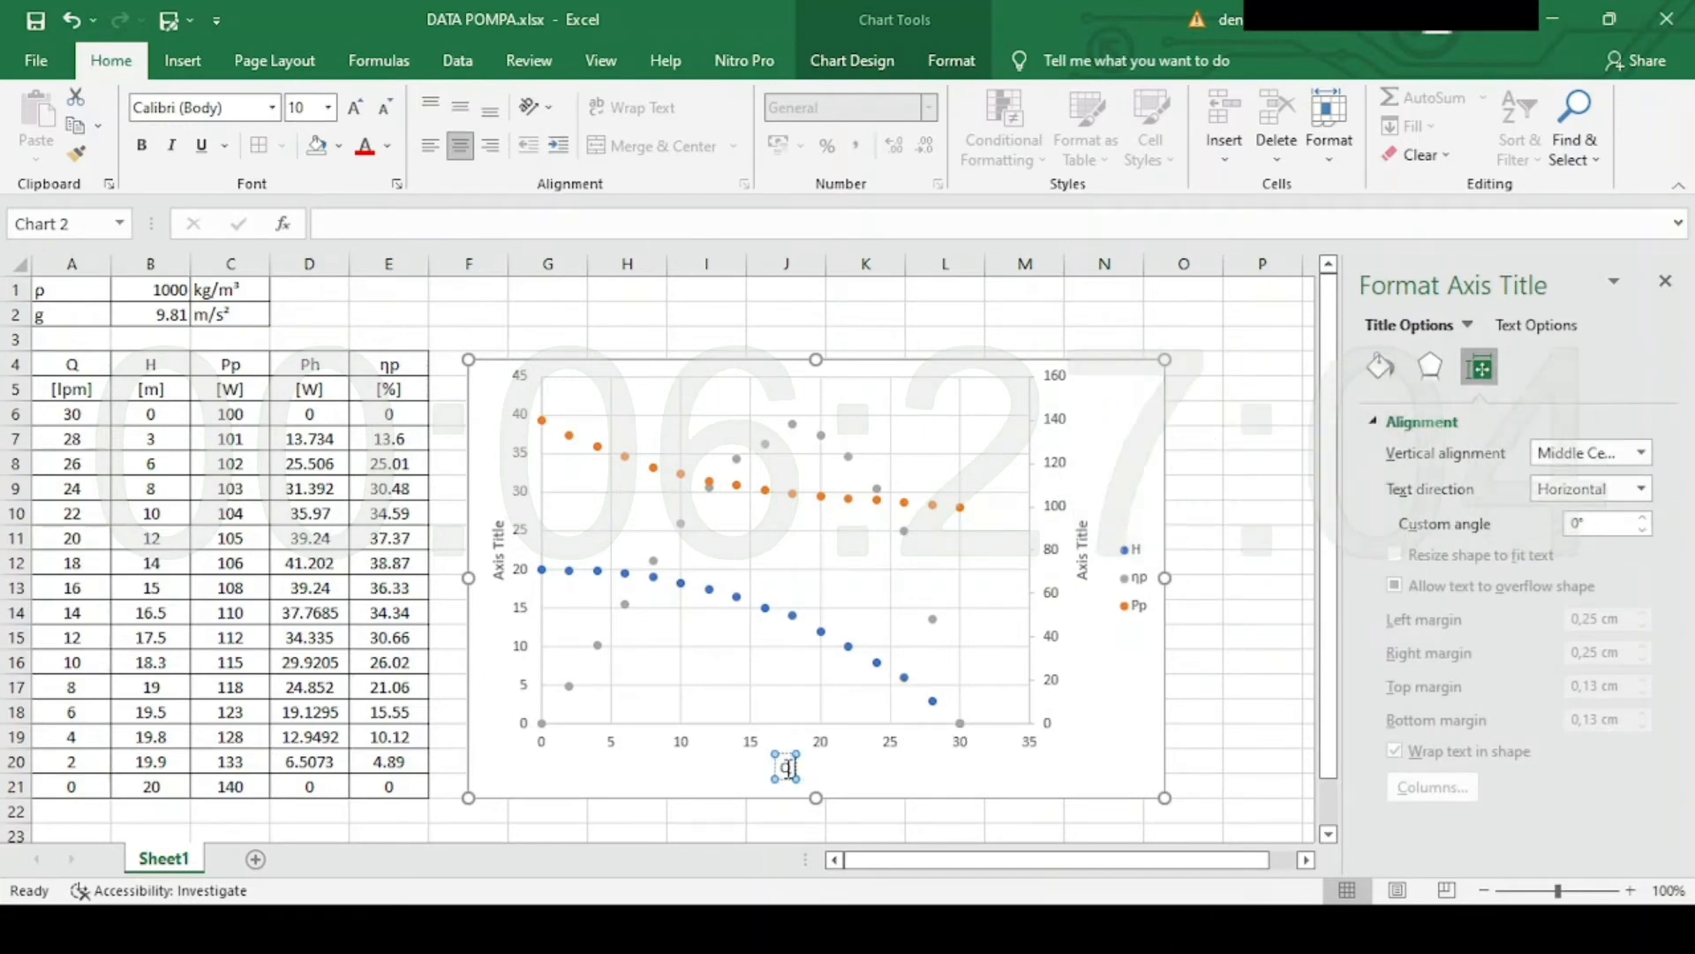
text( [lpm)
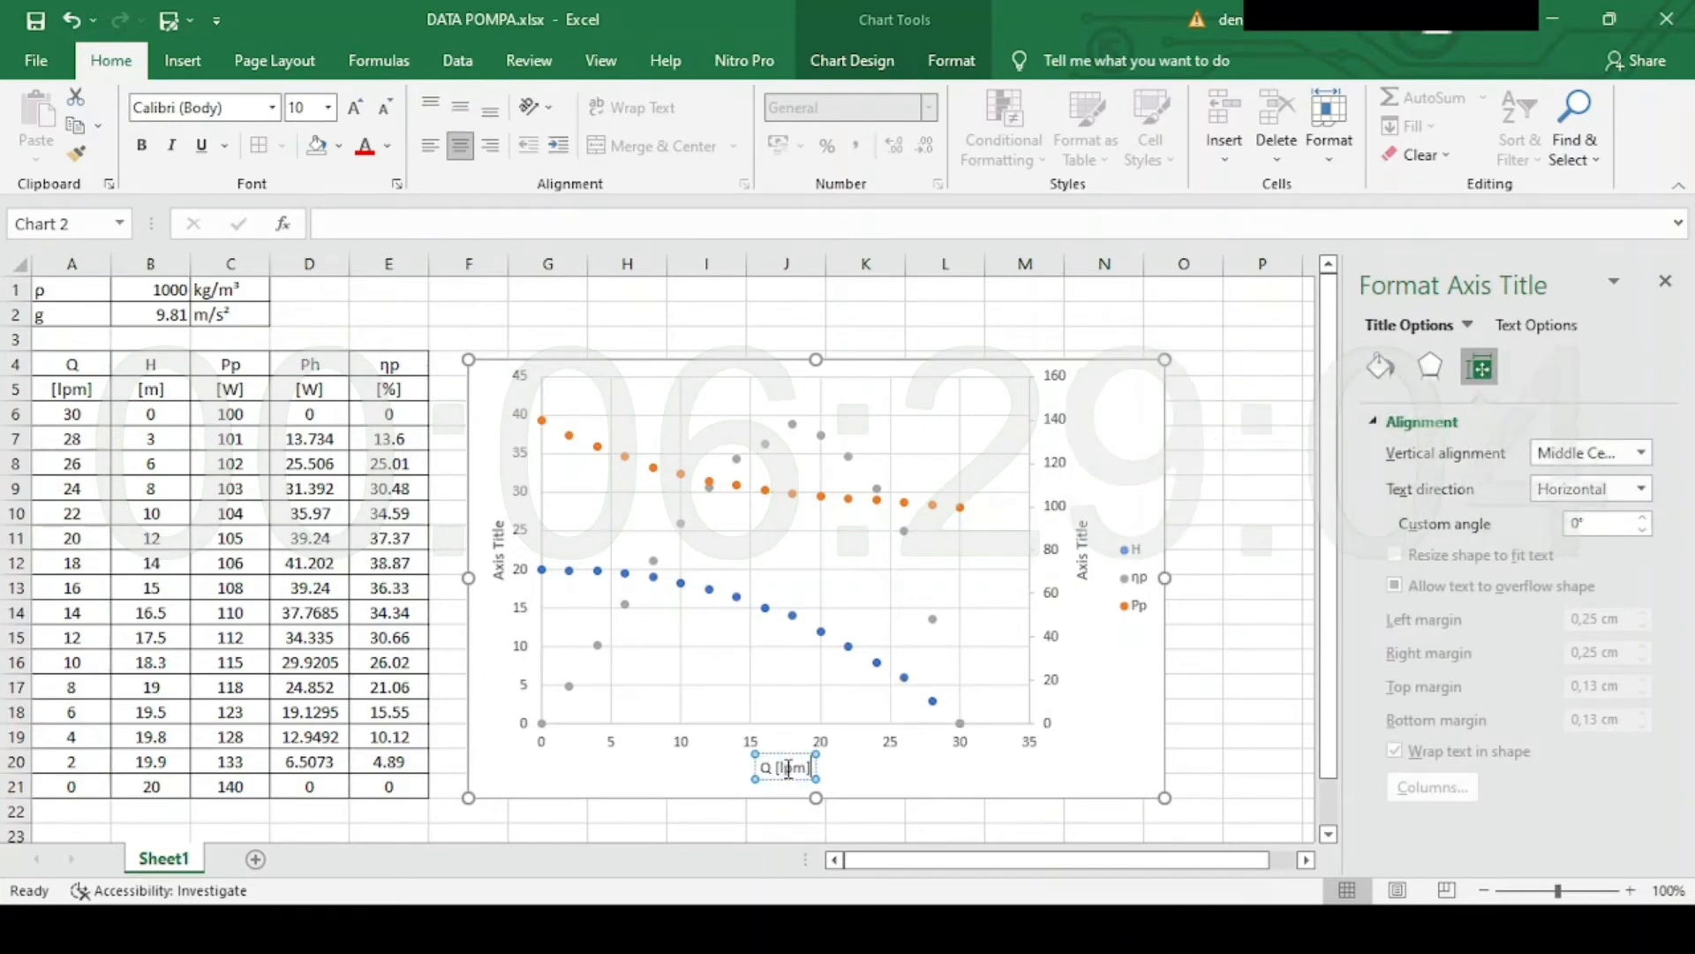
click(892, 781)
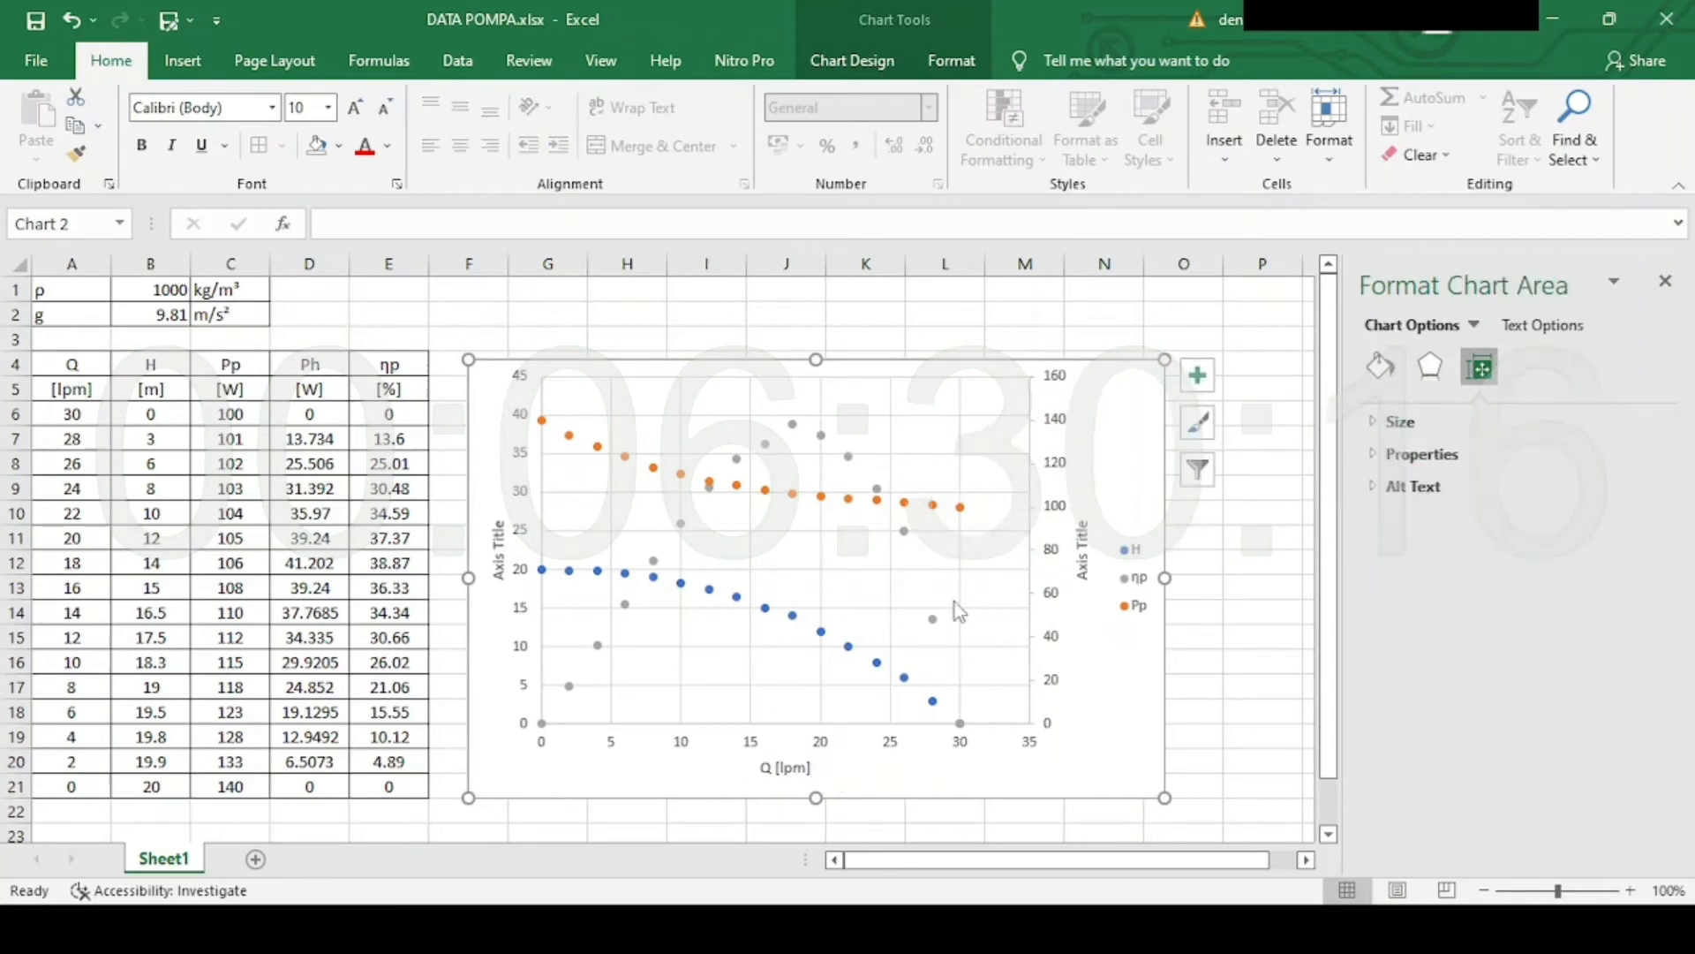
Check which axis the Pp series uses and set the secondary vertical axis title to "Pp [W]".
click(932, 505)
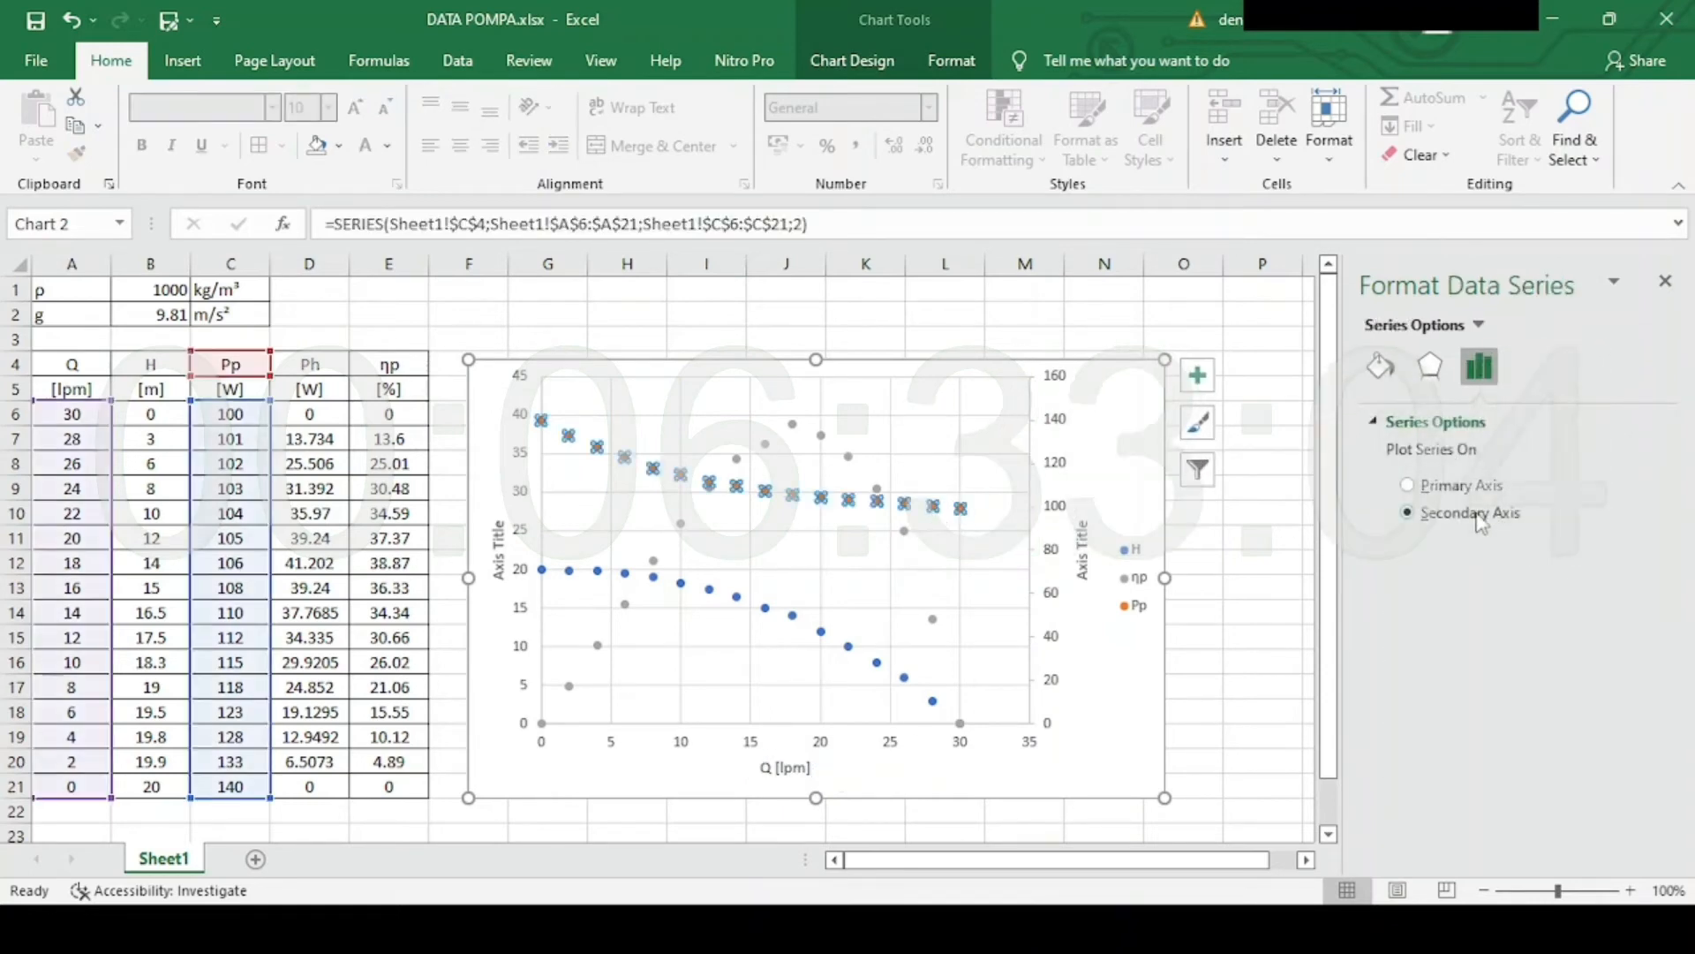
click(1082, 530)
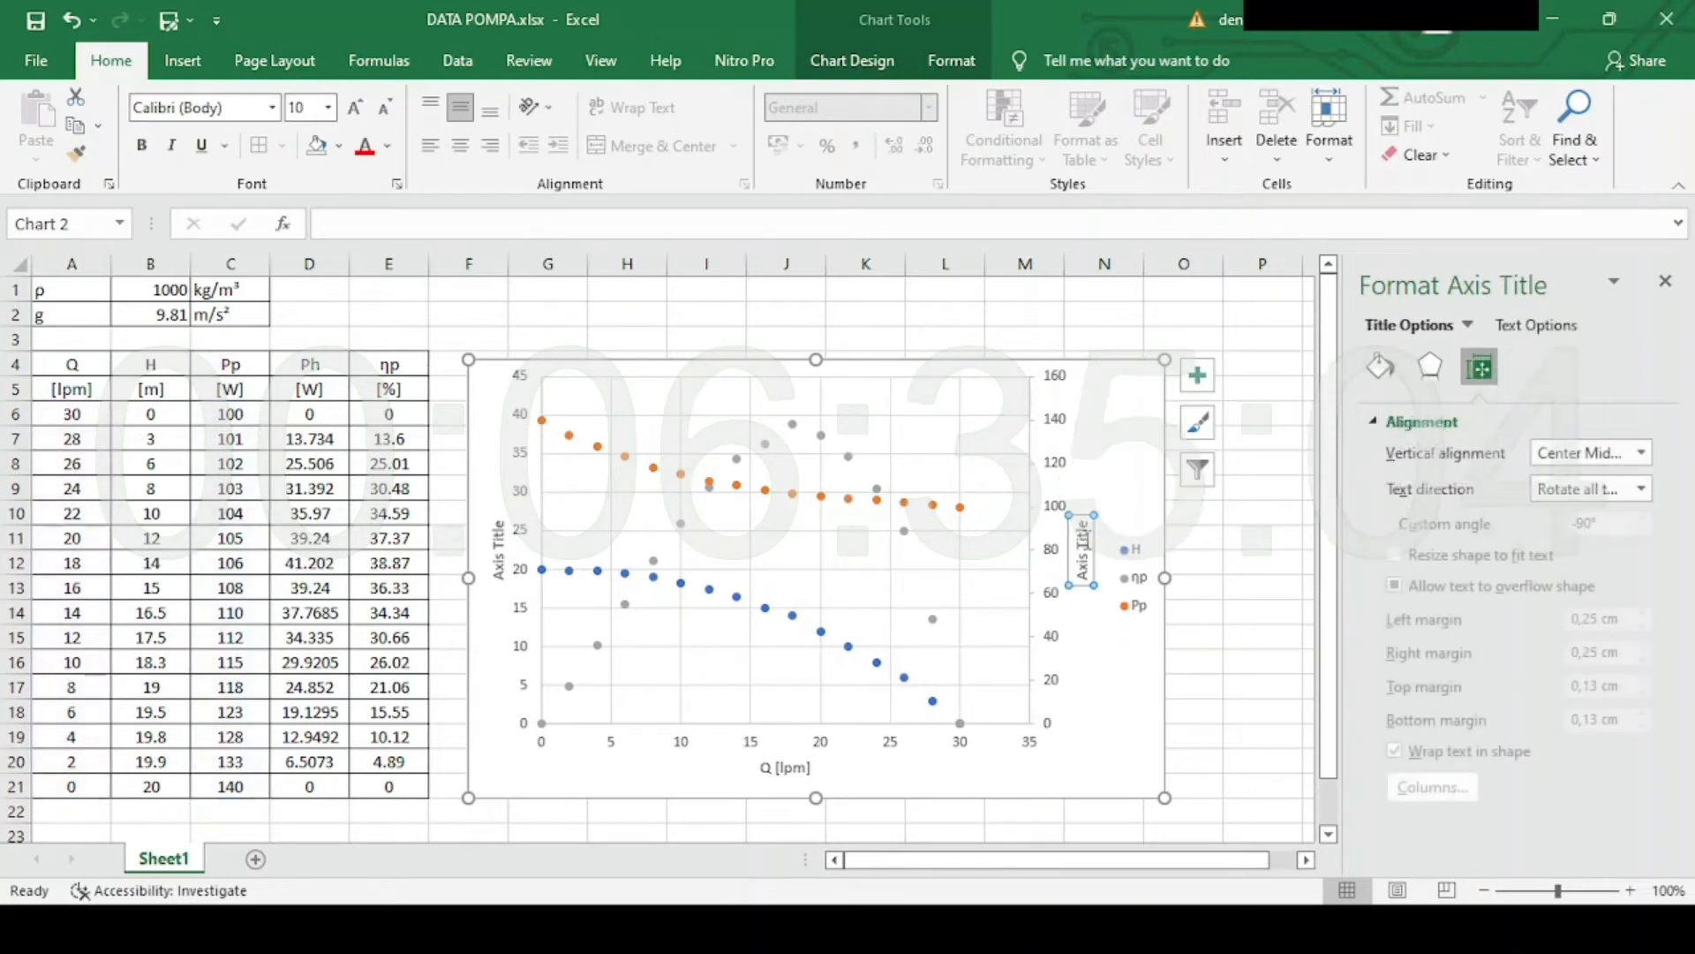
key(BackSpace)
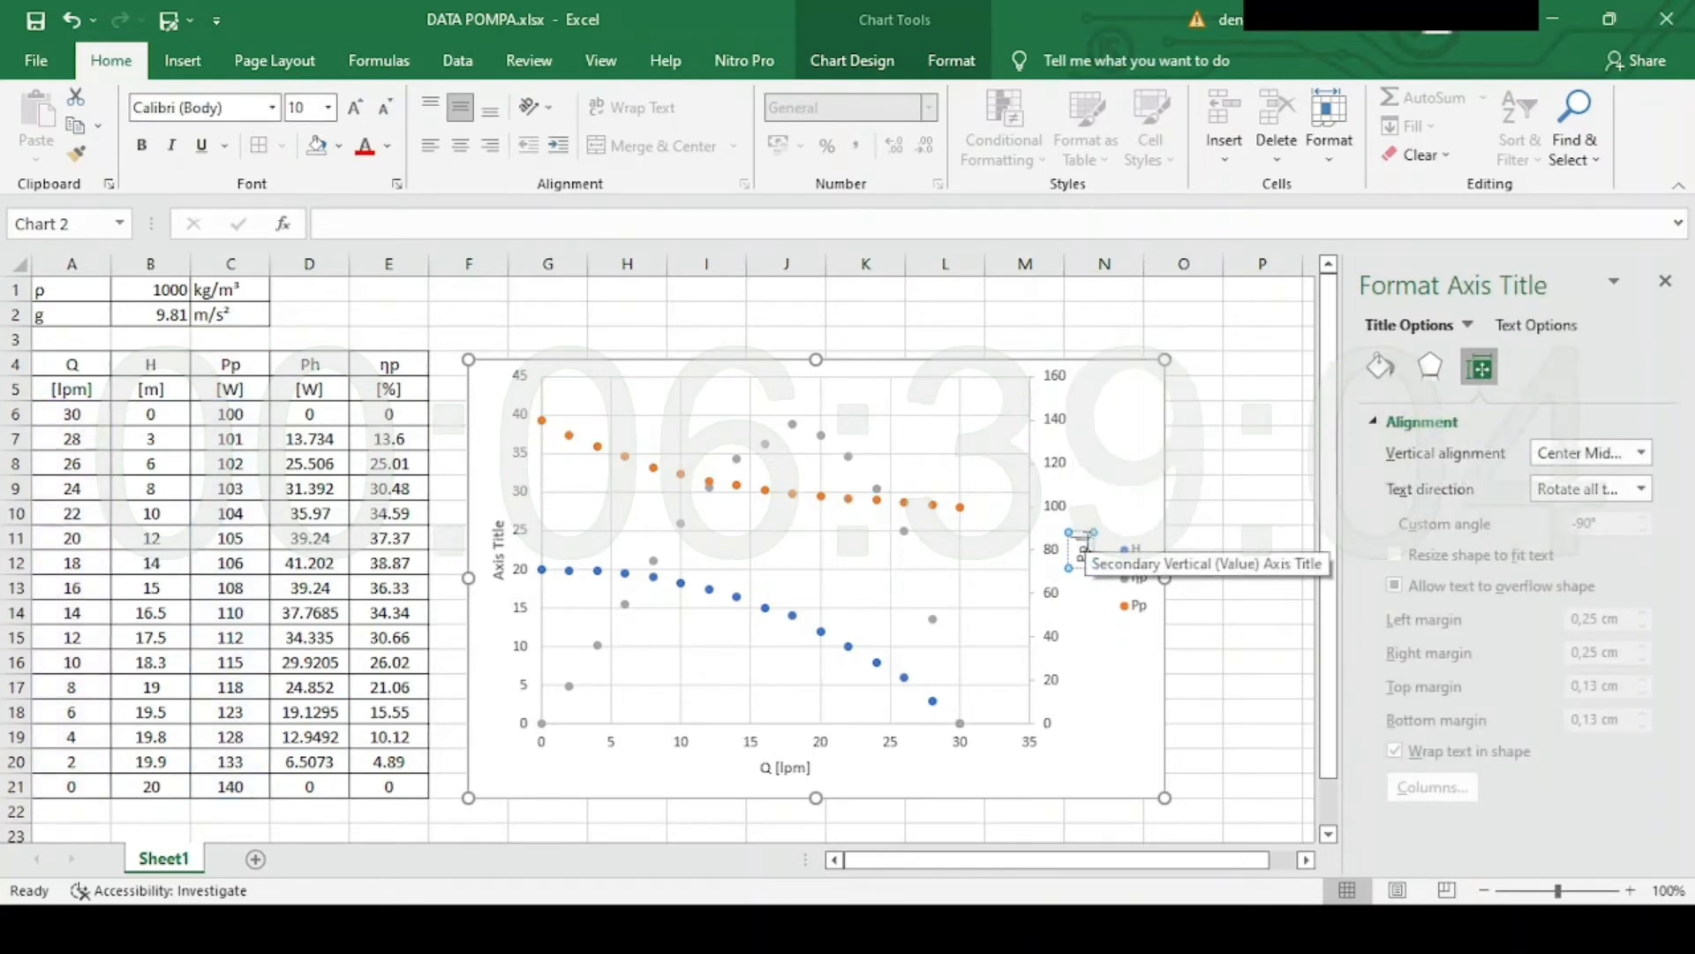
text(Pp [W])
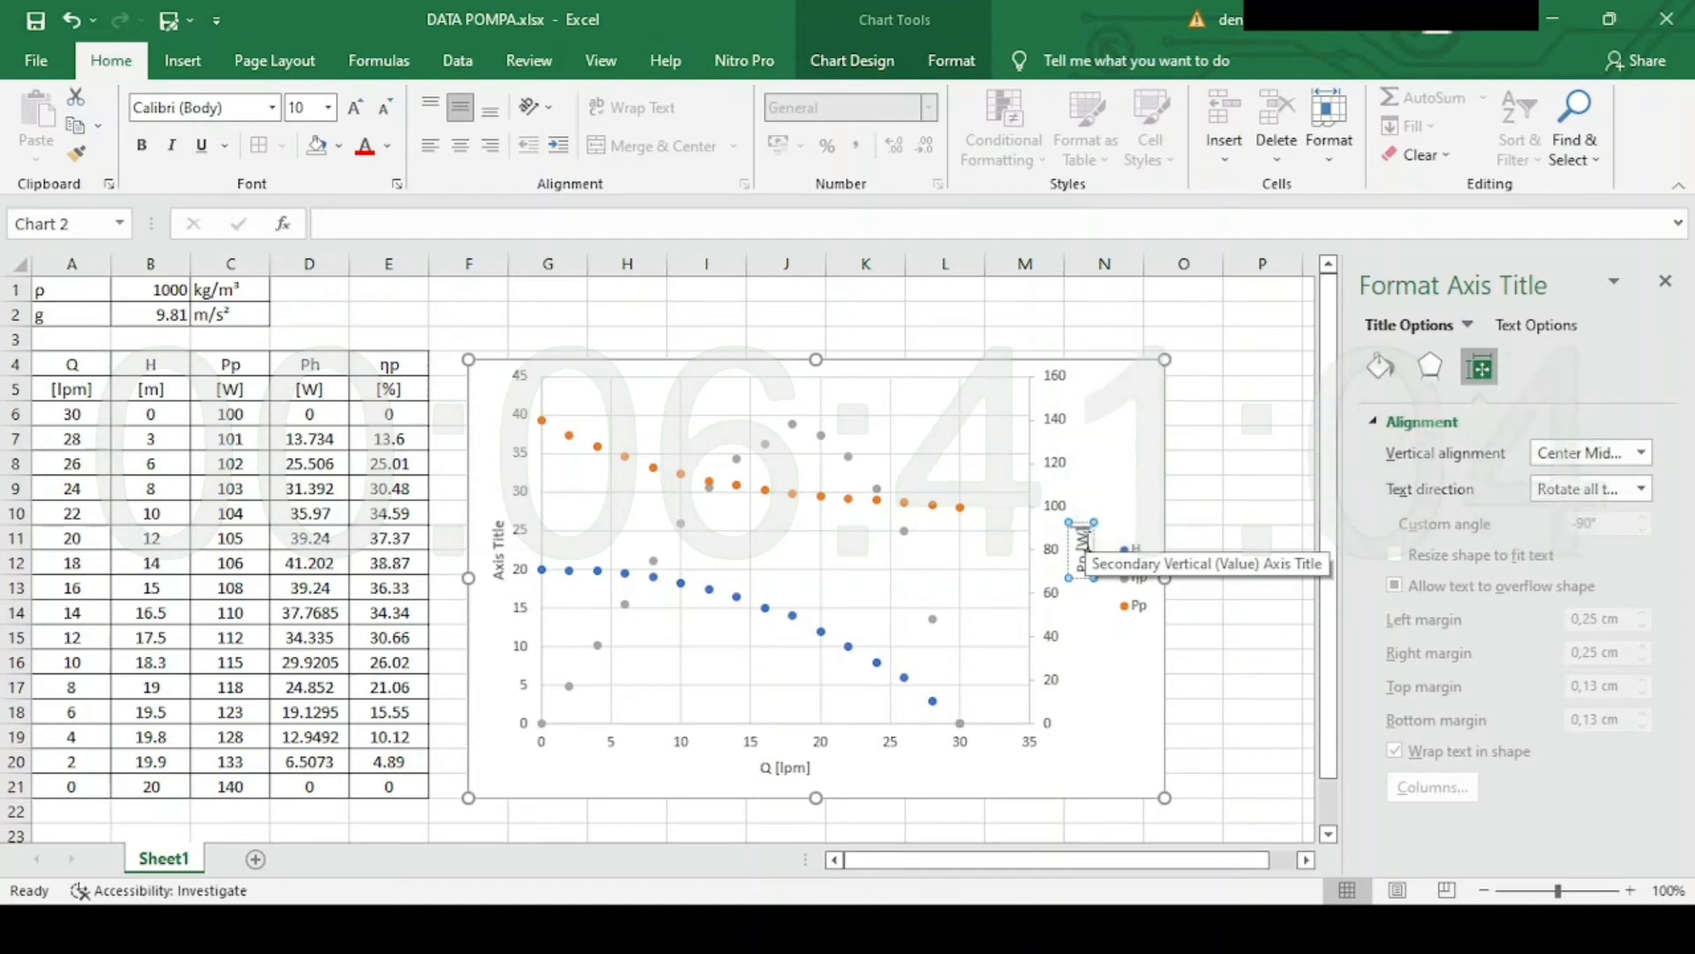
click(901, 481)
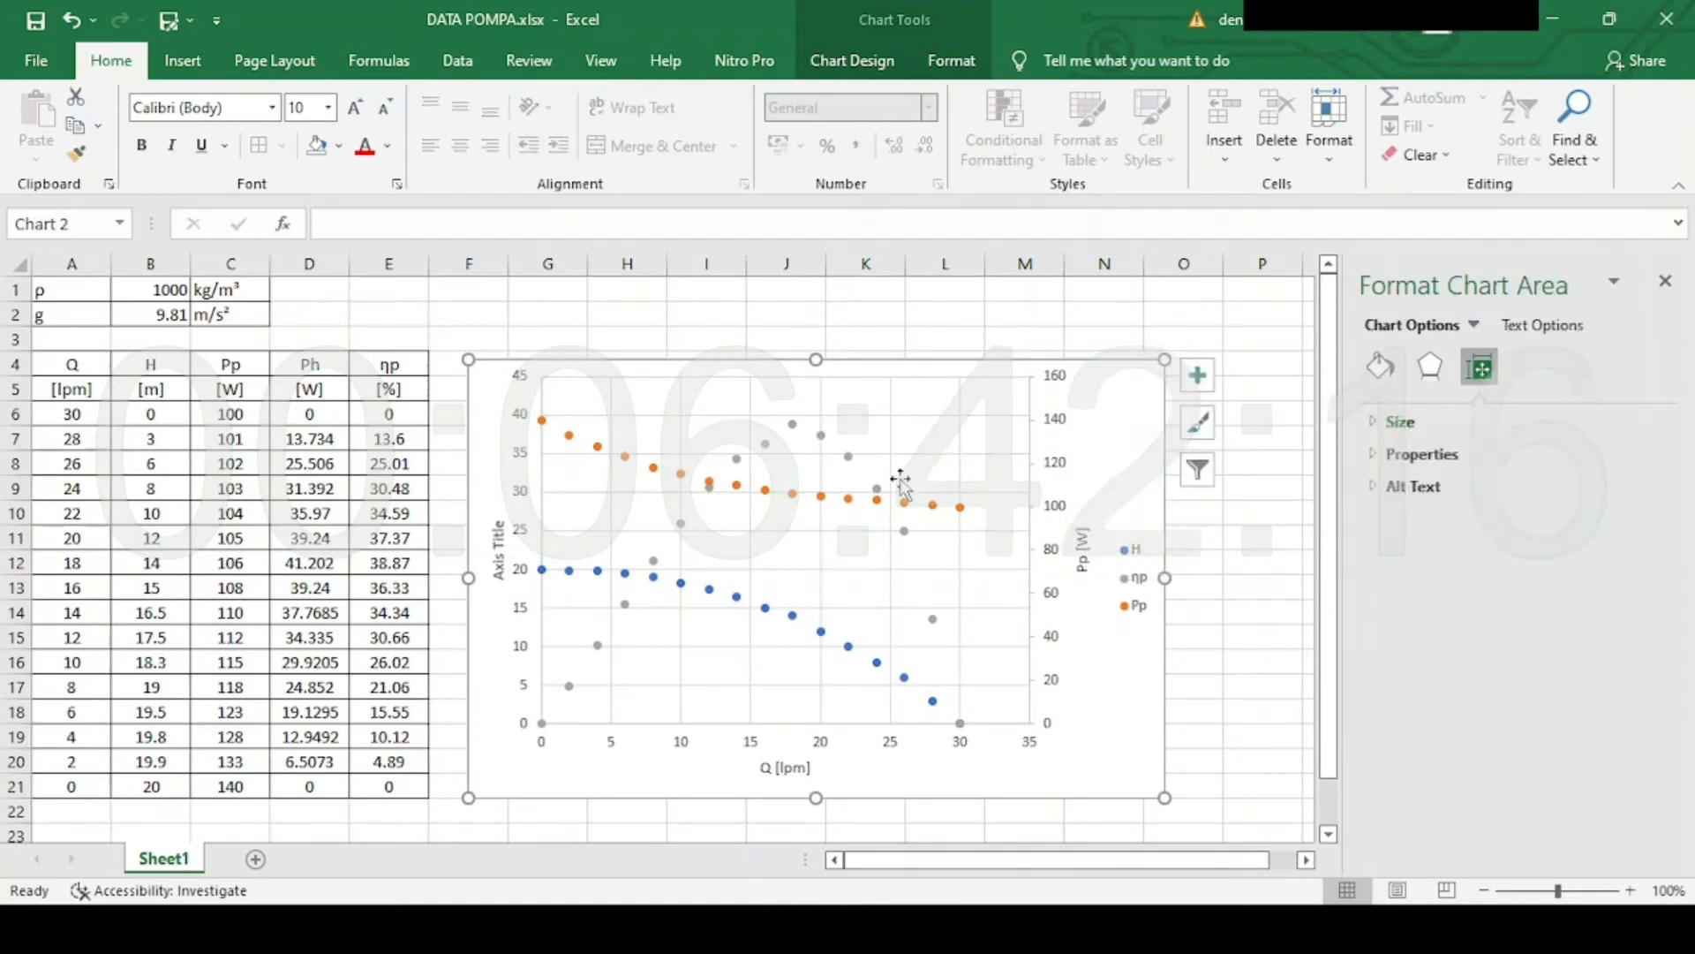
Identify the series on the primary axis and begin replacing the primary vertical axis title with "H [m],".
click(849, 457)
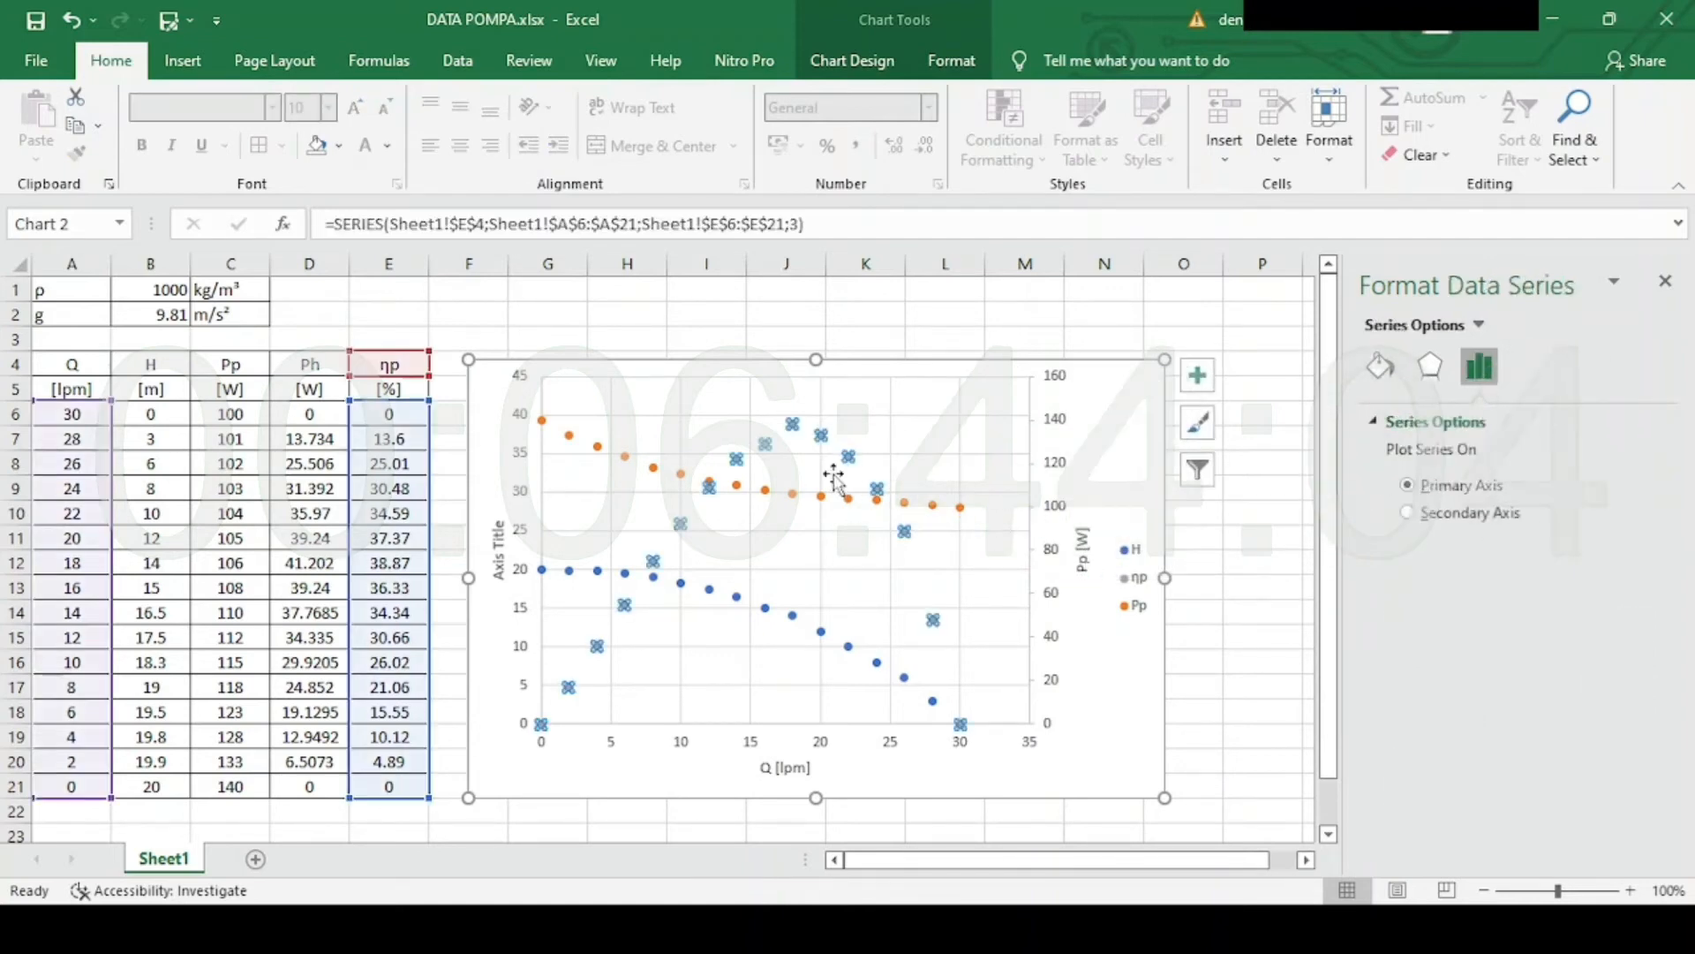
click(682, 585)
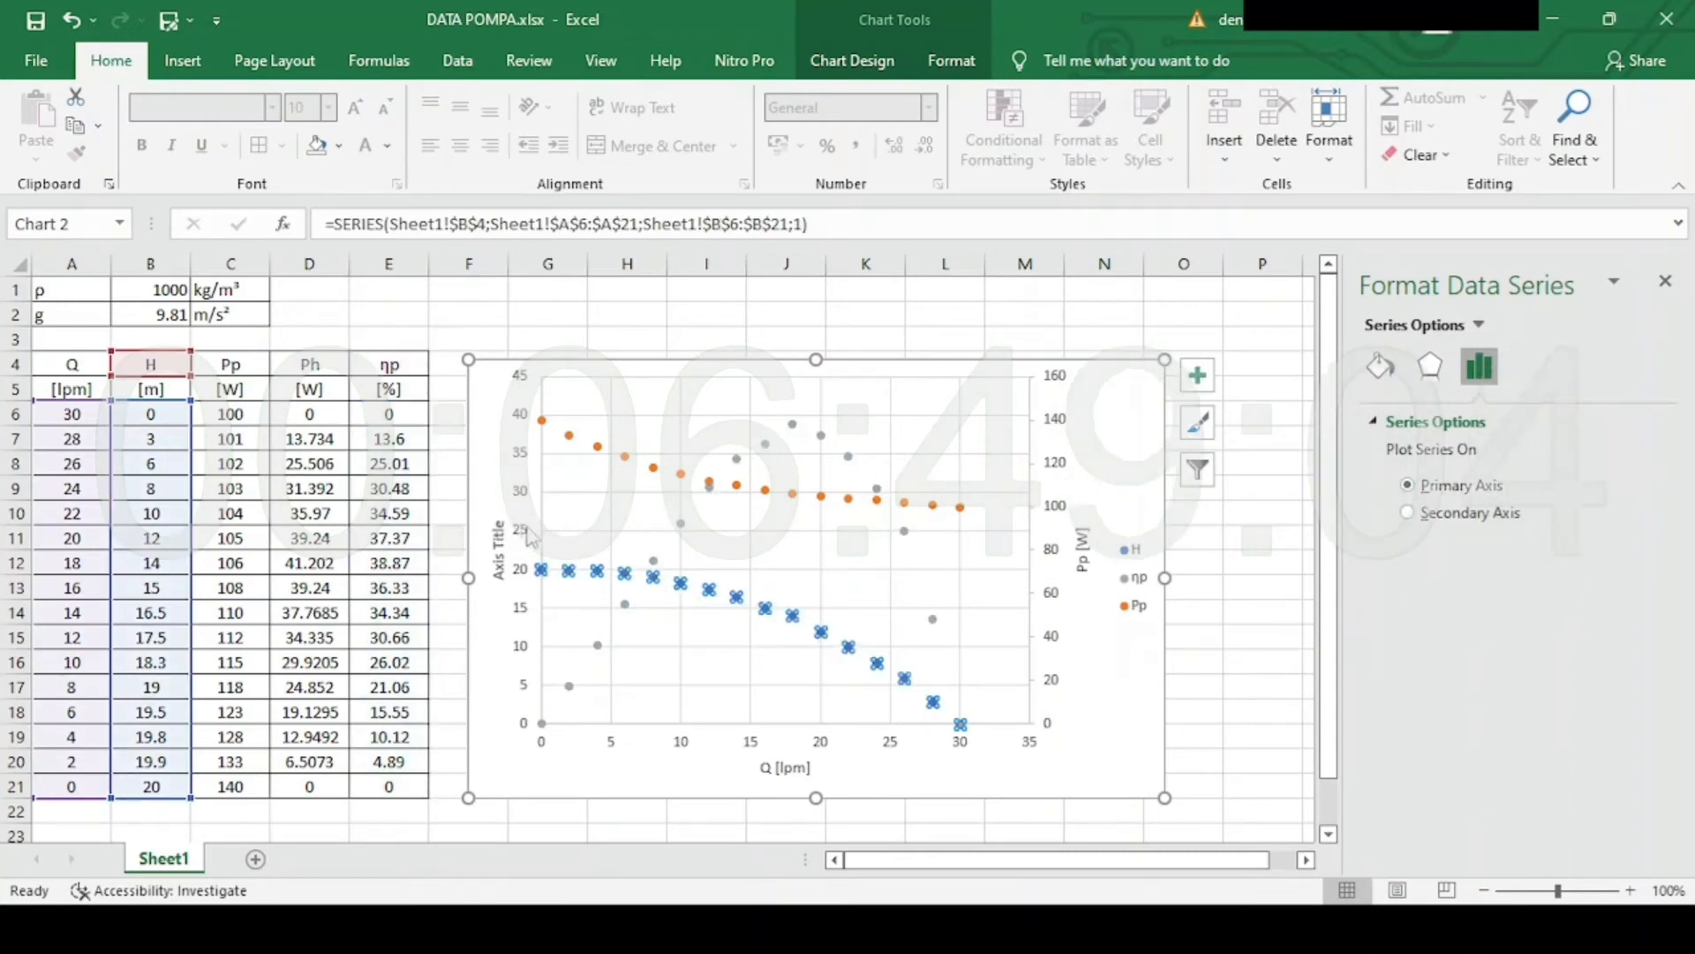
click(497, 536)
triple_click(500, 546)
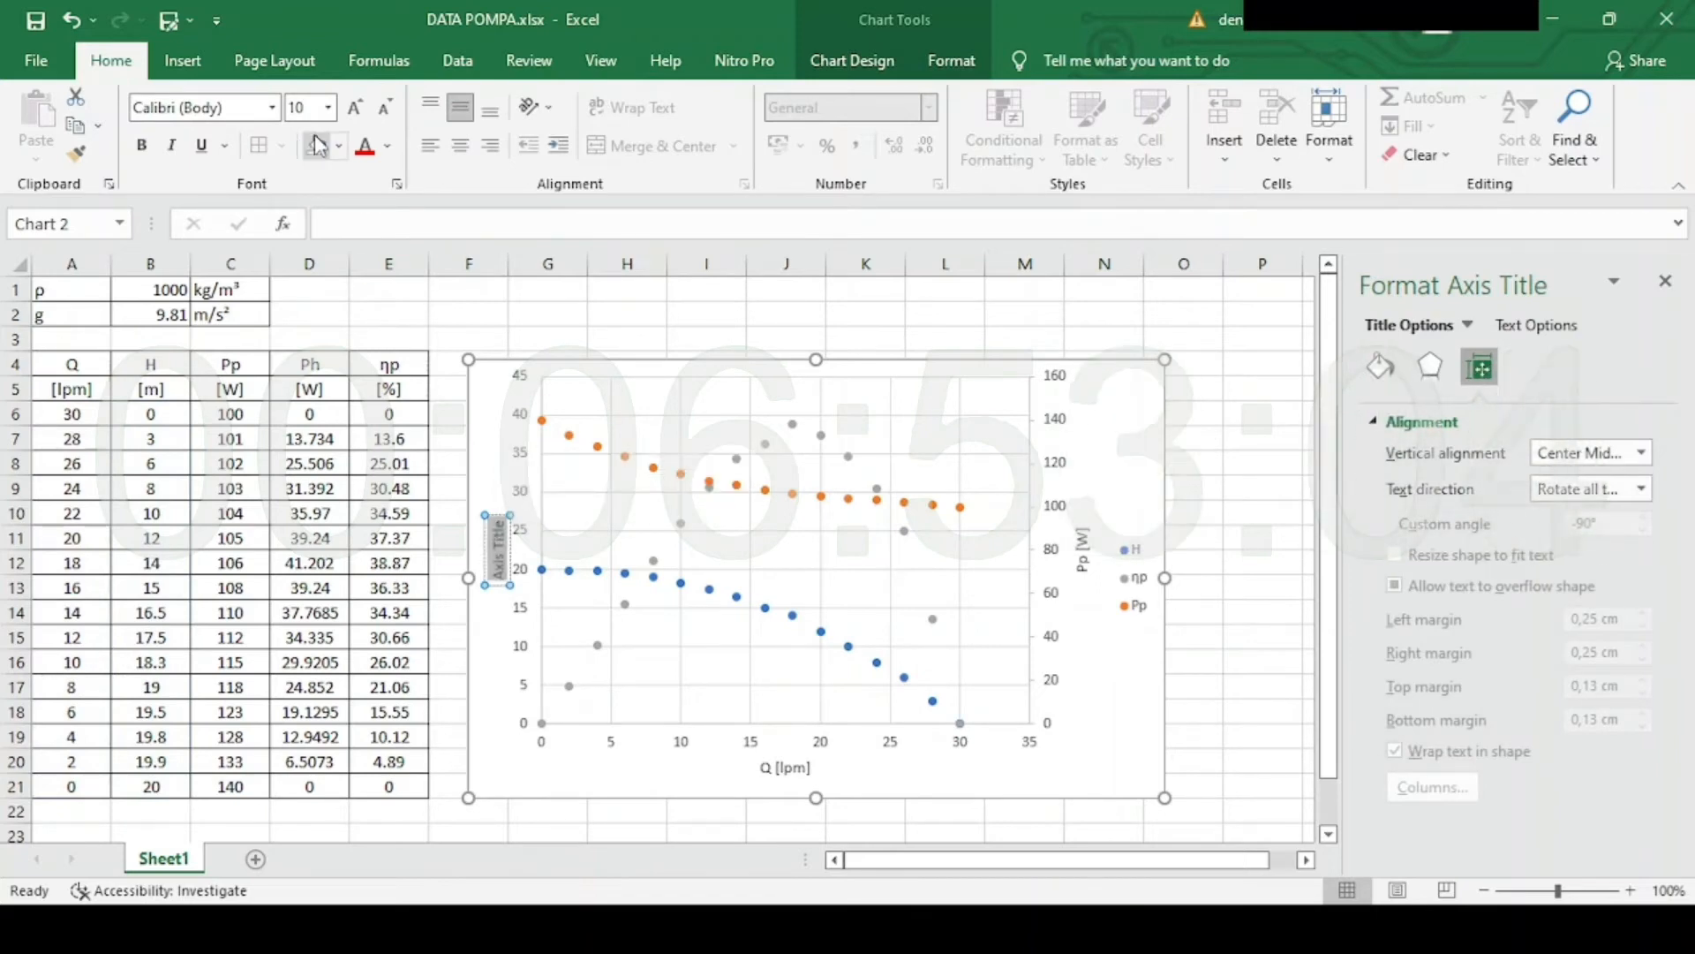
click(356, 220)
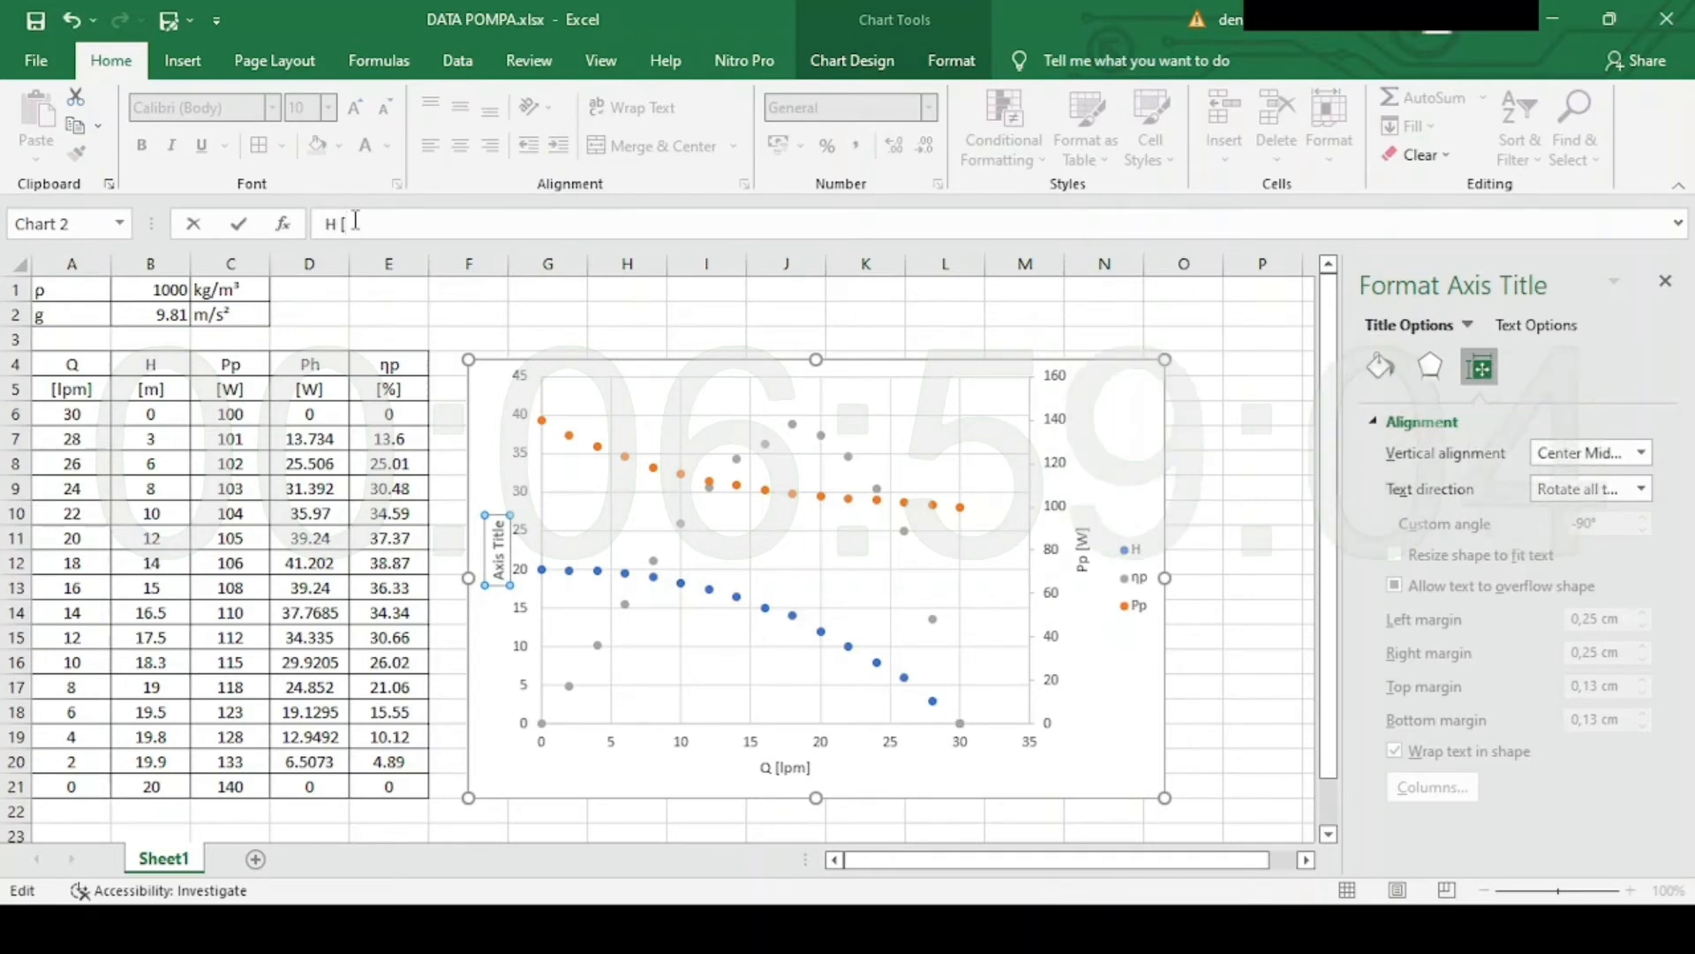
text(m)
key(BackSpace)
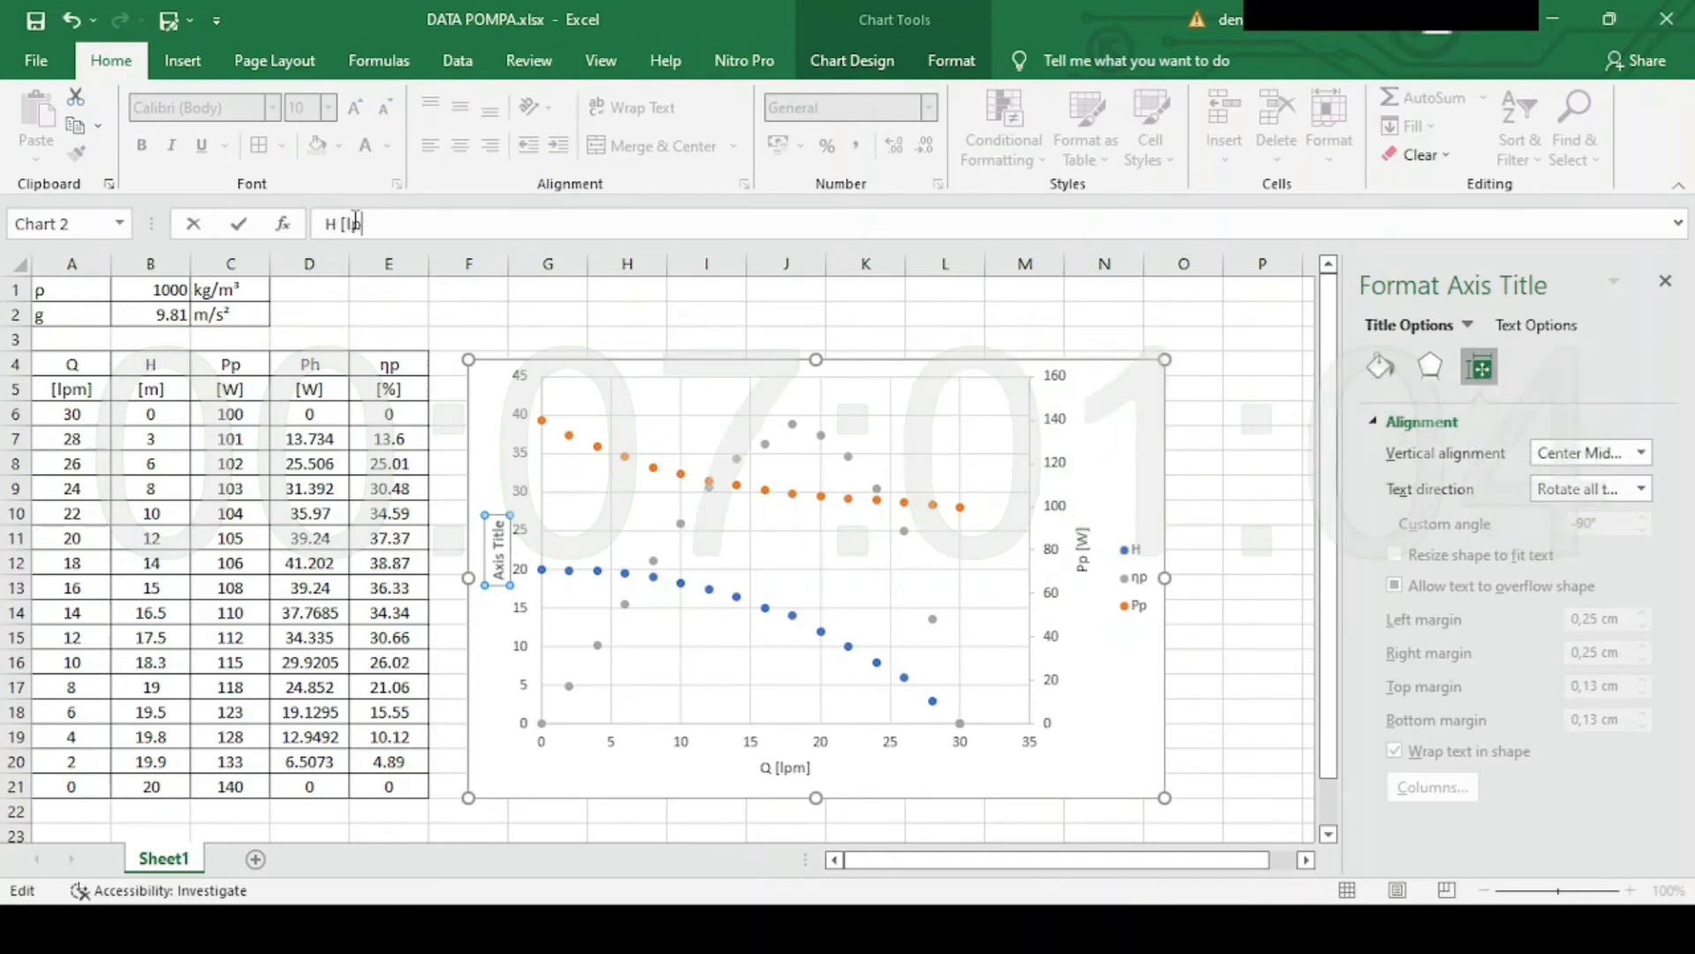
key(BackSpace)
text(m])
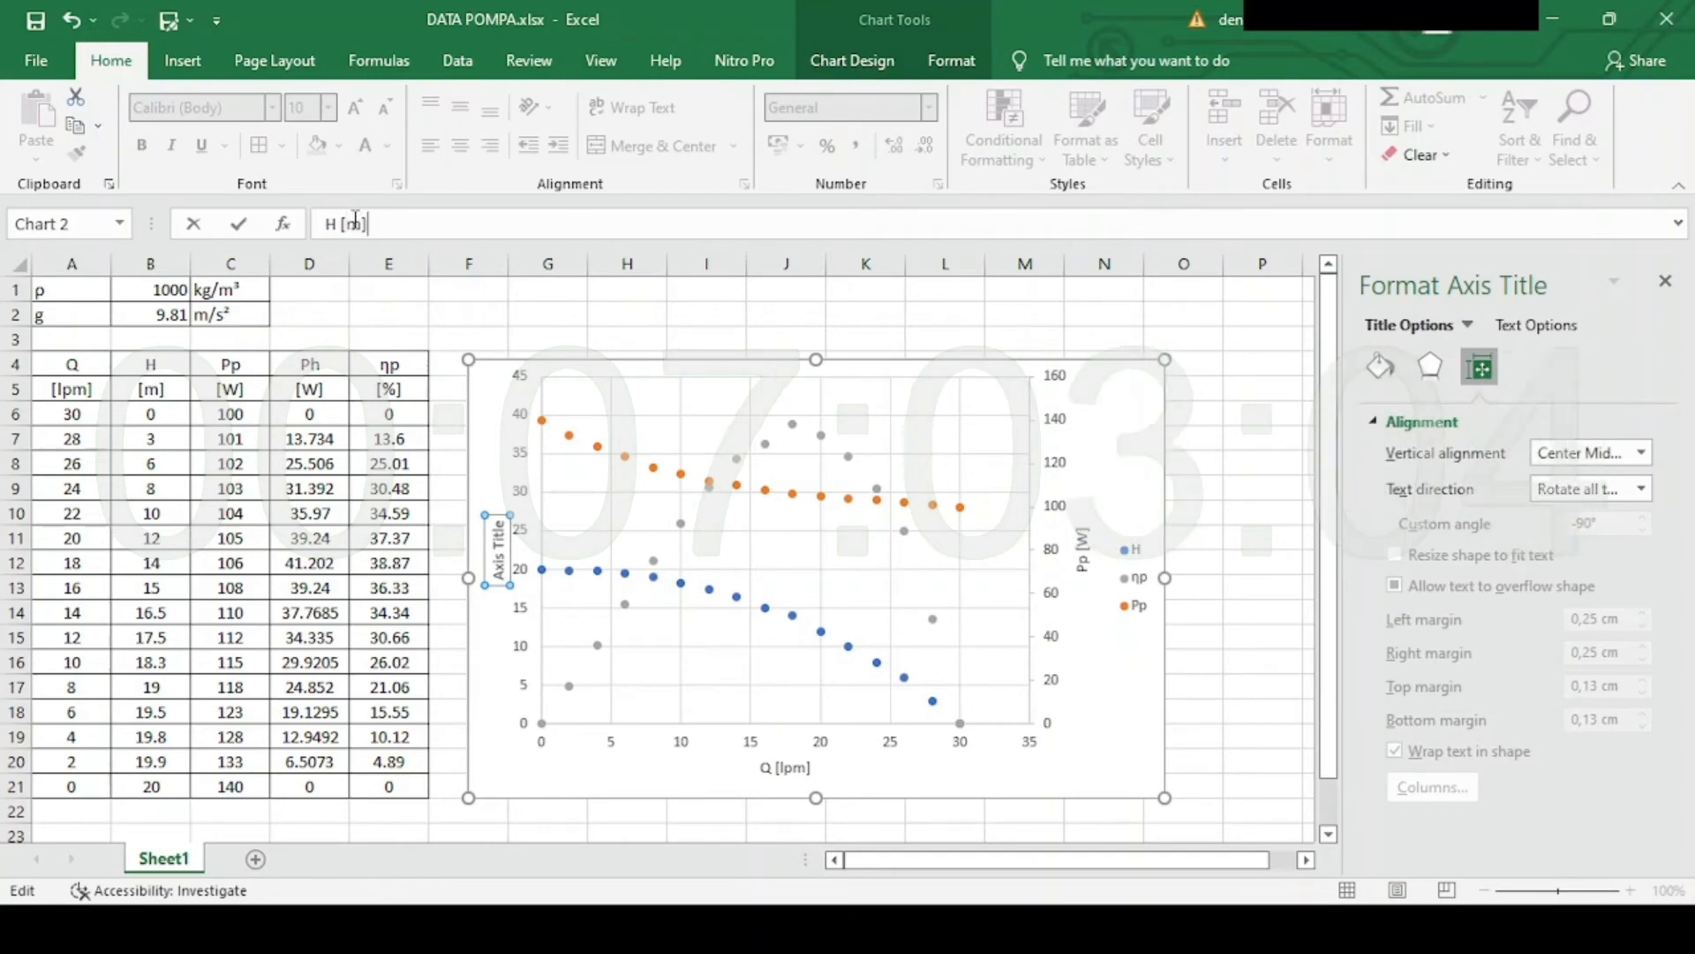
text(,)
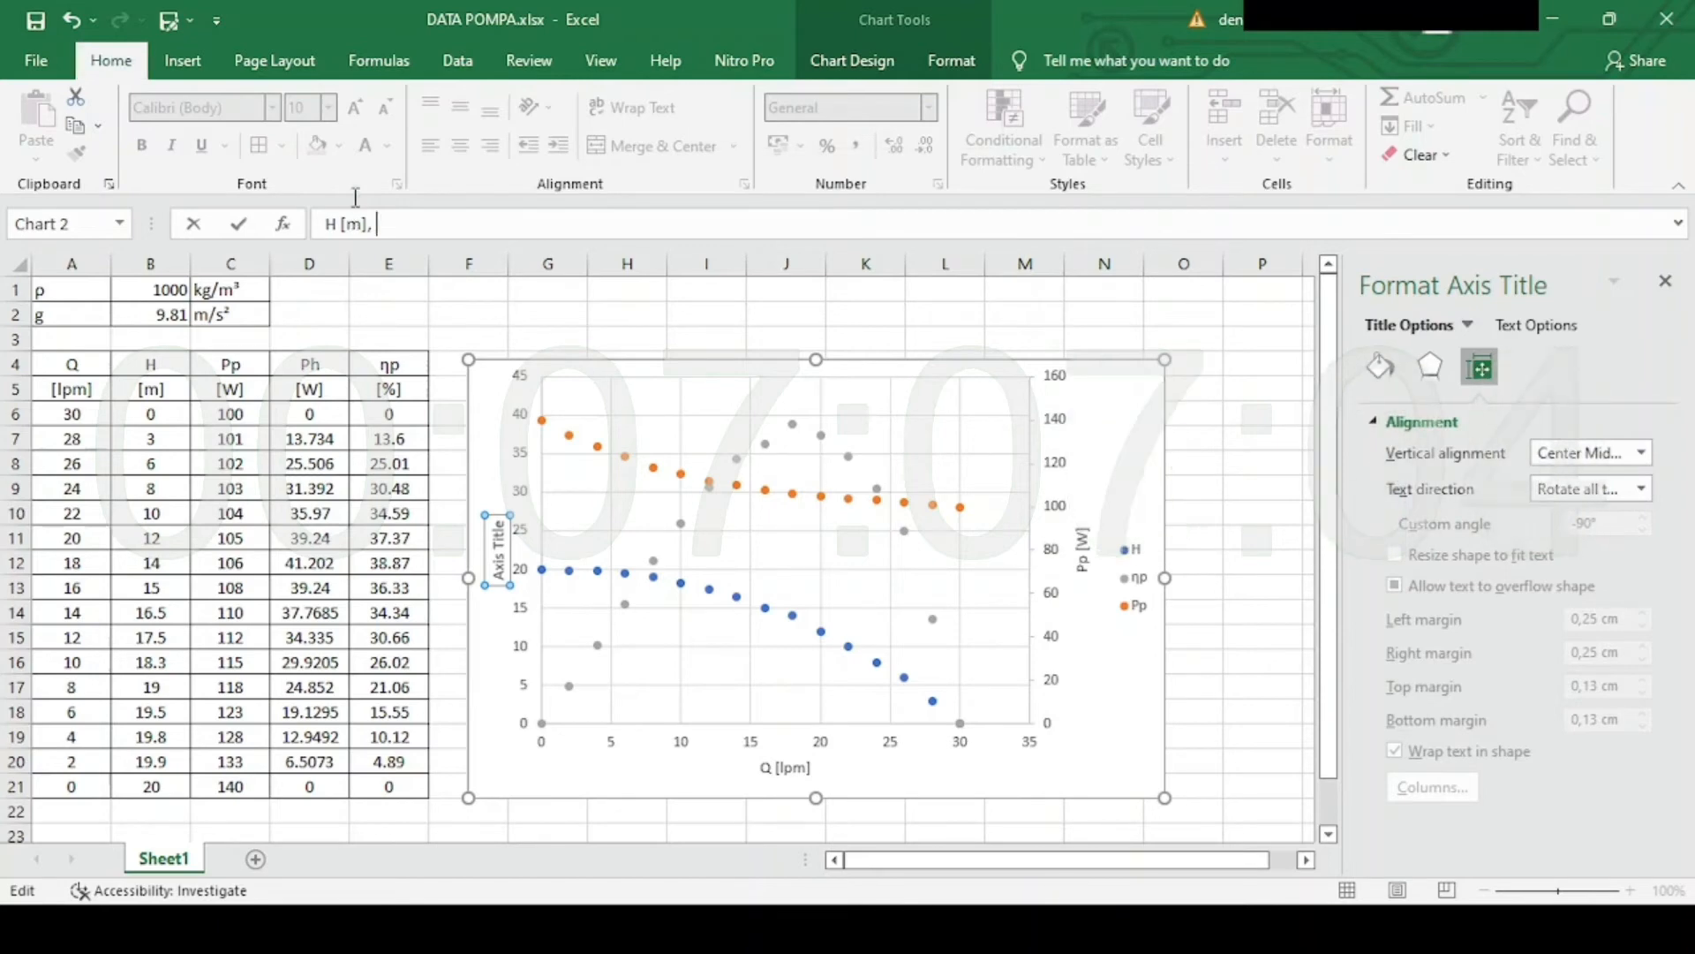
Insert the Greek small letter eta symbol and complete the primary vertical axis title as "H [m], ηp [%]".
key(alt+n)
key(u)
click(684, 406)
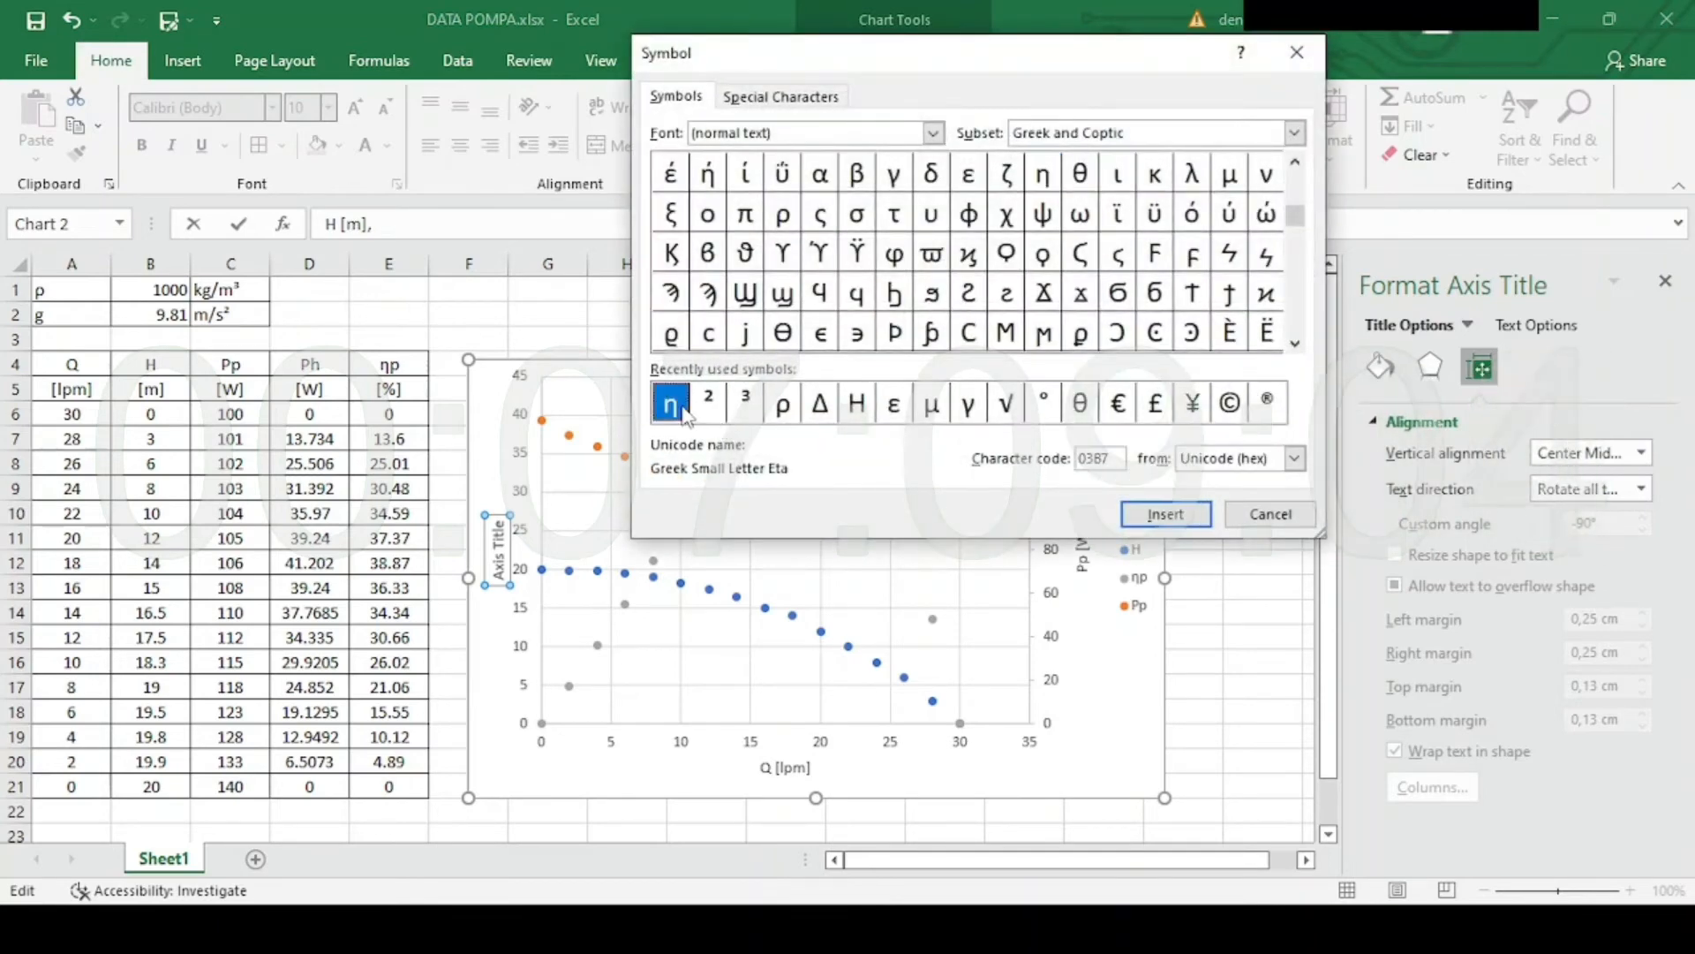
click(1132, 513)
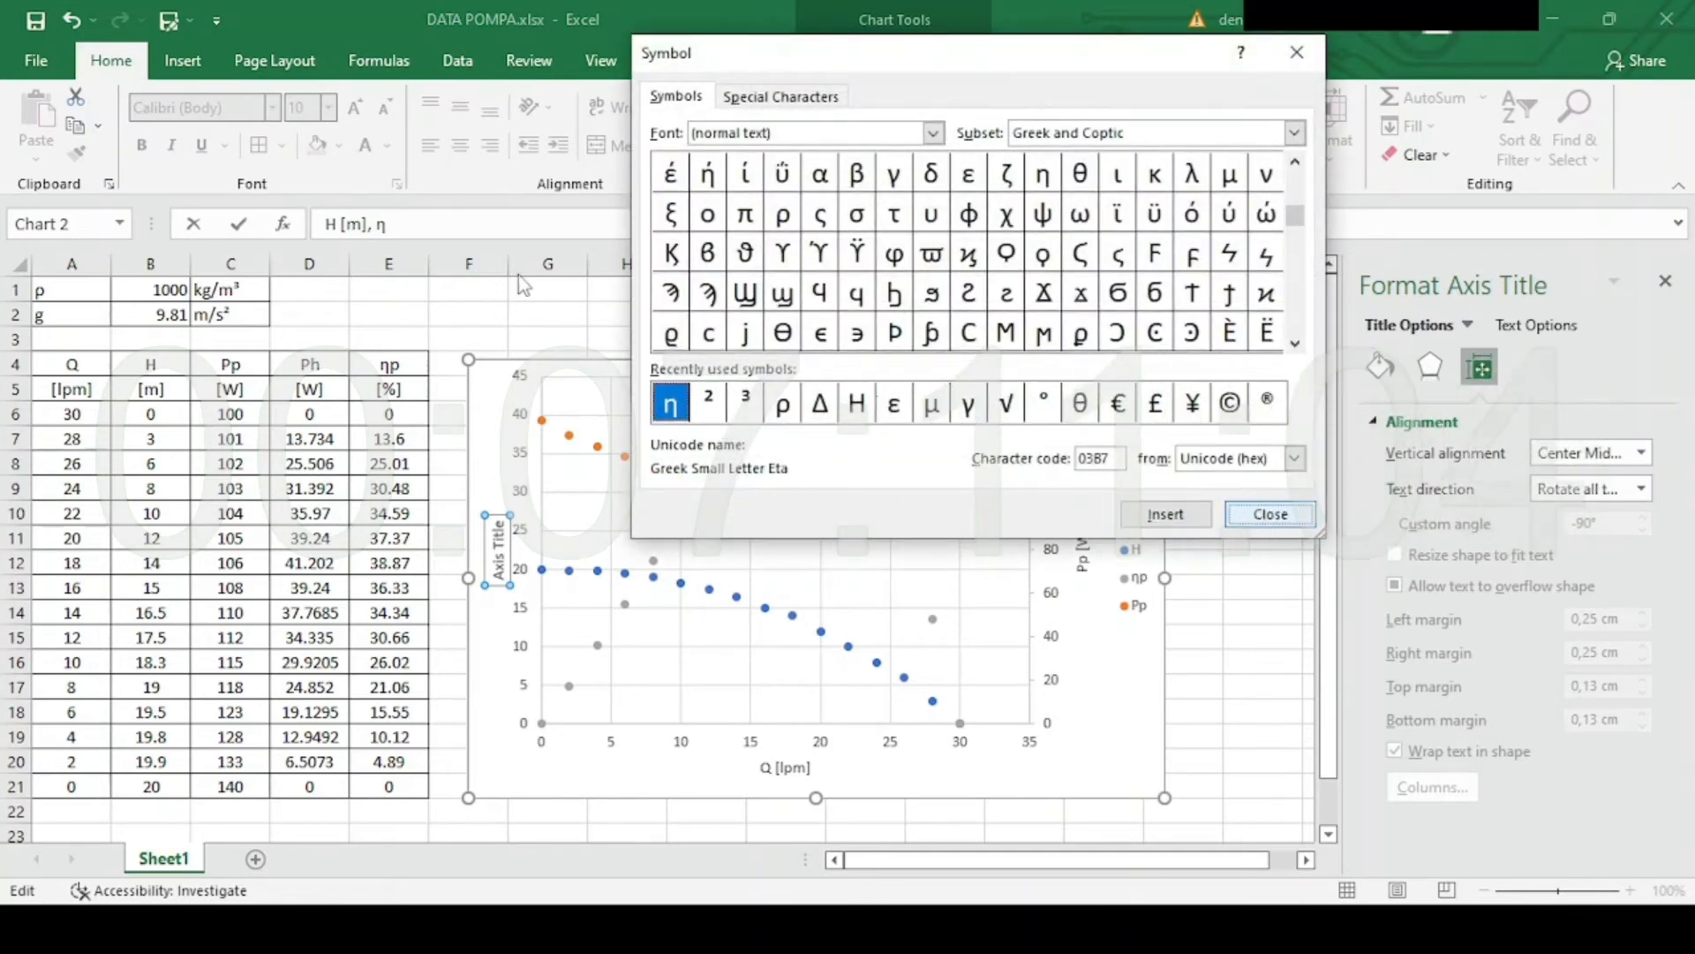
click(1270, 515)
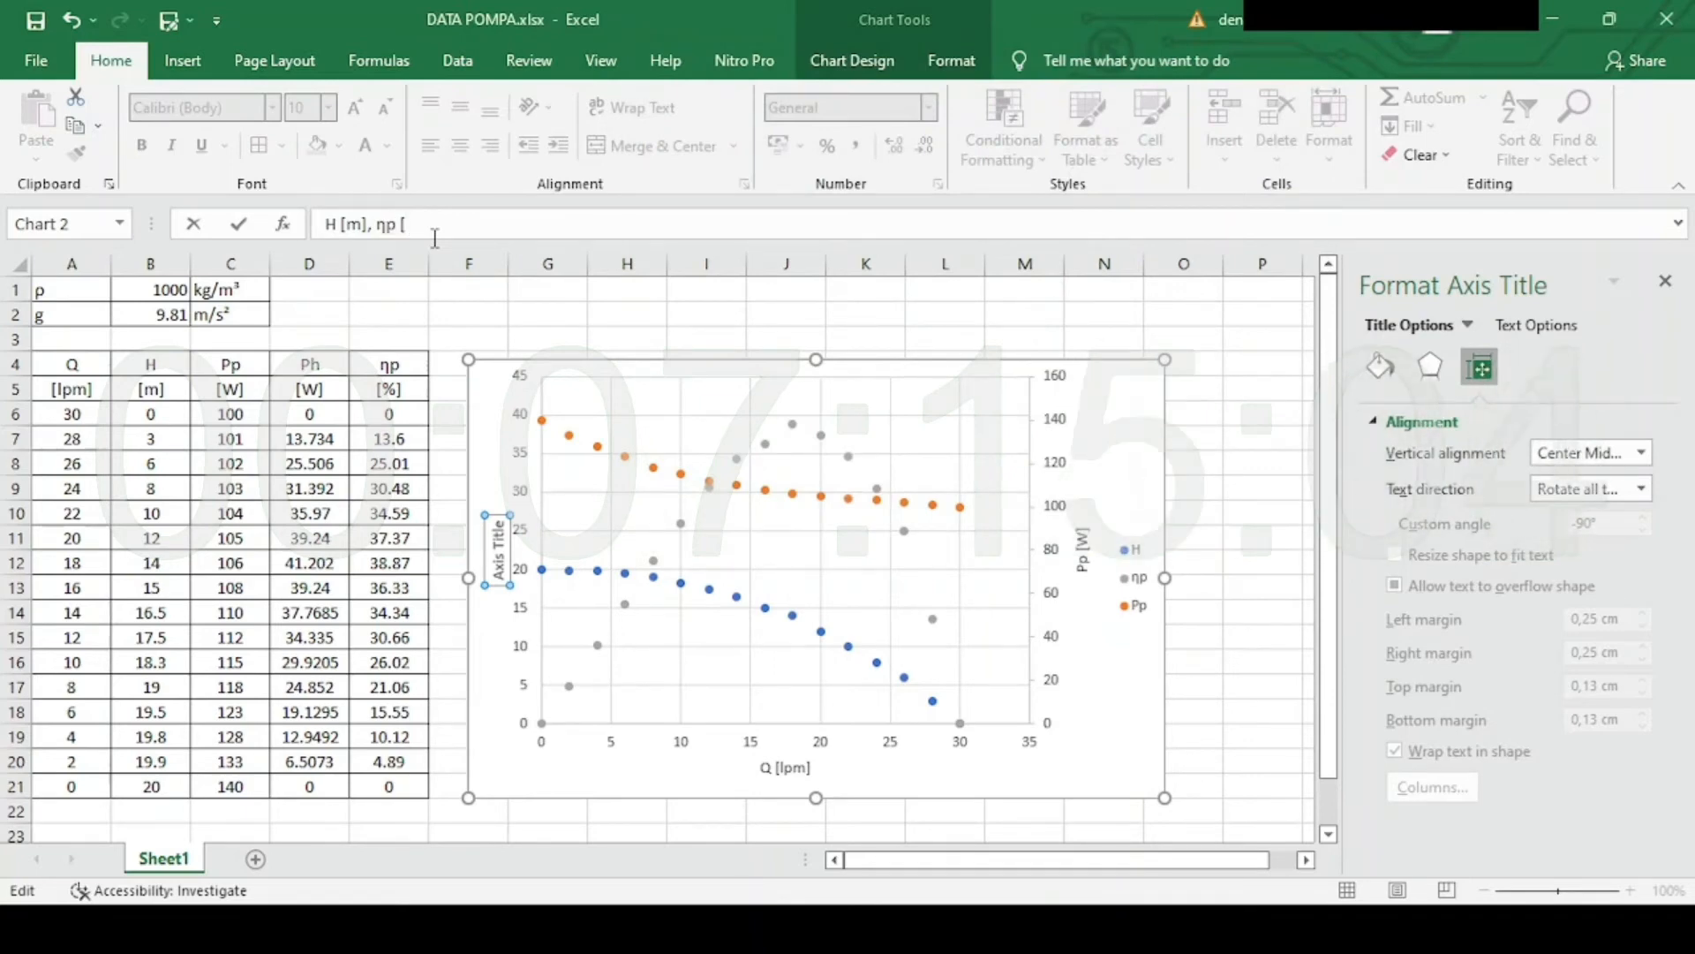
text([%])
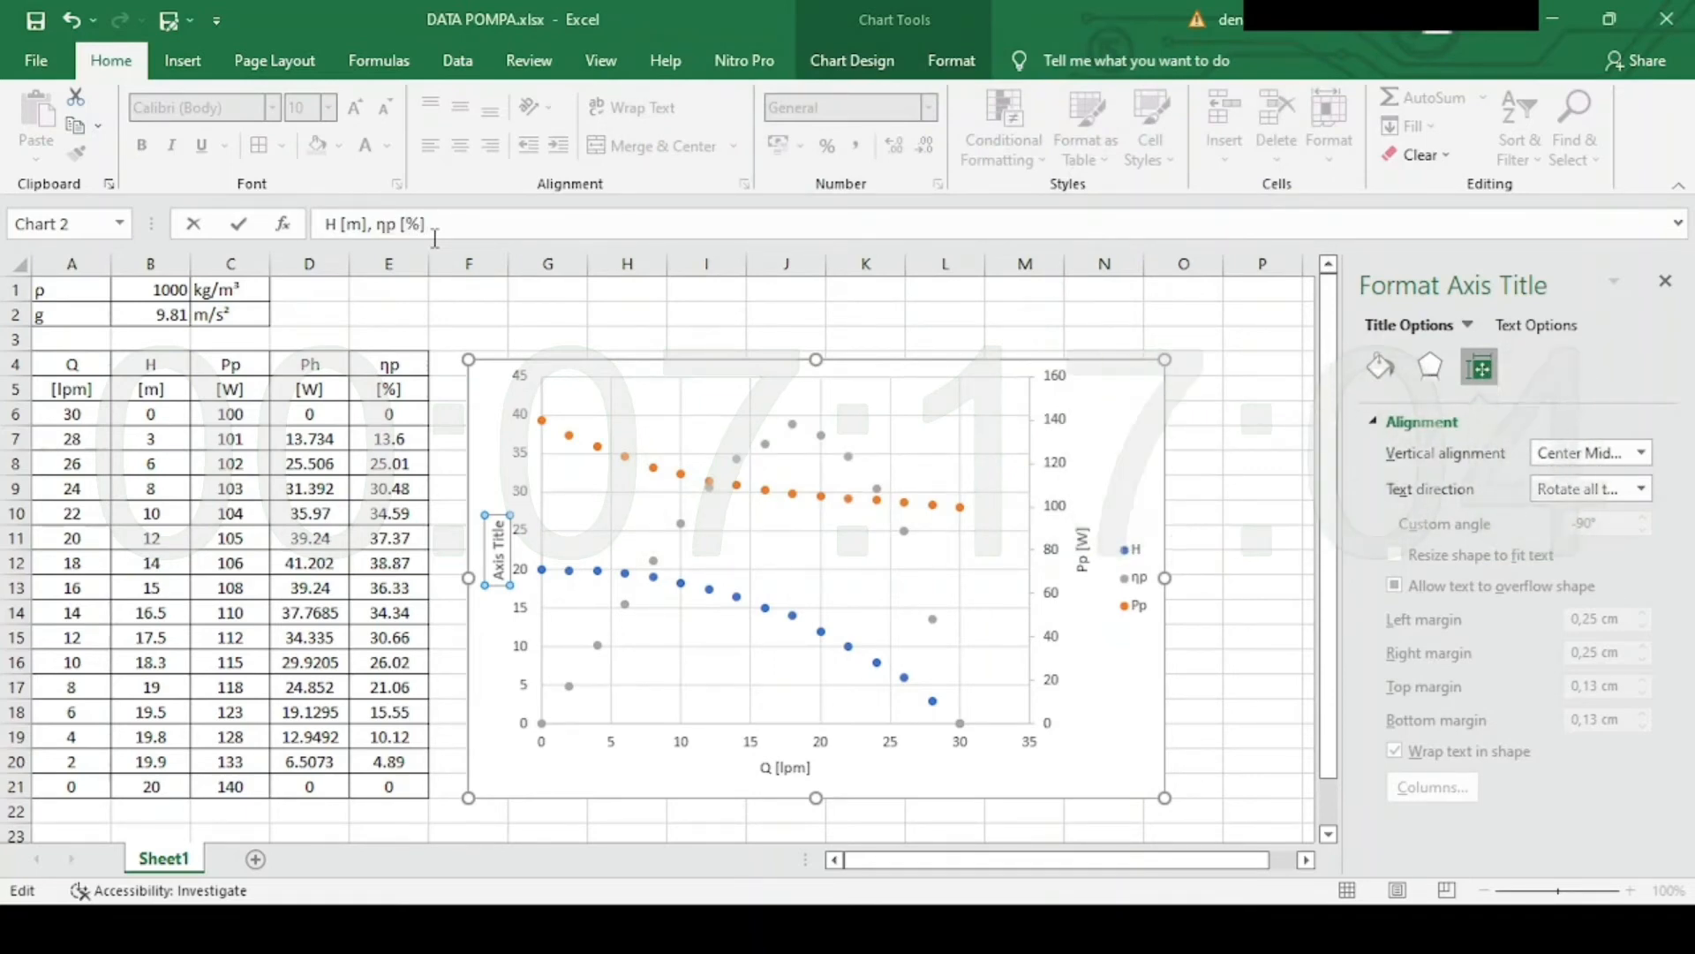
key(Return)
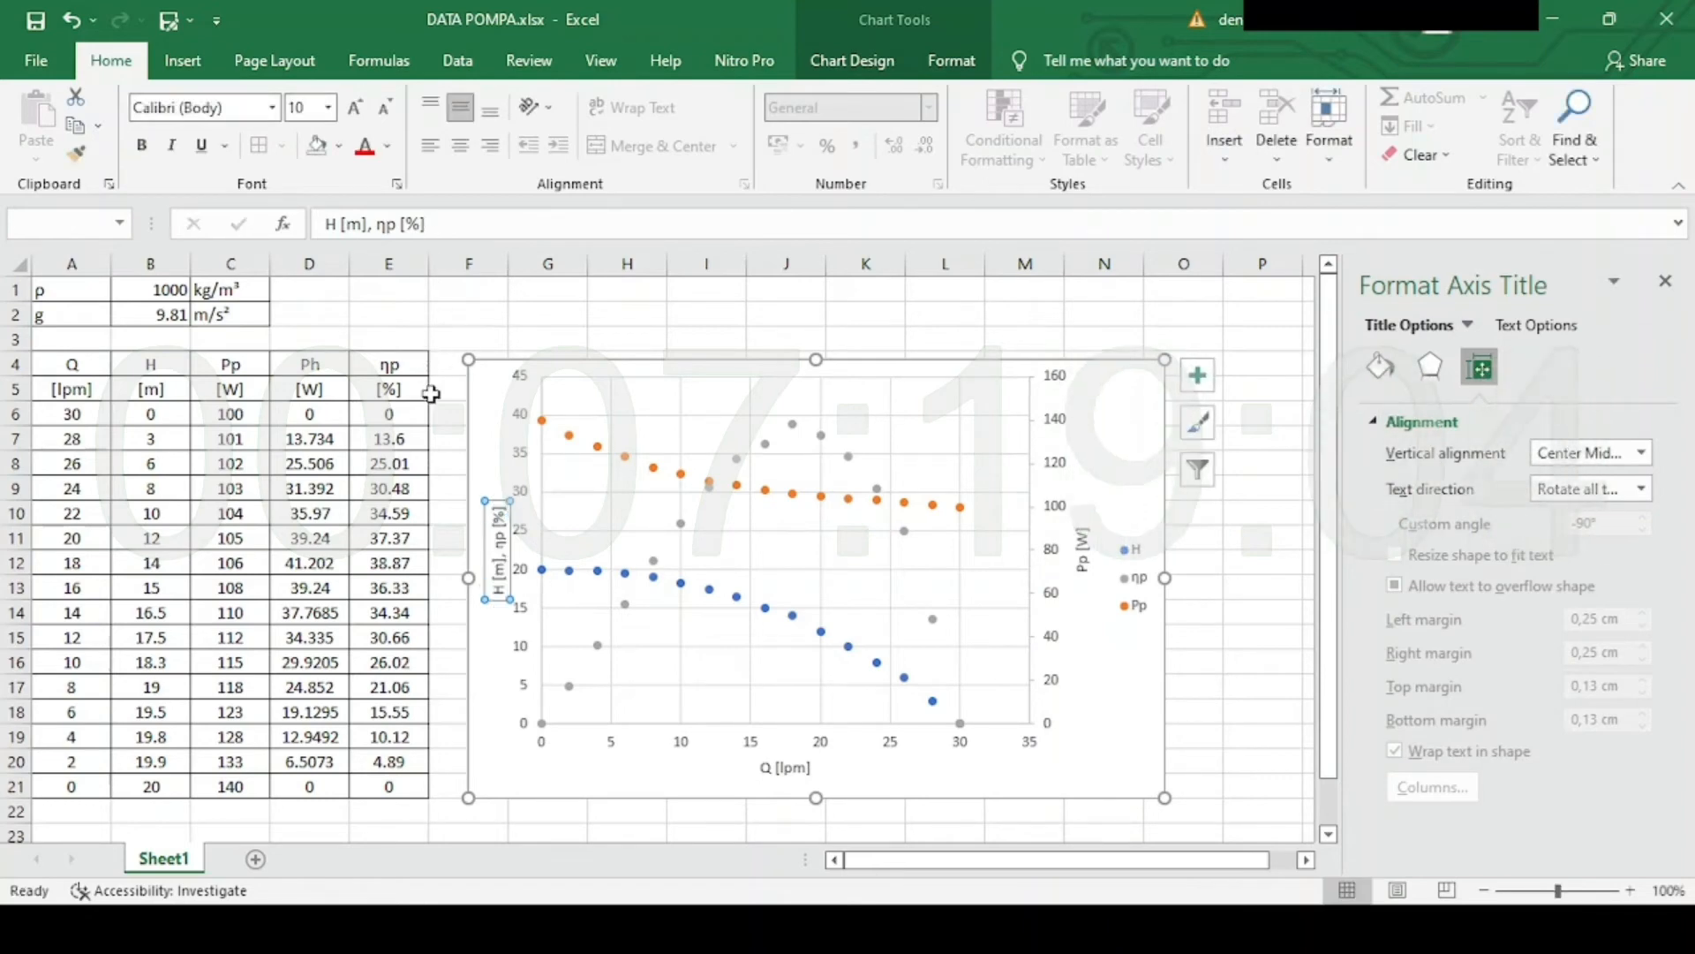
click(495, 447)
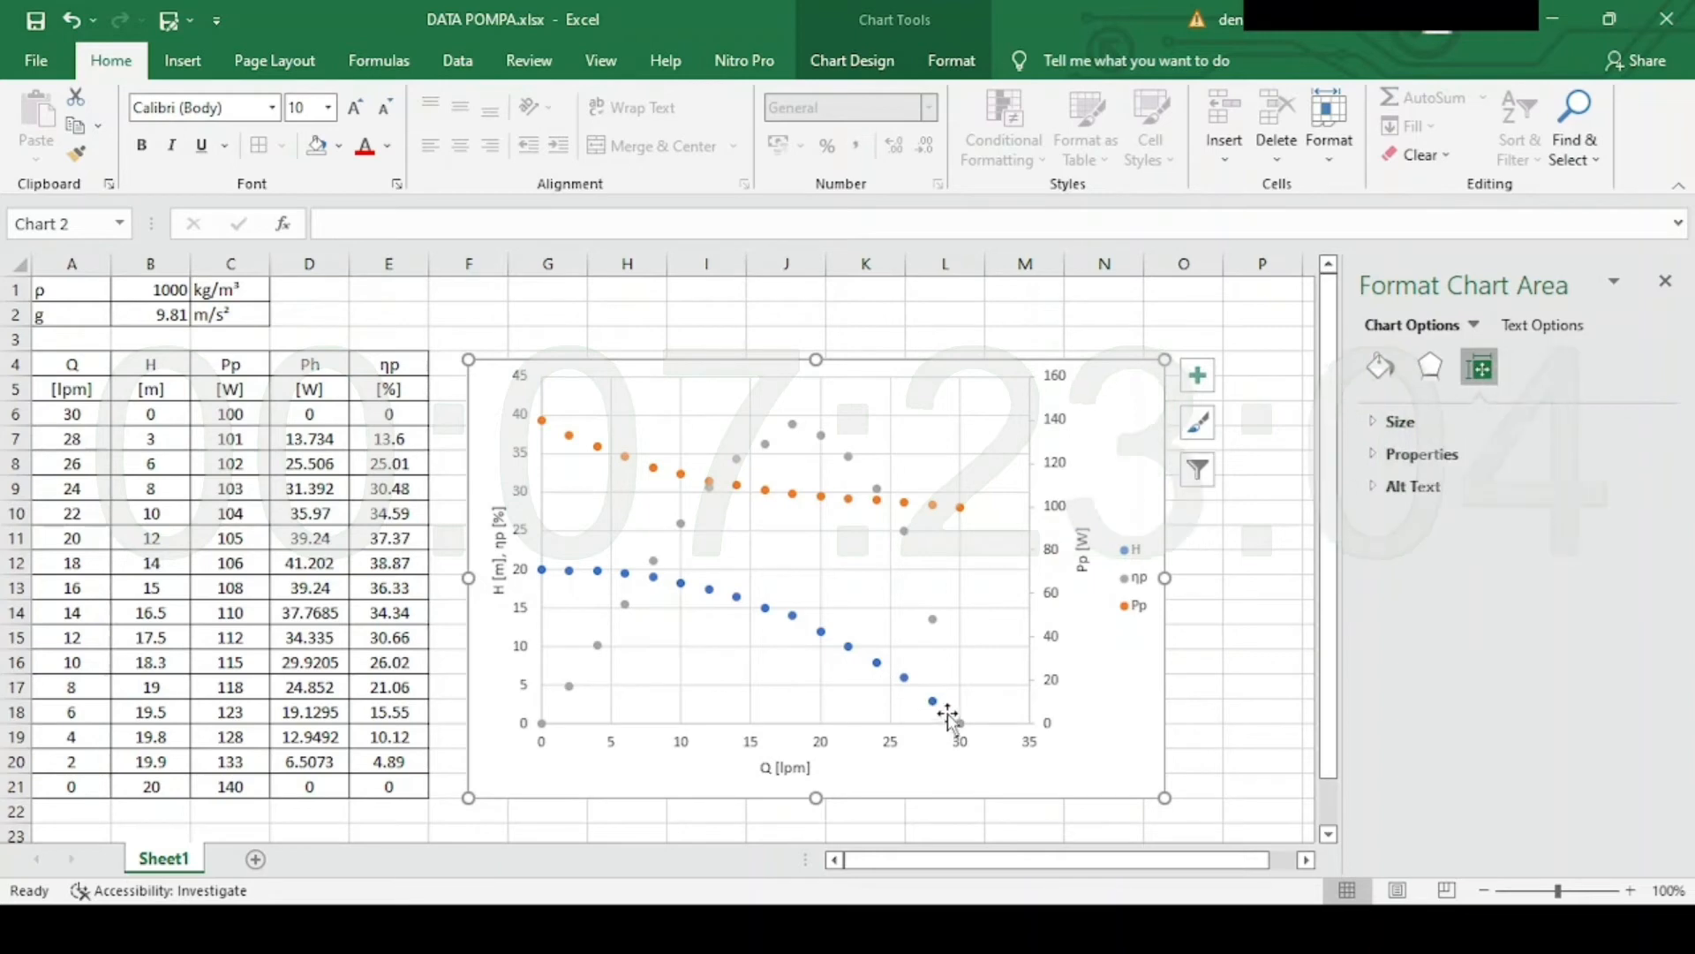
Change the chart type of the H, Pp and ηp series to Scatter with Smooth Lines and Markers.
click(879, 63)
click(1343, 122)
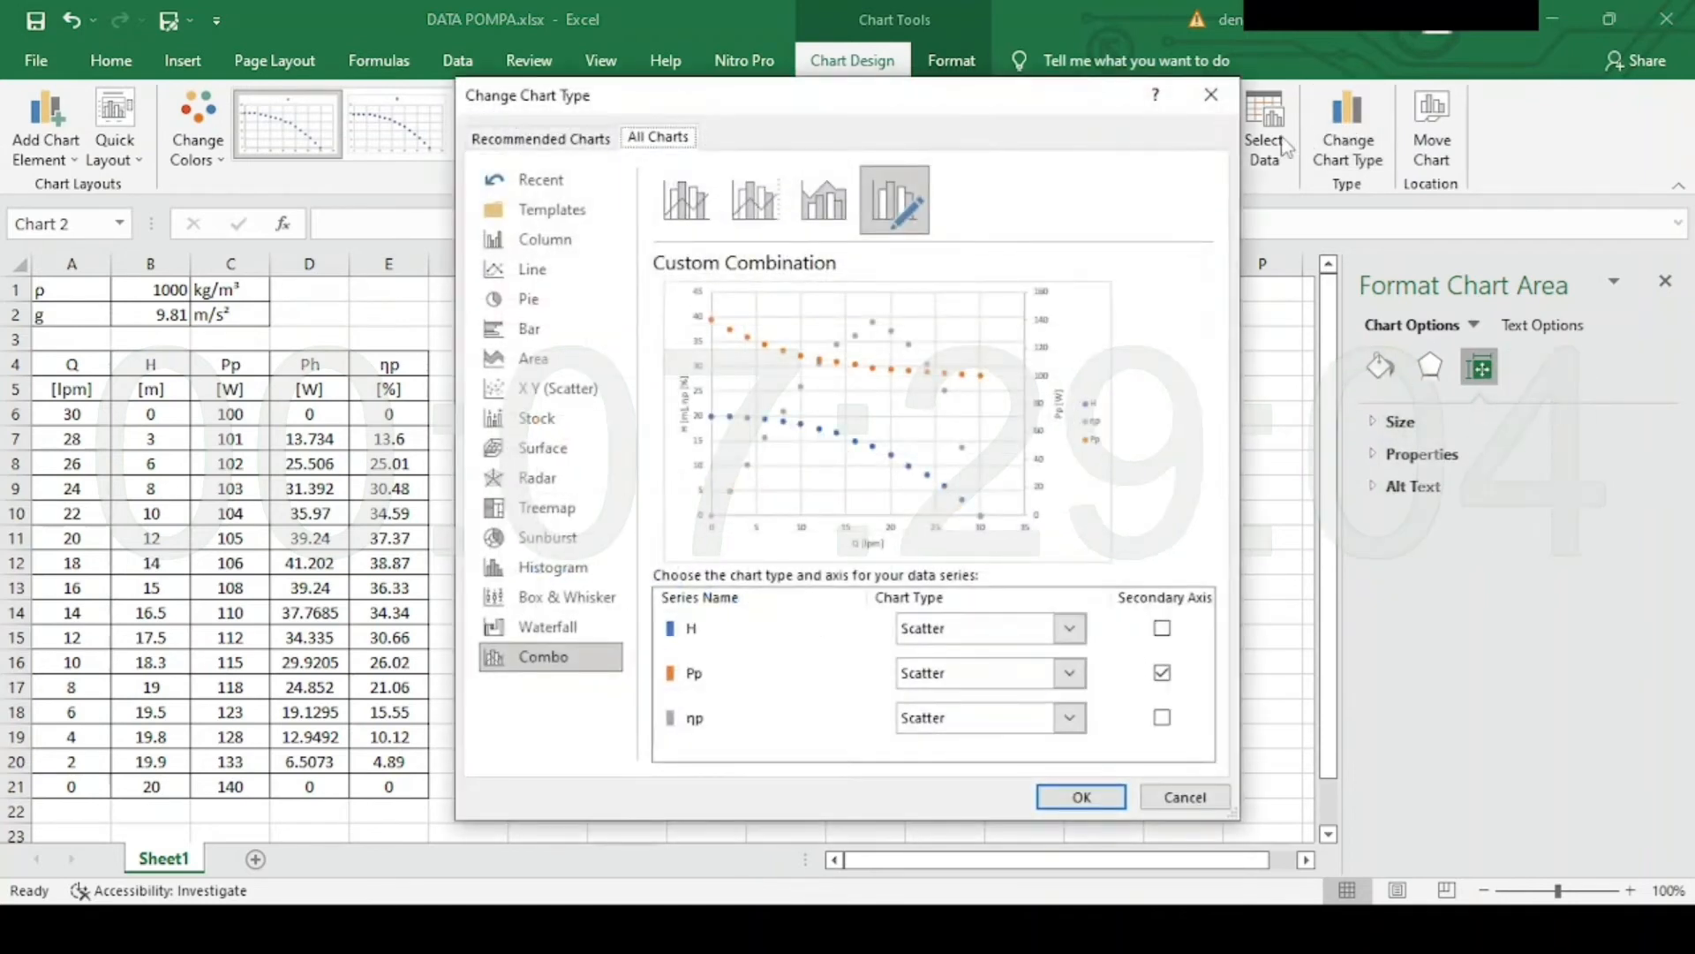
drag(1014, 104, 1478, 99)
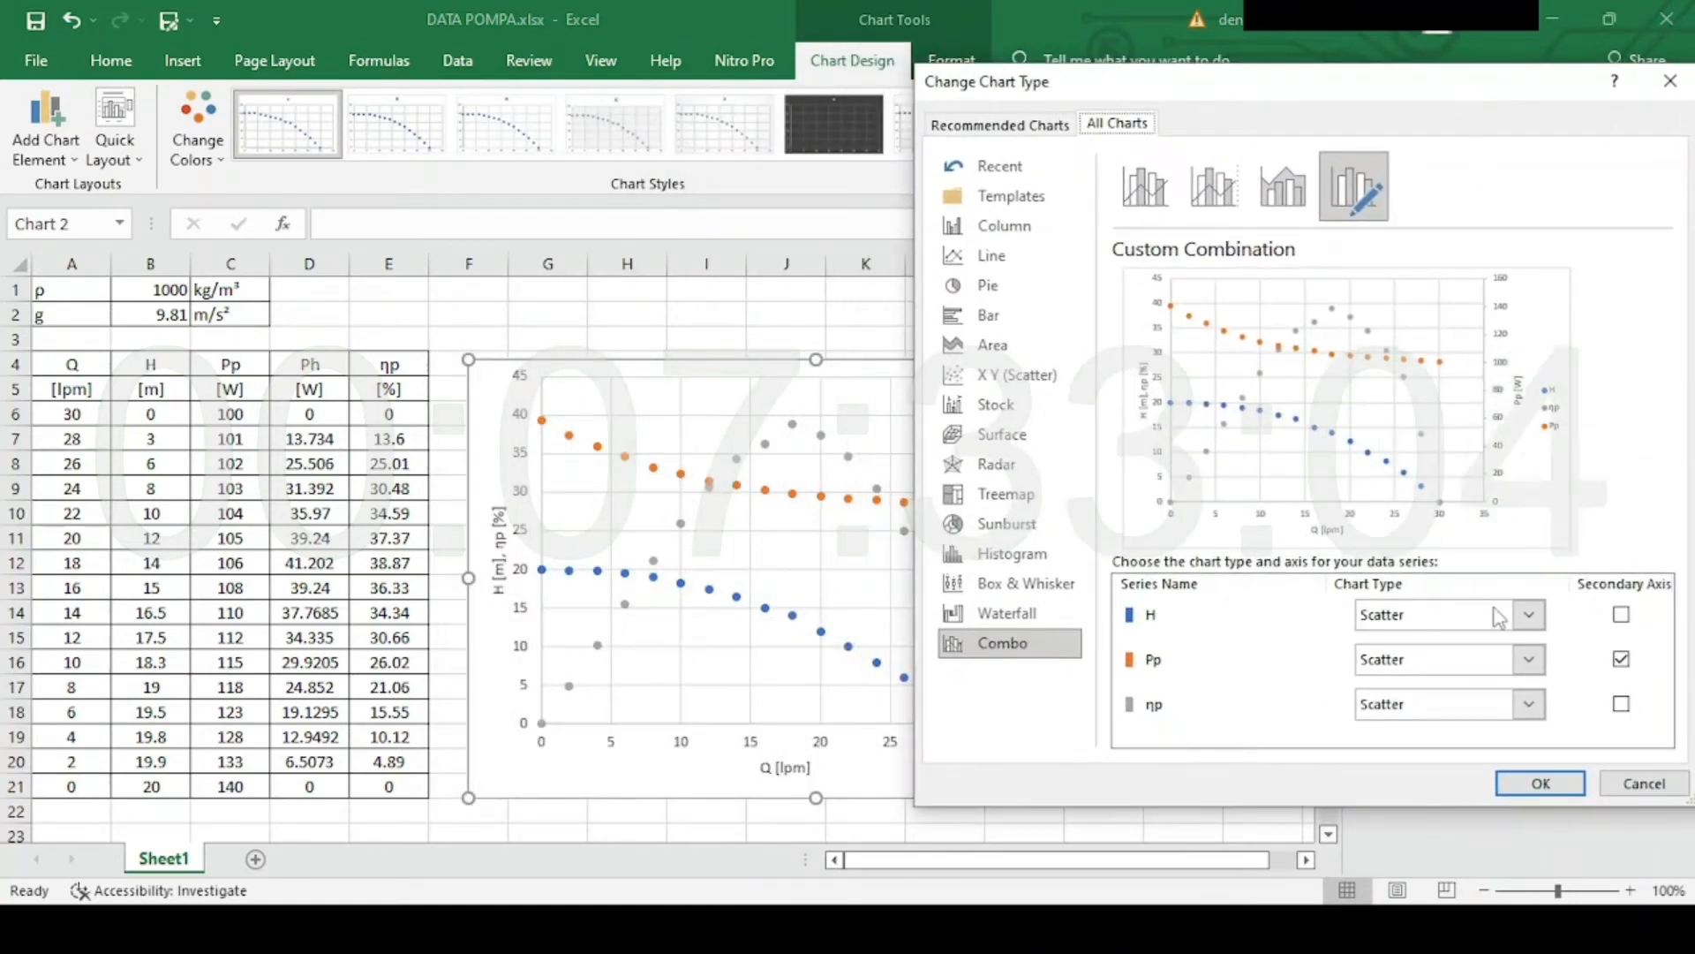
click(1526, 615)
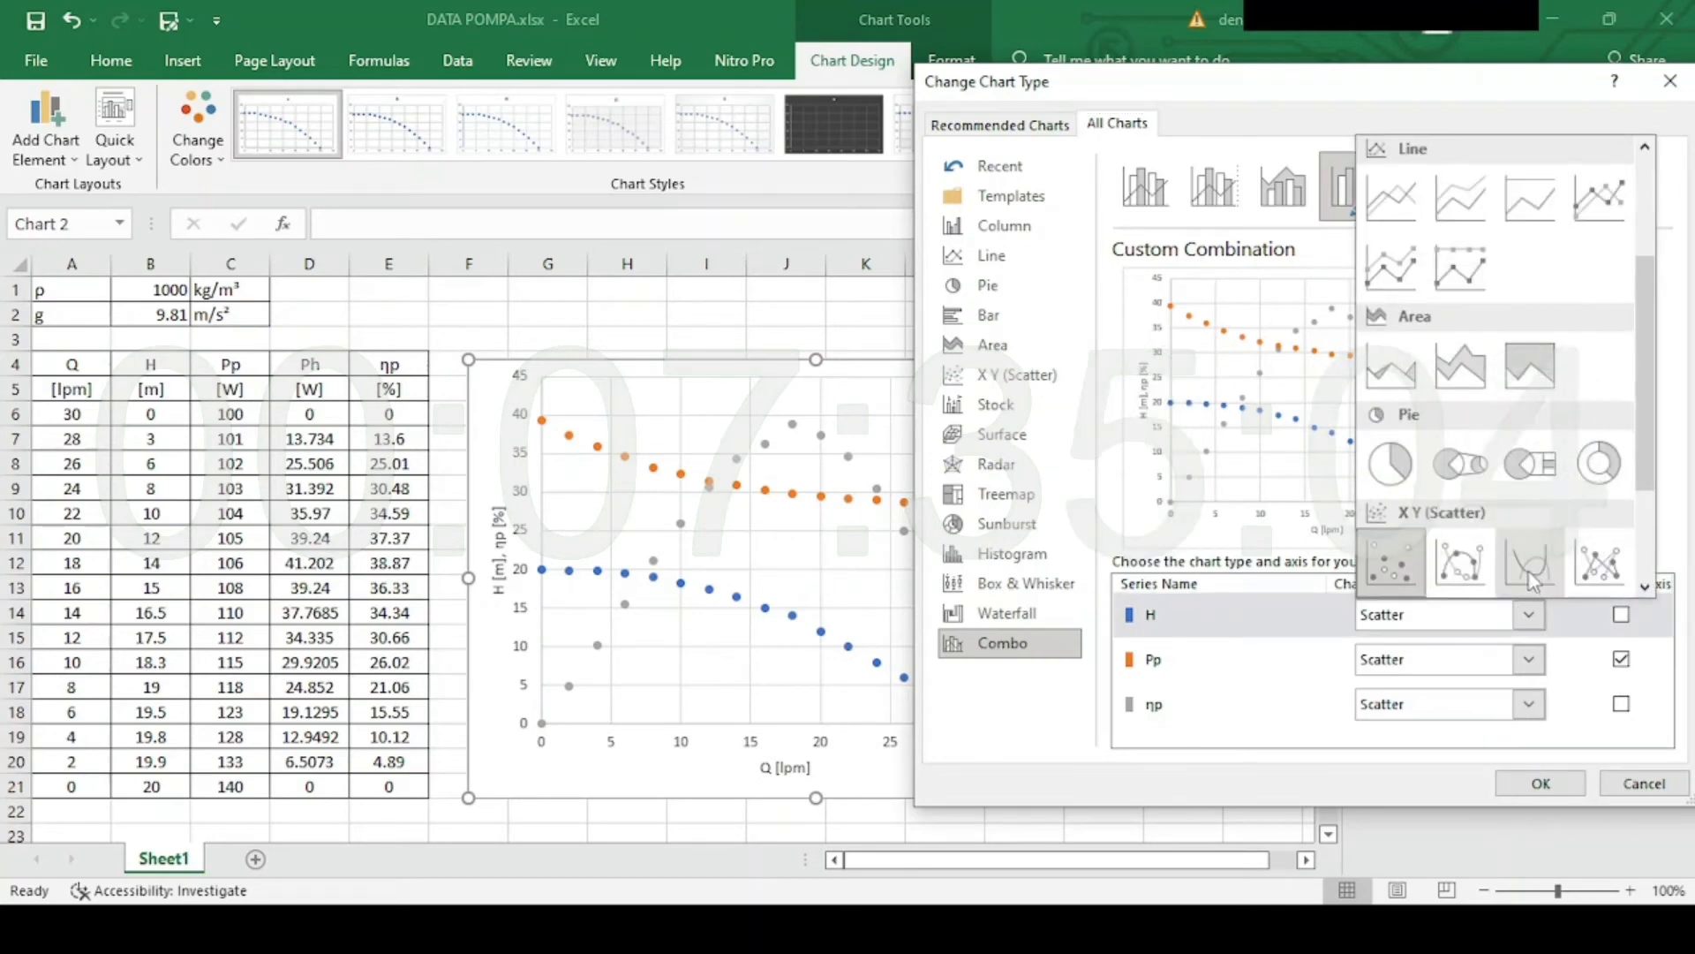
click(1475, 569)
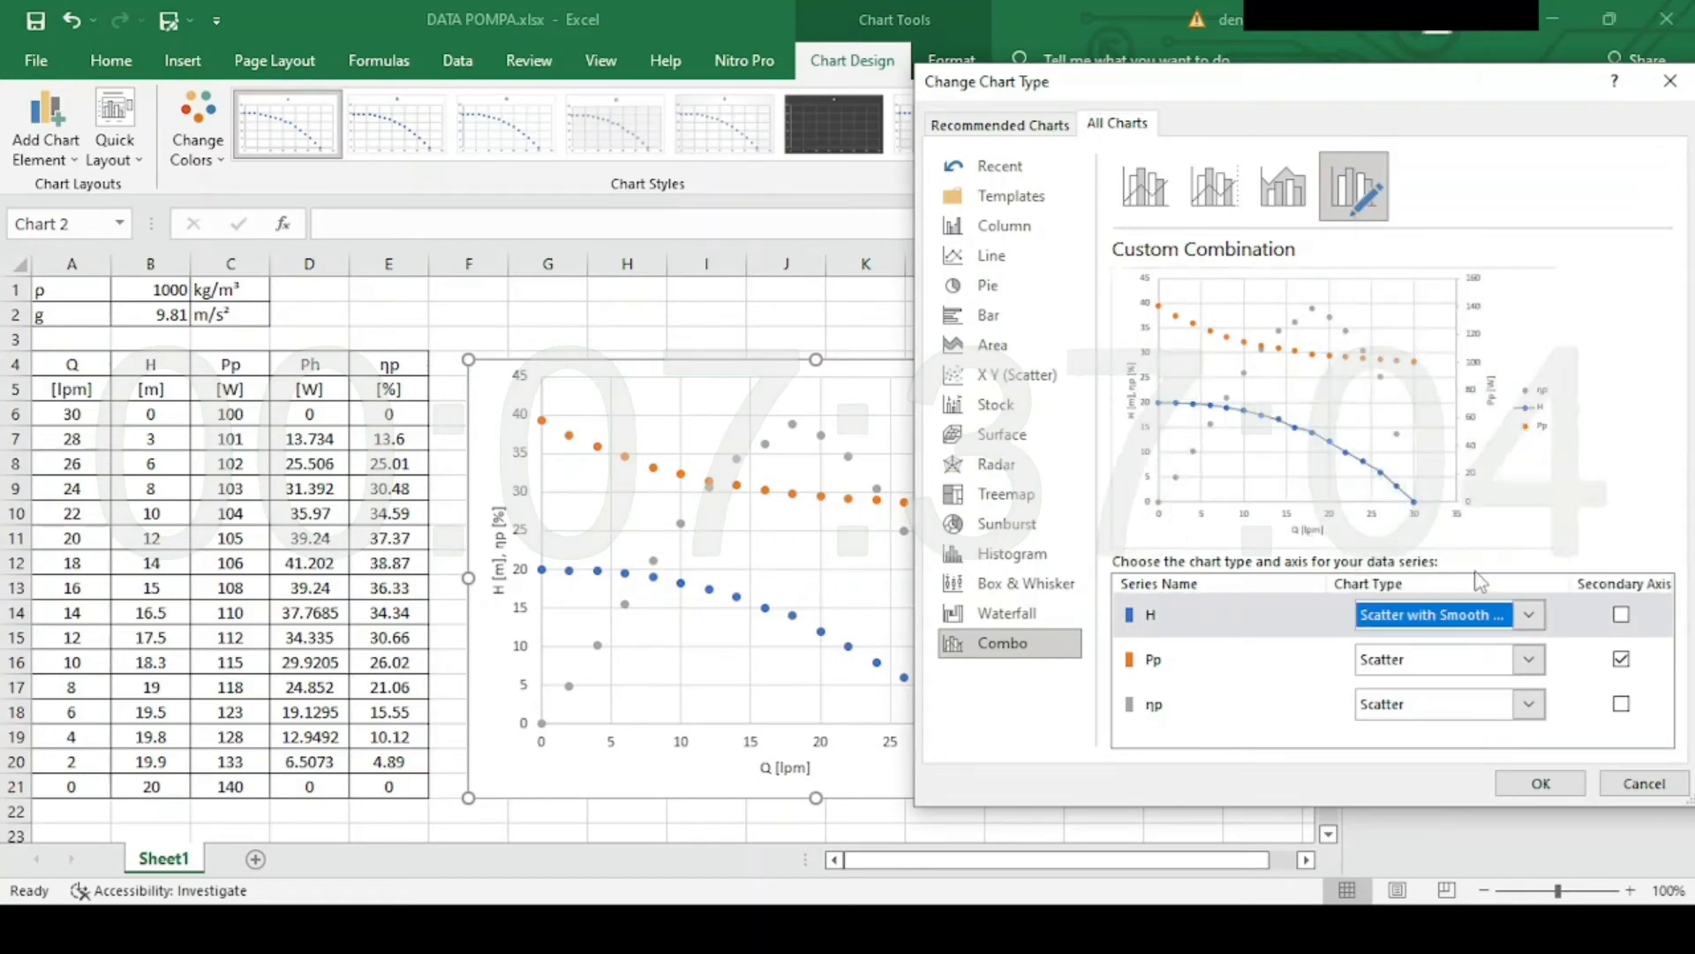
click(1525, 664)
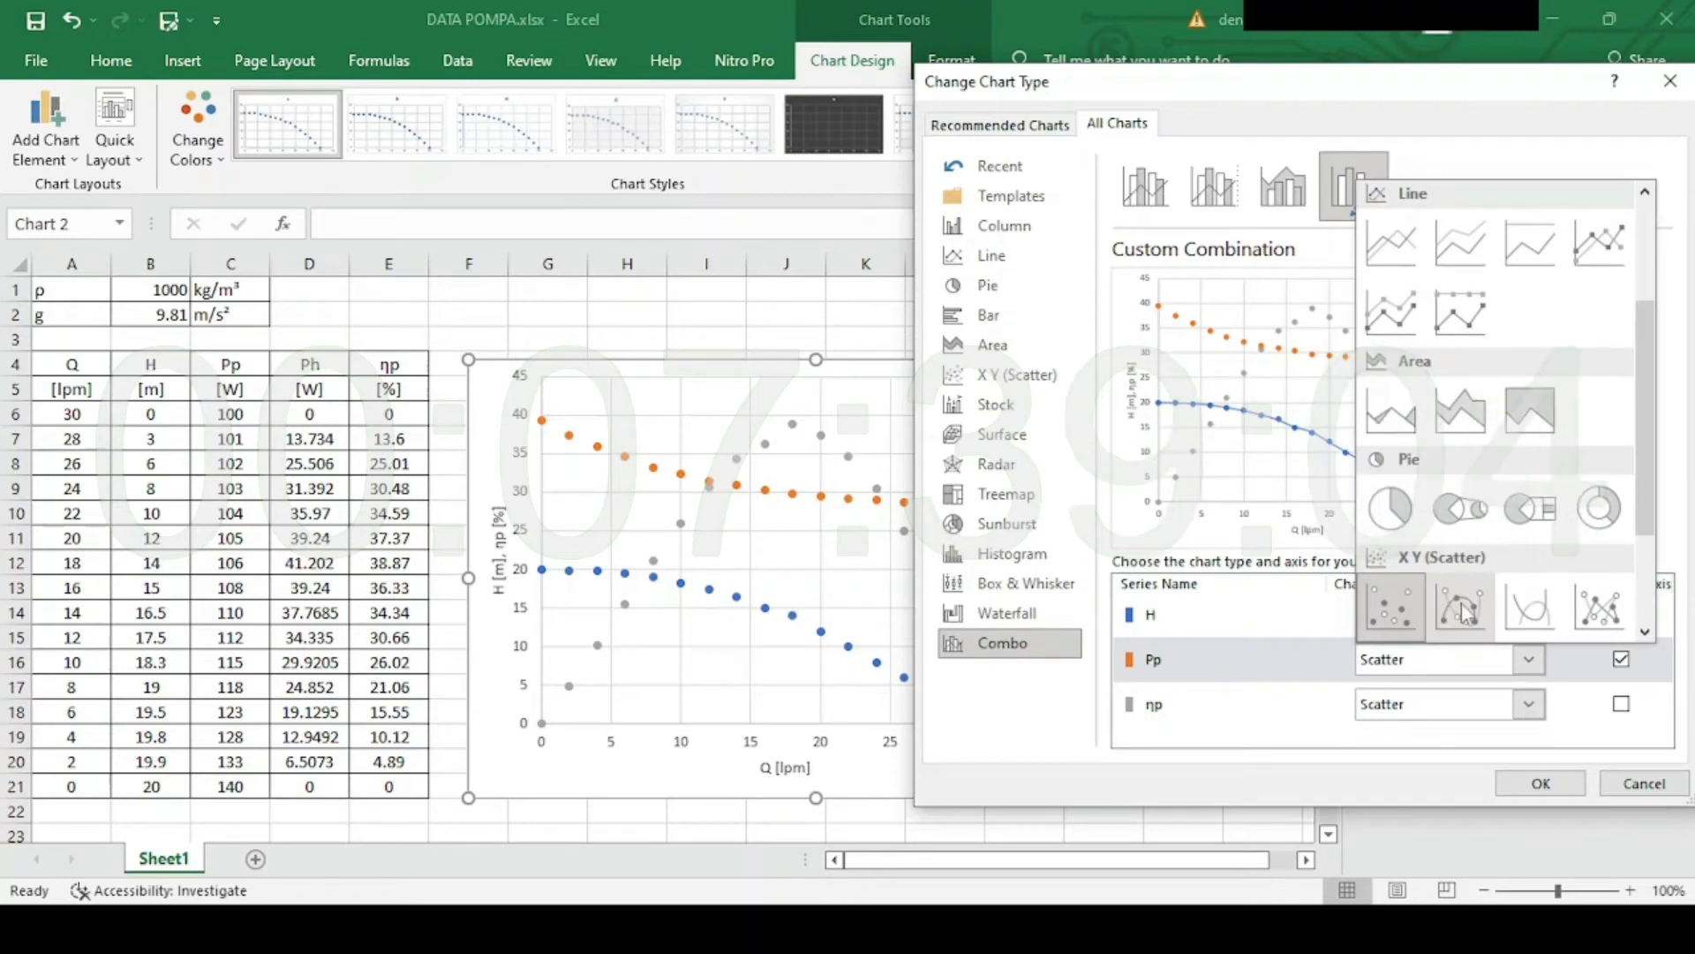
click(1466, 611)
click(1528, 704)
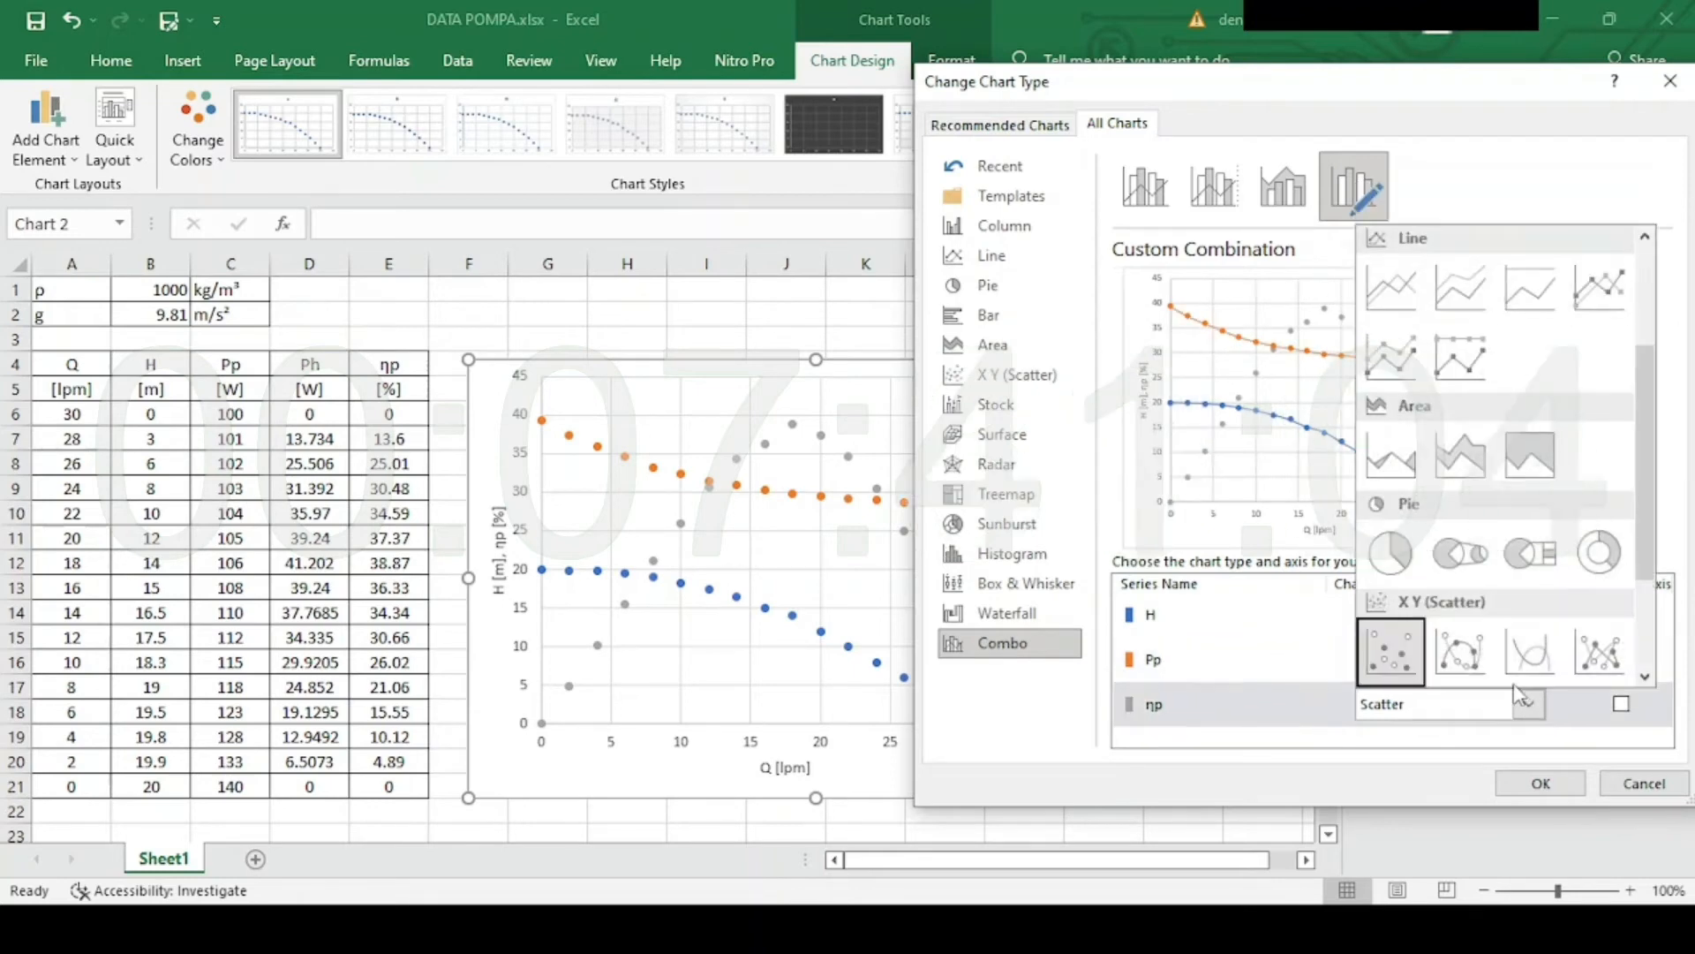
click(1476, 664)
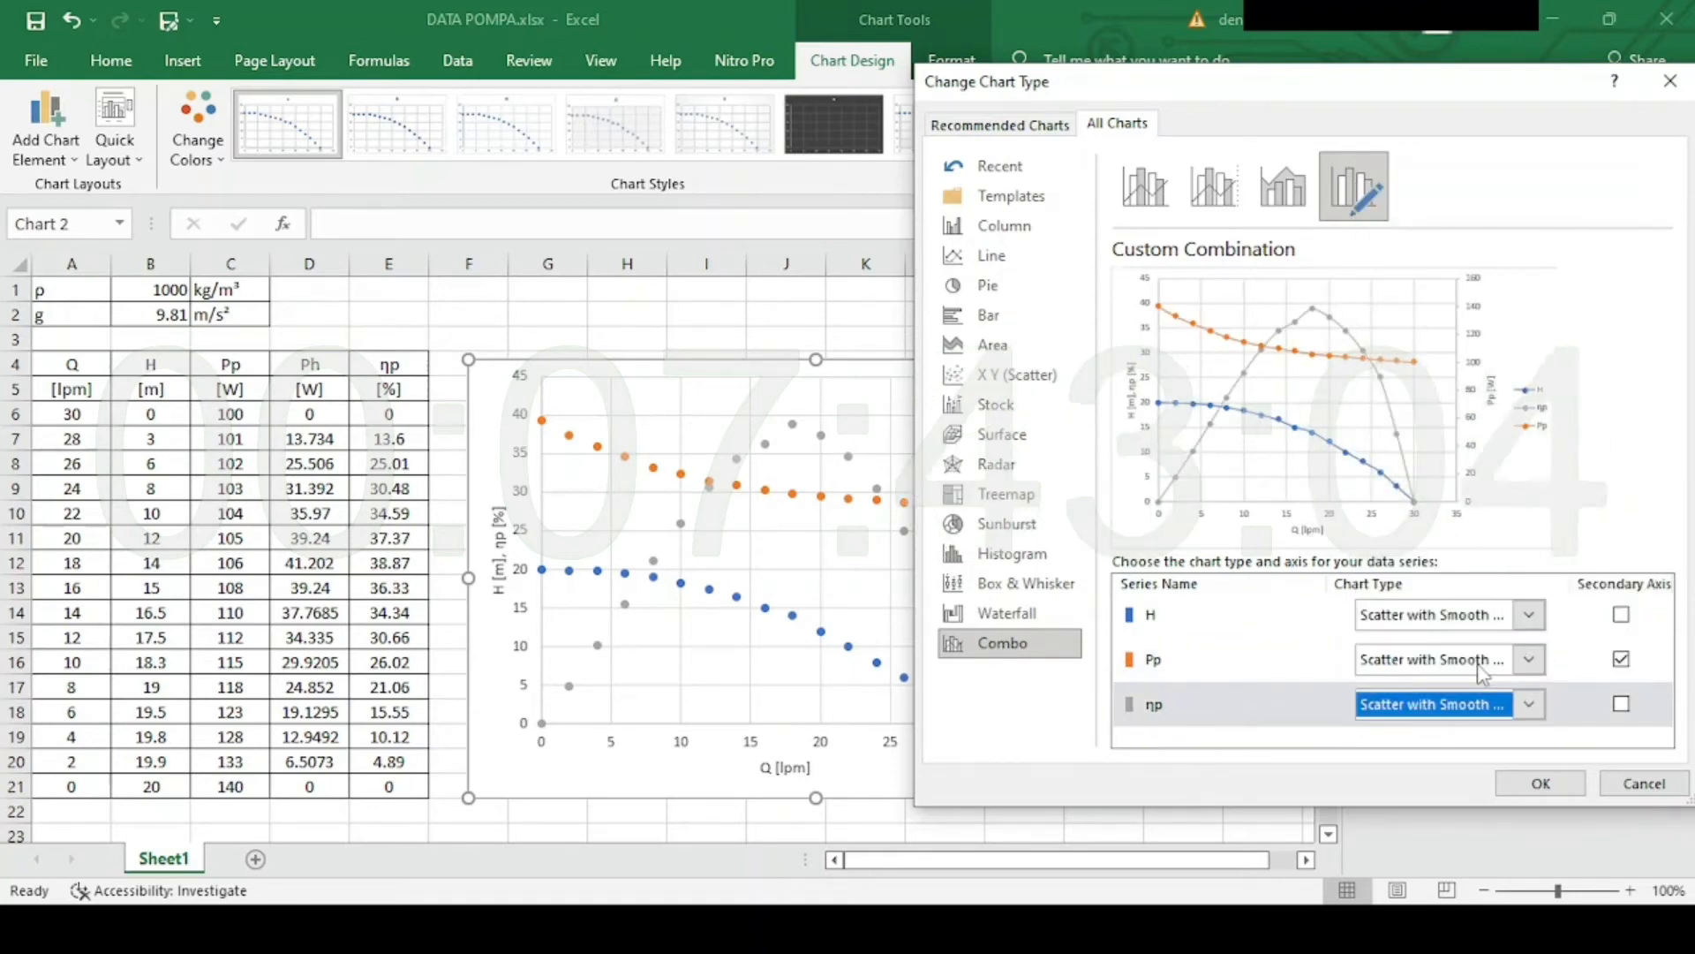
click(1541, 783)
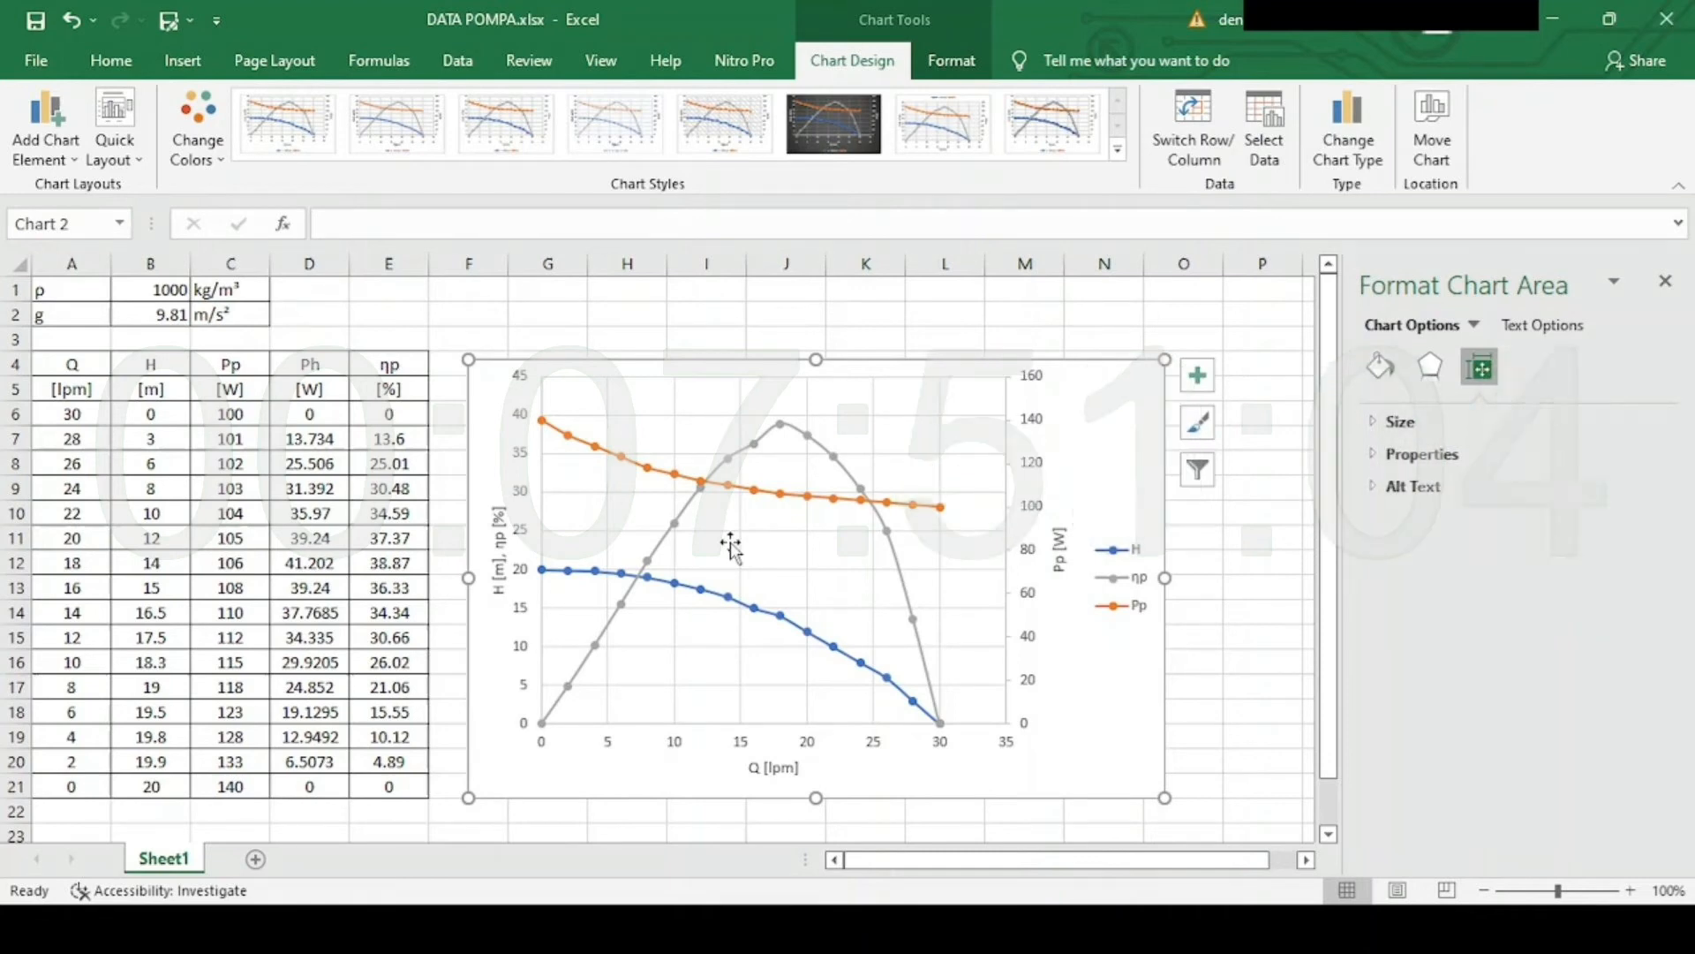
Change the chart type of the H, Pp and ηp series to plain Scatter, keeping Pp on the secondary axis.
mouse_move(731, 600)
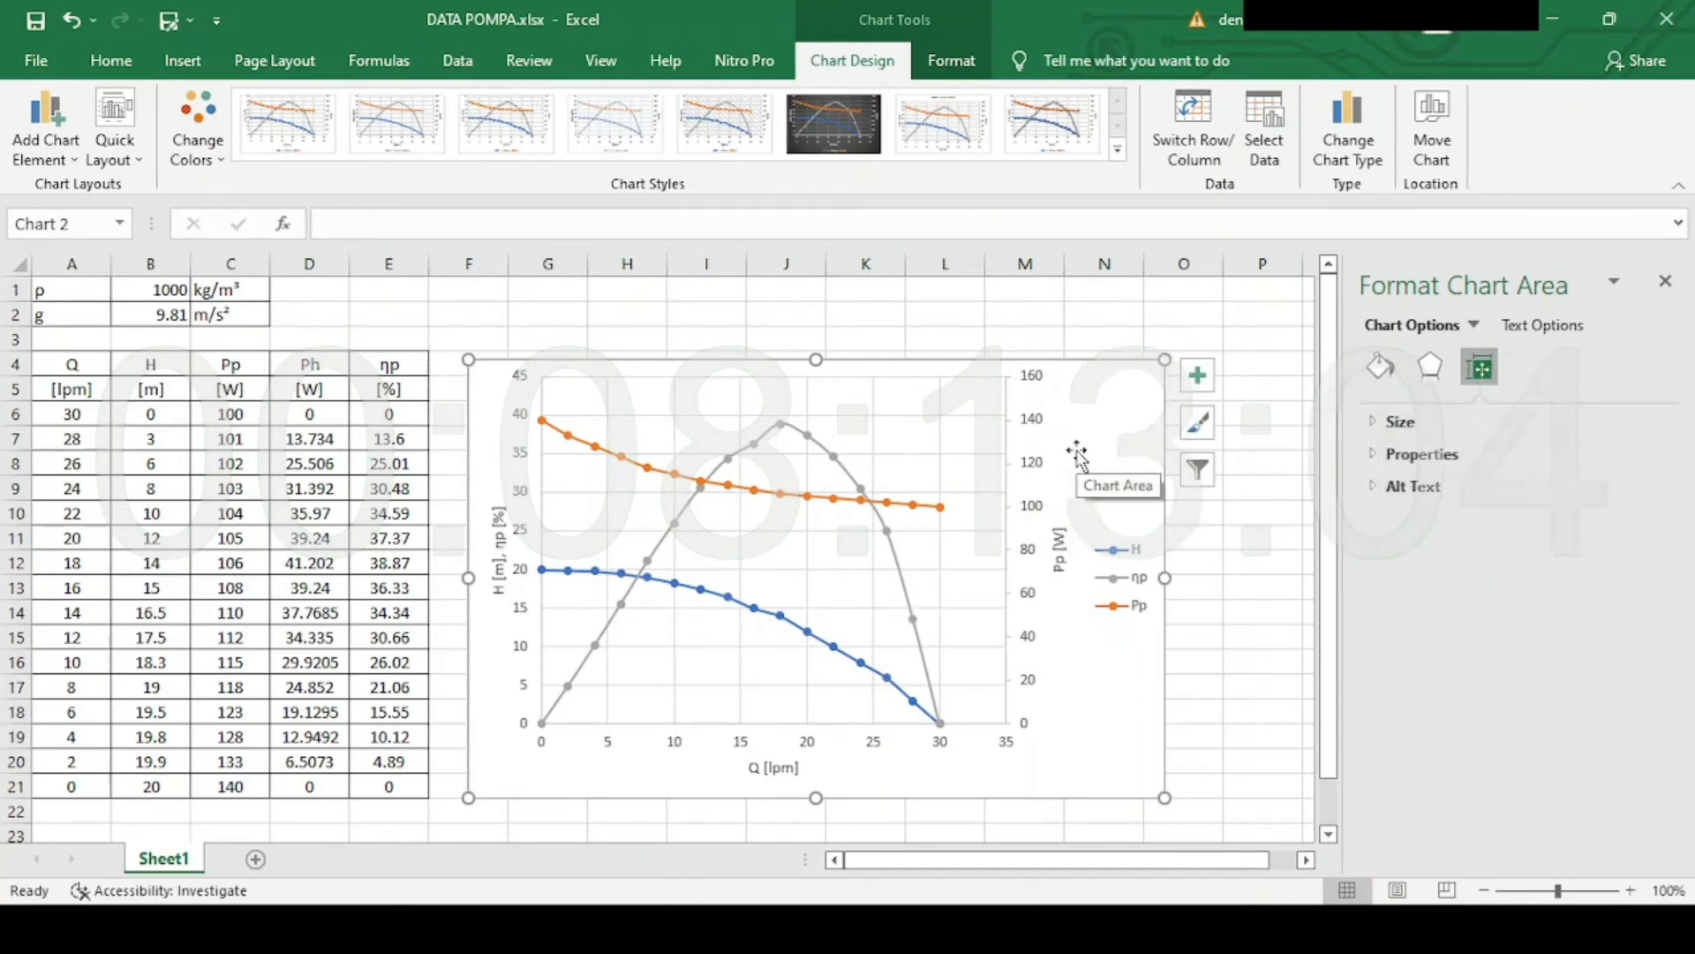
click(1348, 146)
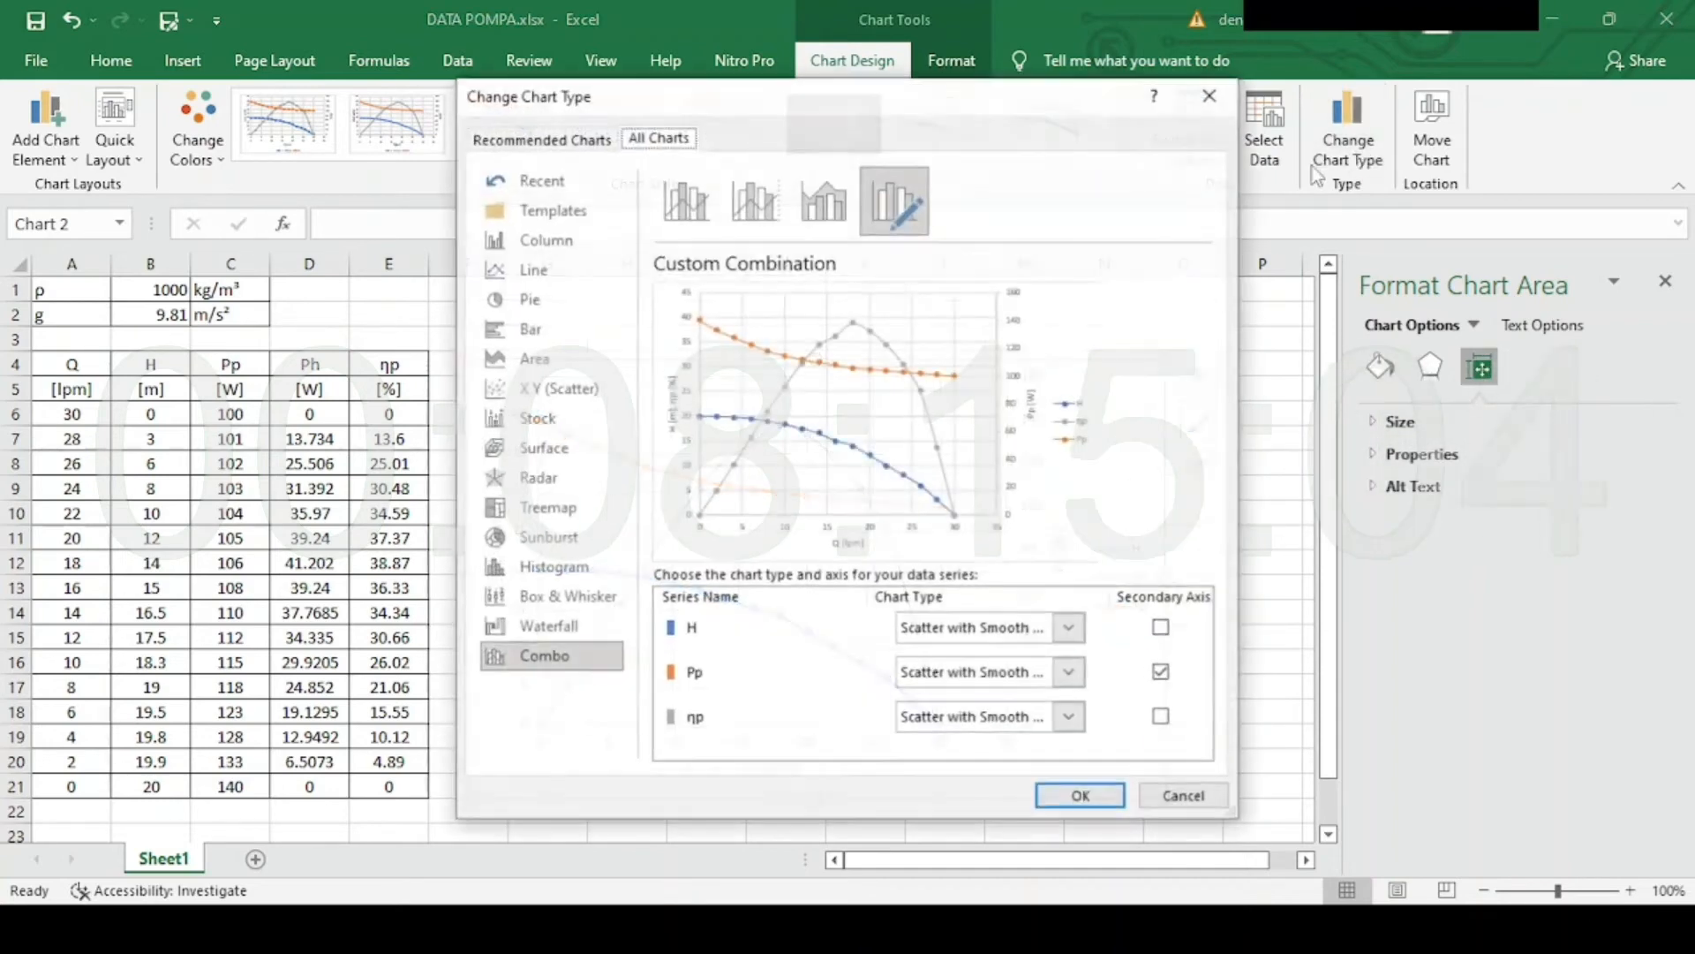
click(1073, 627)
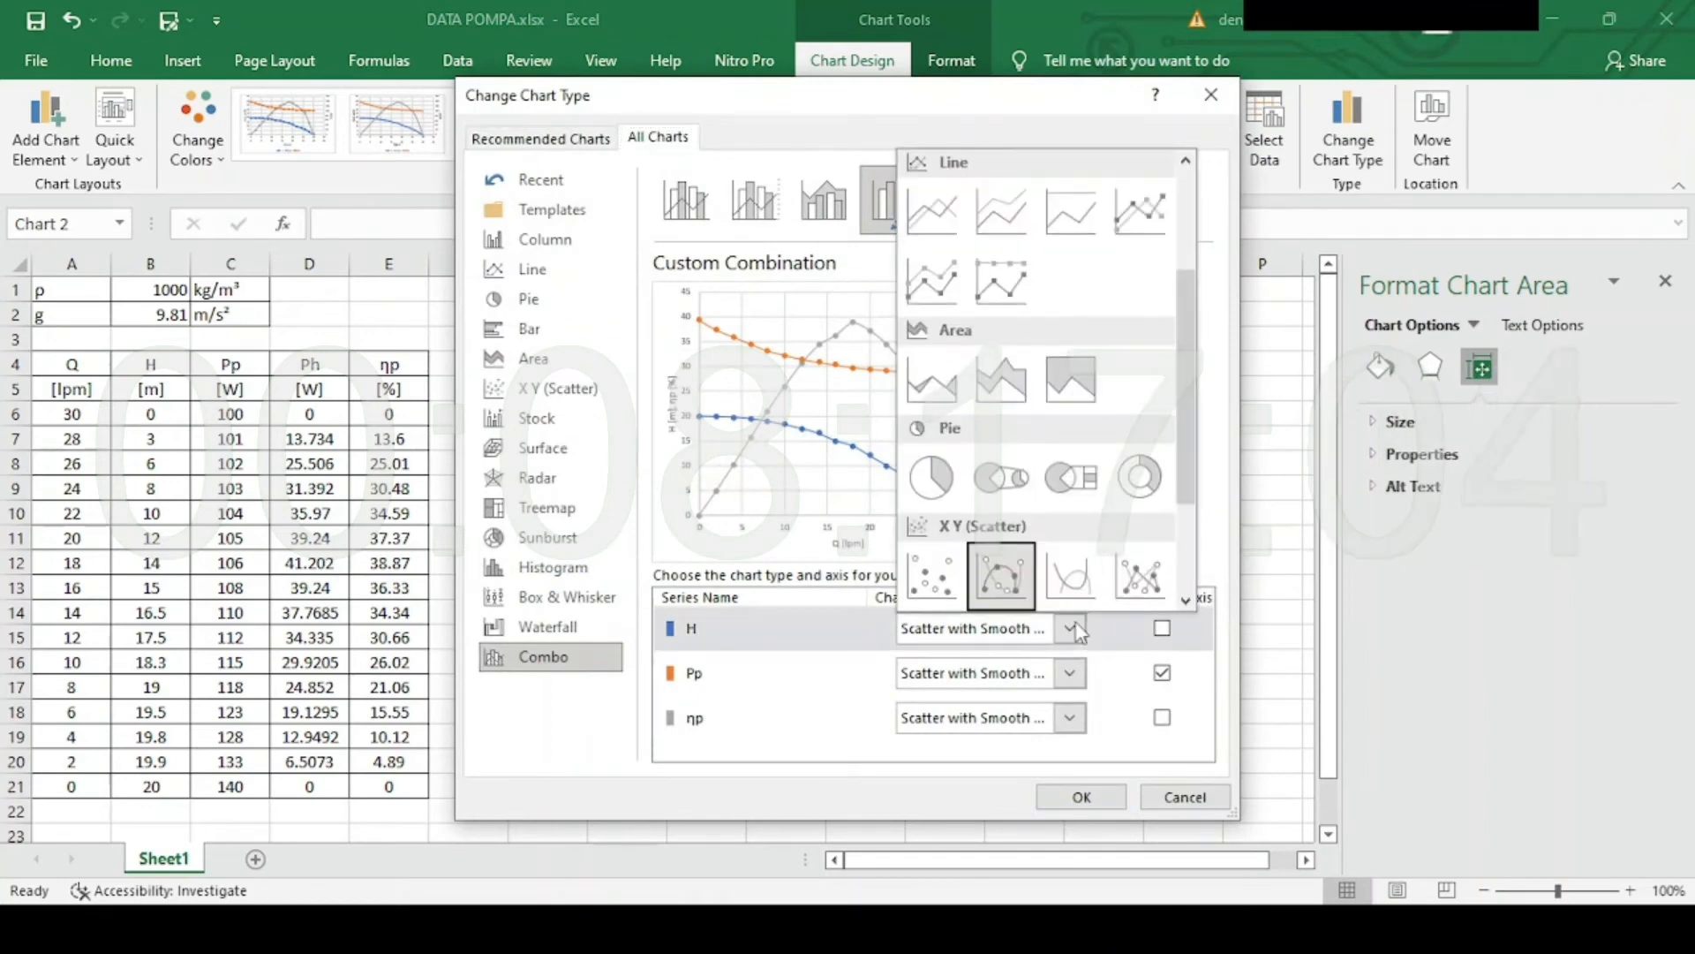
click(932, 583)
click(1040, 680)
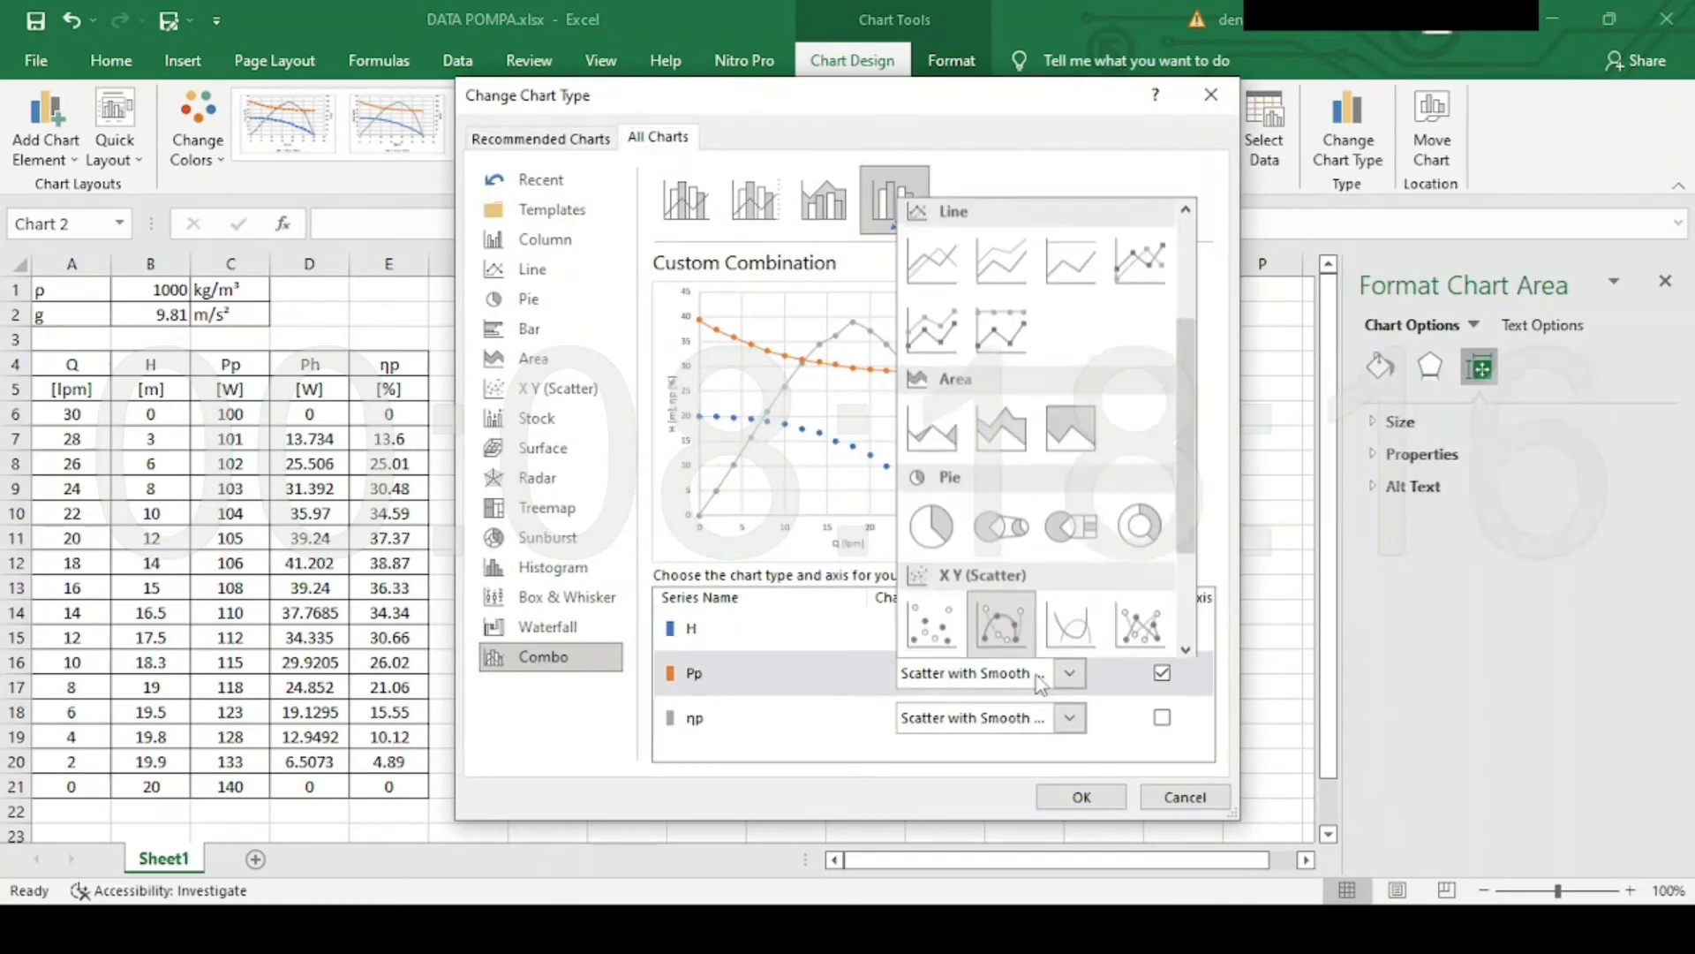
click(932, 623)
click(1069, 717)
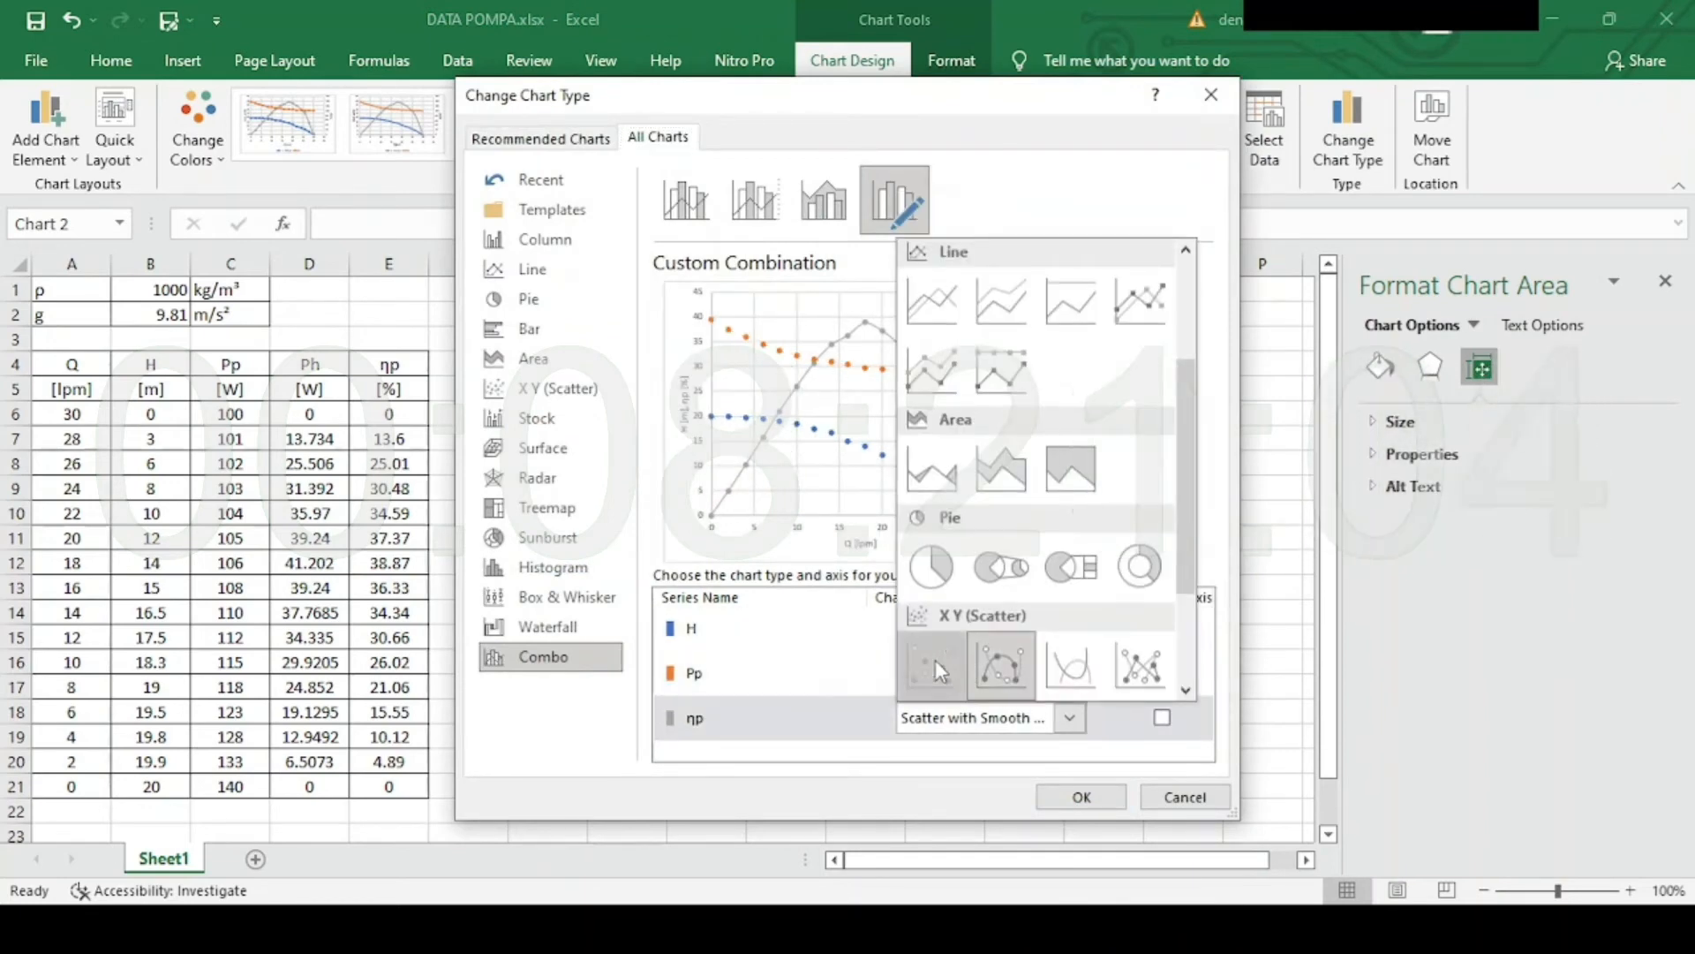
click(931, 663)
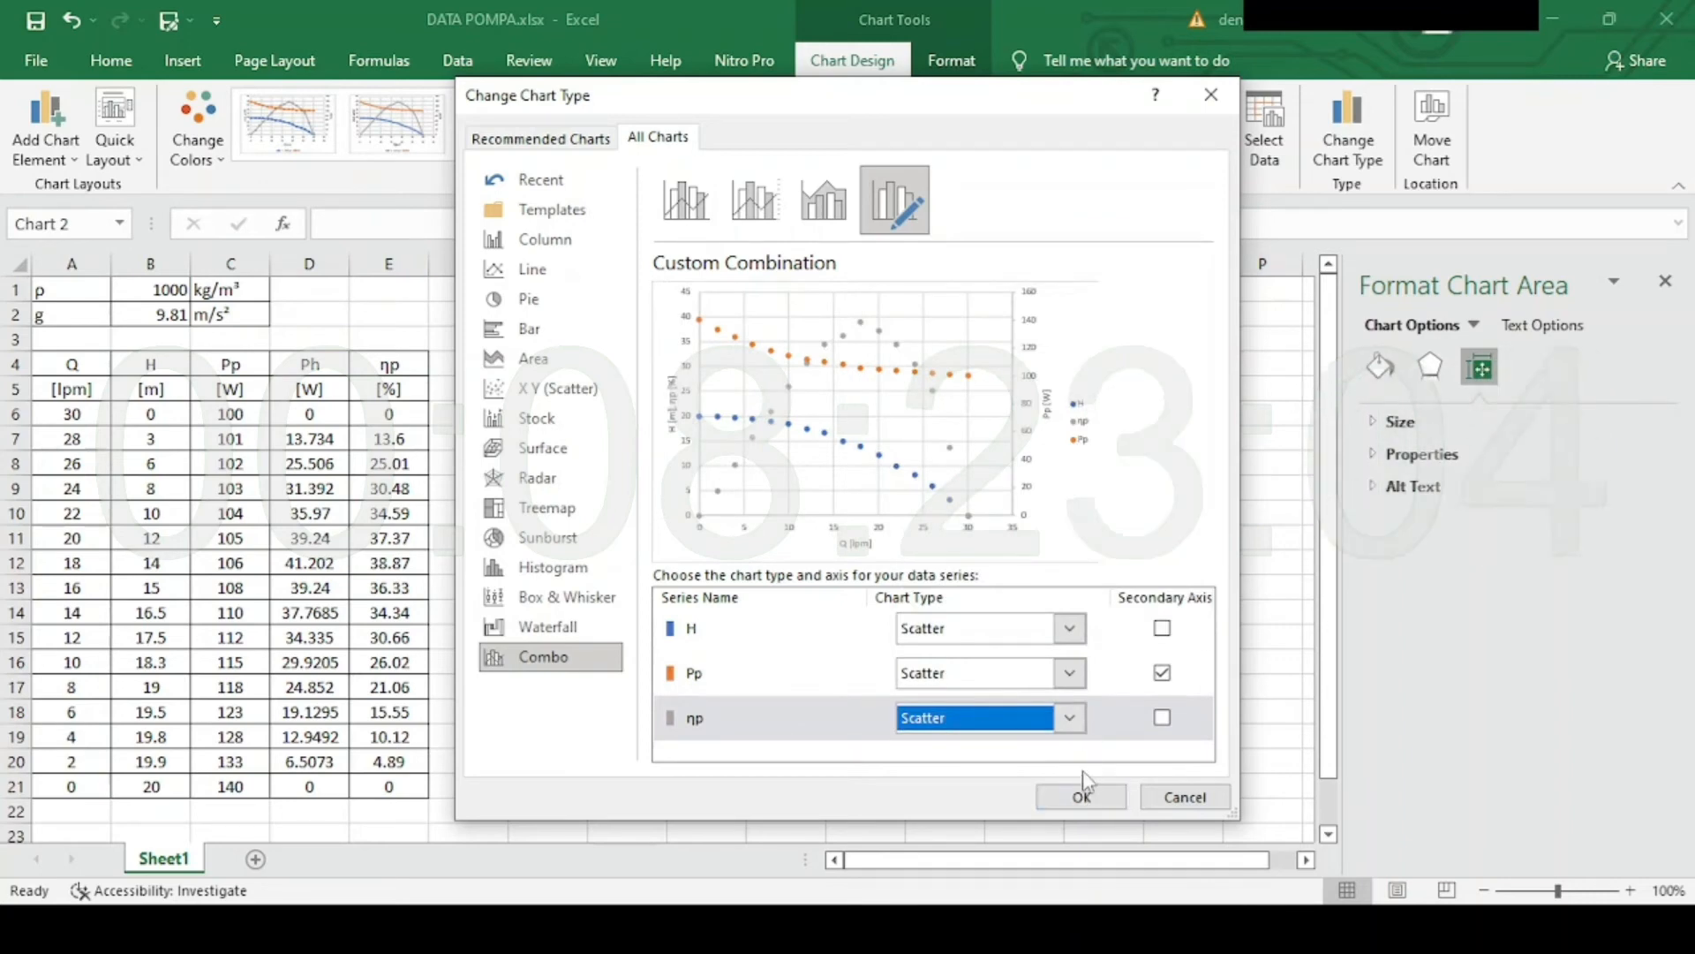
click(1080, 795)
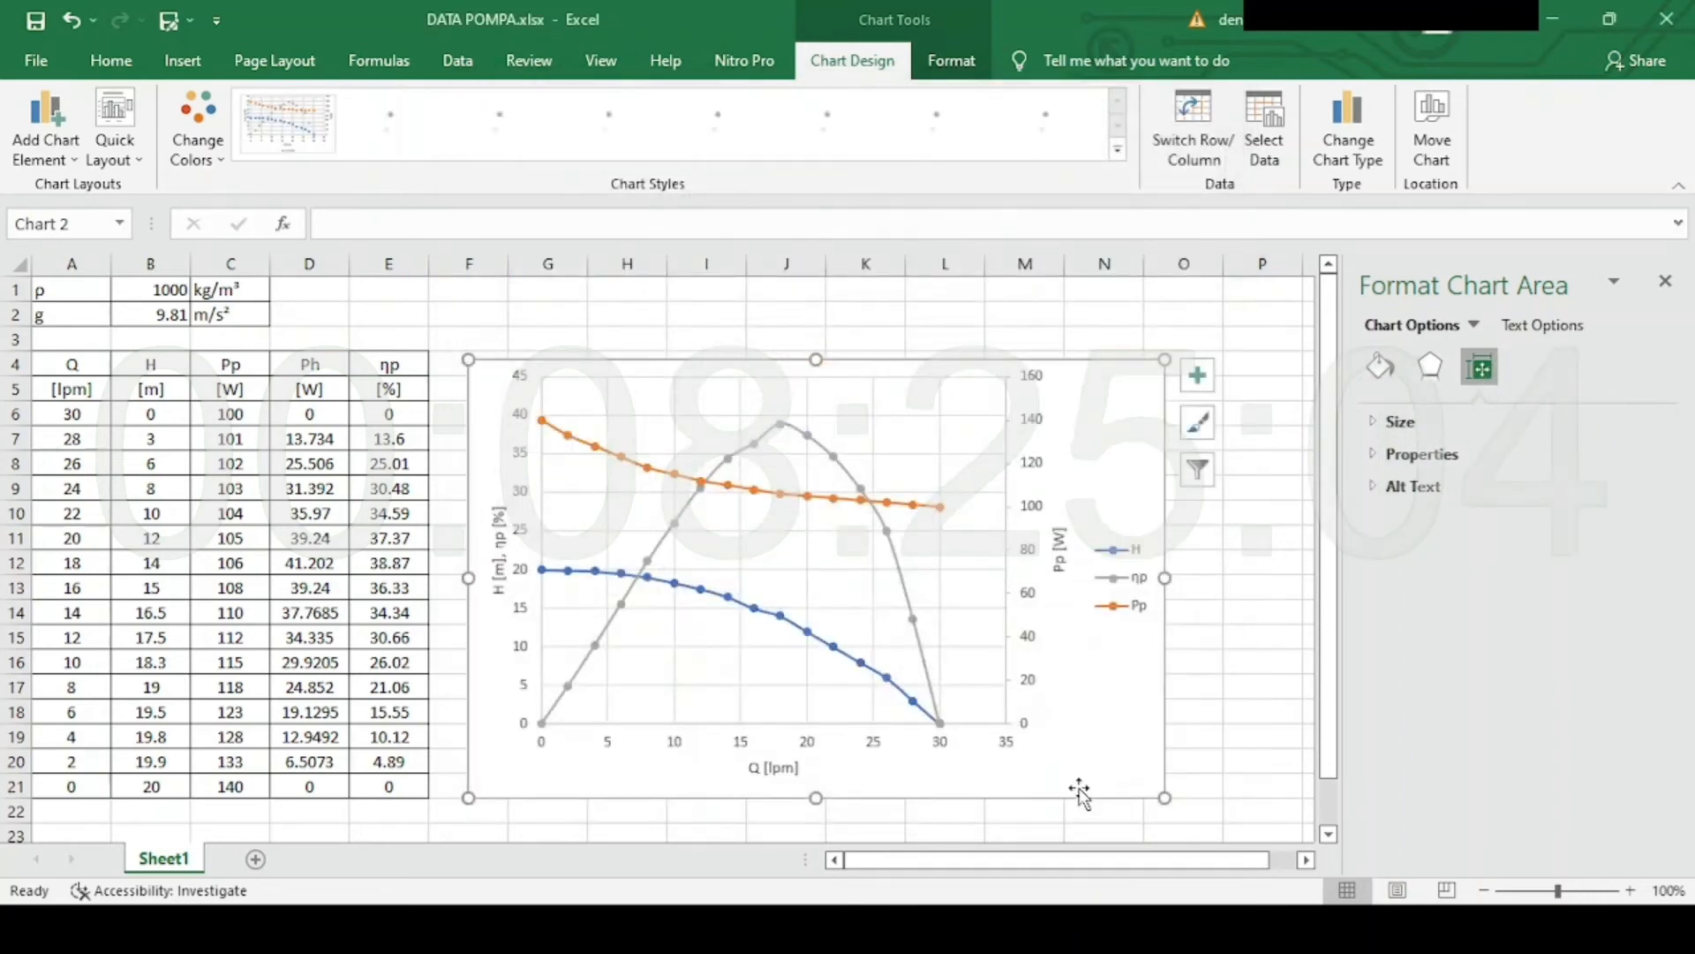
Add a polynomial trendline of order 2 to the H series and display its equation and R-squared value on the chart.
click(569, 571)
right_click(574, 576)
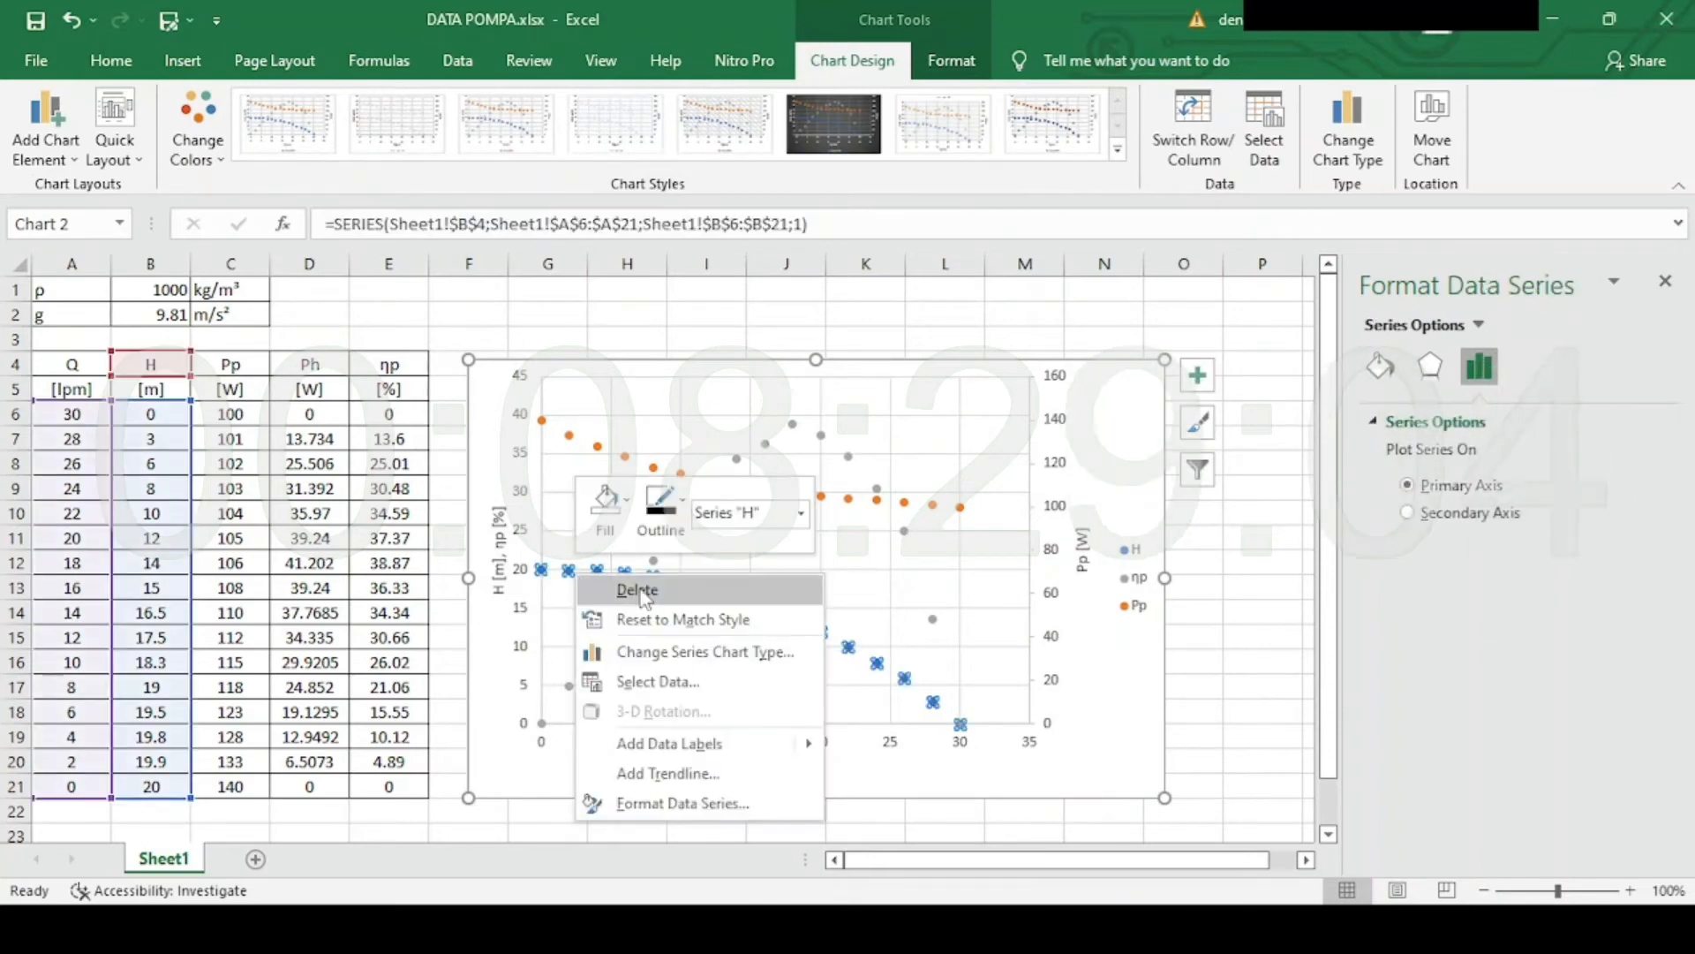
click(692, 773)
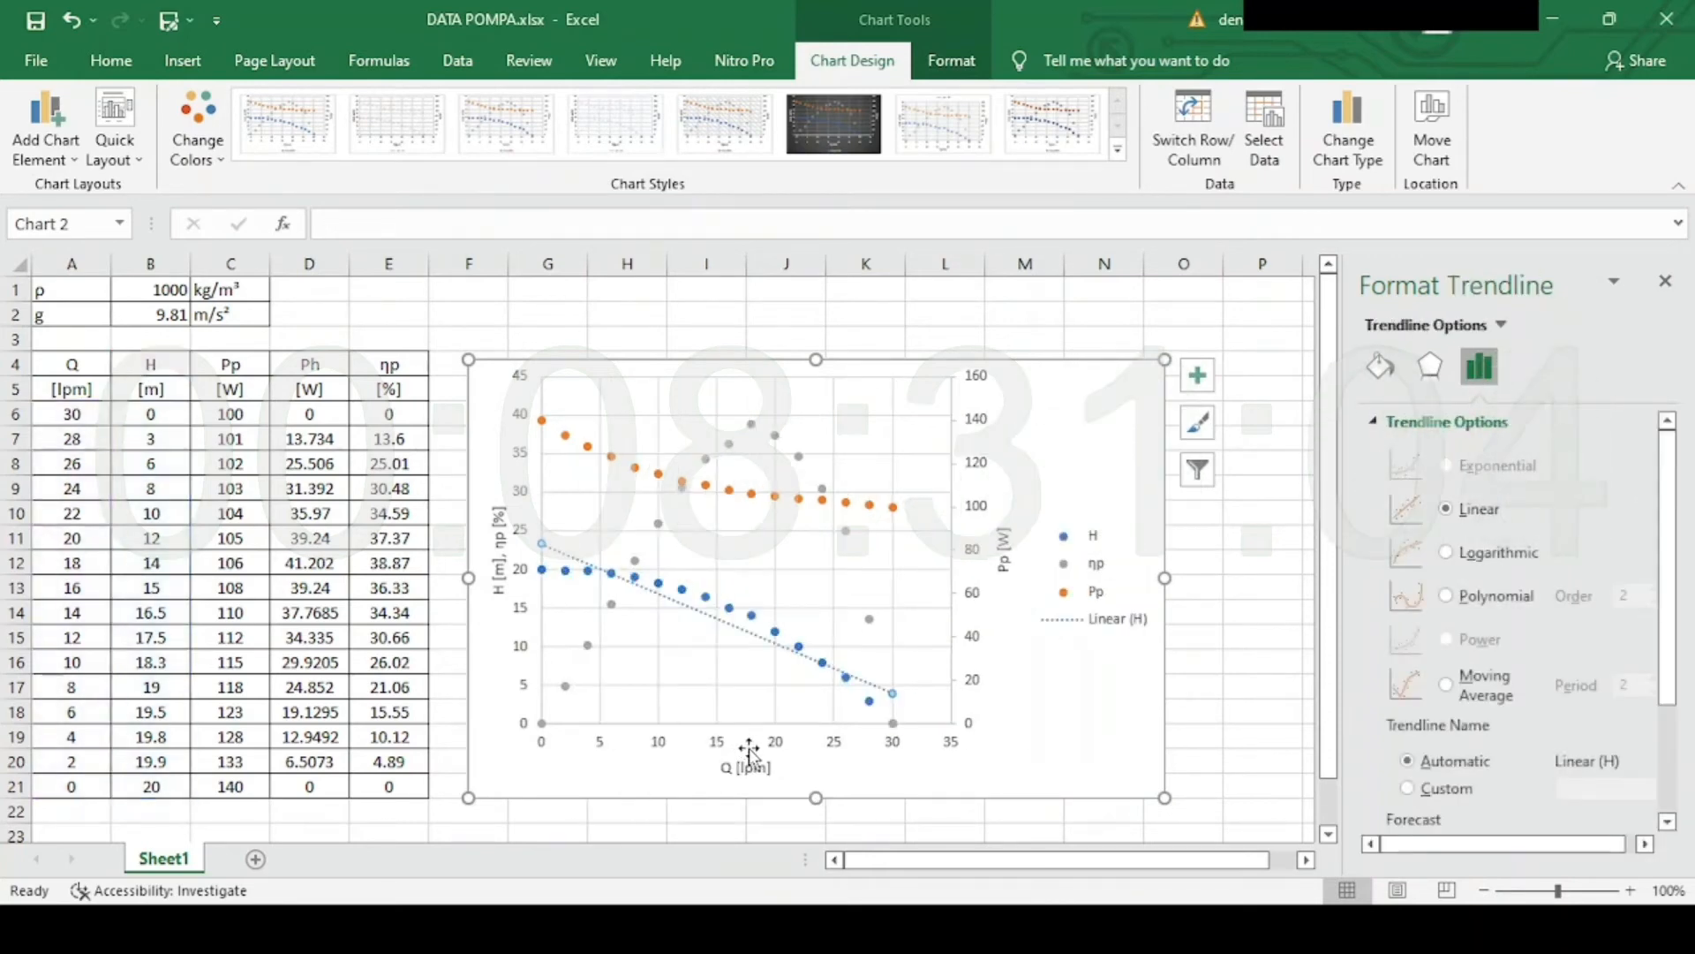
click(1503, 603)
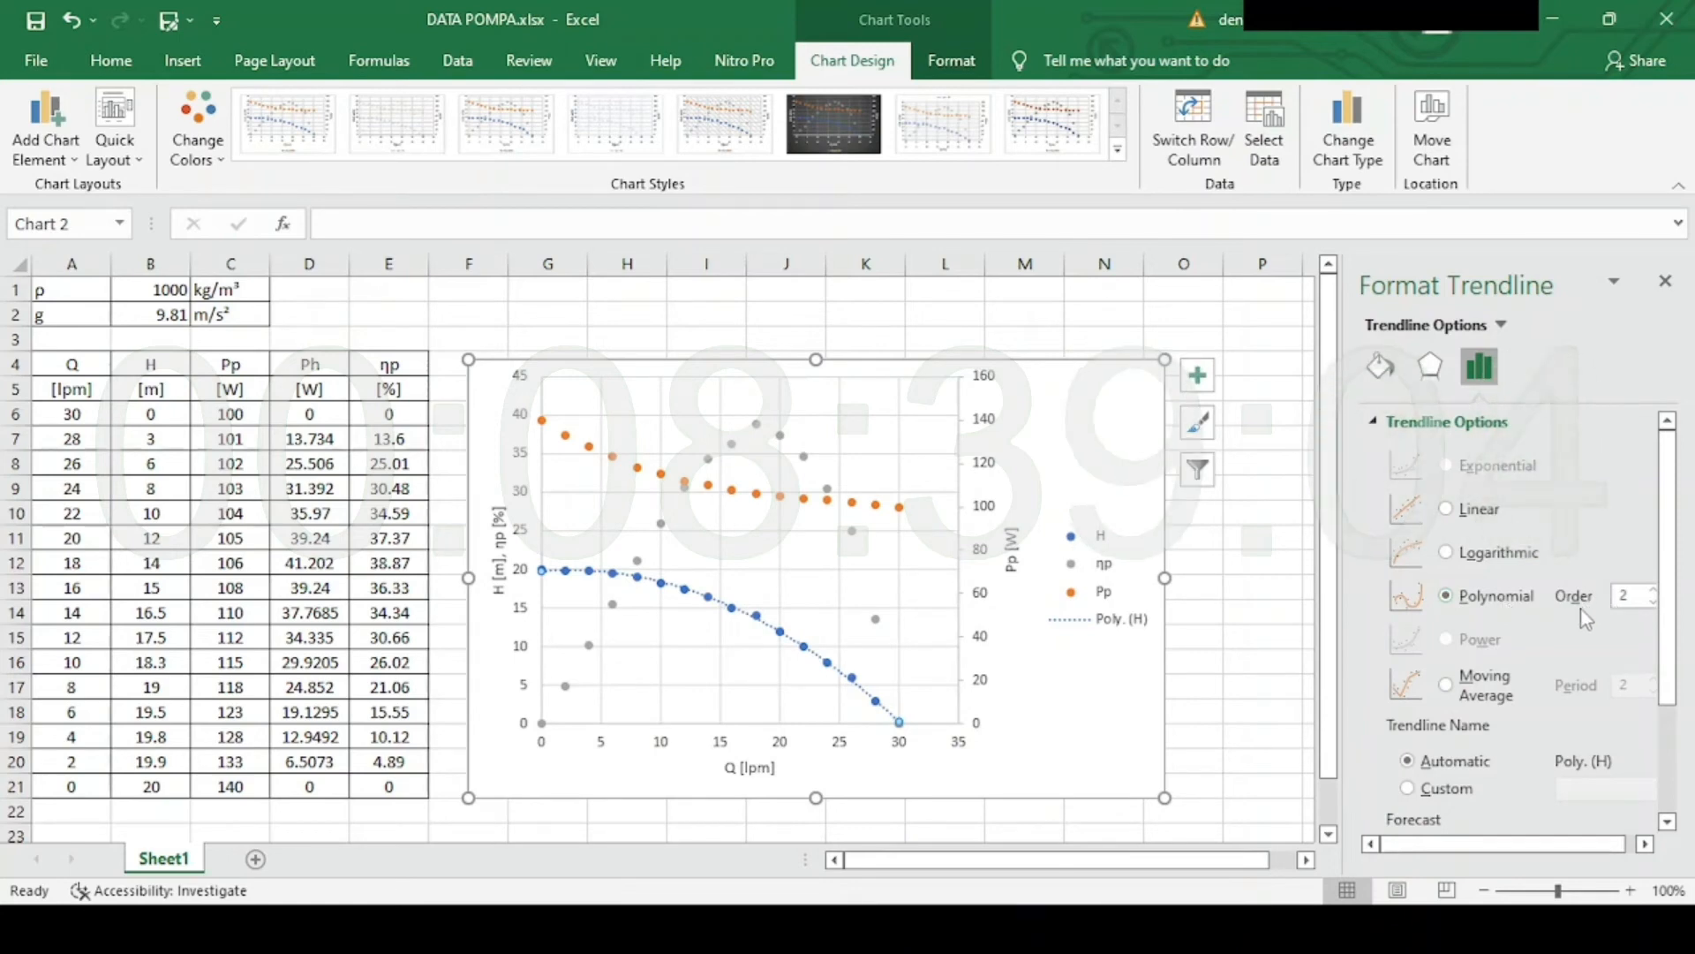
scroll(1478, 706, down, 3)
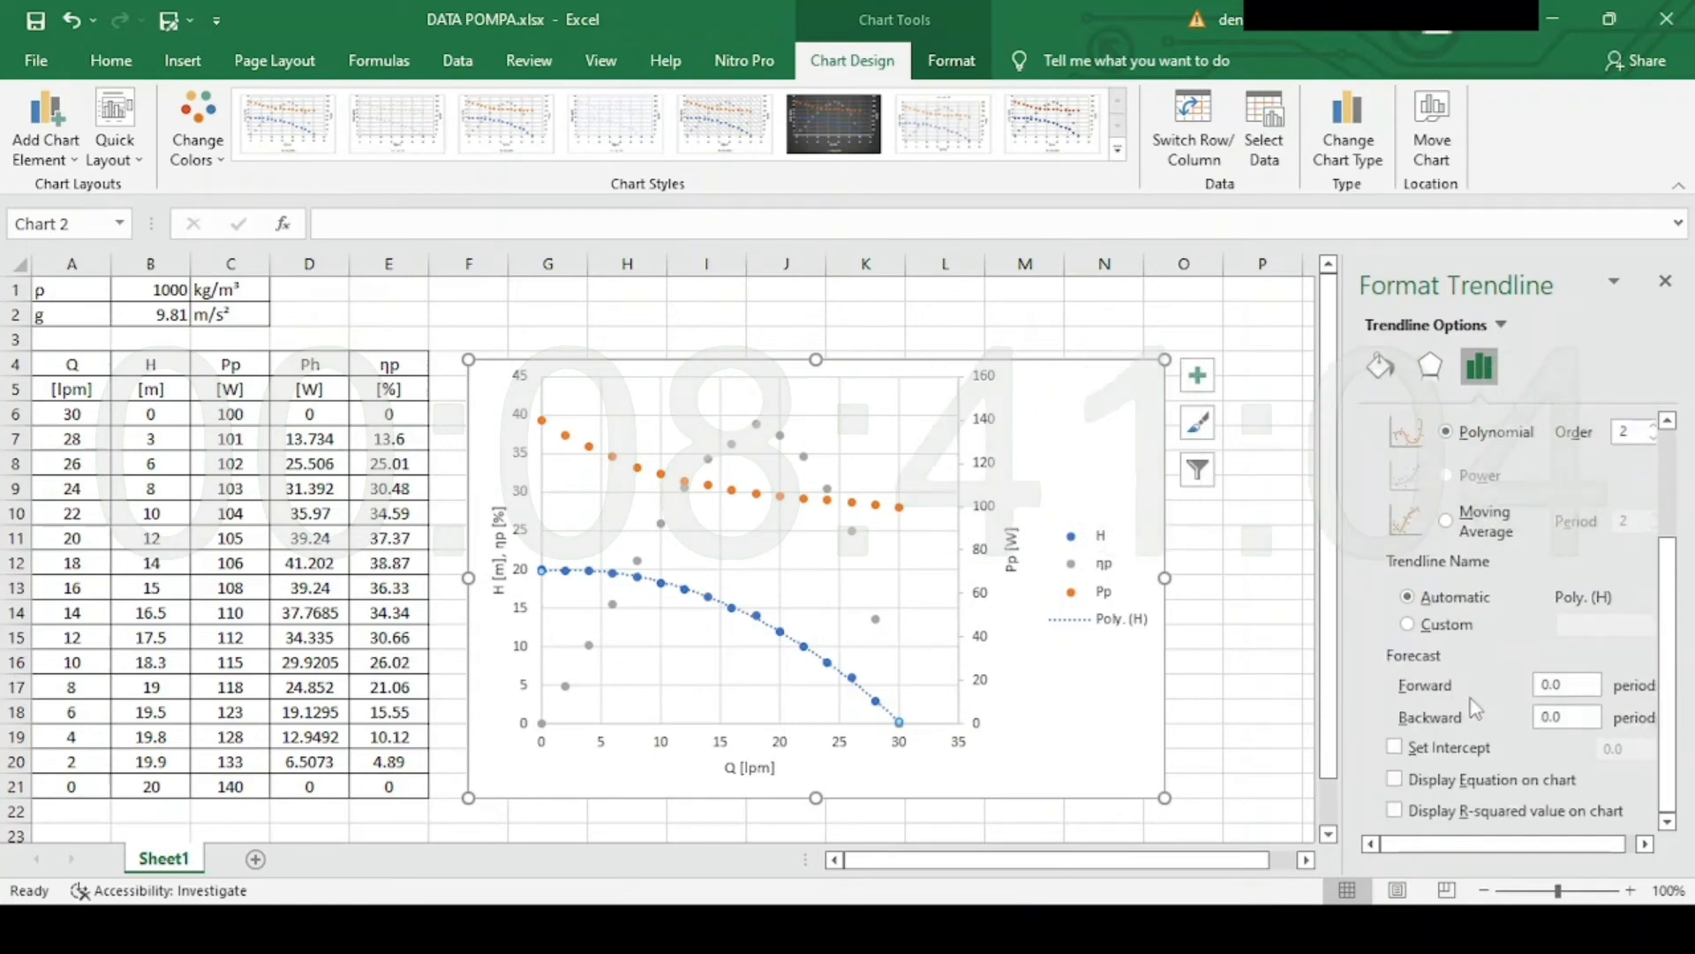
click(1395, 778)
click(1395, 810)
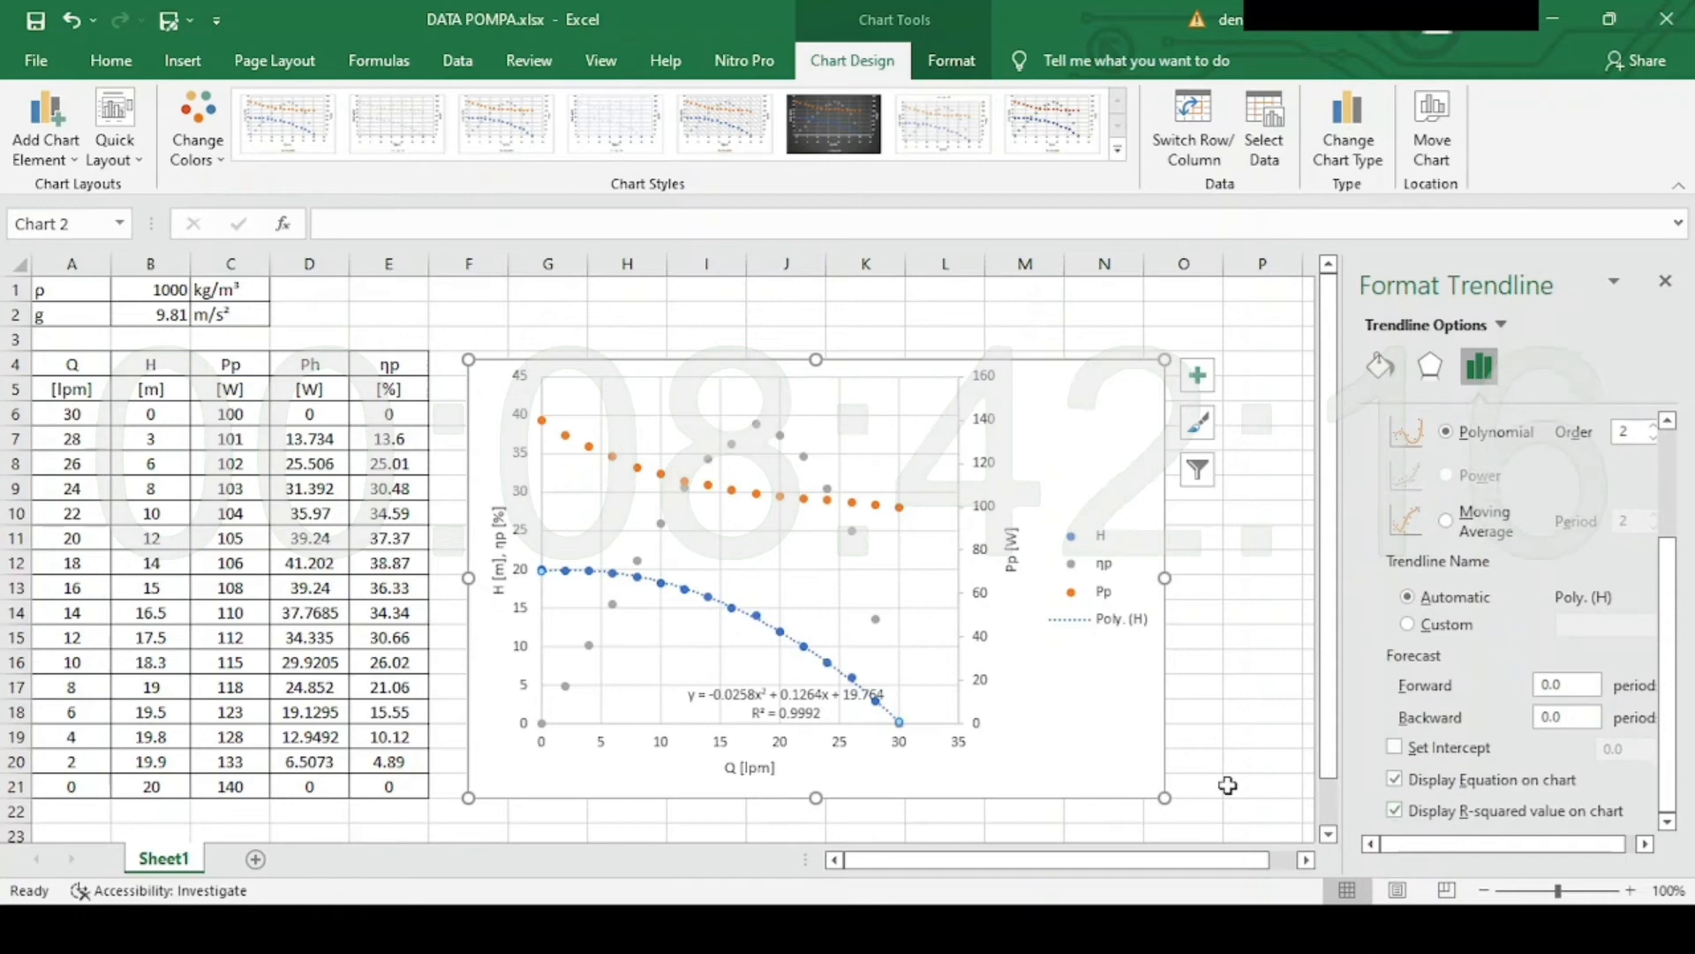
Move the H trendline's equation label to the clear area beneath its curve and give the label a blue outline.
click(764, 706)
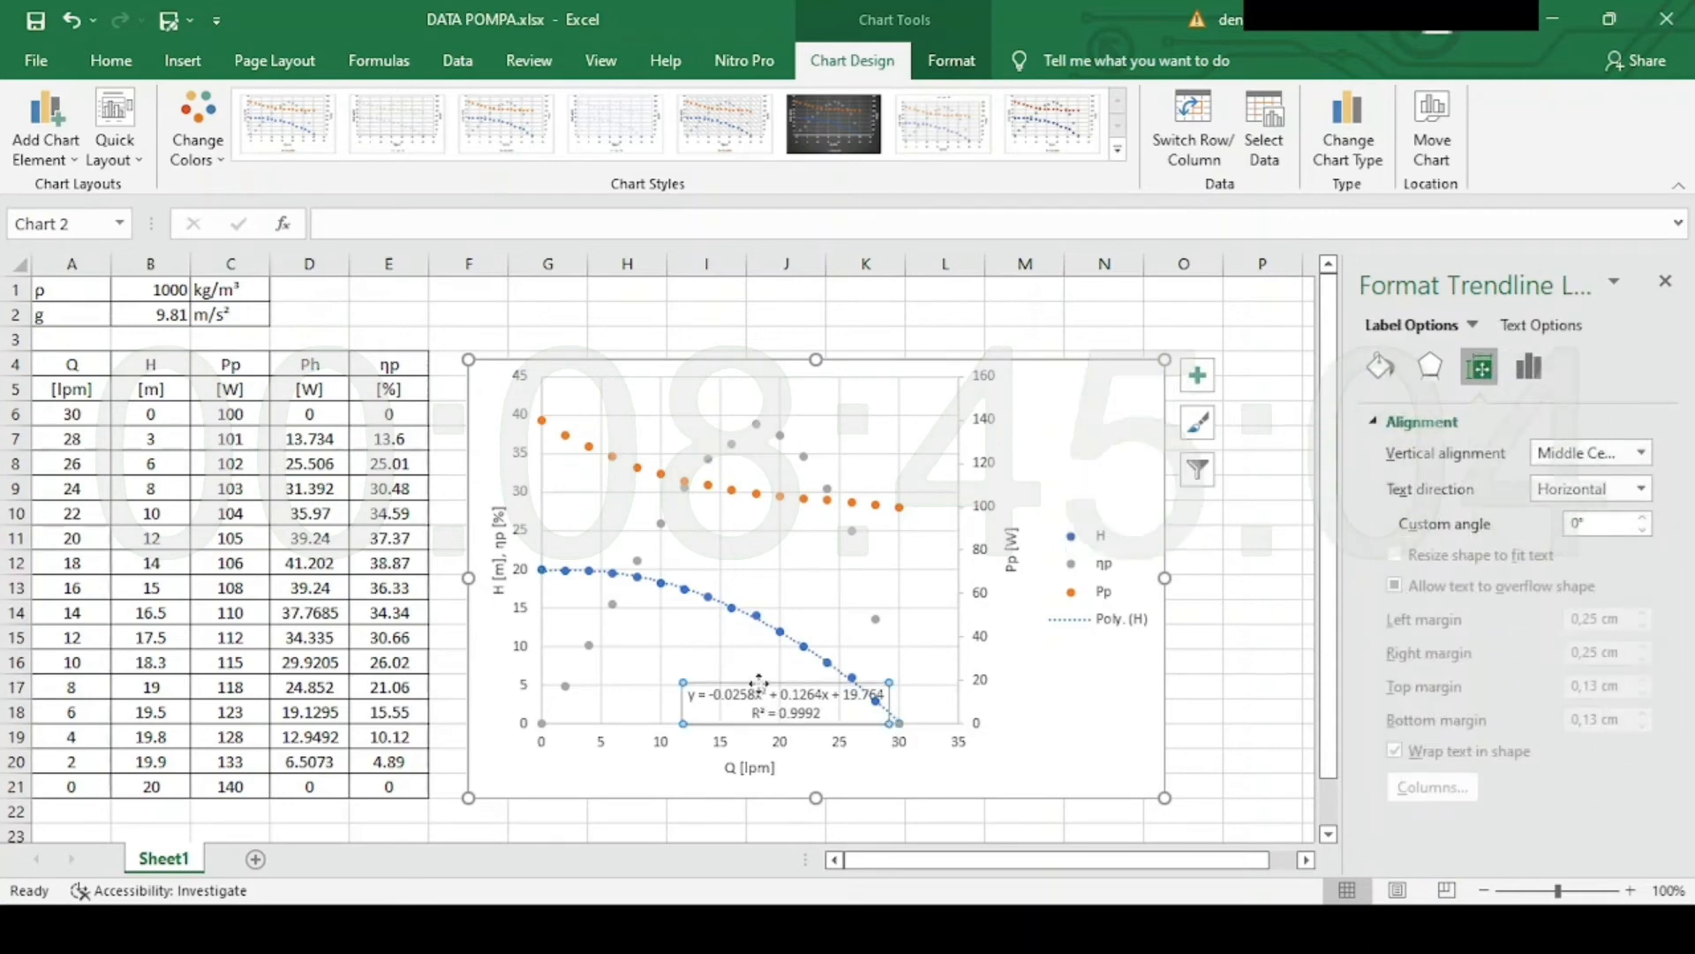
mouse_move(759, 689)
mouse_down()
mouse_move(1017, 676)
mouse_move(1063, 647)
mouse_move(691, 655)
mouse_up()
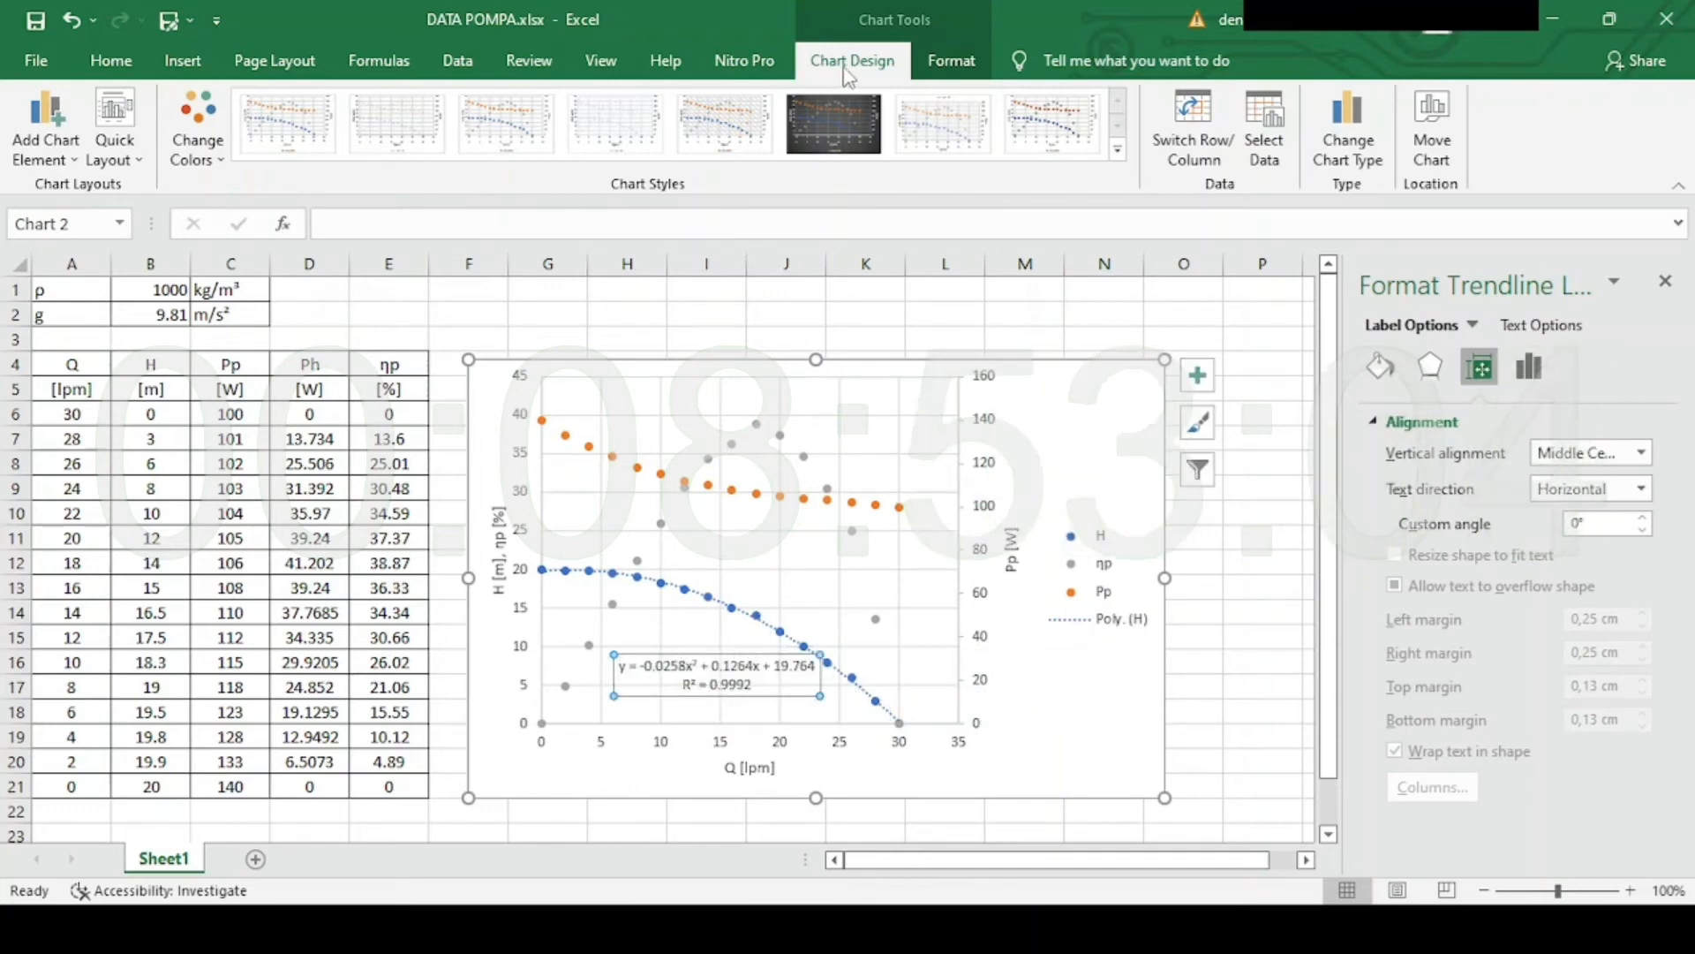
click(950, 60)
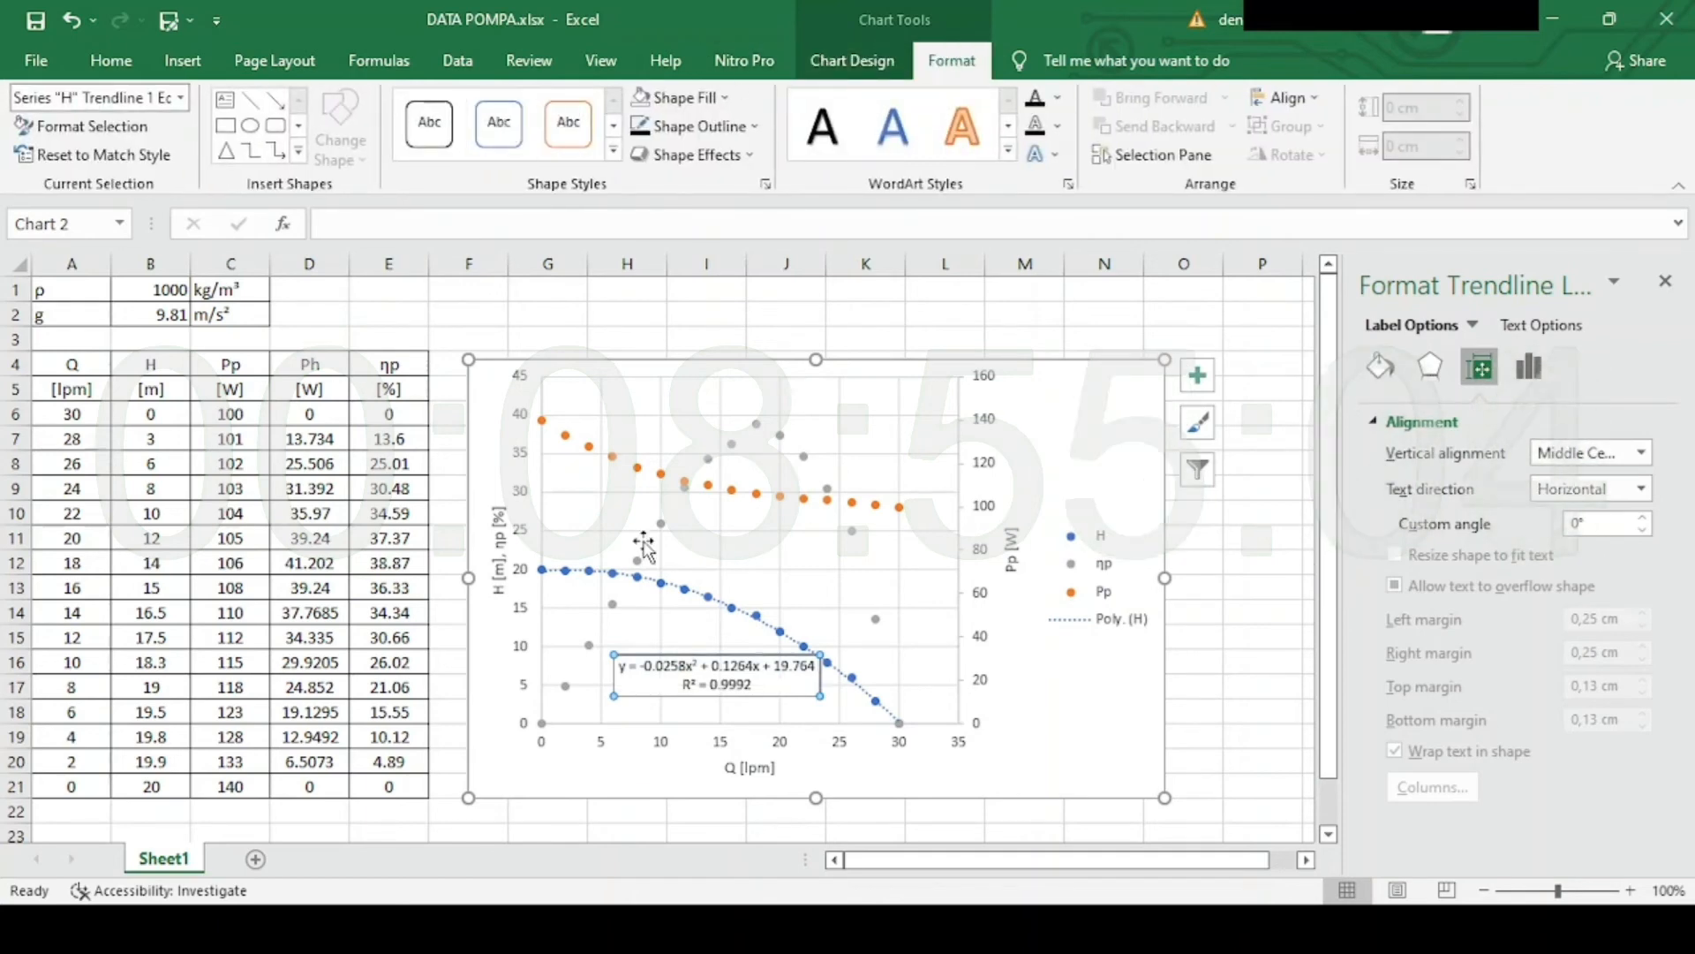
Restyle the H series trendline from dotted to a solid blue line.
click(704, 598)
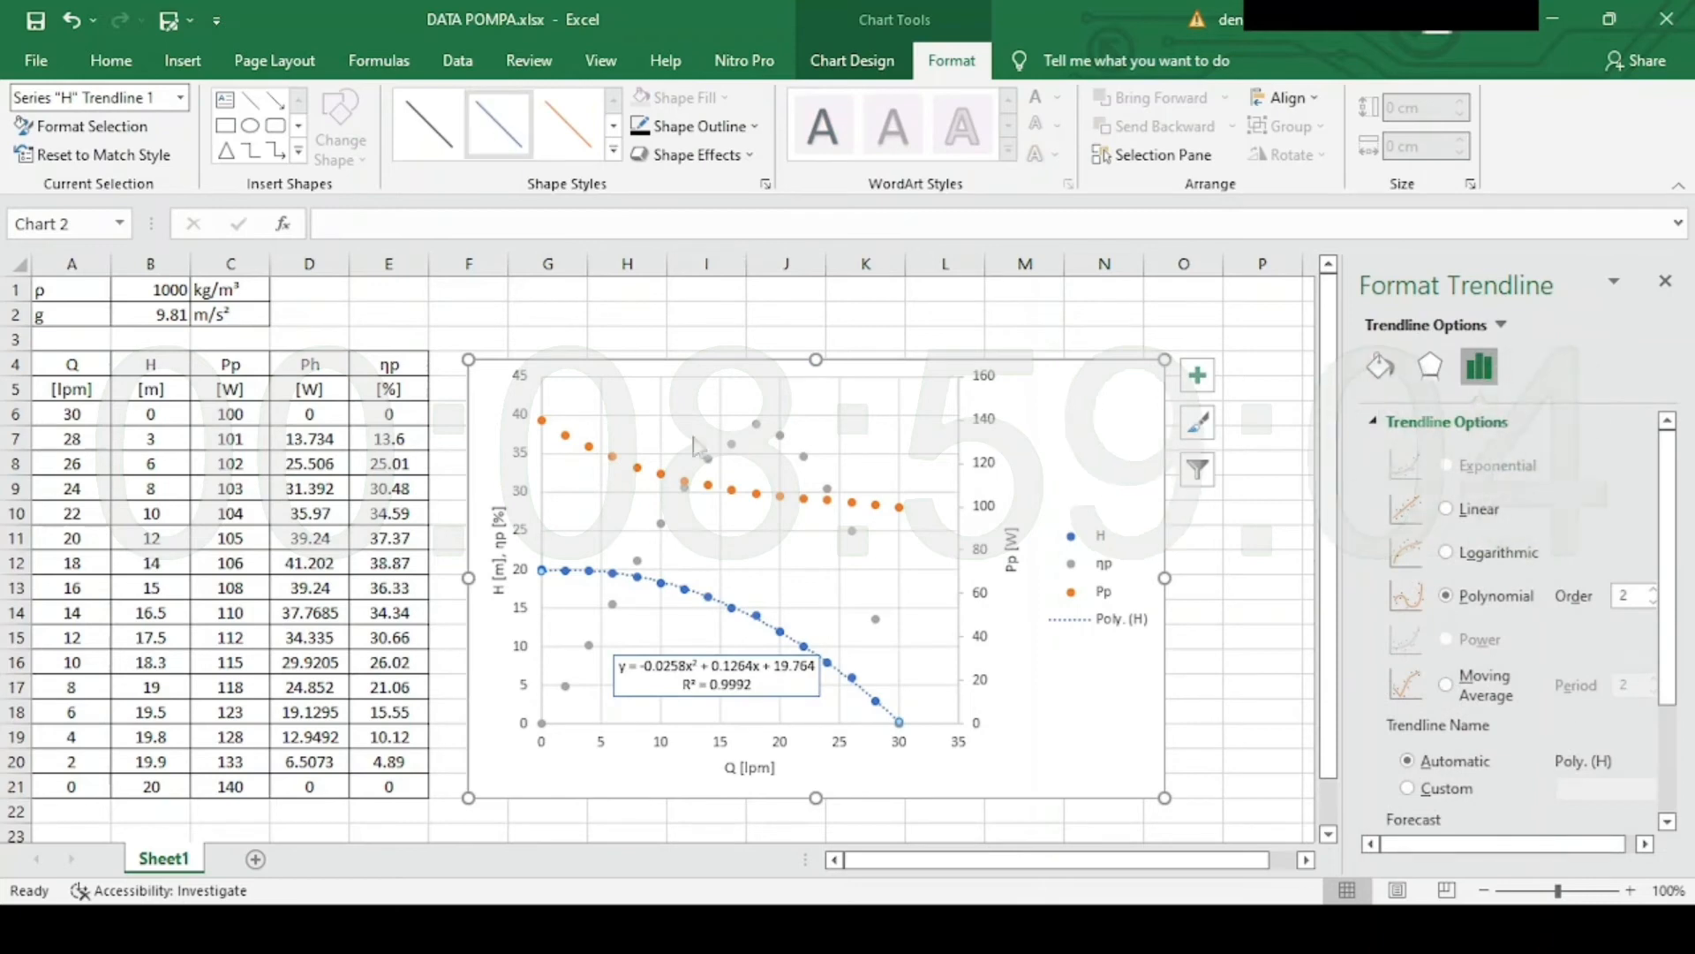
click(501, 122)
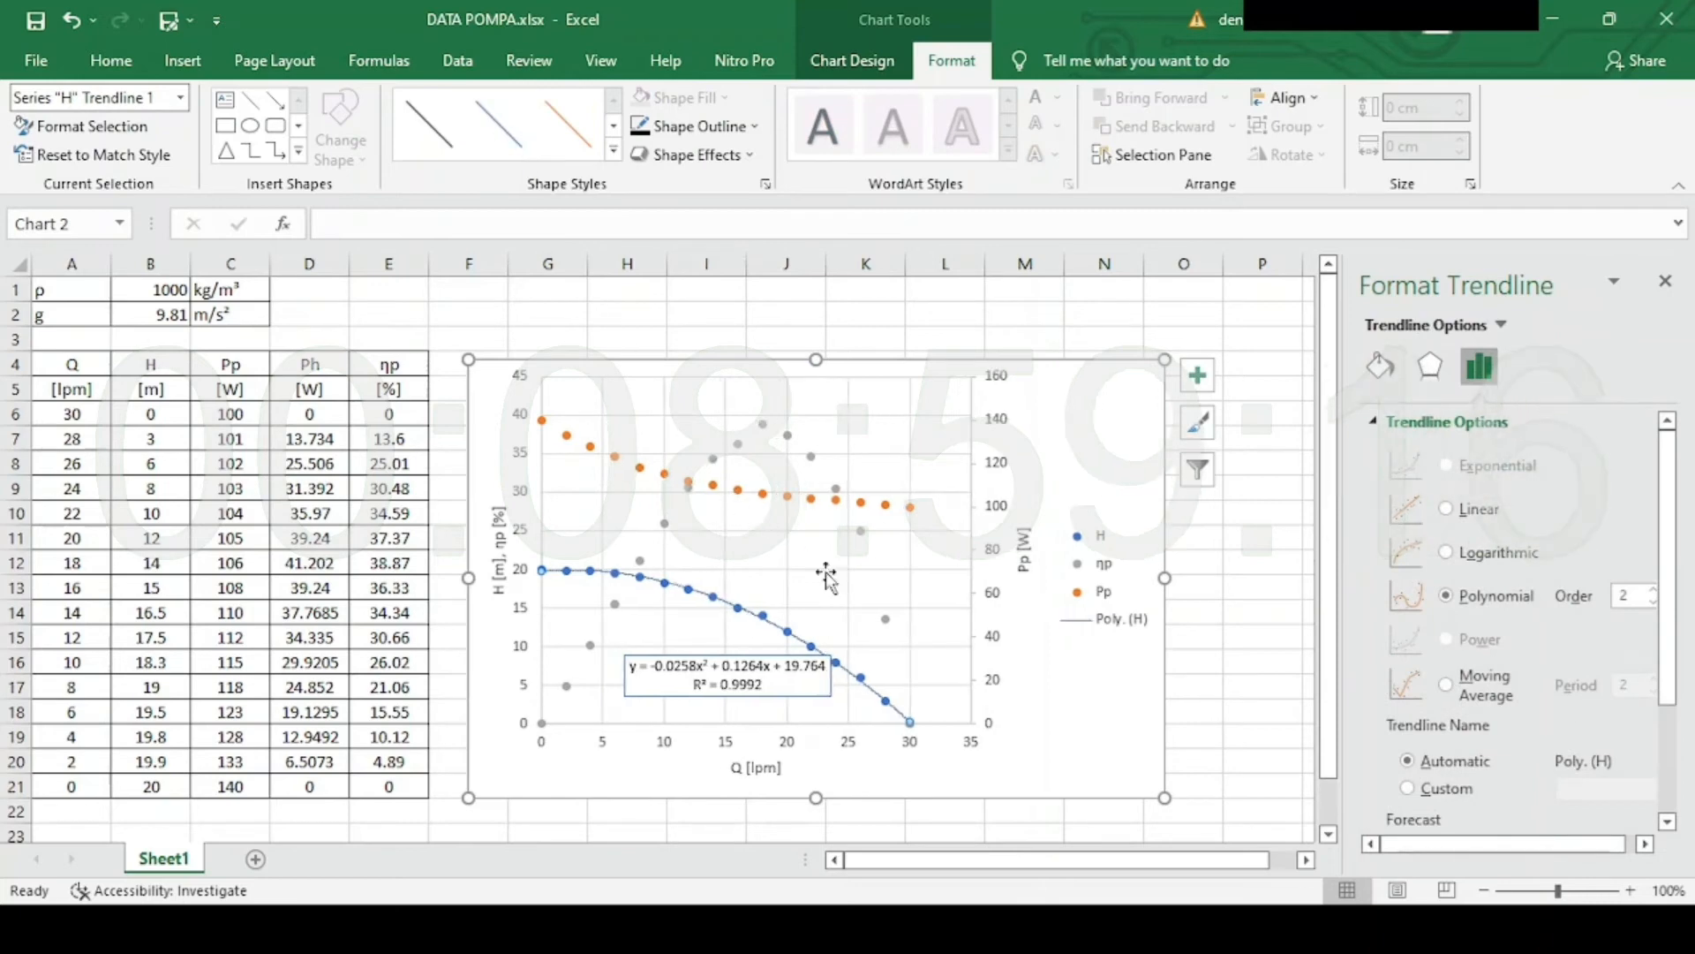
click(1069, 693)
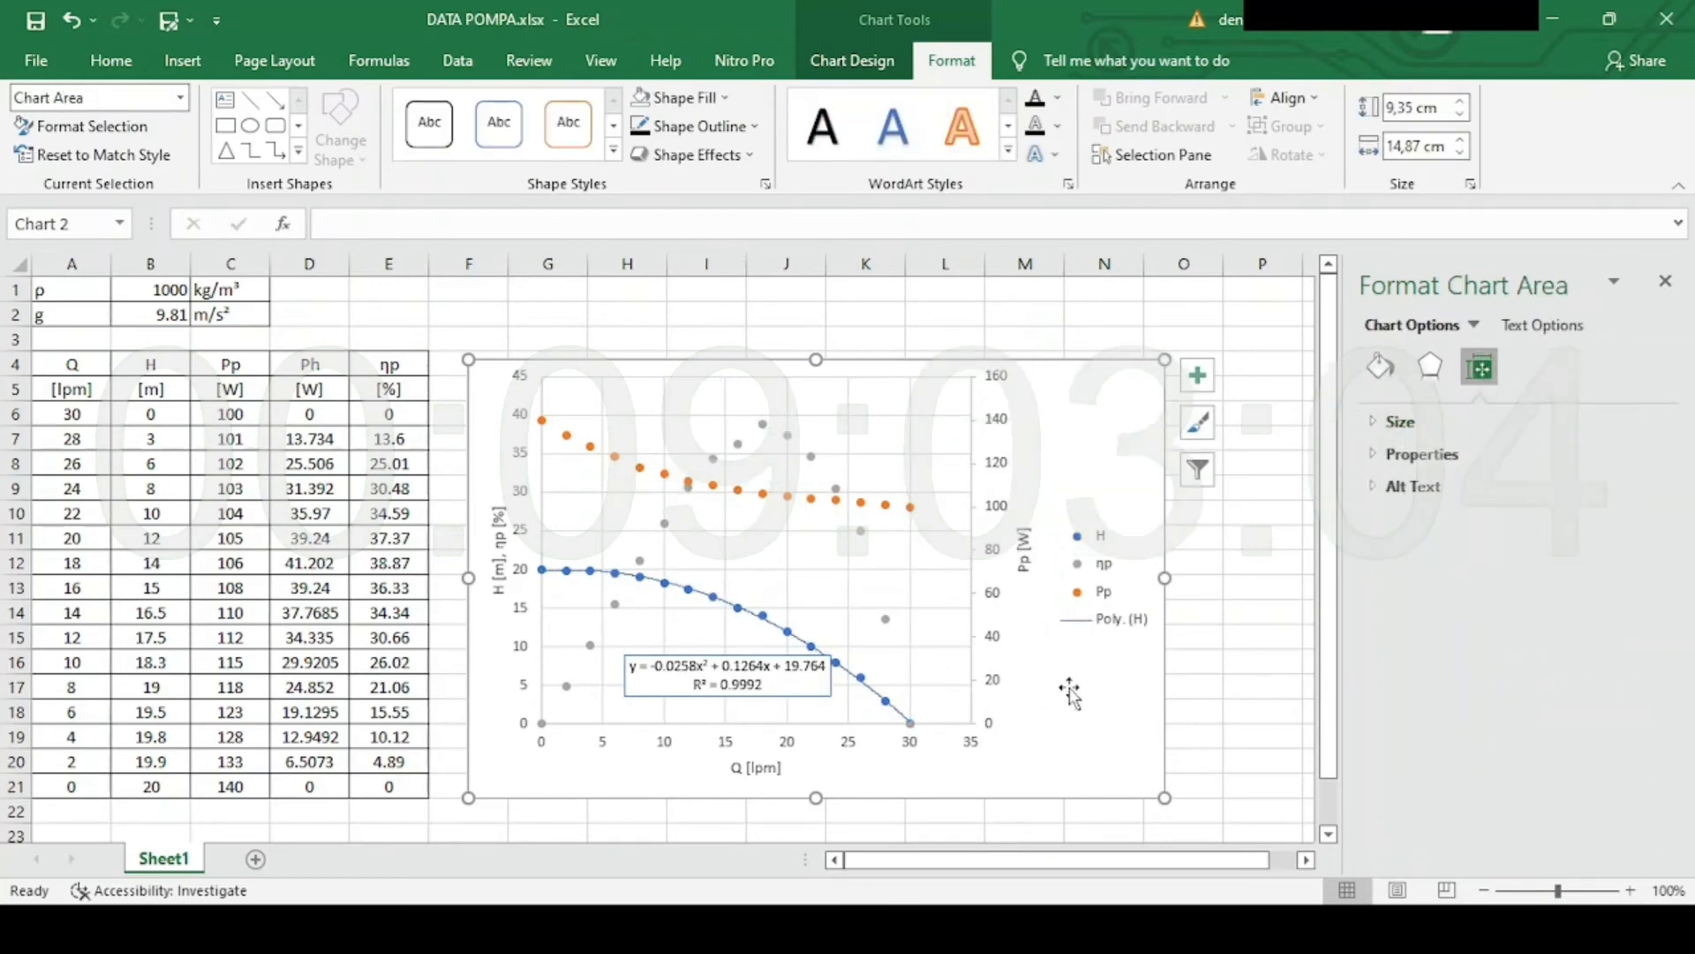
Add a polynomial trendline of order 2 to the ηp series with intercept 0.0, displaying its equation and R-squared value.
click(862, 532)
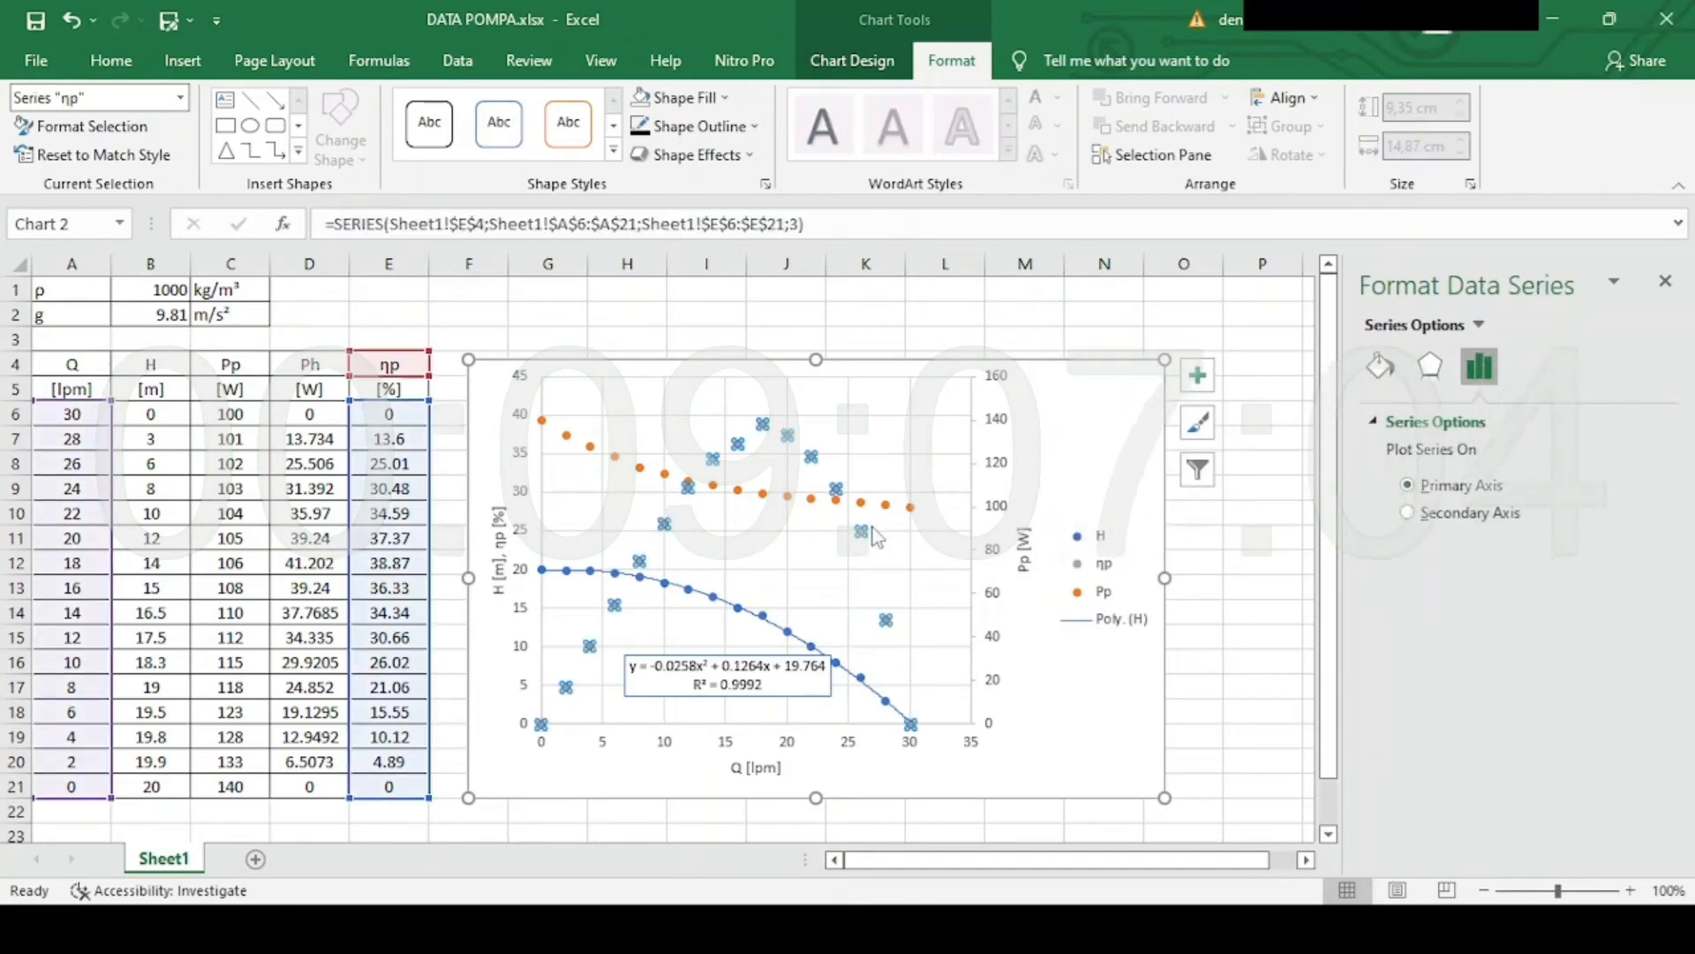
right_click(864, 530)
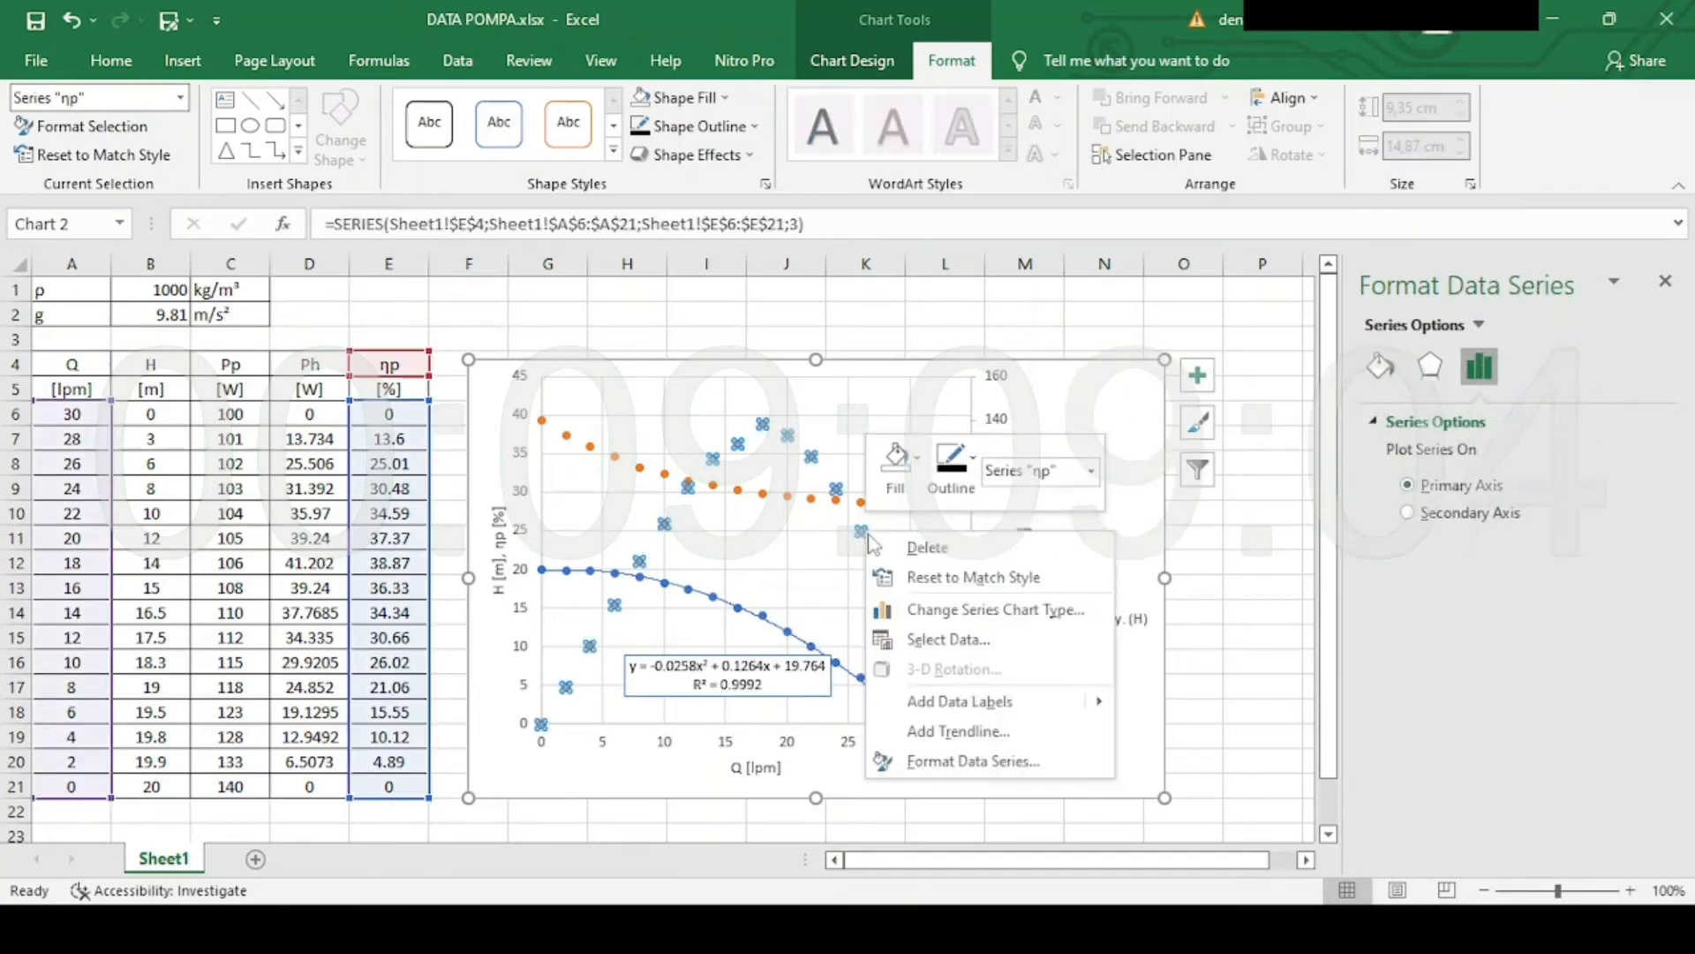
click(958, 731)
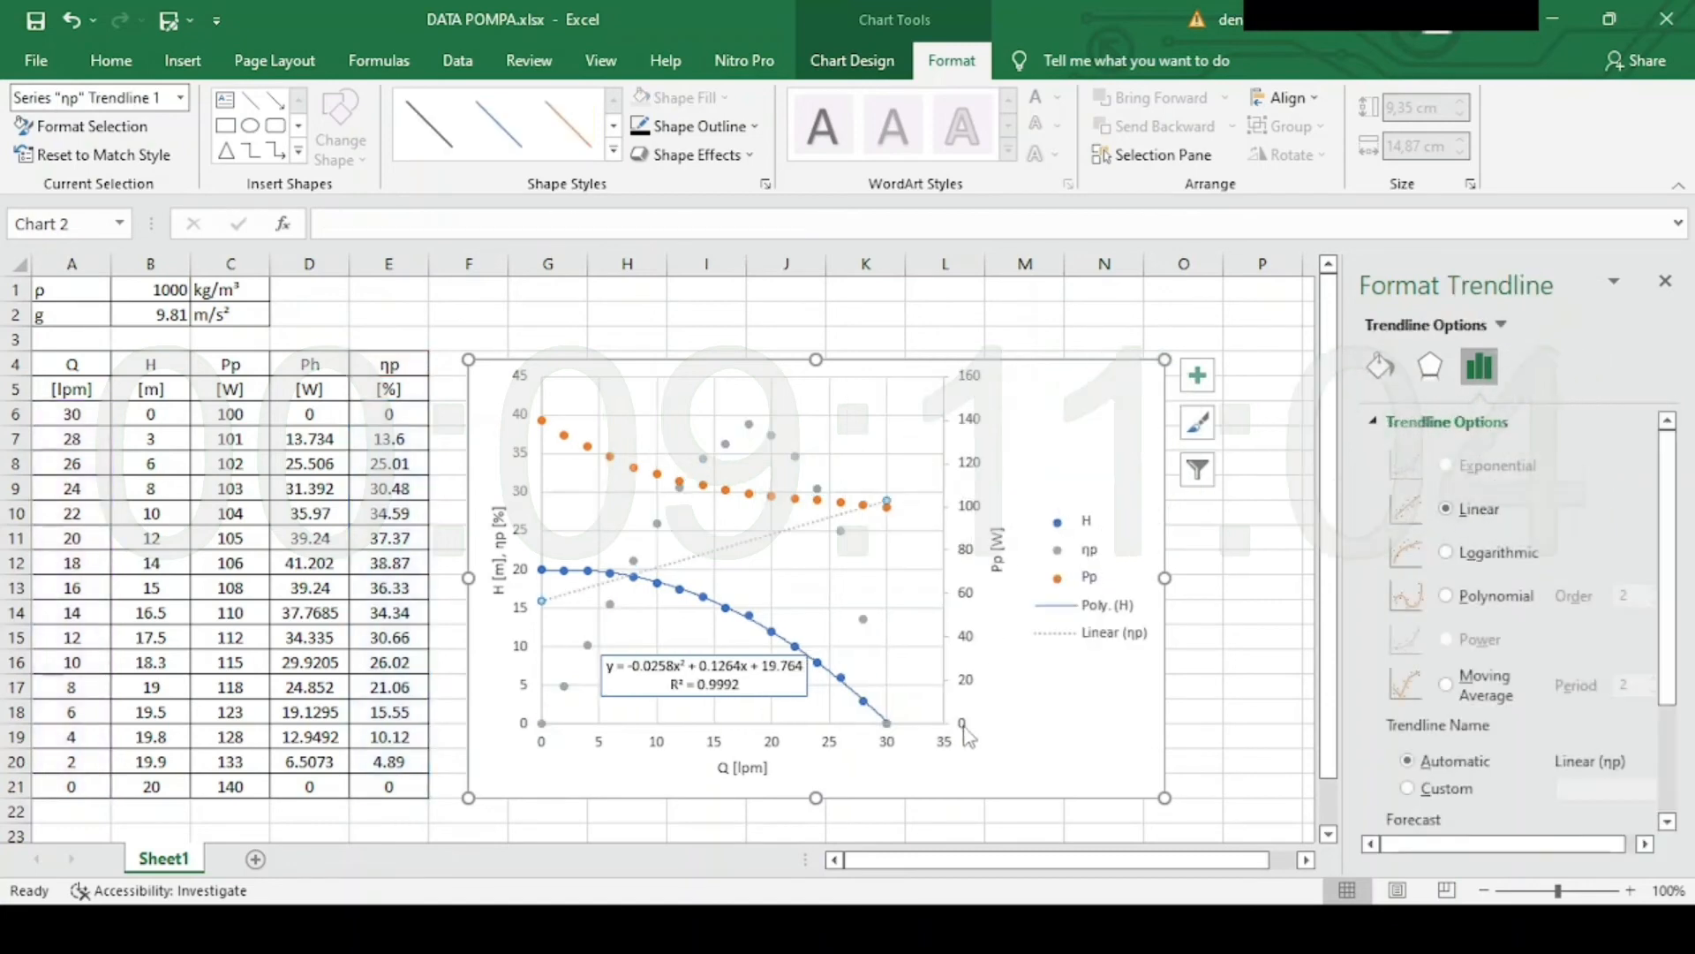
click(1469, 596)
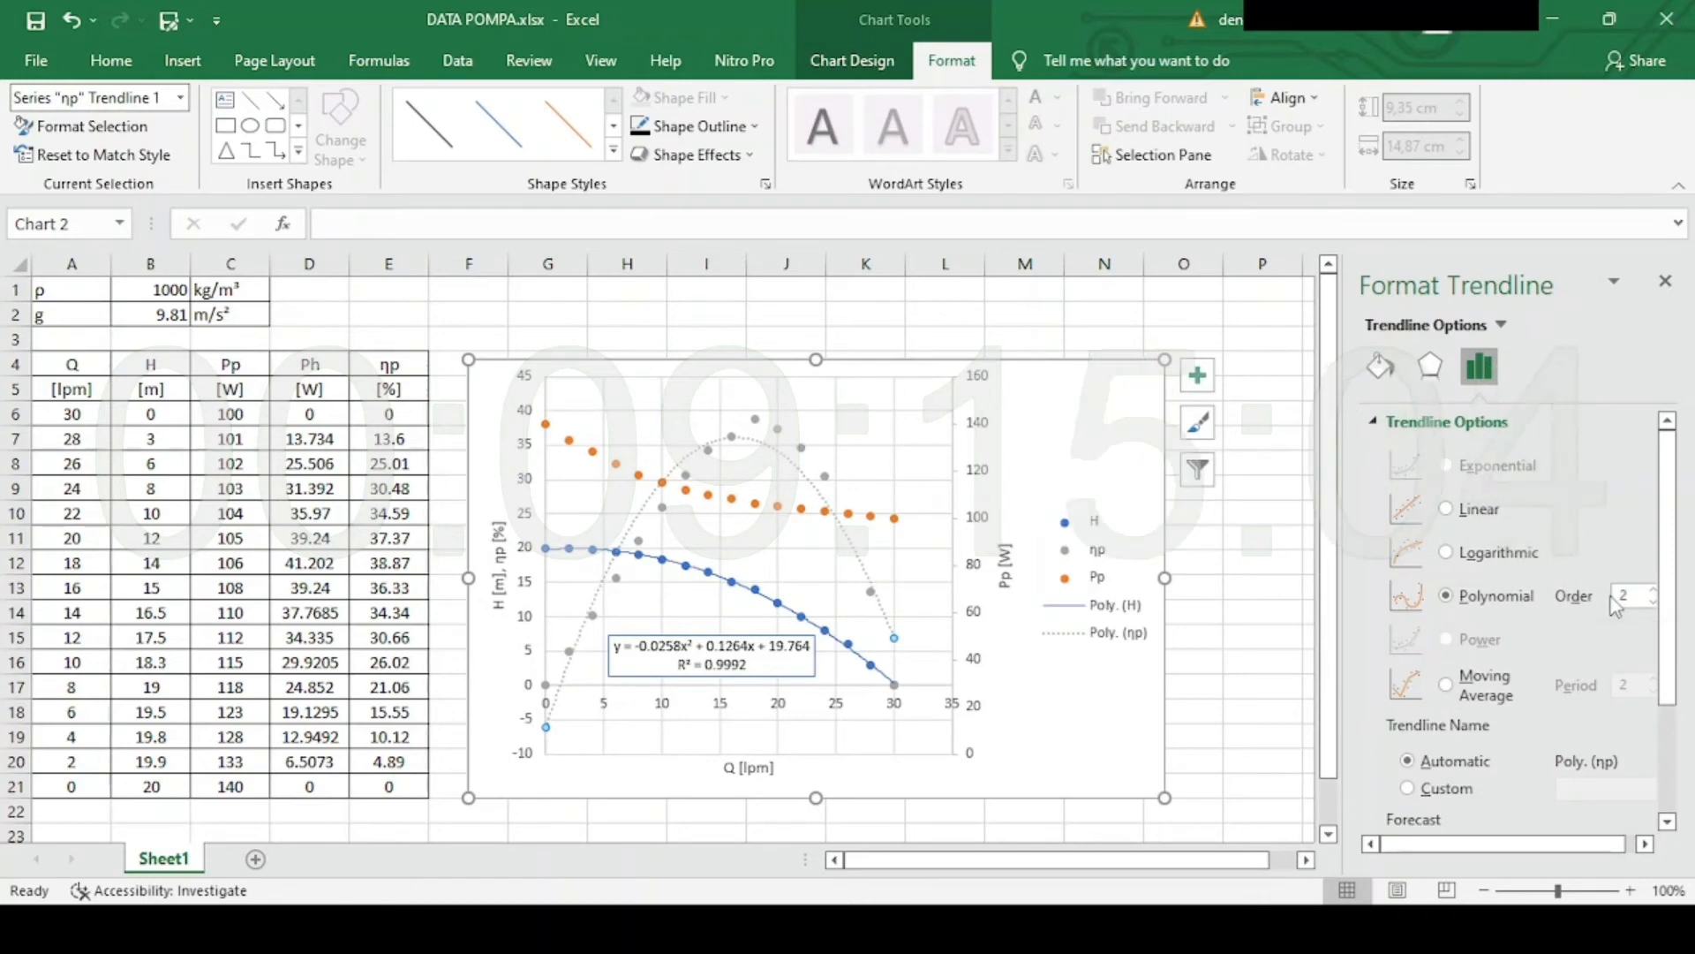
scroll(1612, 625, down, 4)
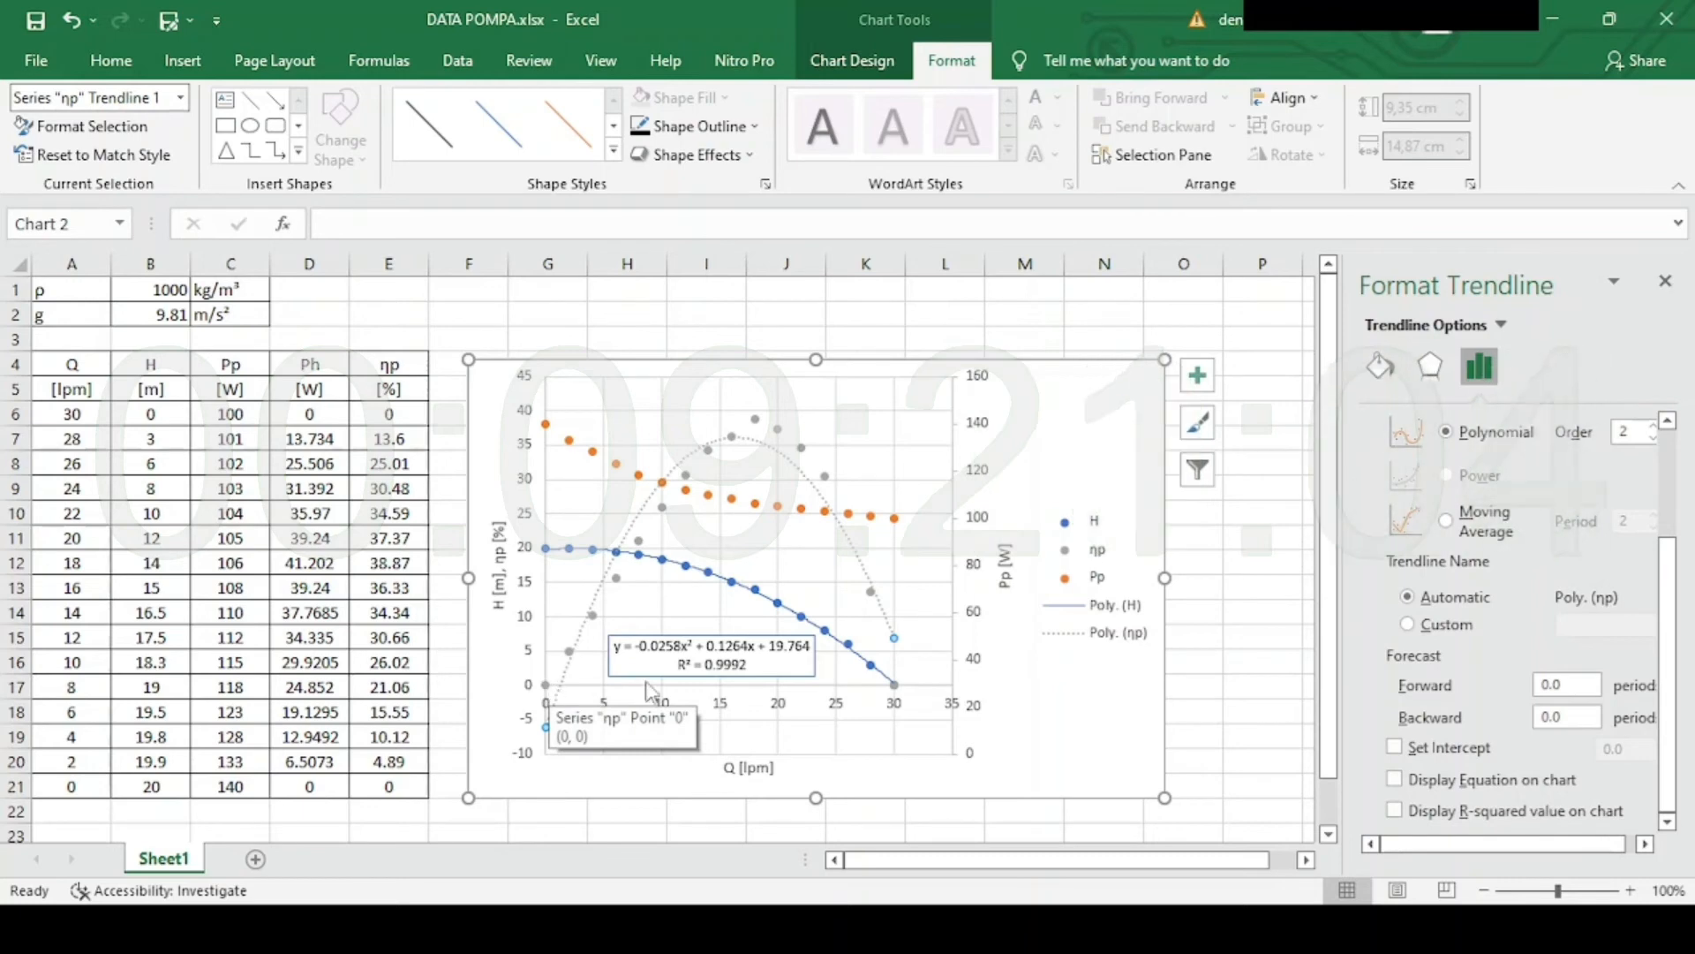
click(1413, 747)
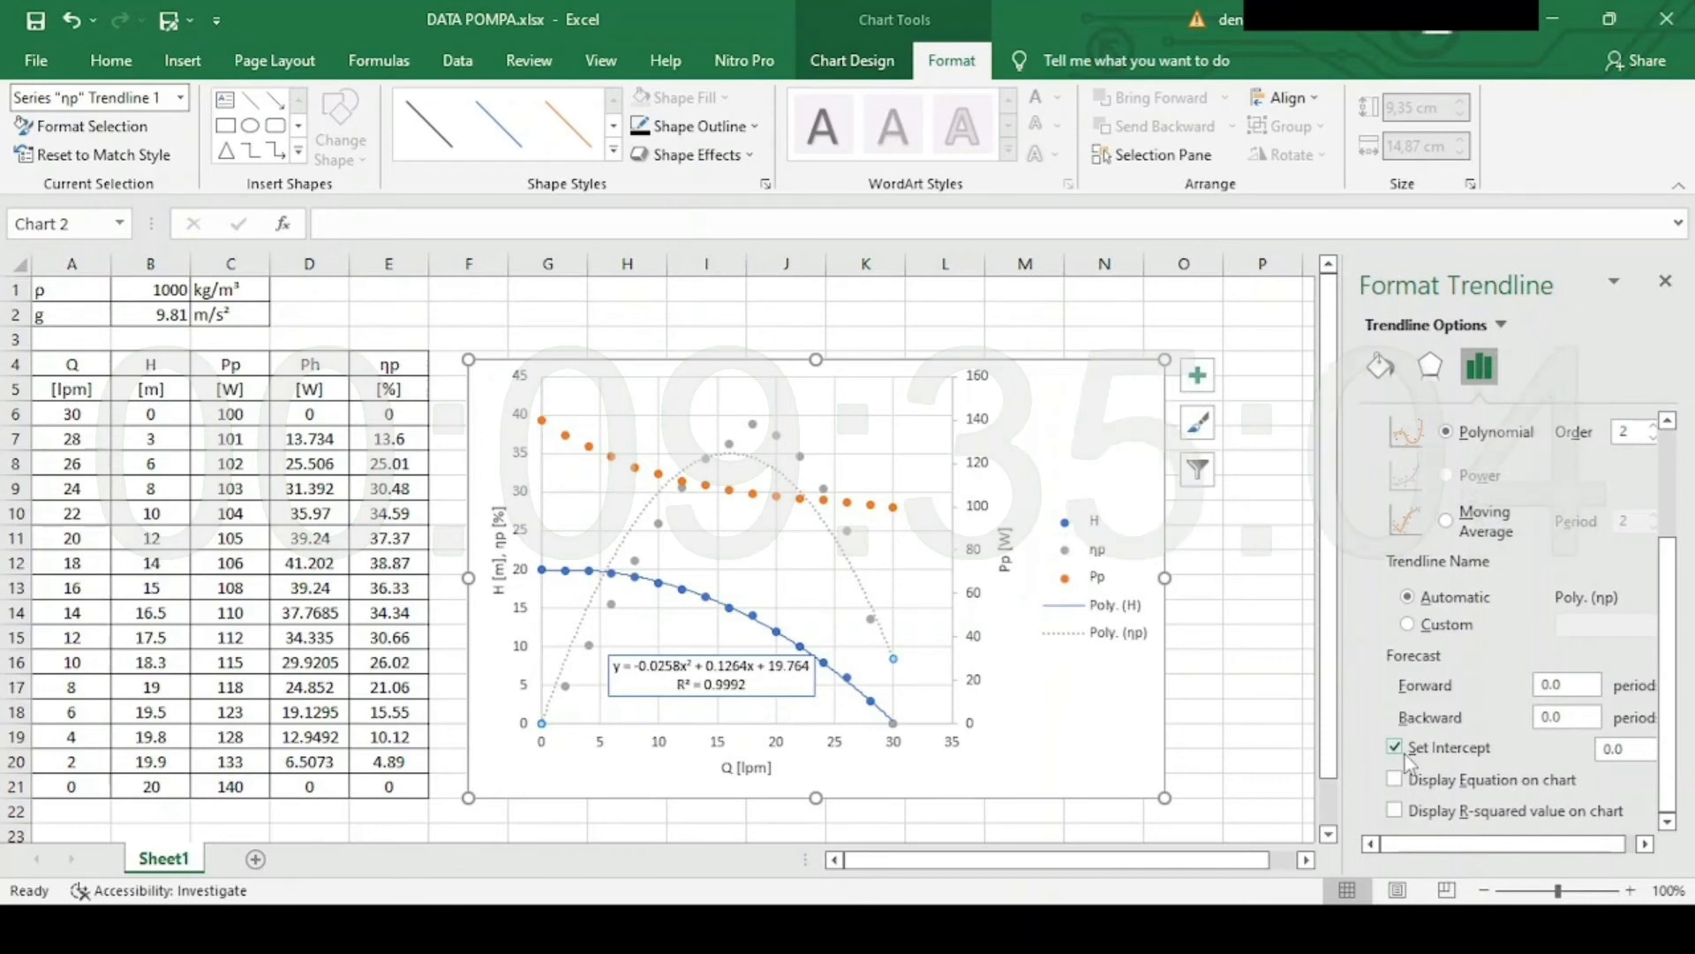
click(1394, 809)
Move the ηp trendline's equation label up, clear of the H trendline's equation.
click(870, 658)
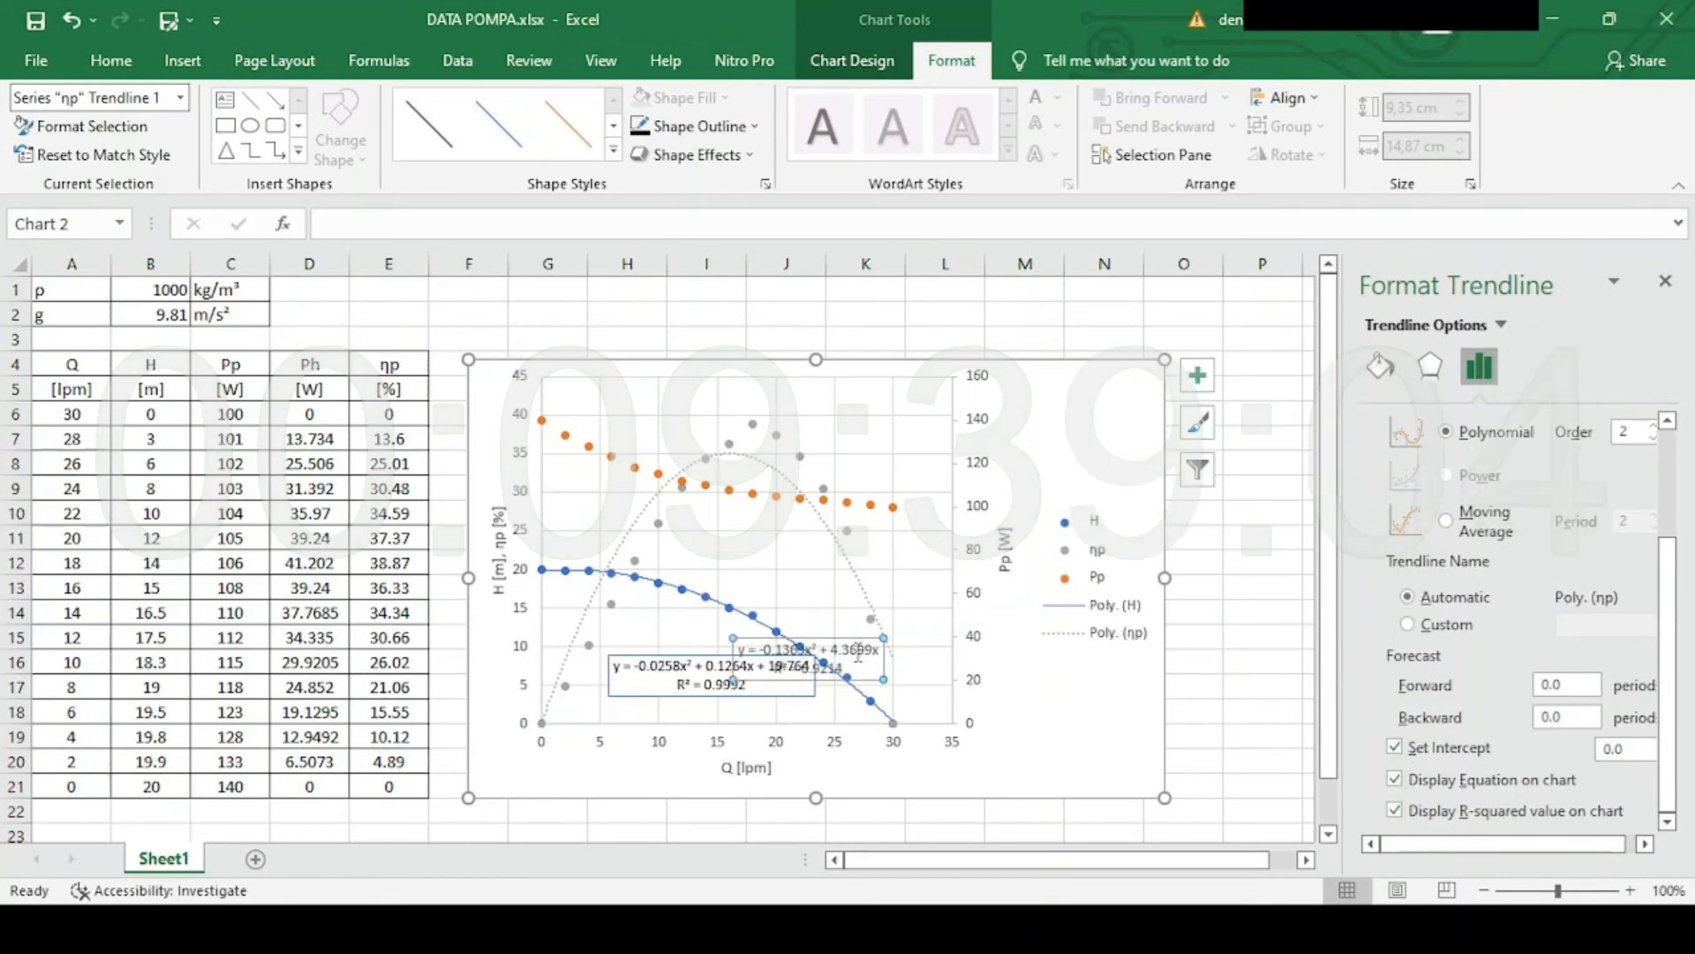
drag(869, 659, 885, 556)
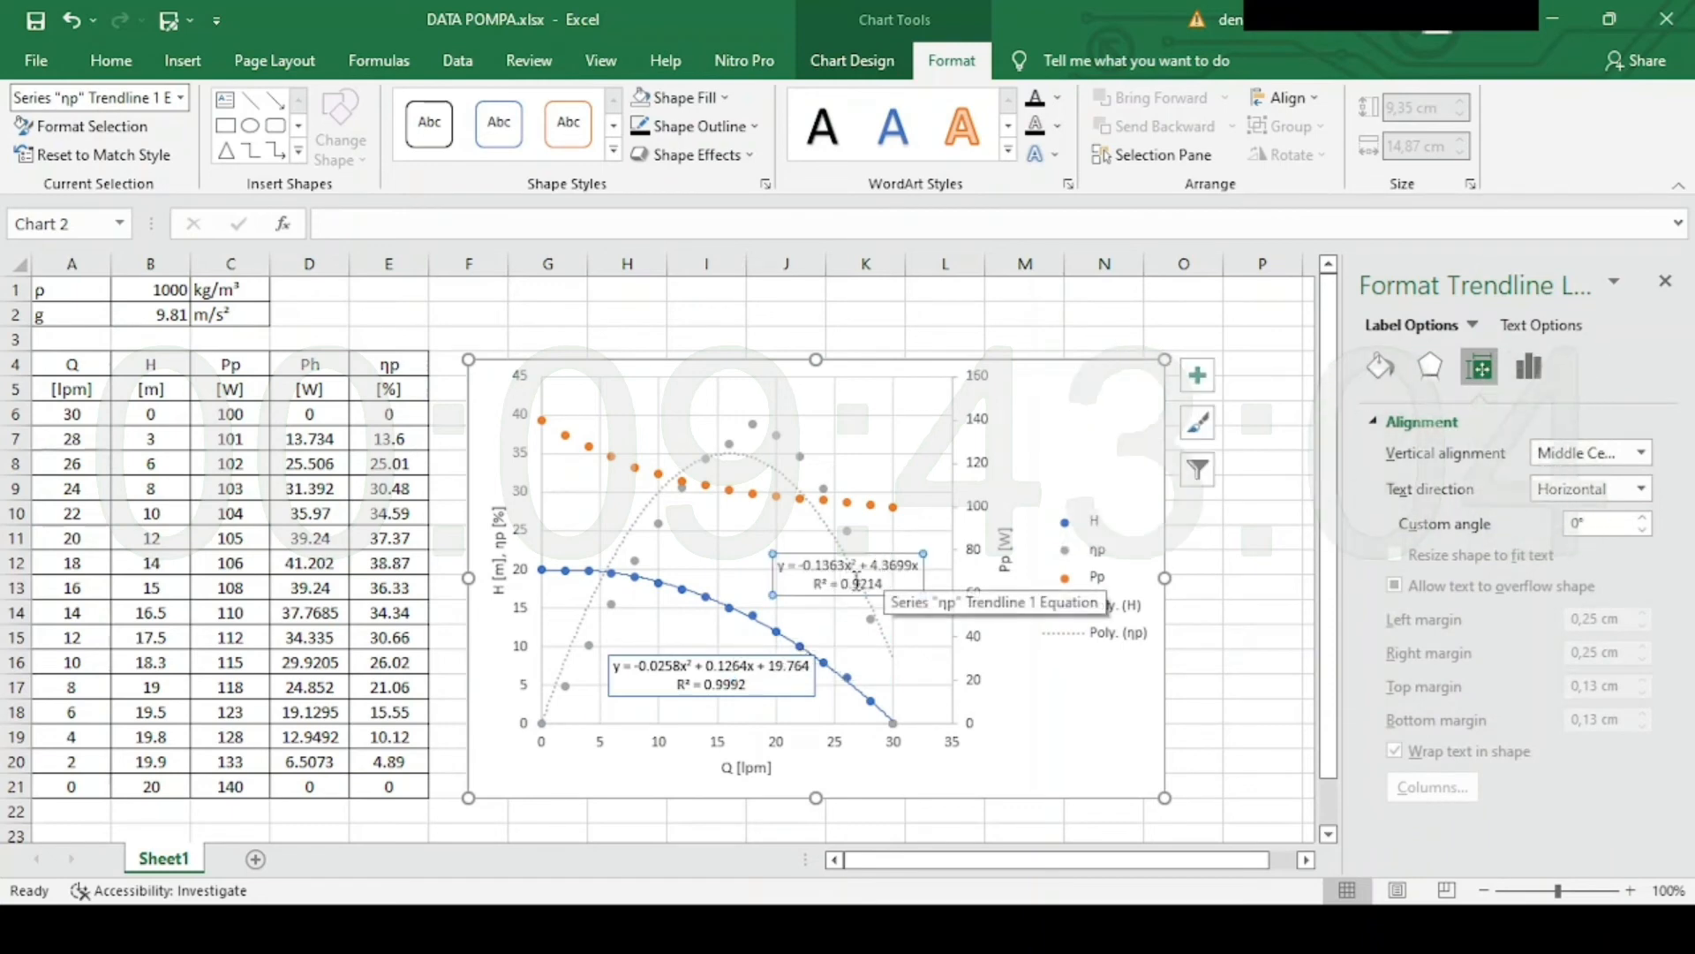
click(883, 584)
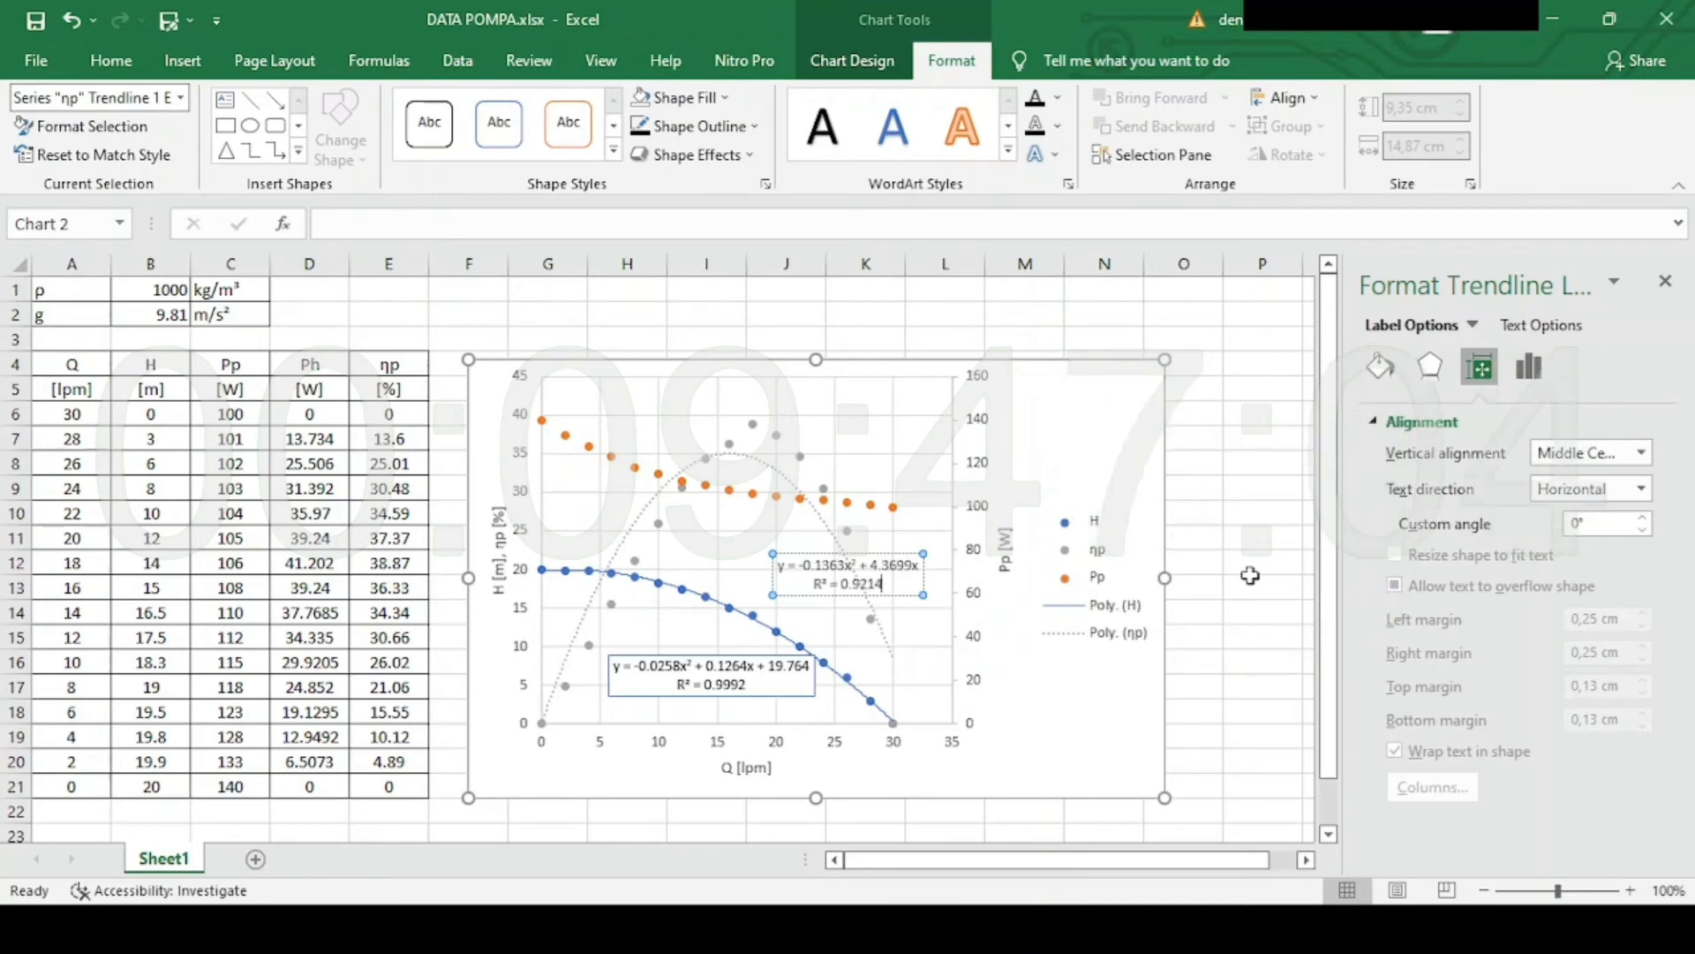
Set the ηp trendline's polynomial order to 3 and move its equation label above the curve, near the plot's upper right corner.
click(837, 540)
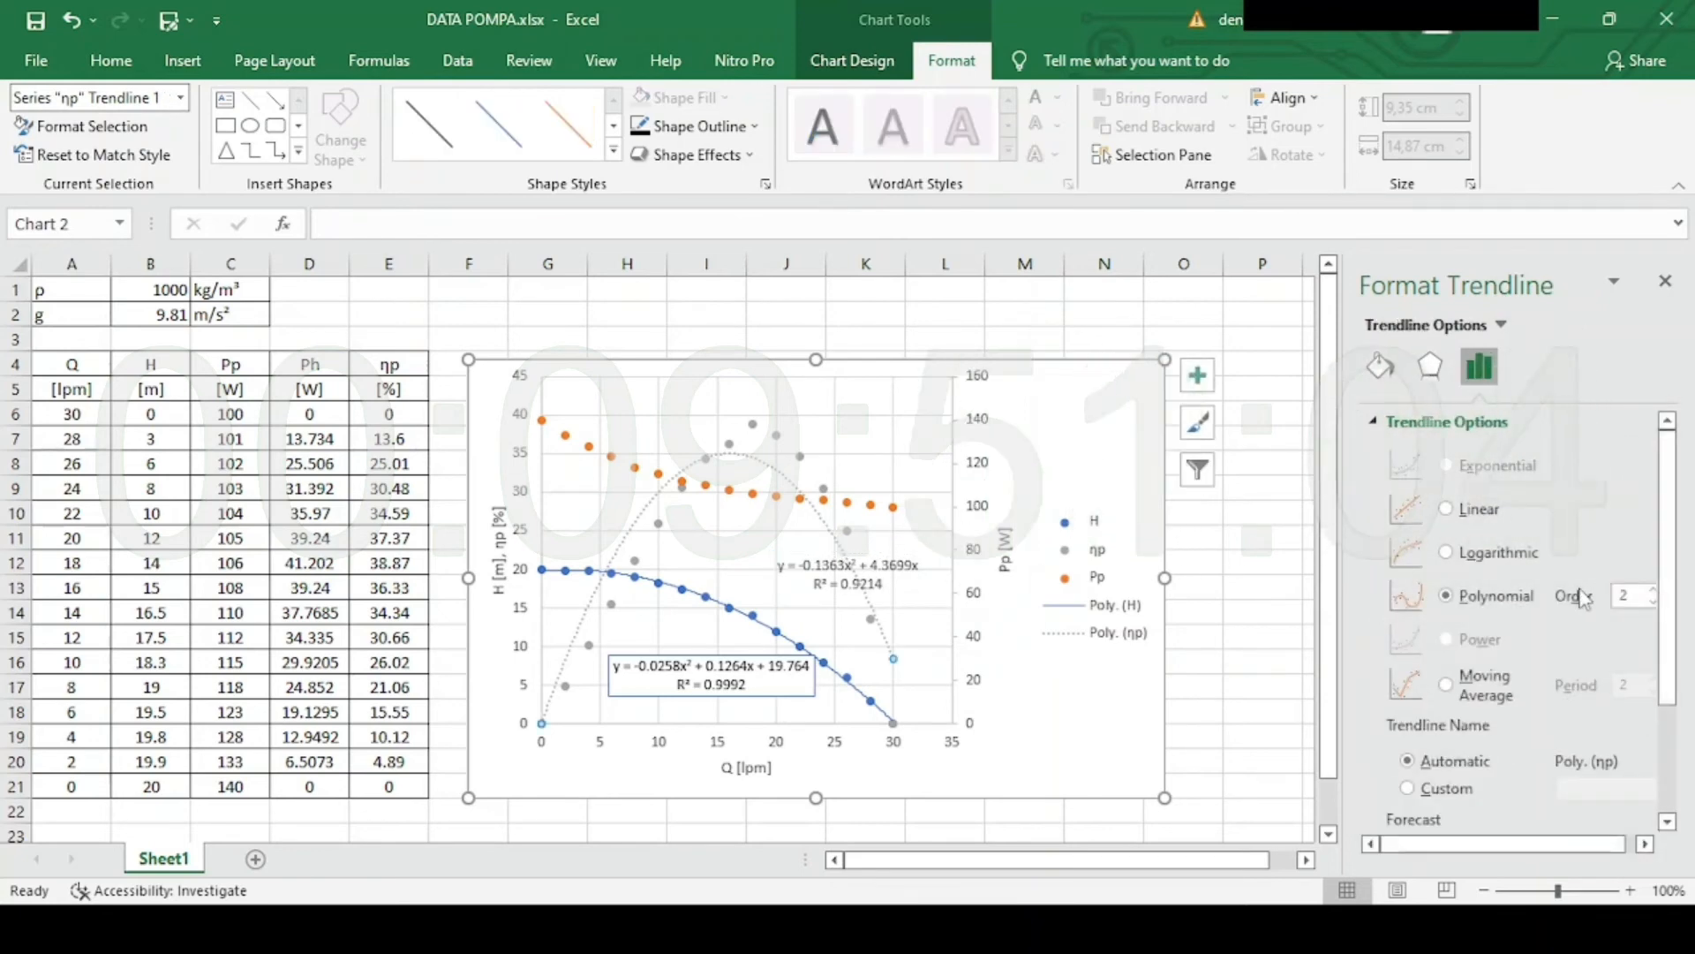
click(1652, 591)
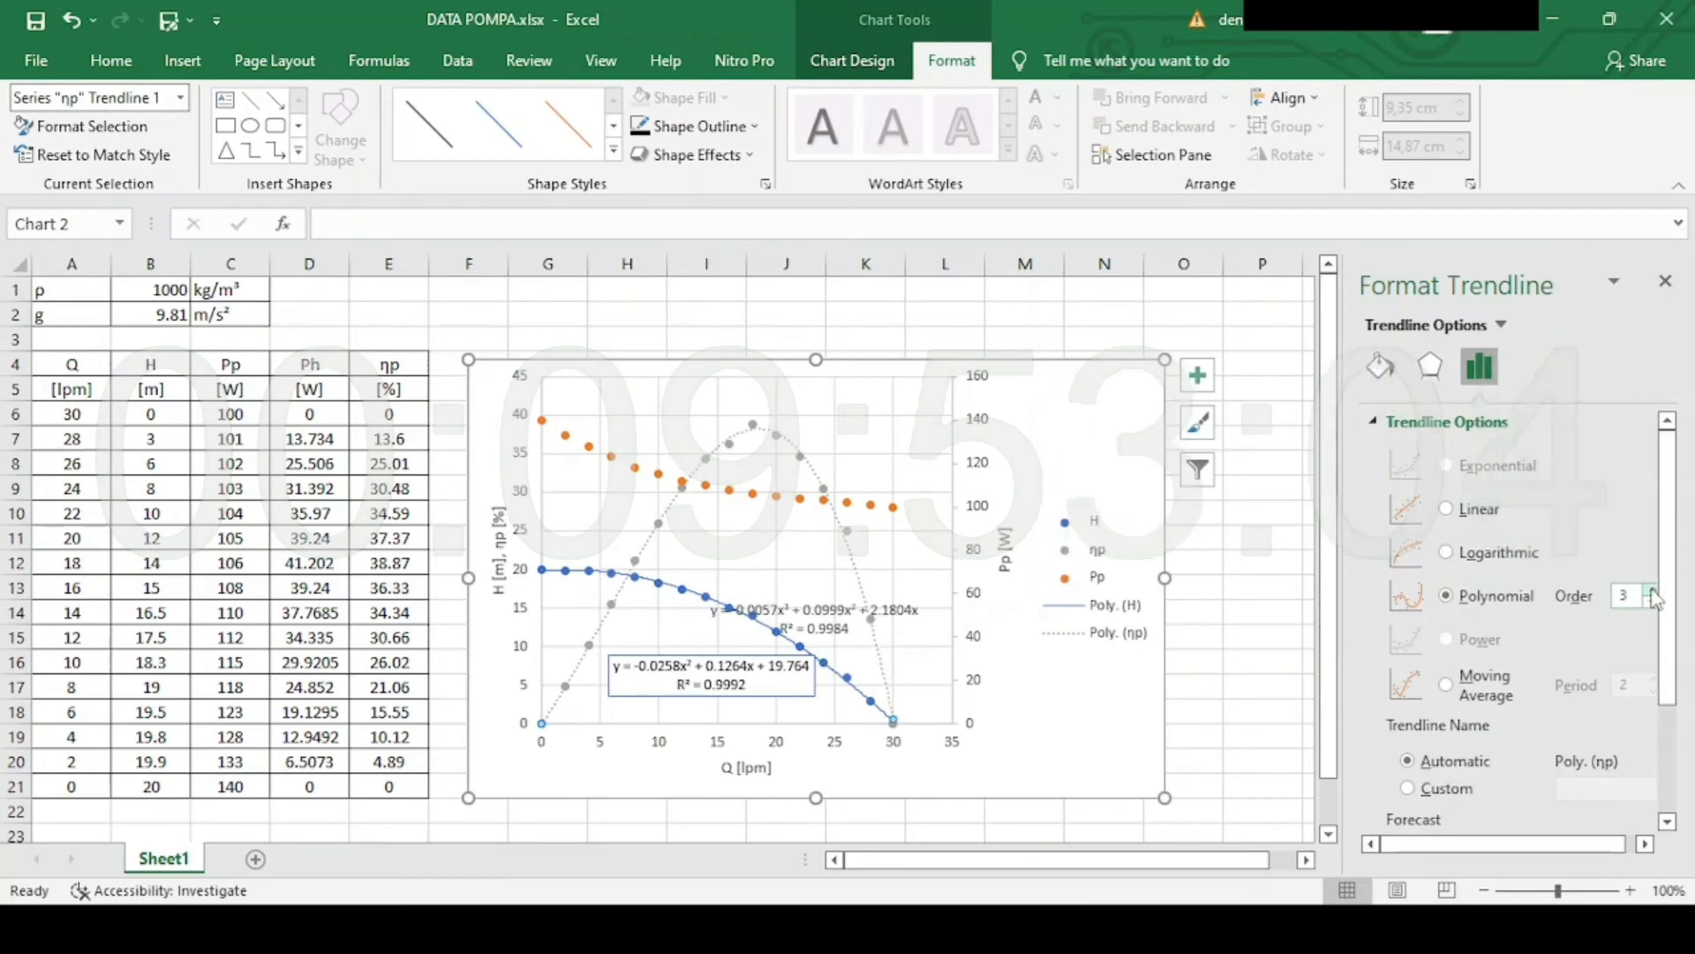
click(870, 630)
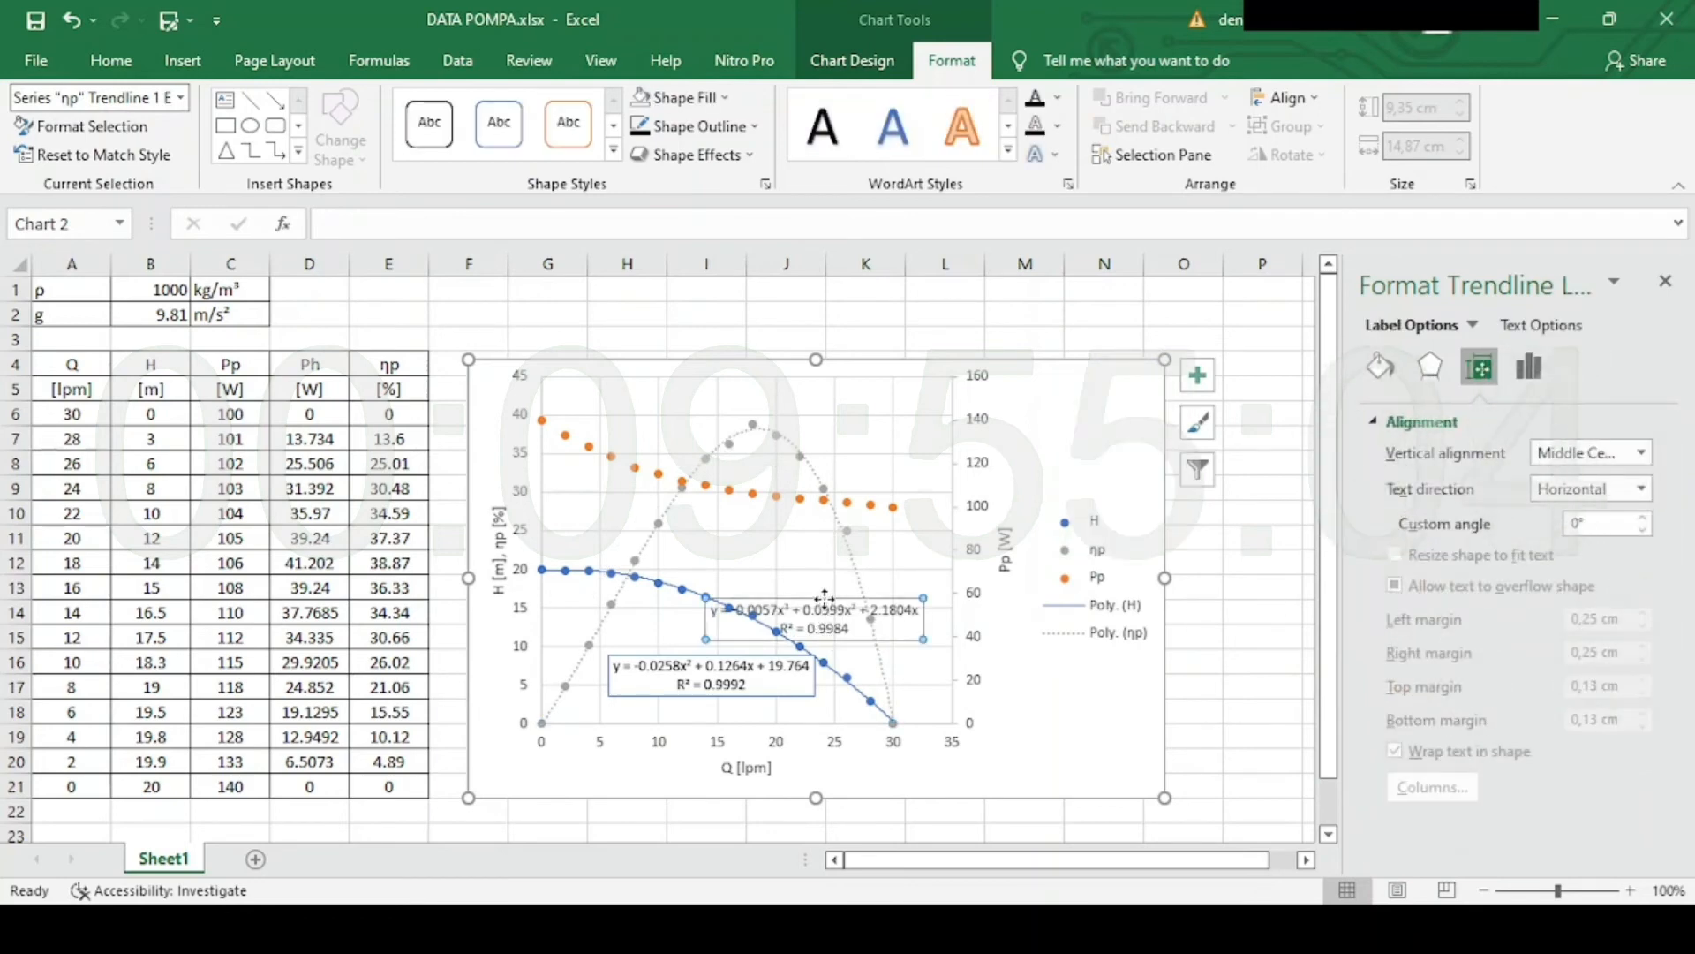
drag(870, 629, 909, 395)
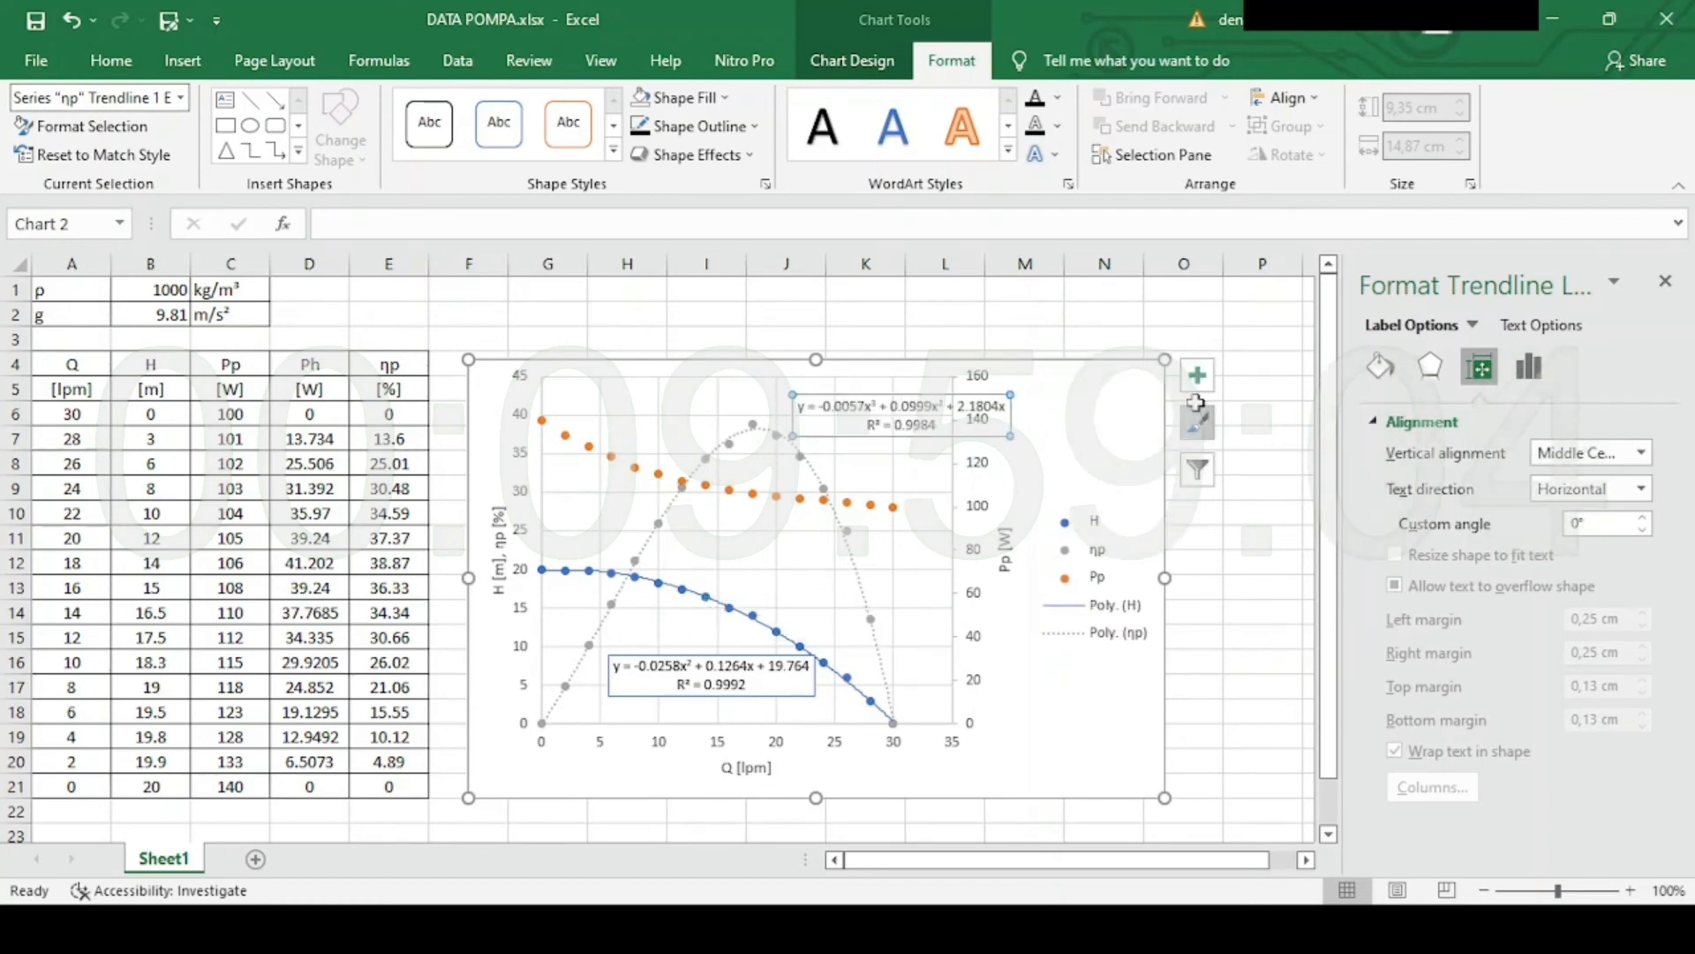
click(1063, 445)
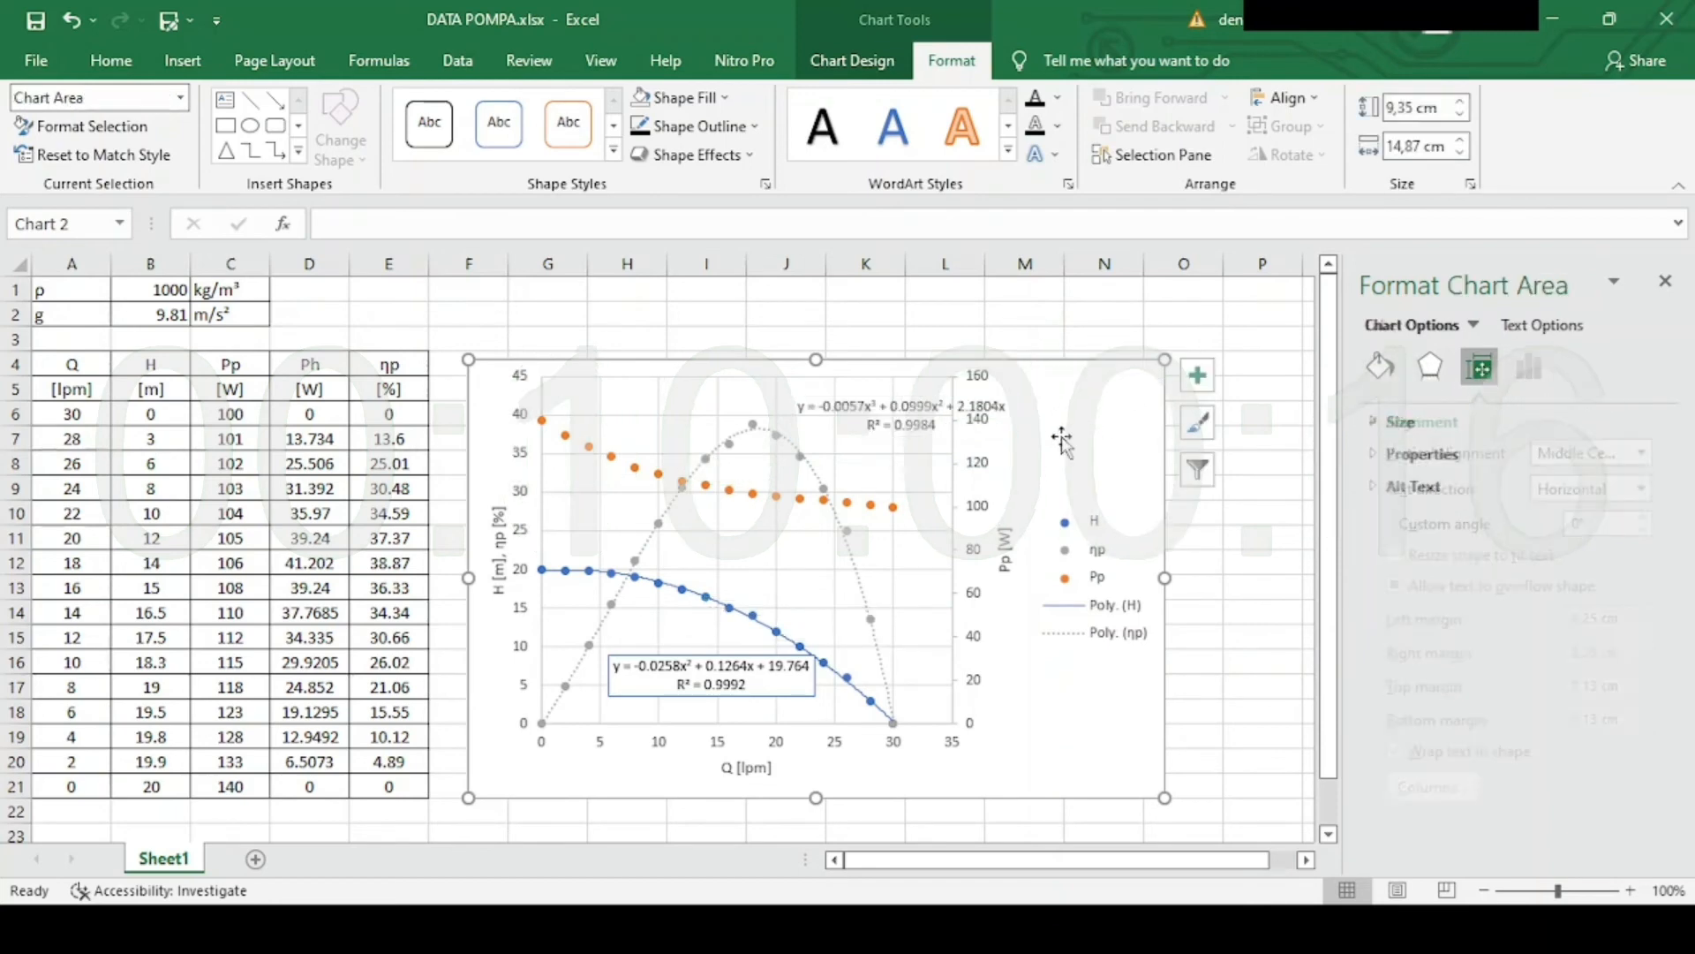
Place the chart legend at the bottom of the chart.
click(1210, 382)
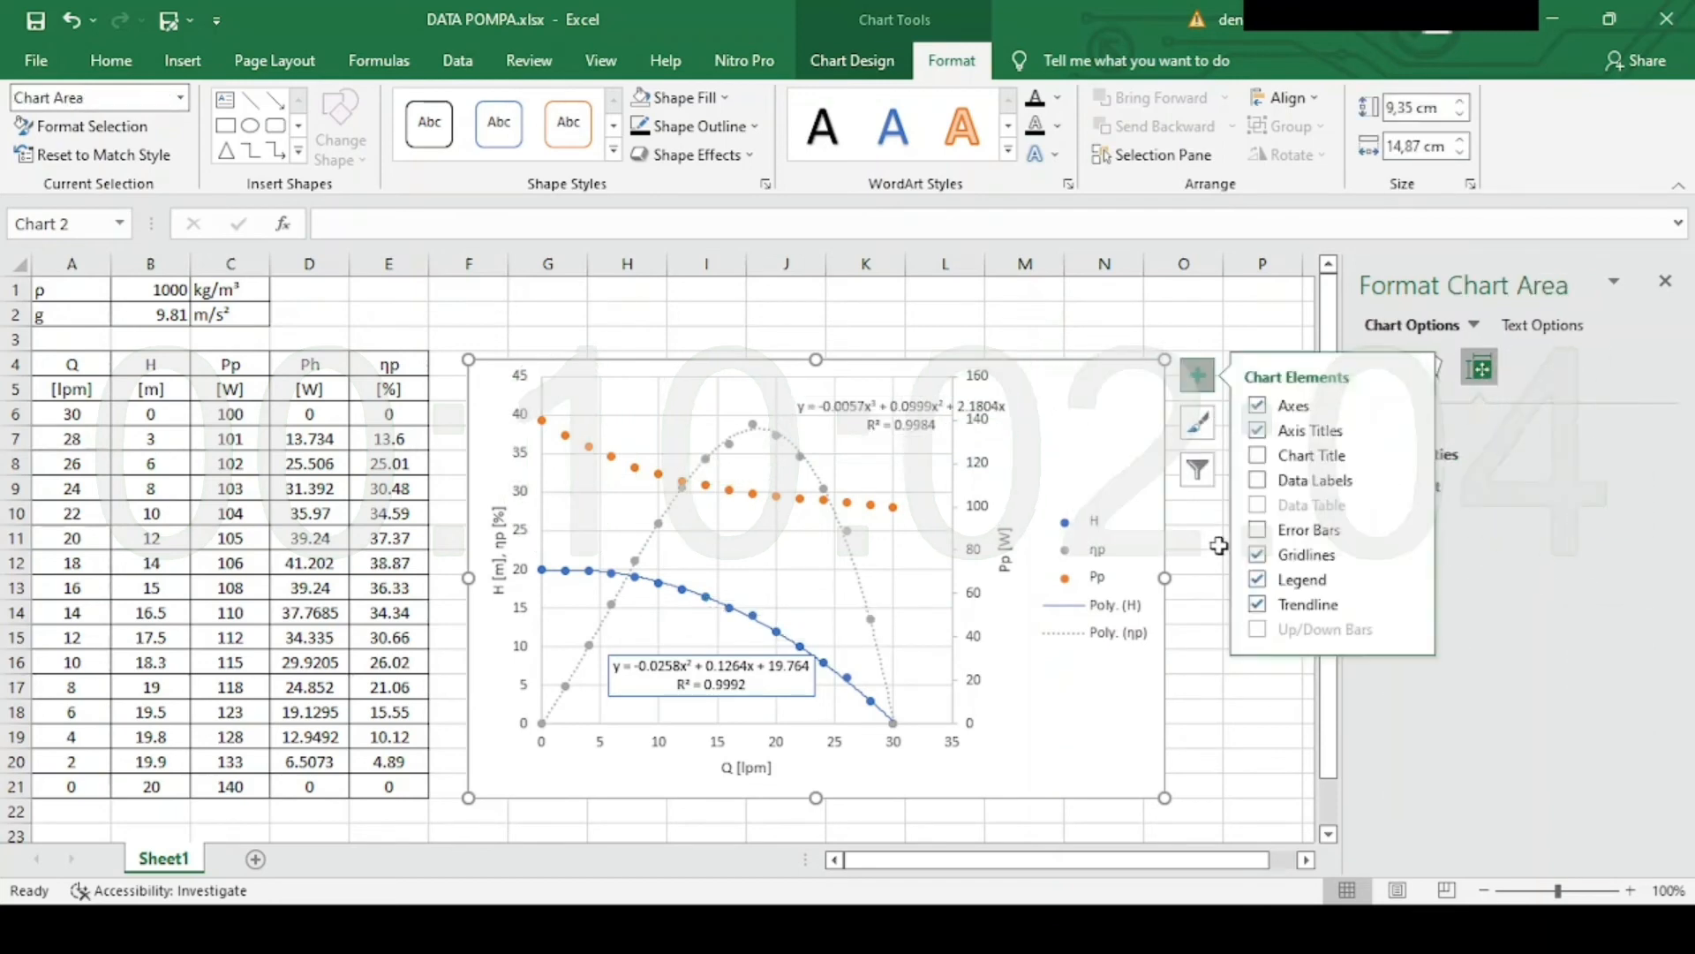
click(1407, 579)
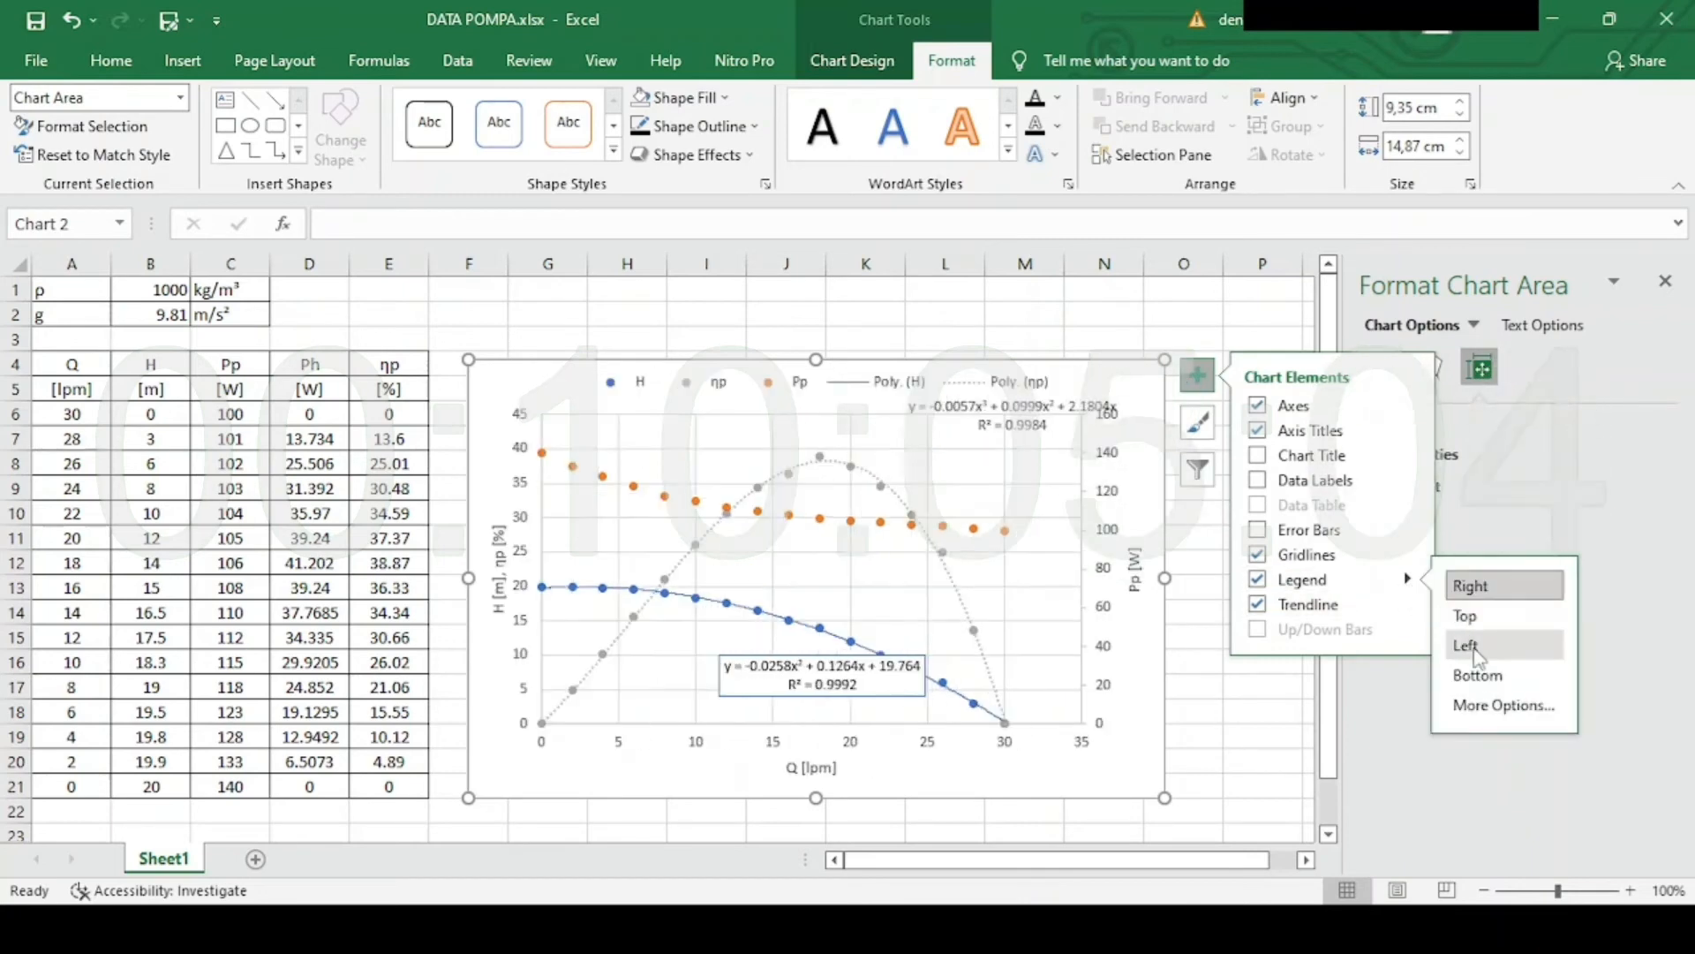
click(1479, 676)
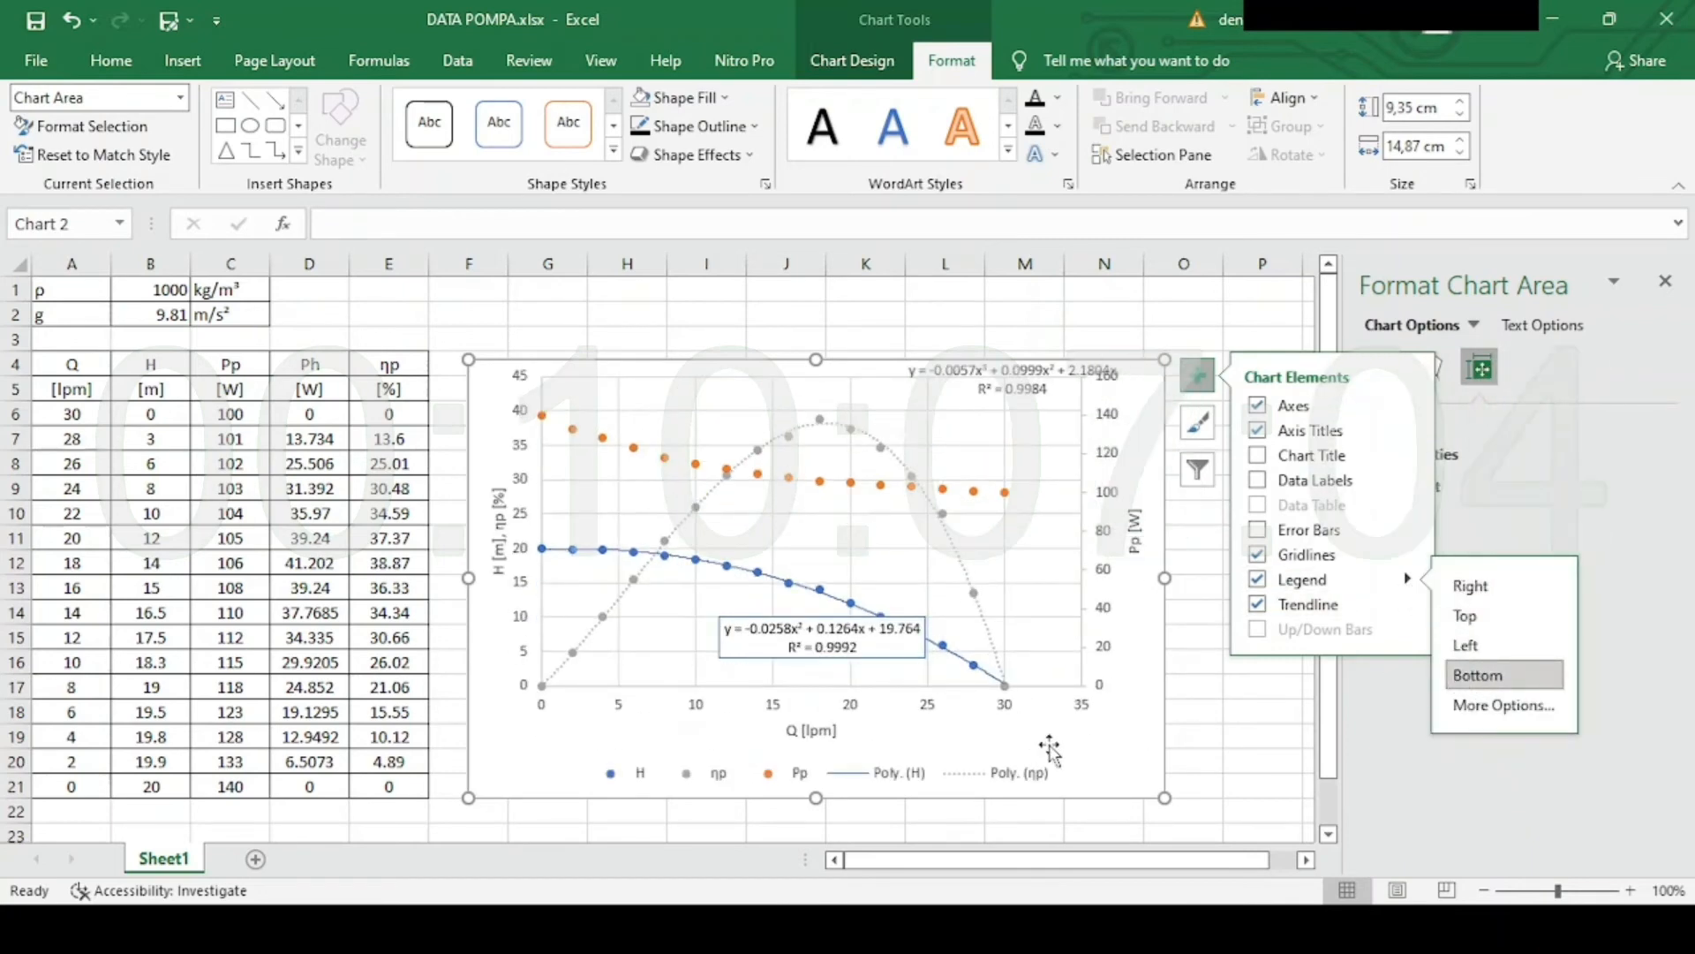
Move the ηp trendline's equation label down into the plot area, clear of the secondary axis's topmost numbers.
click(1012, 411)
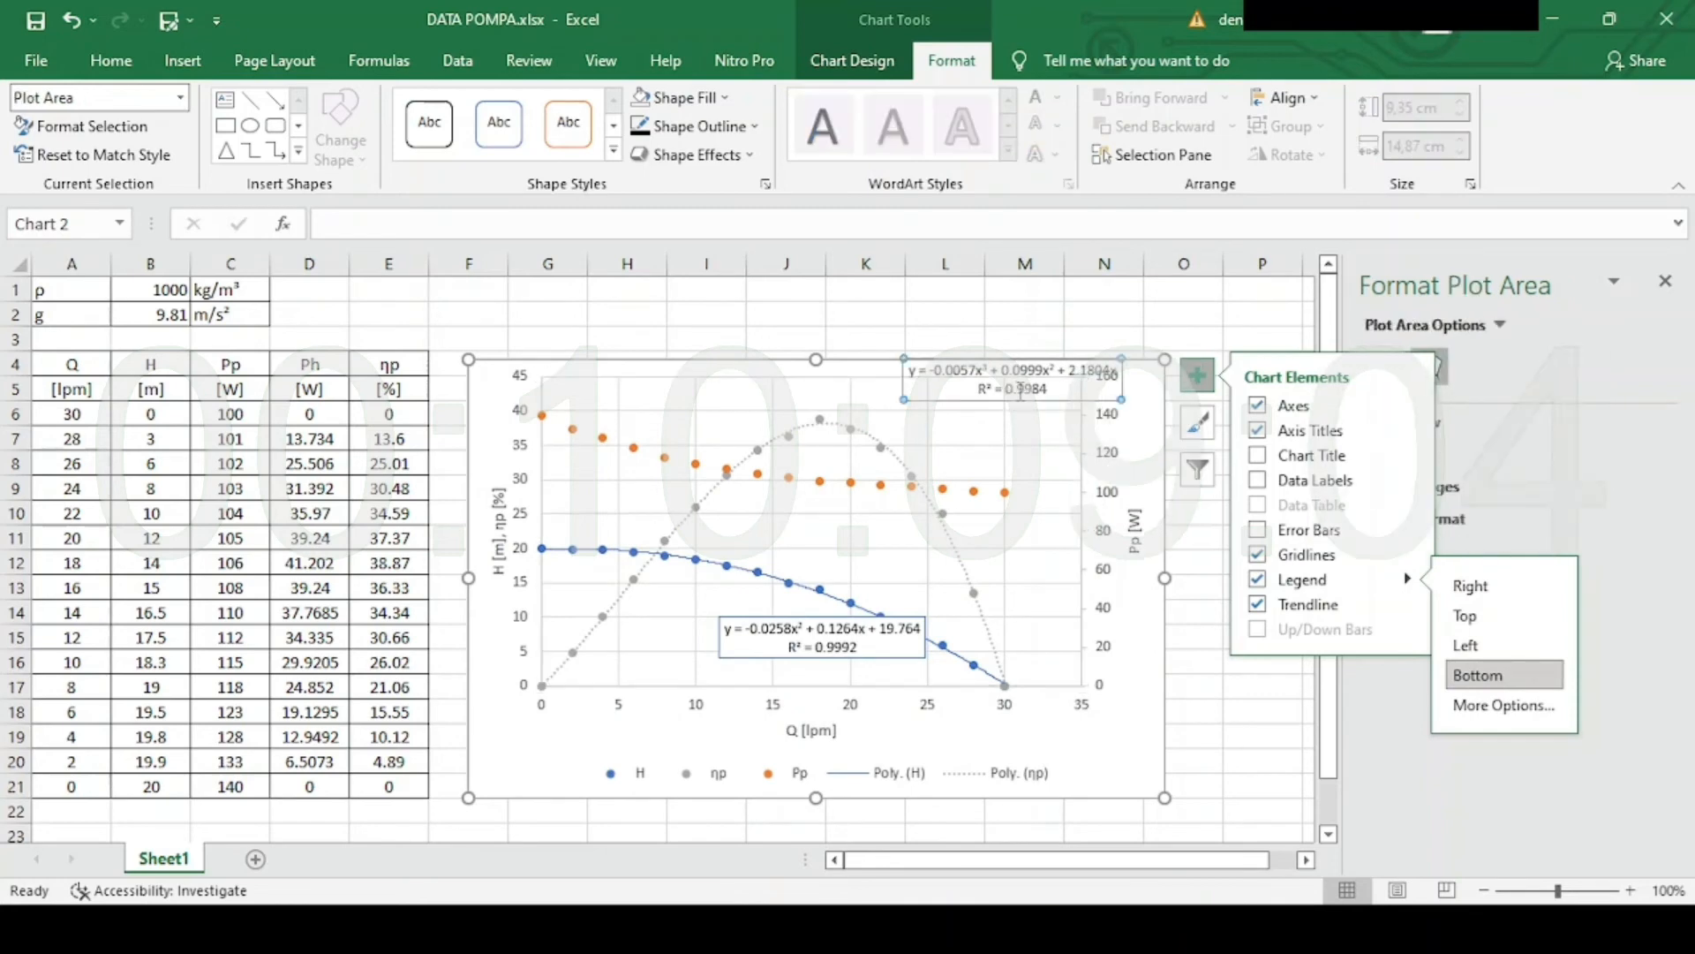
click(1019, 399)
drag(1020, 399, 995, 428)
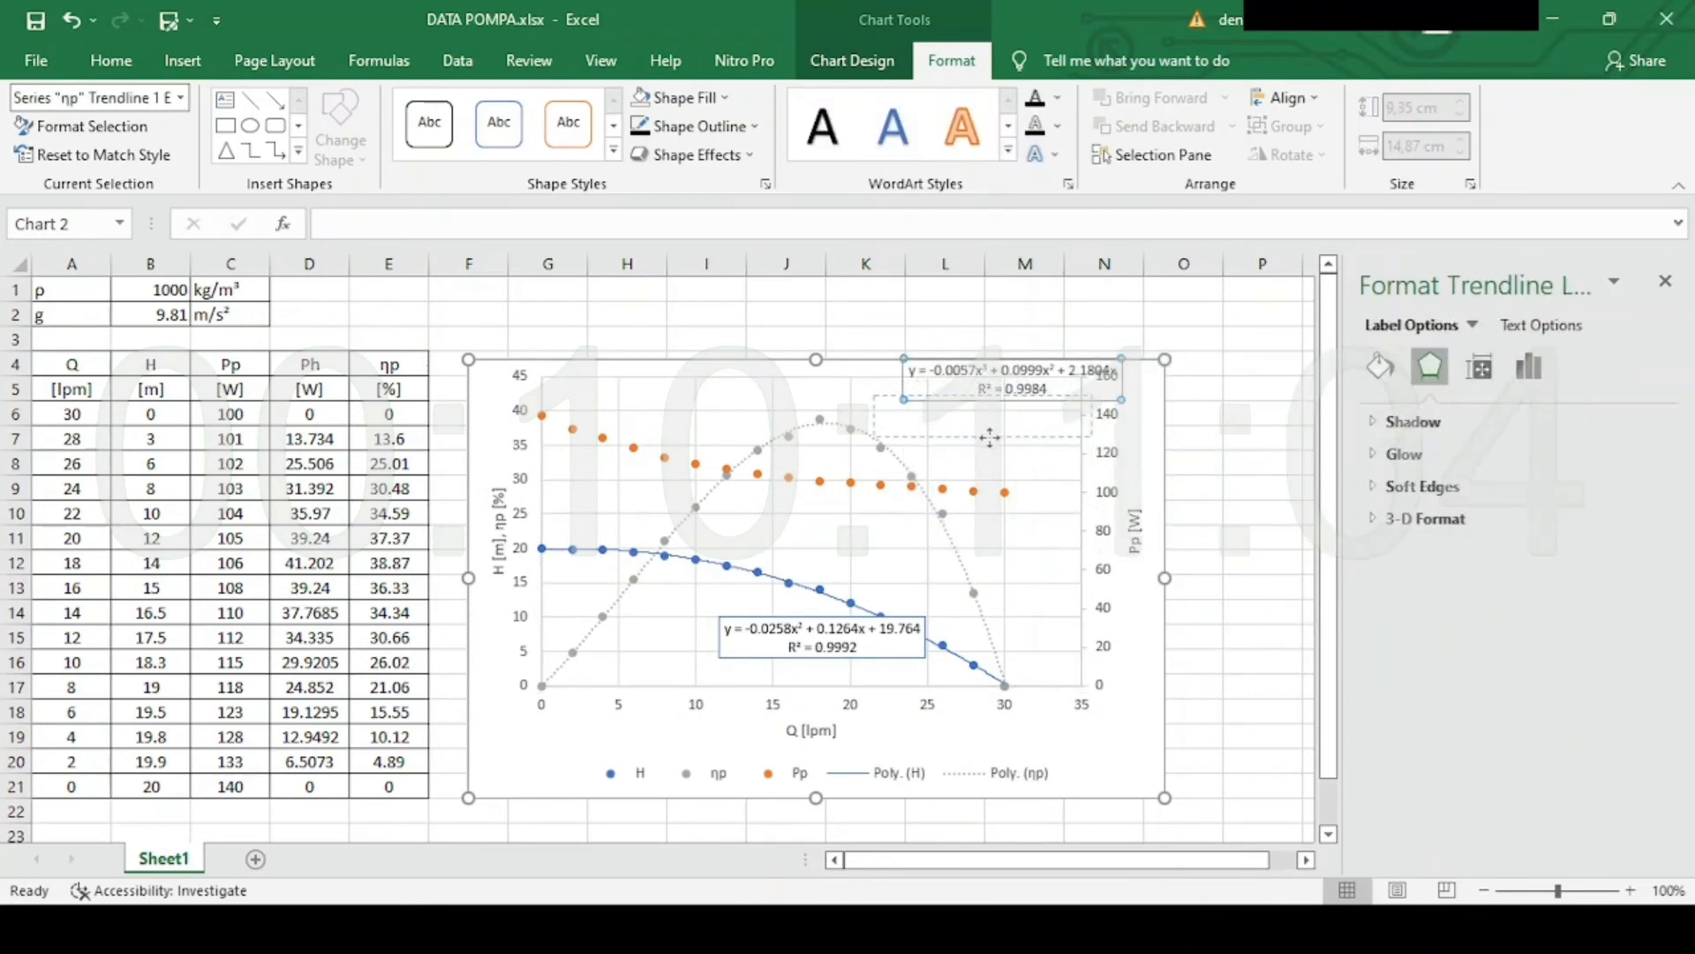
drag(988, 437, 991, 437)
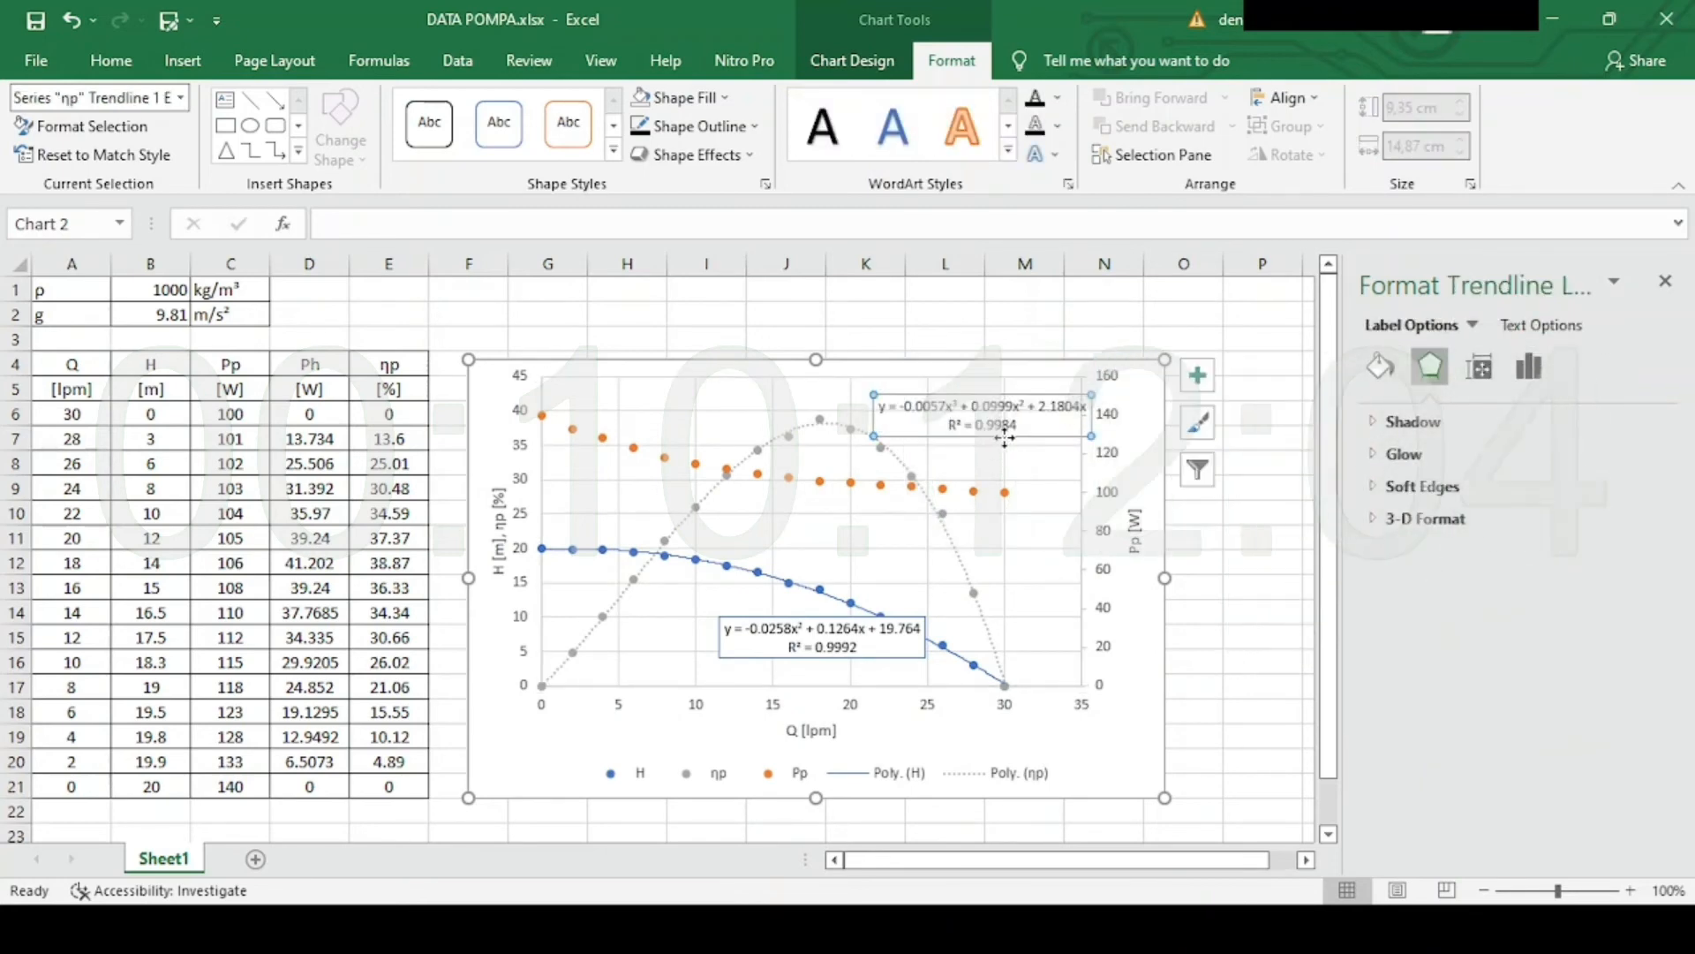
Add a chart title reading "Kurva Performa Pompa X".
click(1198, 375)
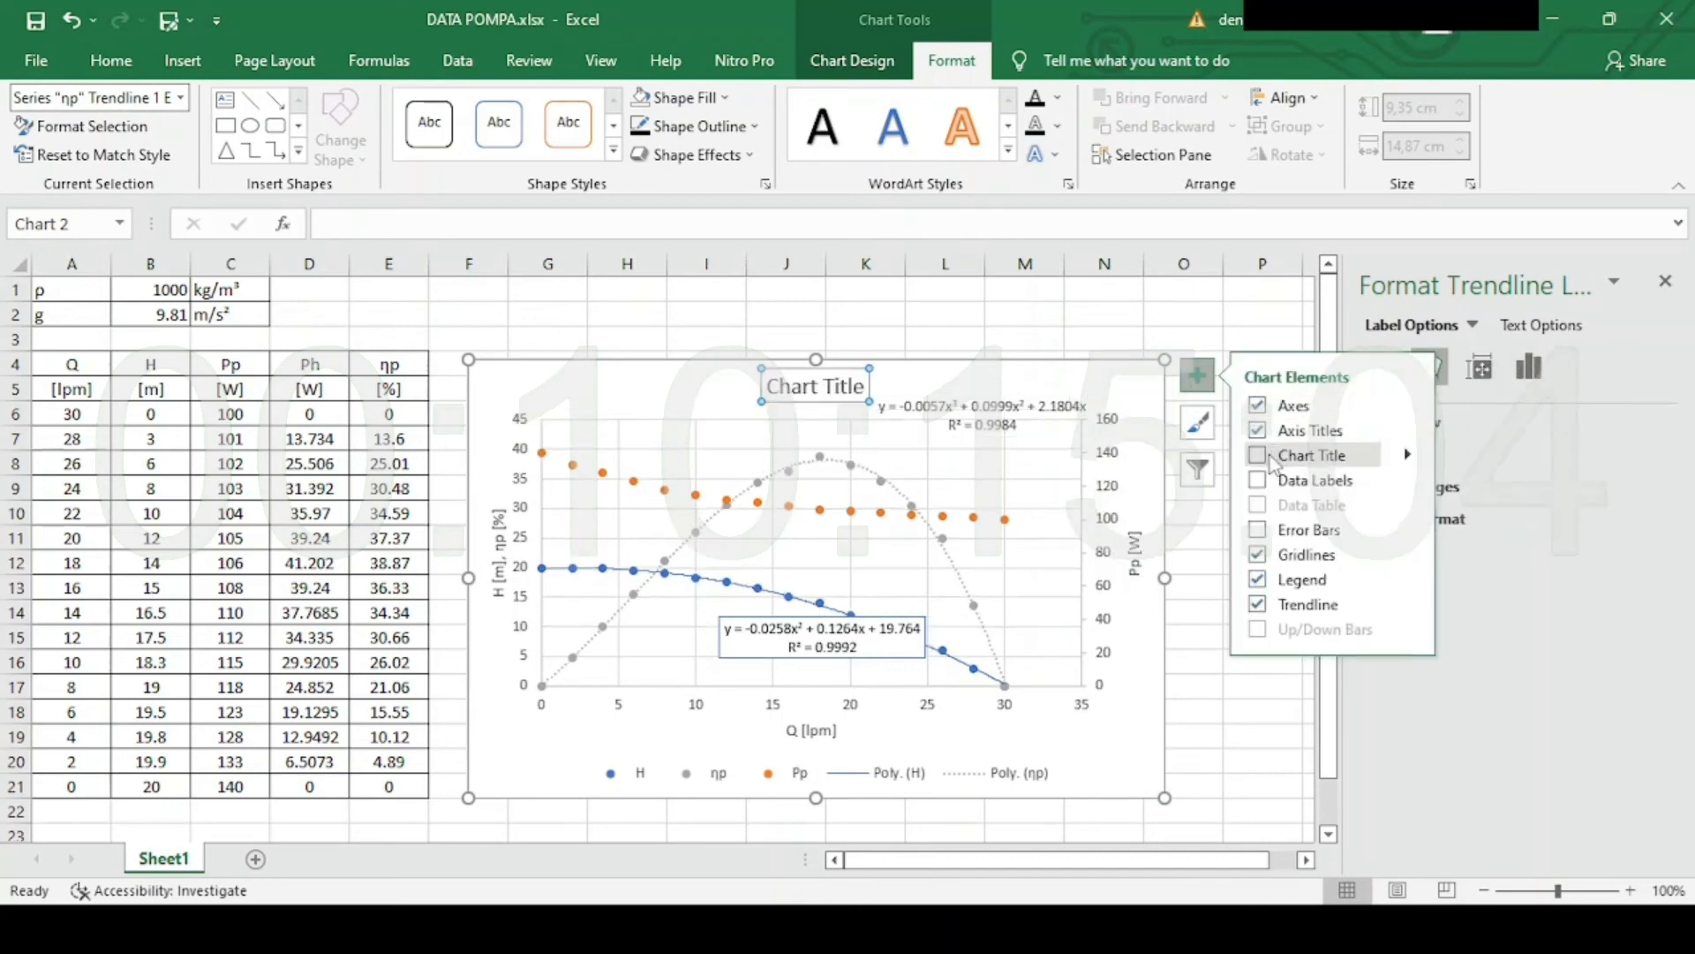
click(1257, 455)
click(827, 389)
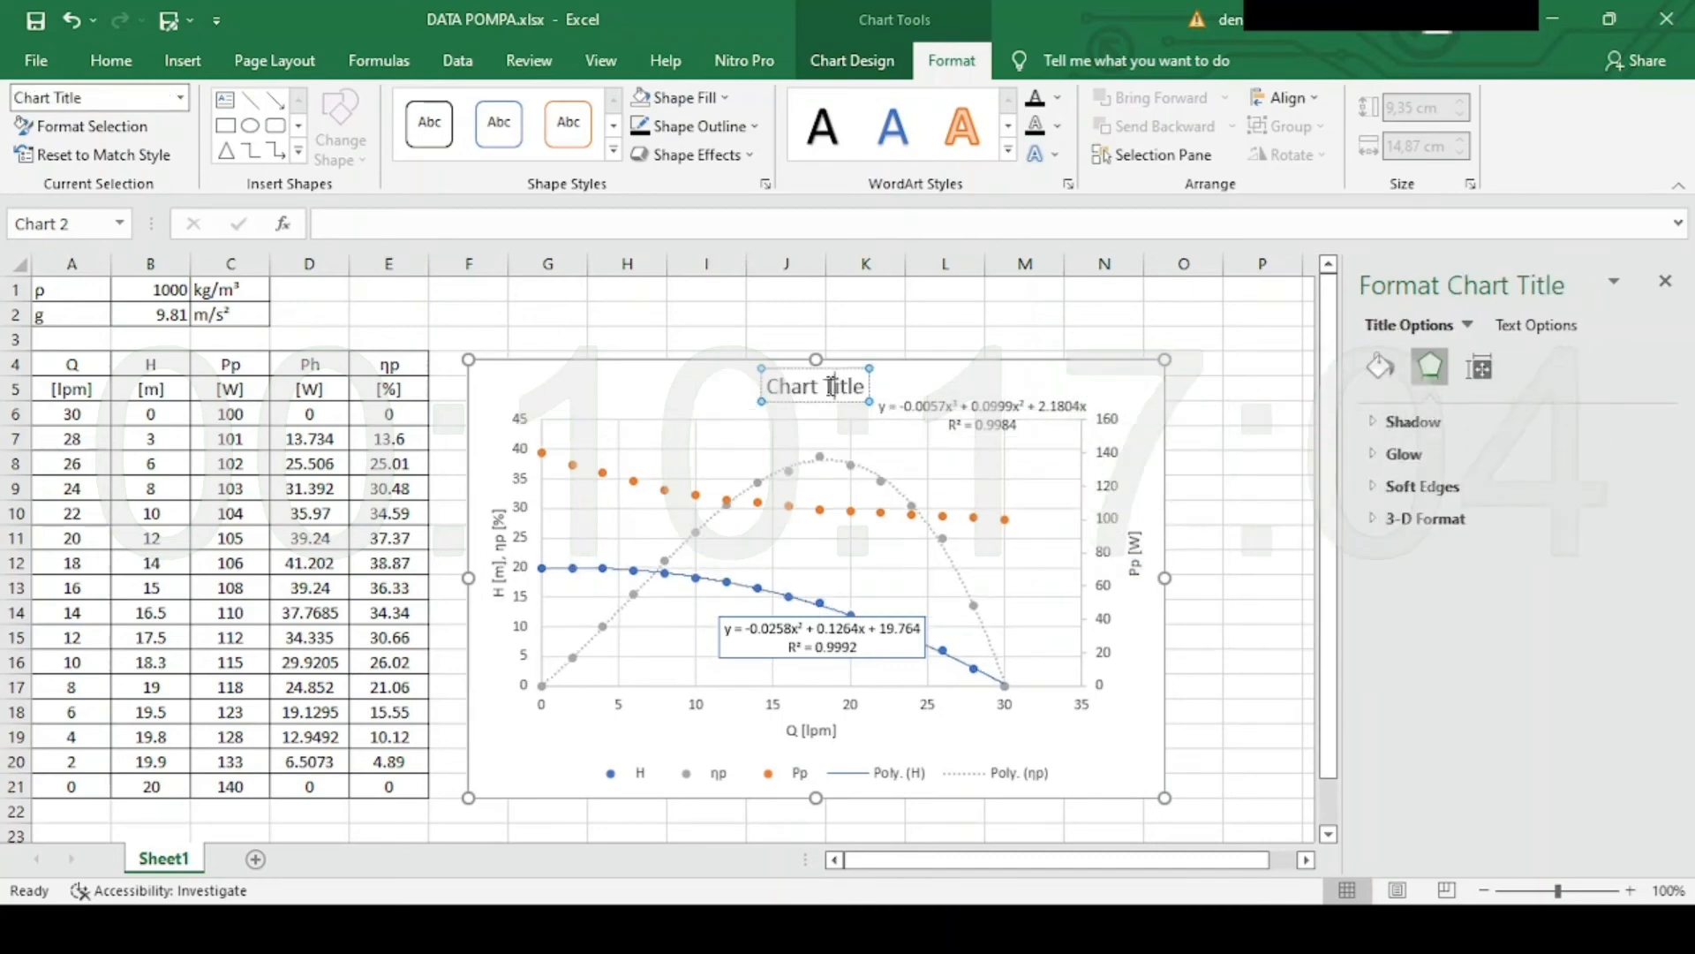
text(Kurva)
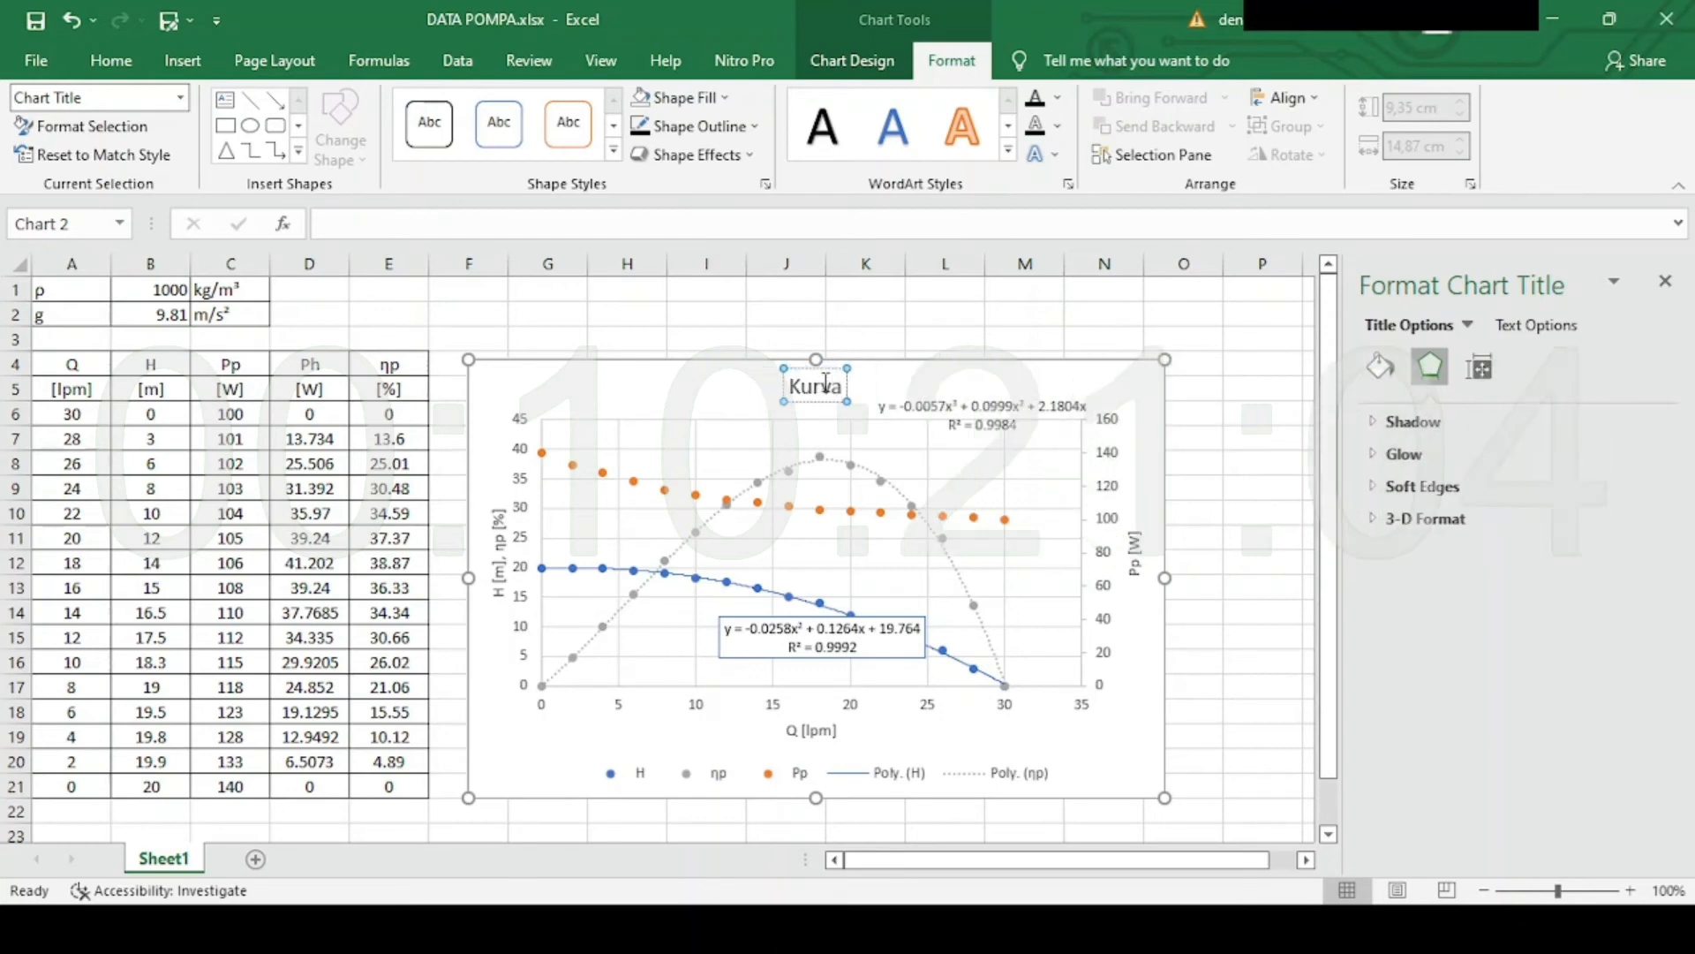
text( Performa)
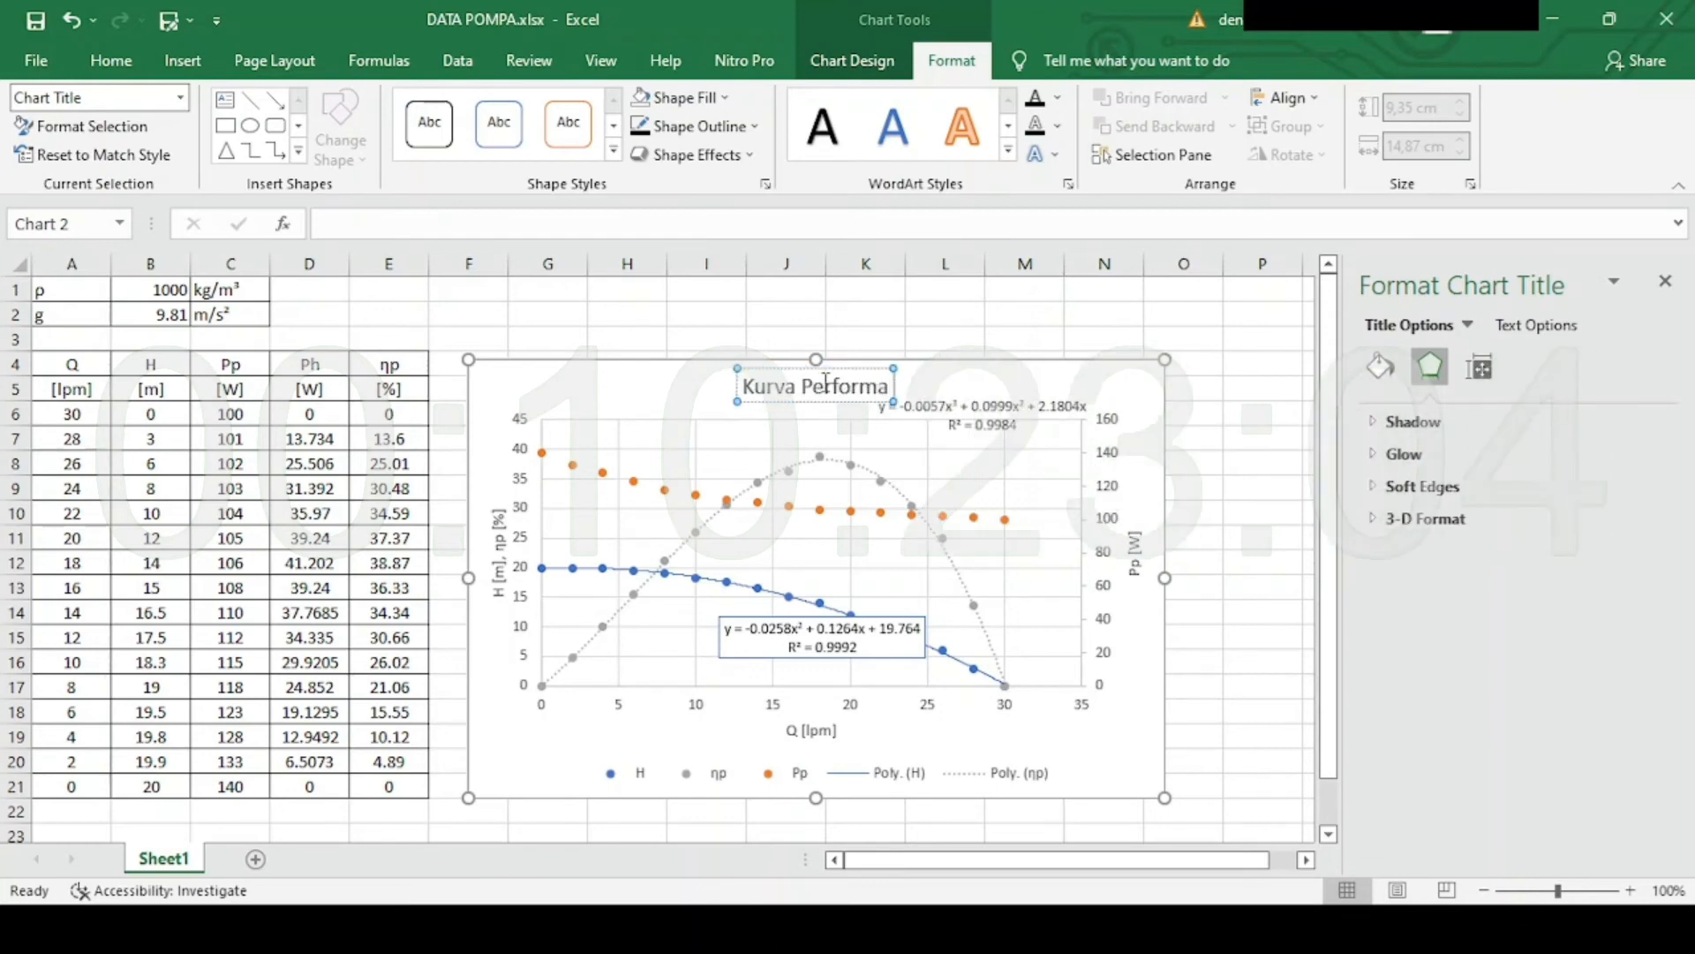
text( Pompa)
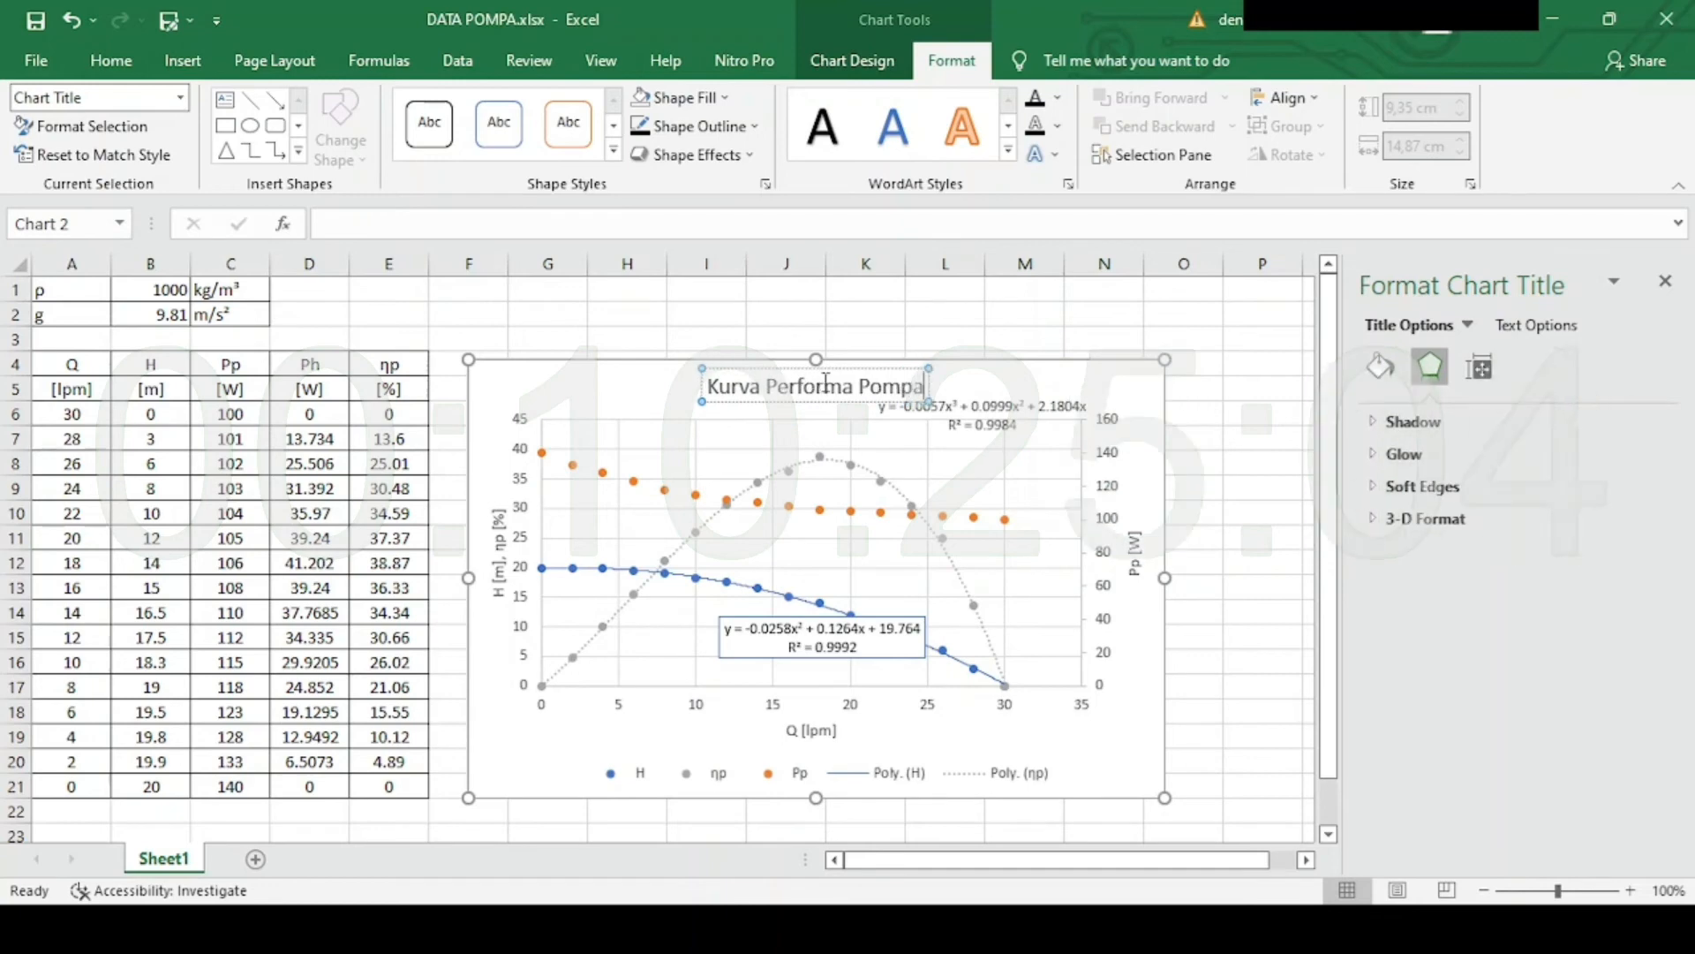
text( X)
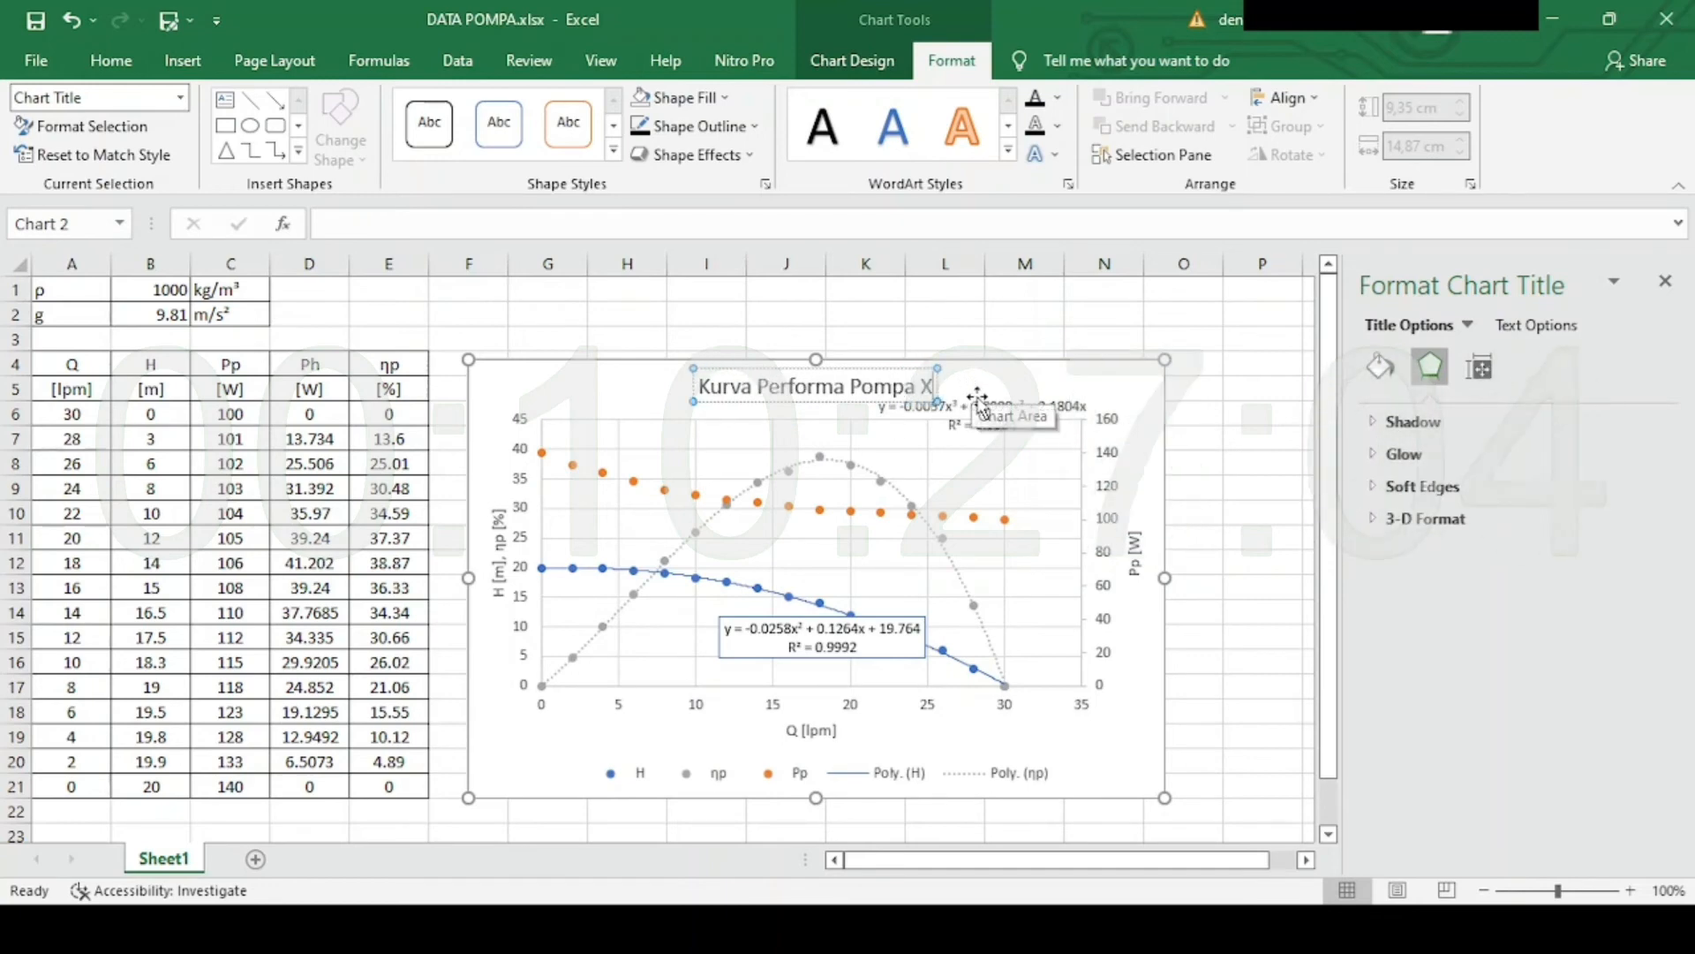
Move the ηp trendline's equation label below the chart title, just above the right side of the ηp curve.
click(985, 406)
click(986, 408)
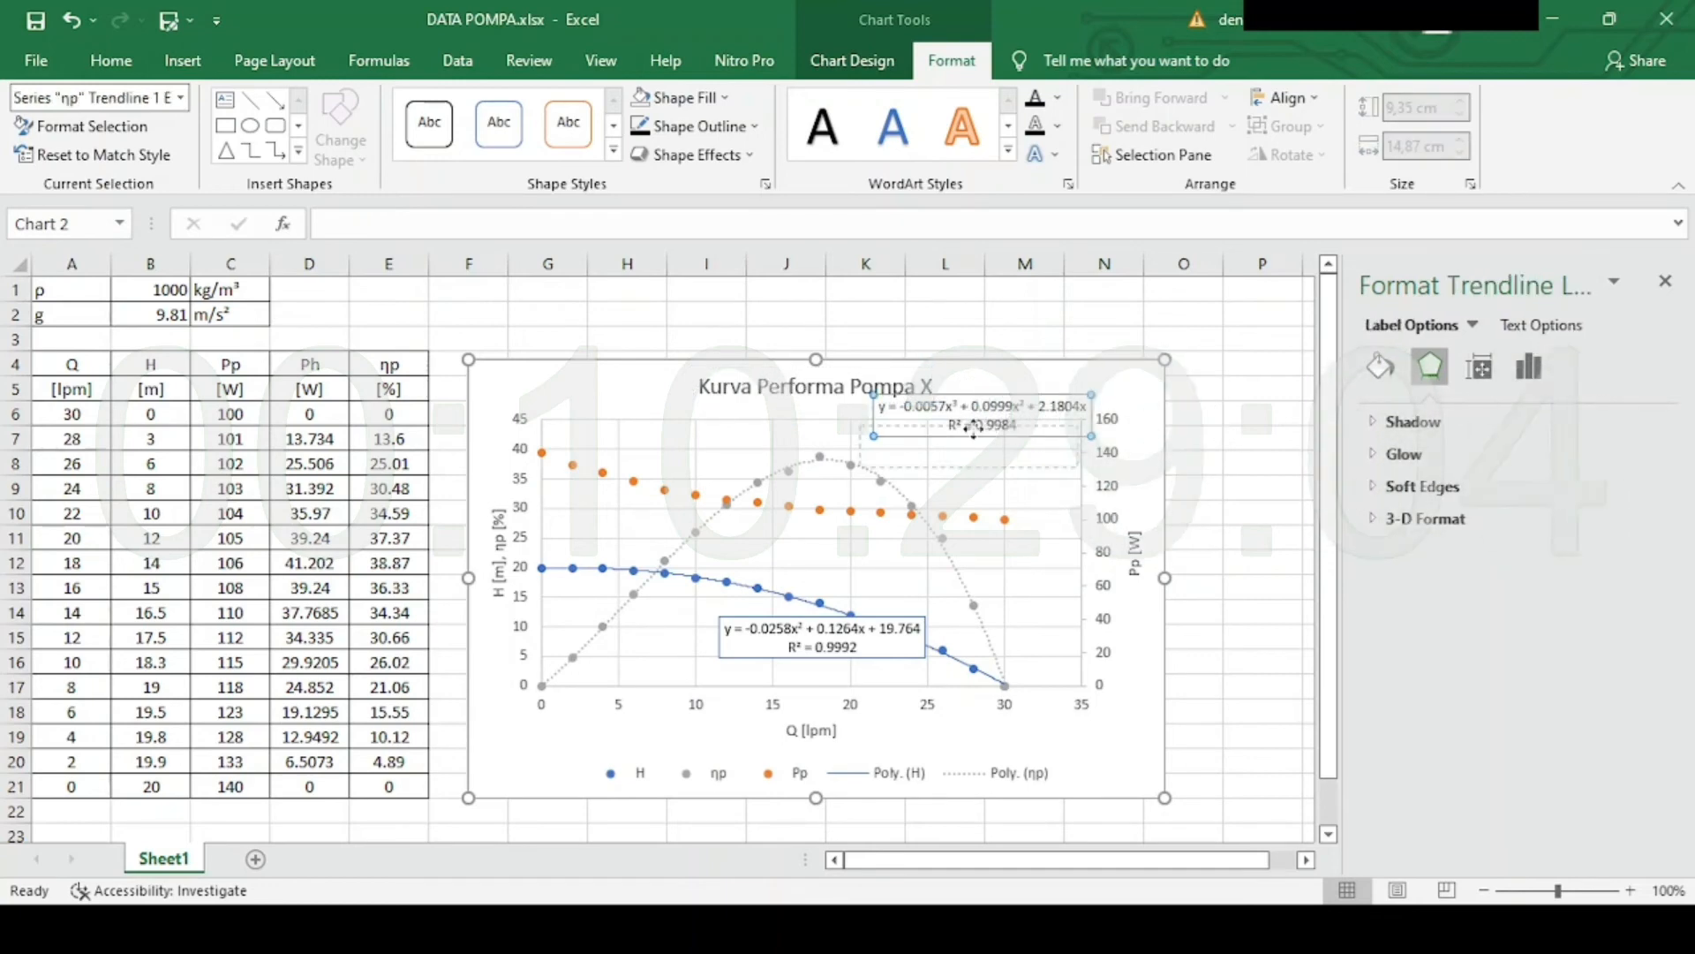
drag(985, 408, 963, 430)
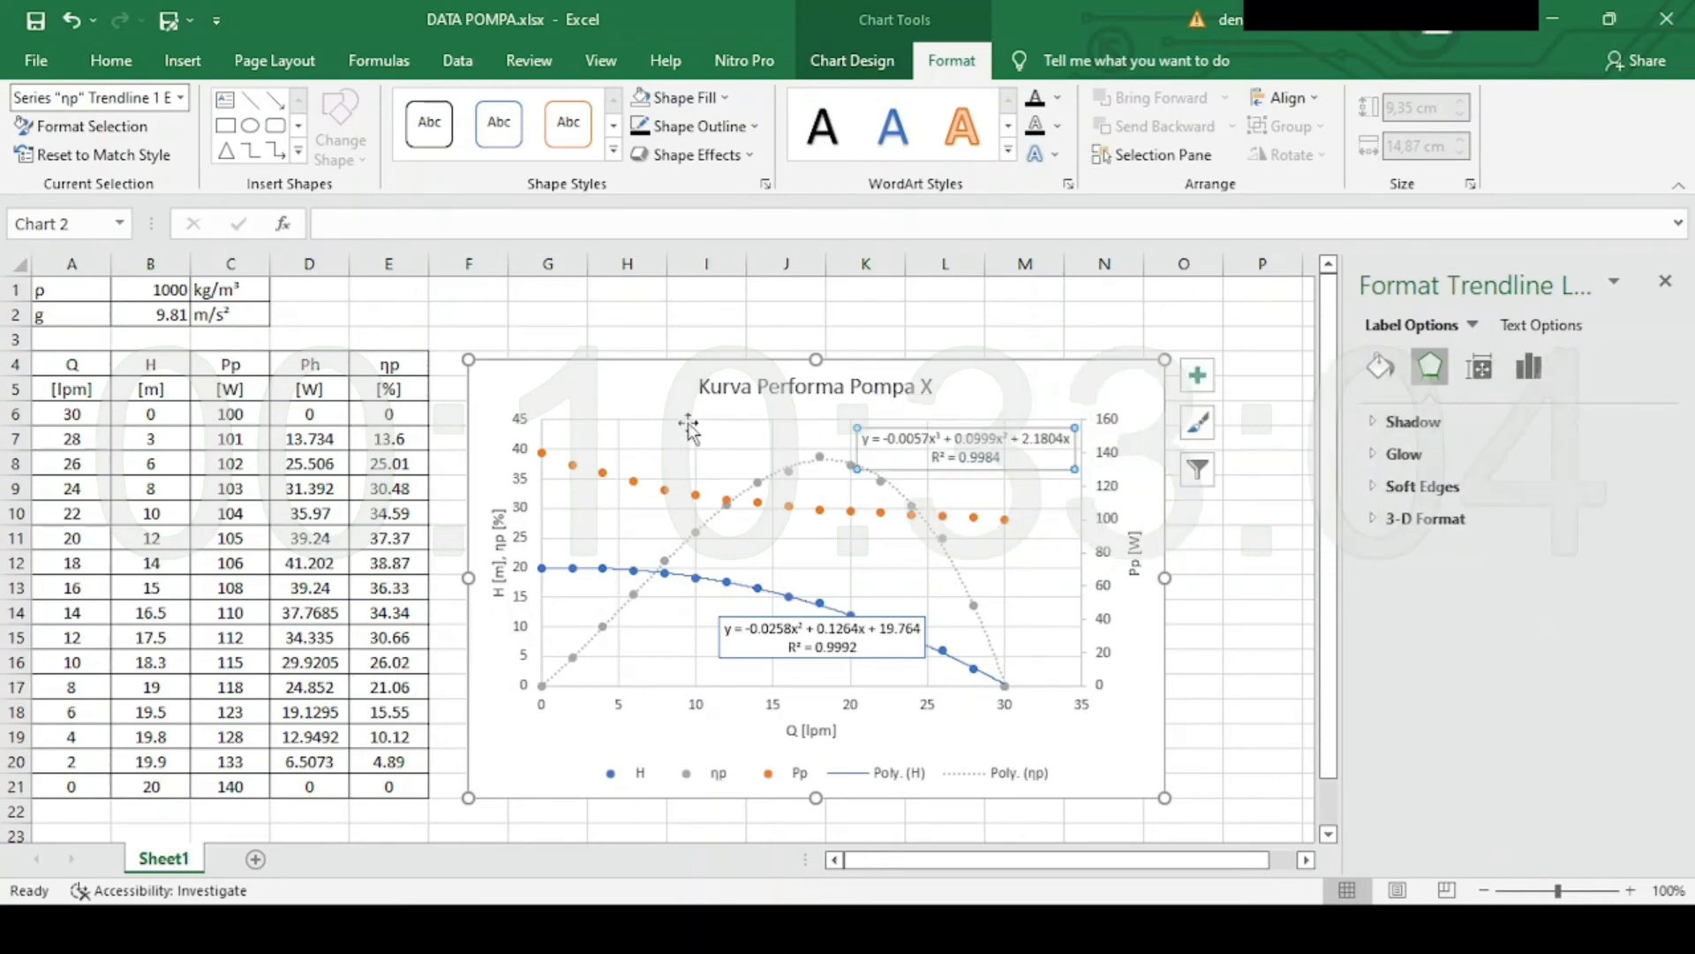
click(623, 400)
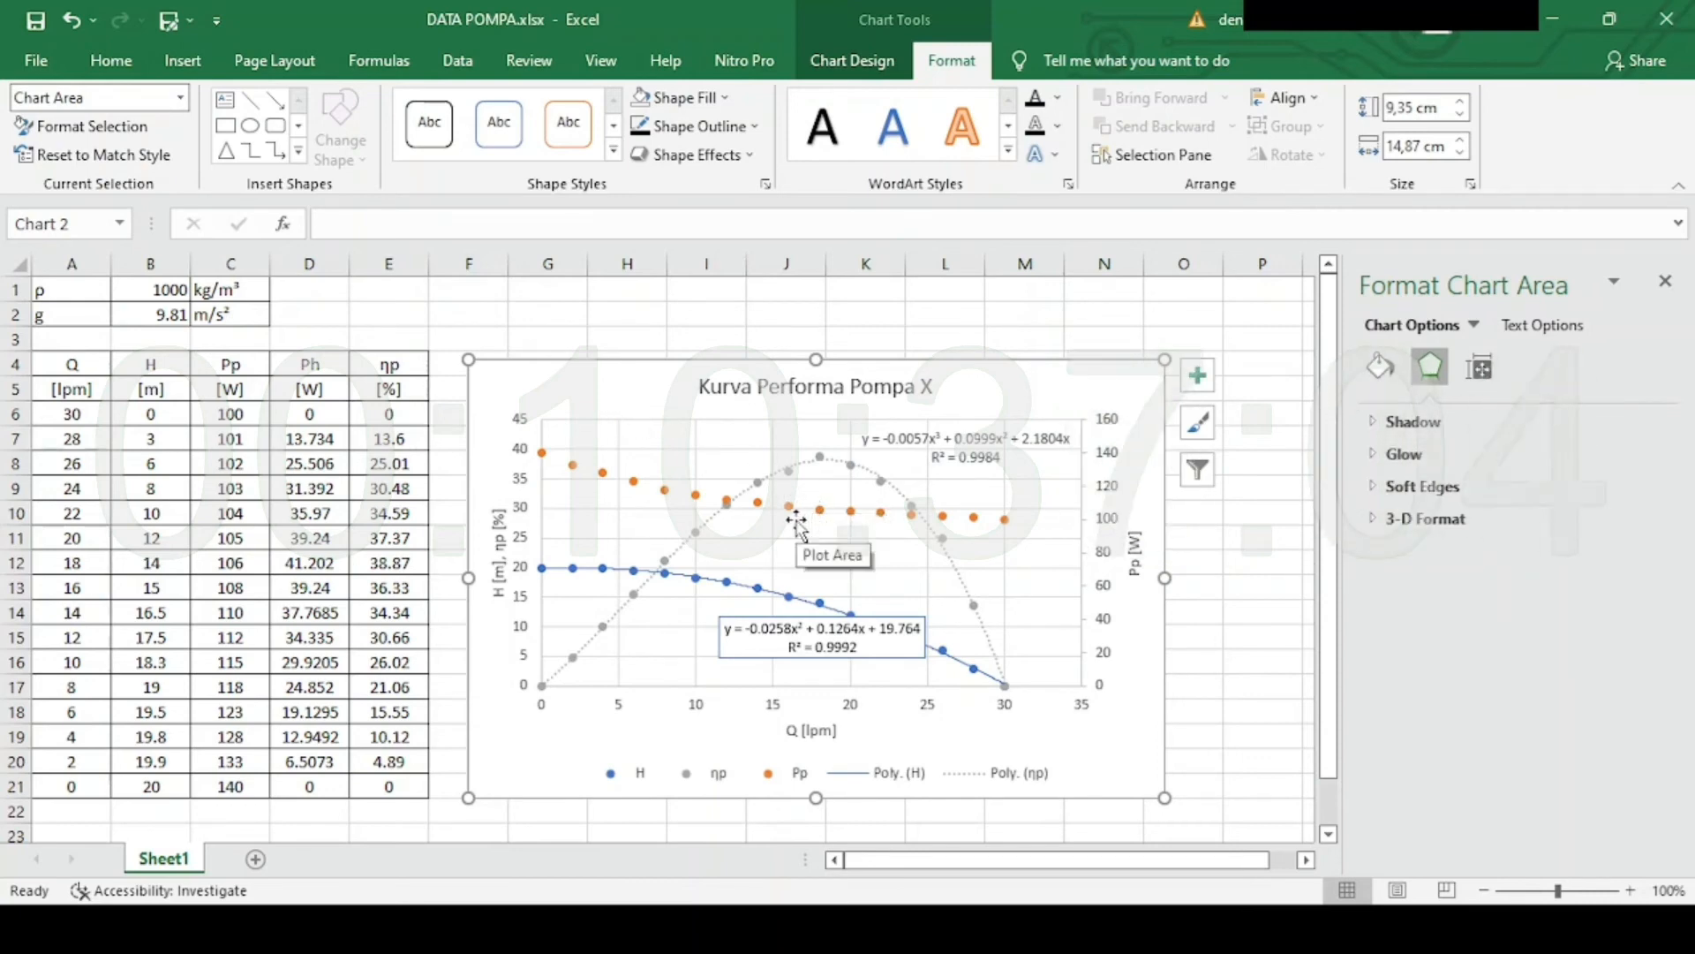
Style the ηp trendline as a solid black line and give its equation label a black outline.
click(775, 484)
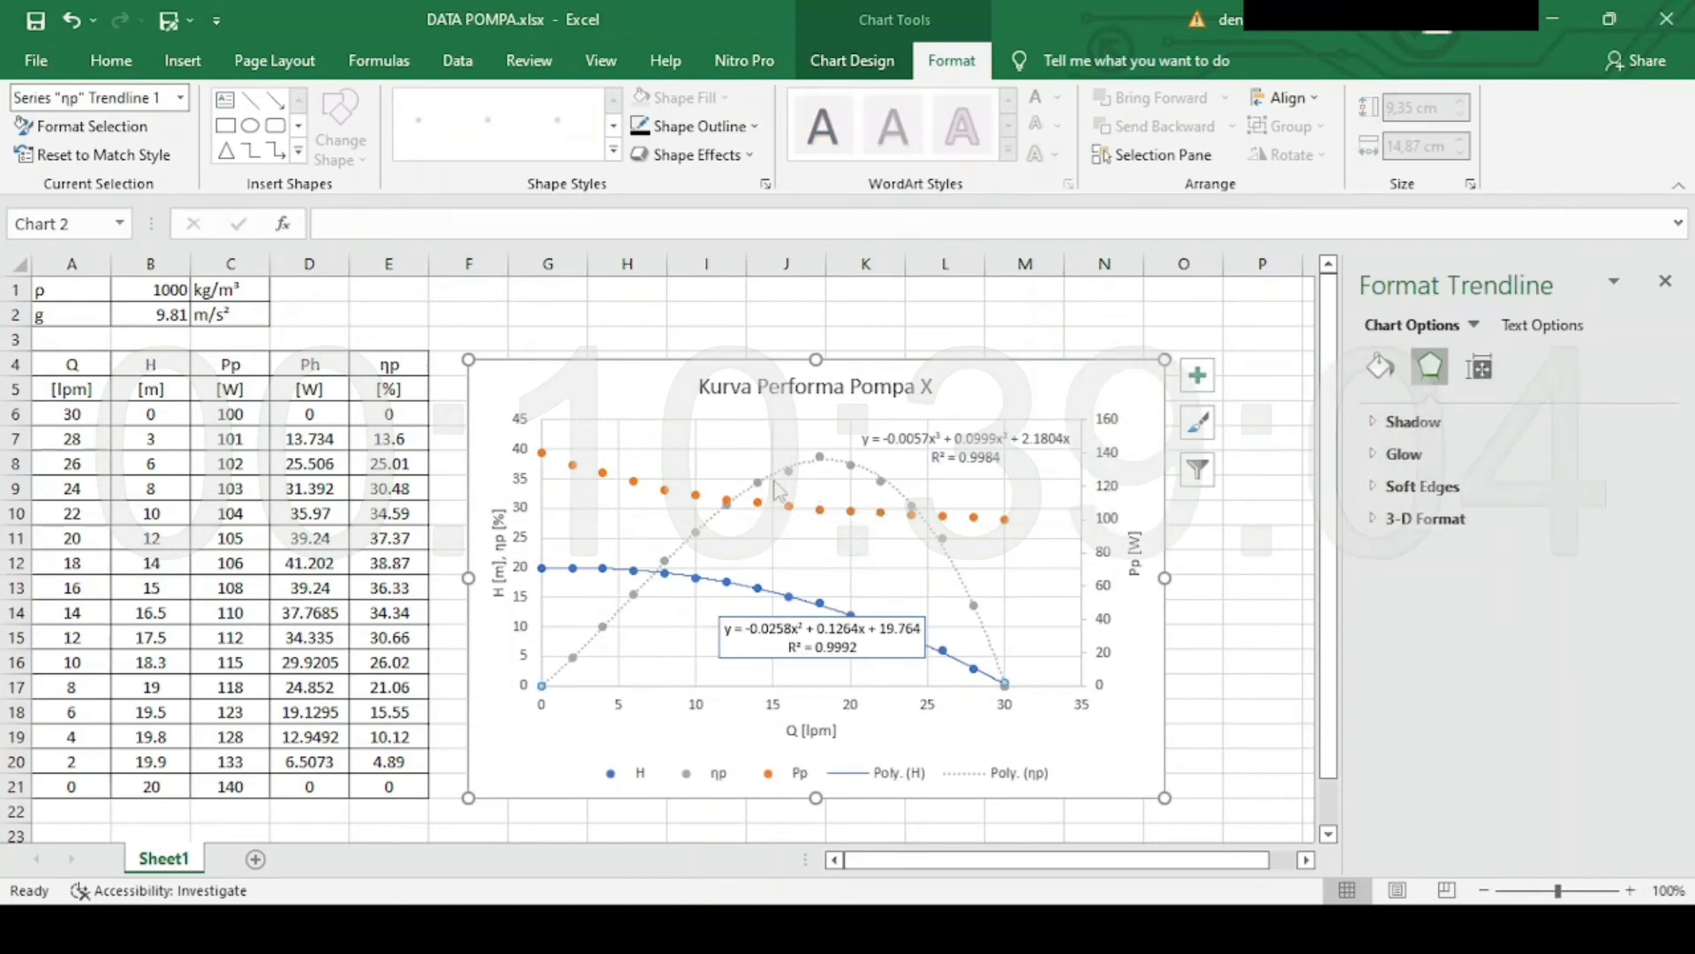
click(430, 124)
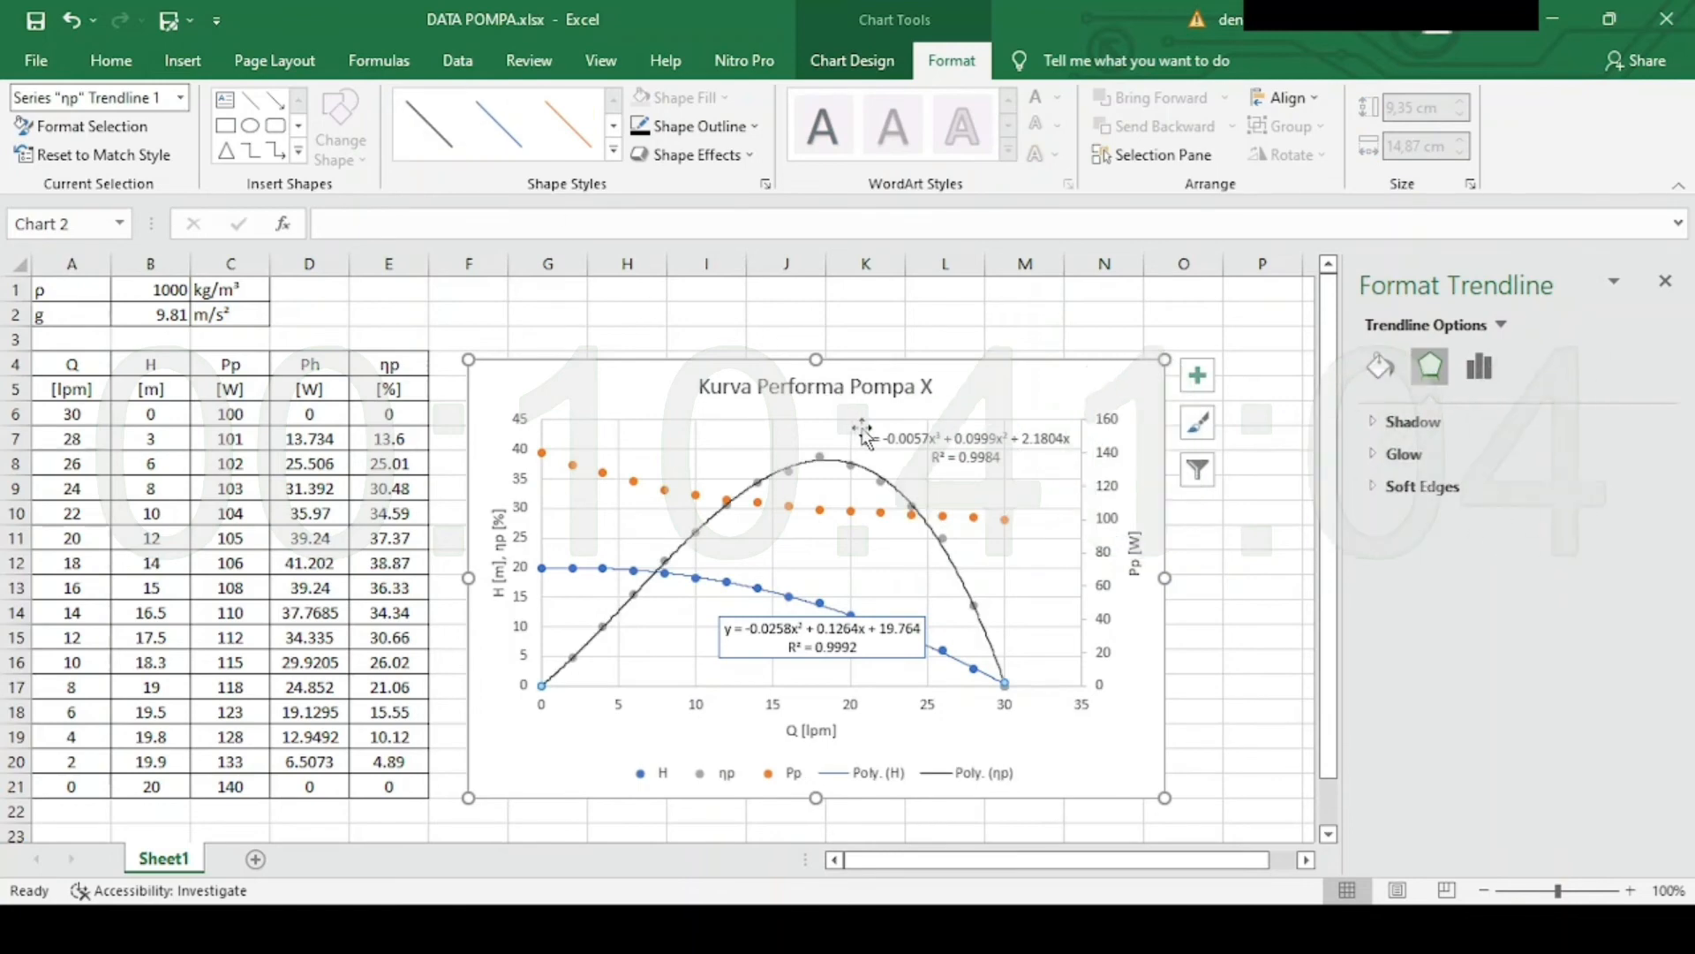
click(875, 442)
click(429, 132)
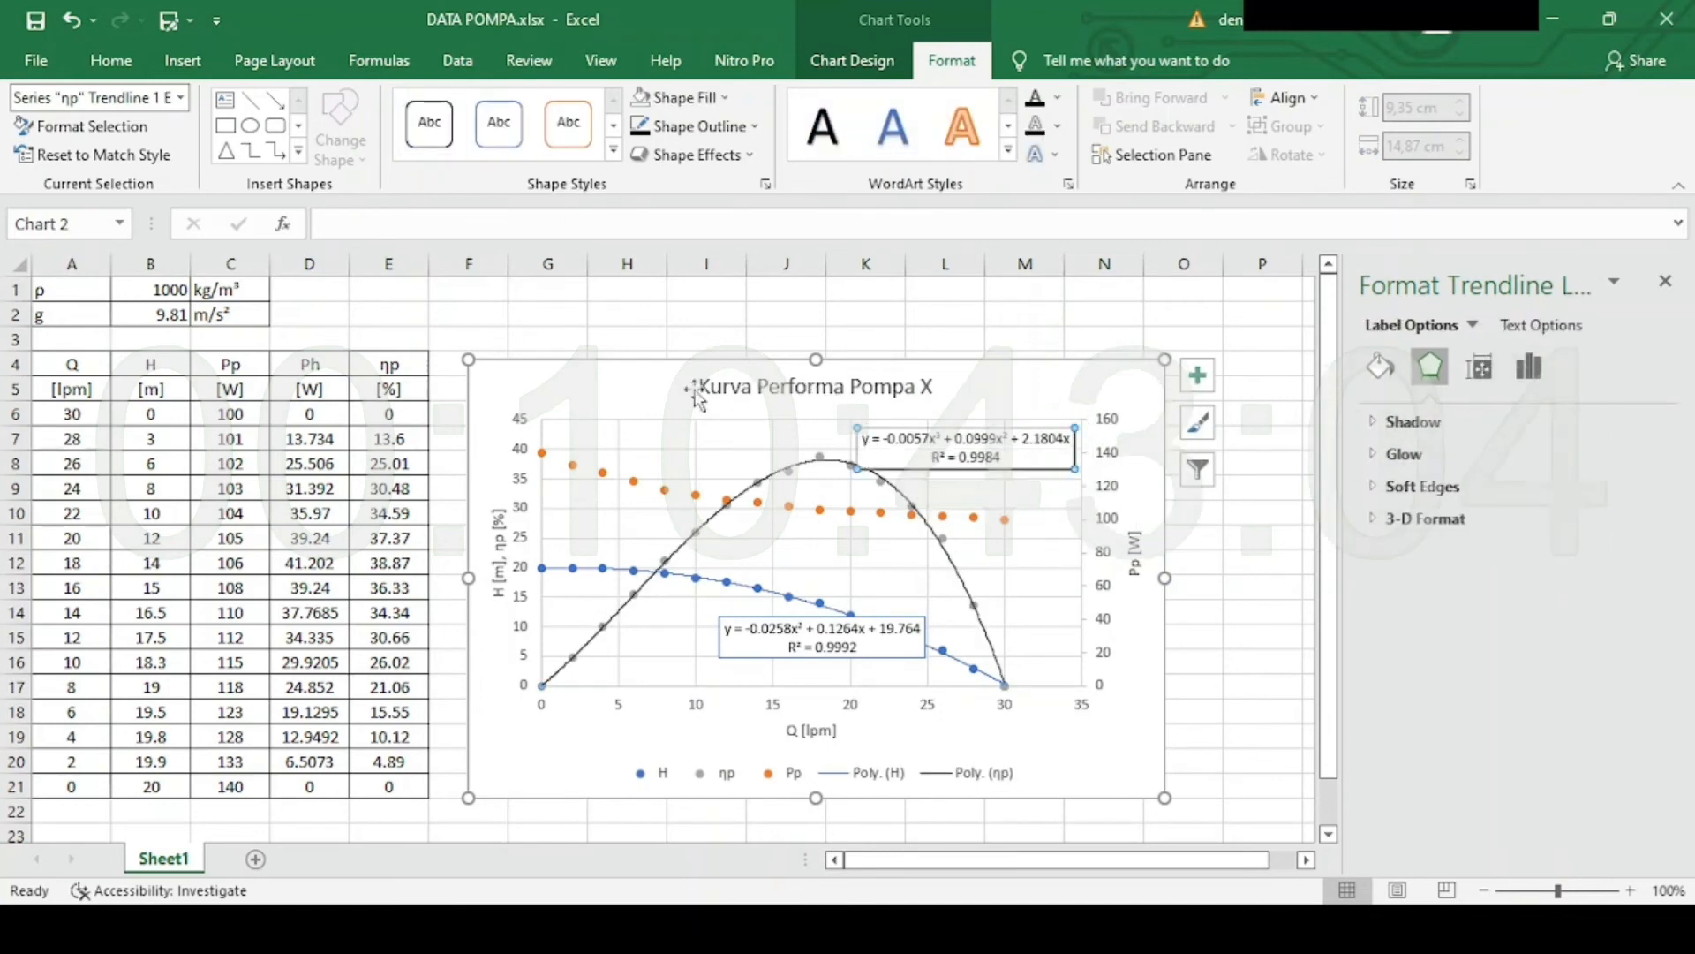
click(651, 397)
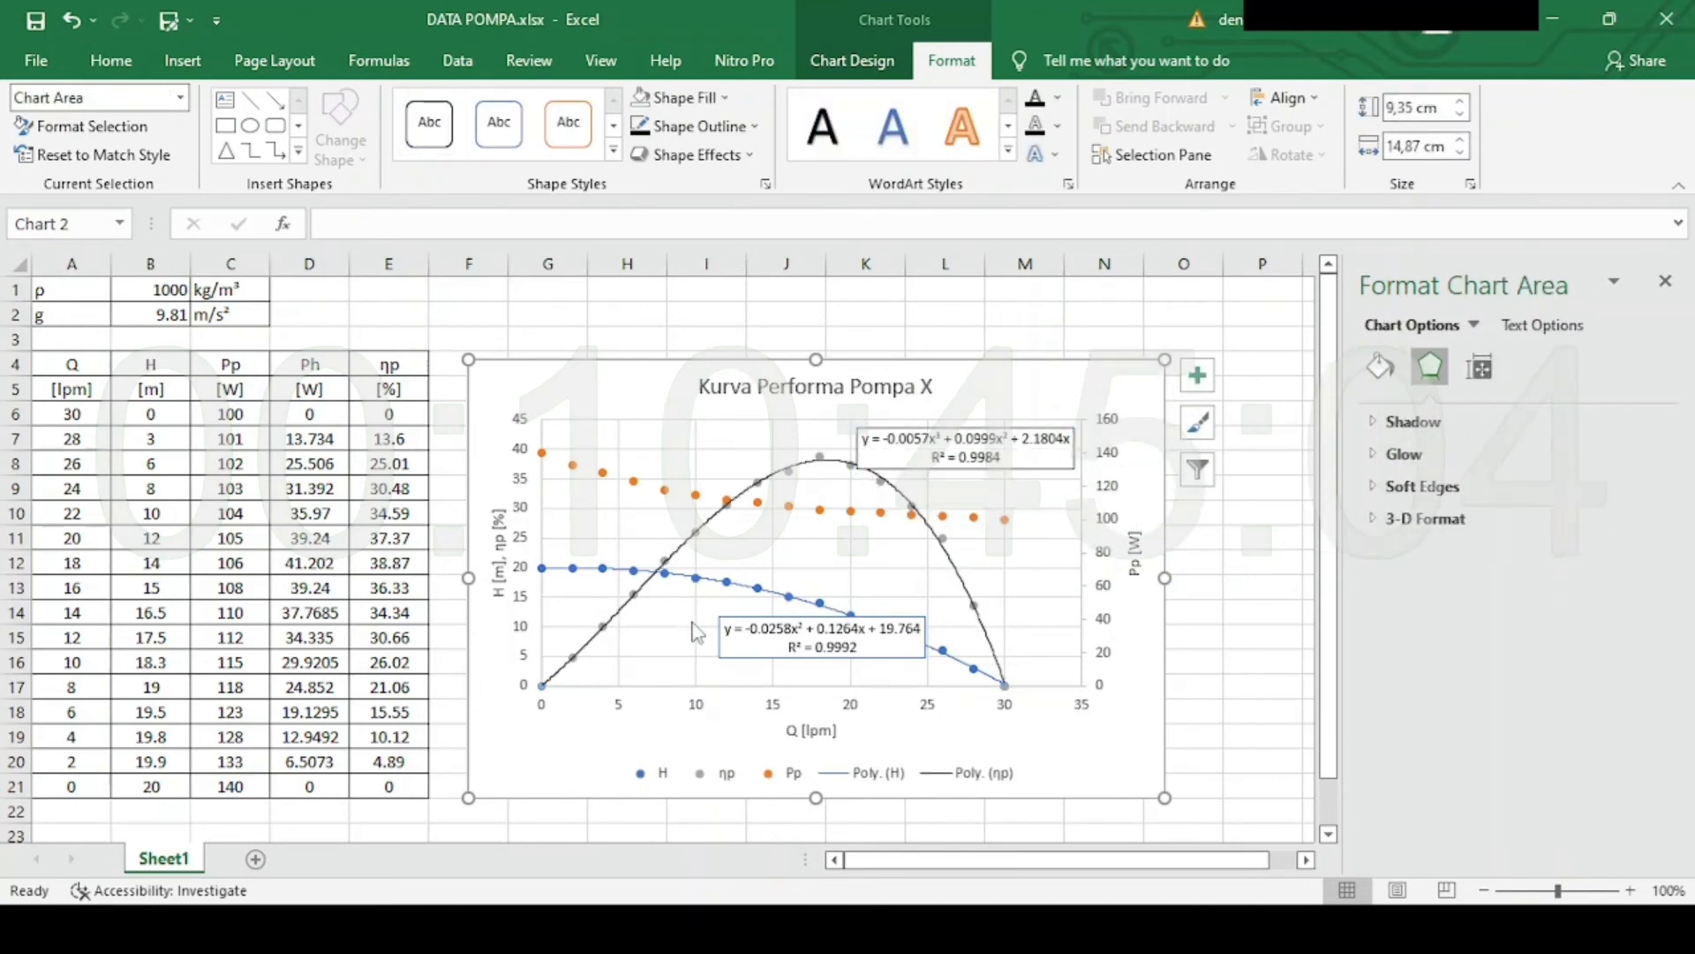
Add a polynomial trendline of order 2 to the Pp series, displaying its equation and R-squared value.
click(632, 482)
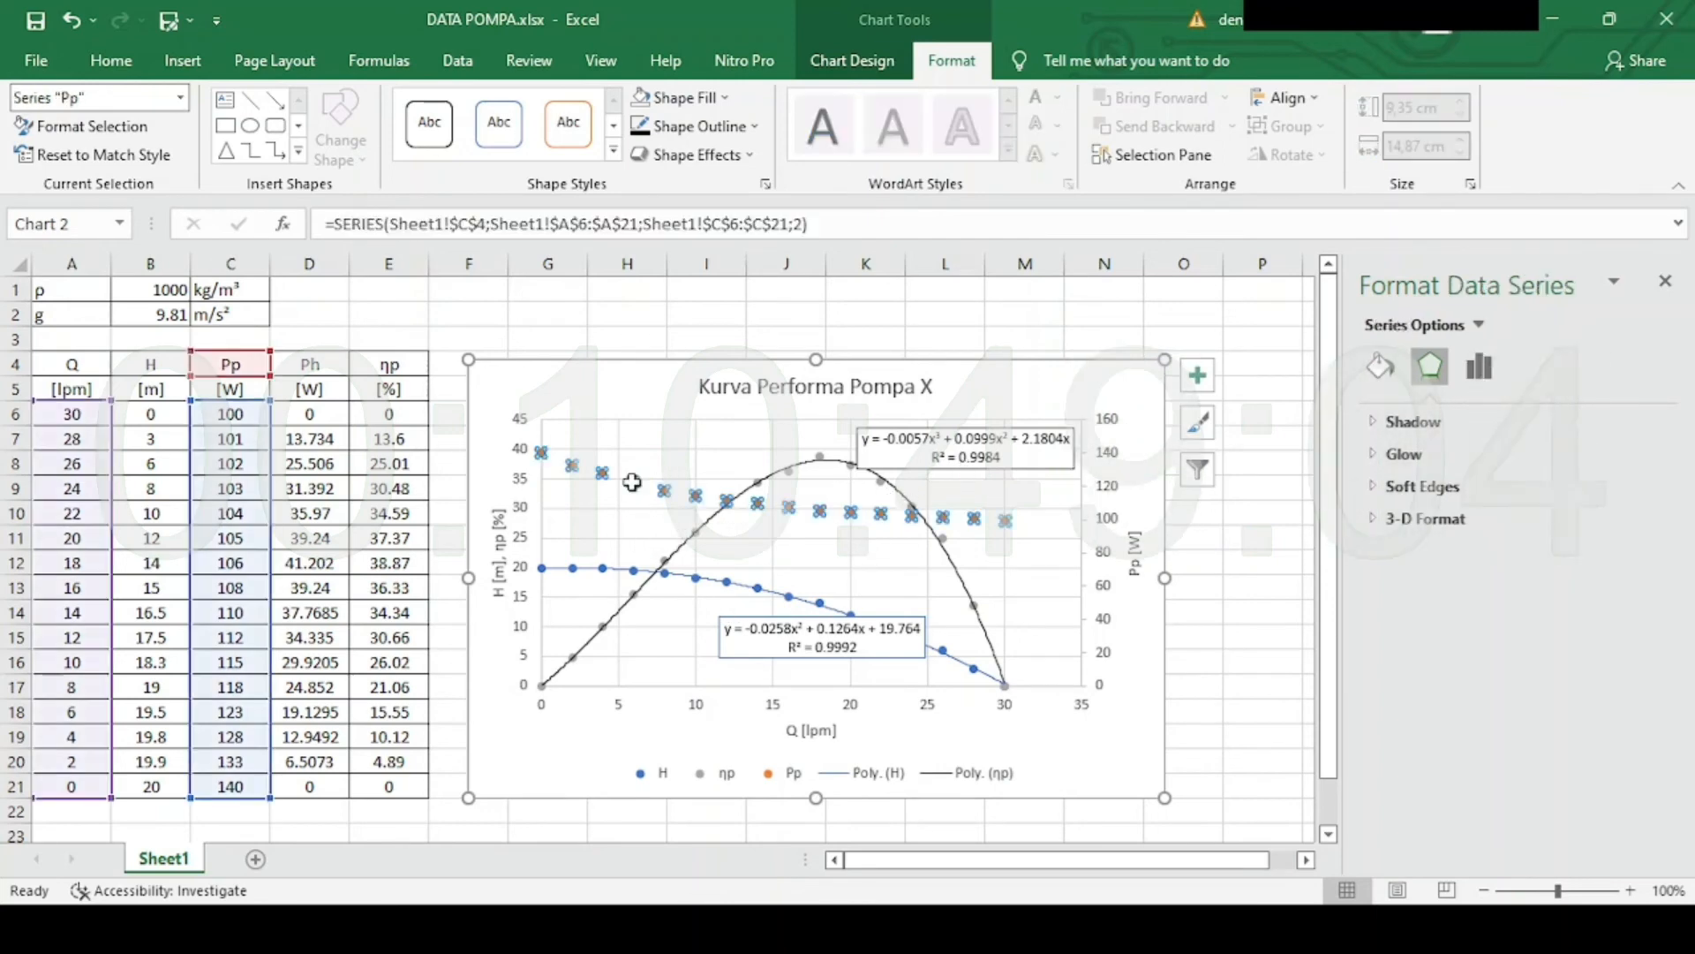
right_click(821, 515)
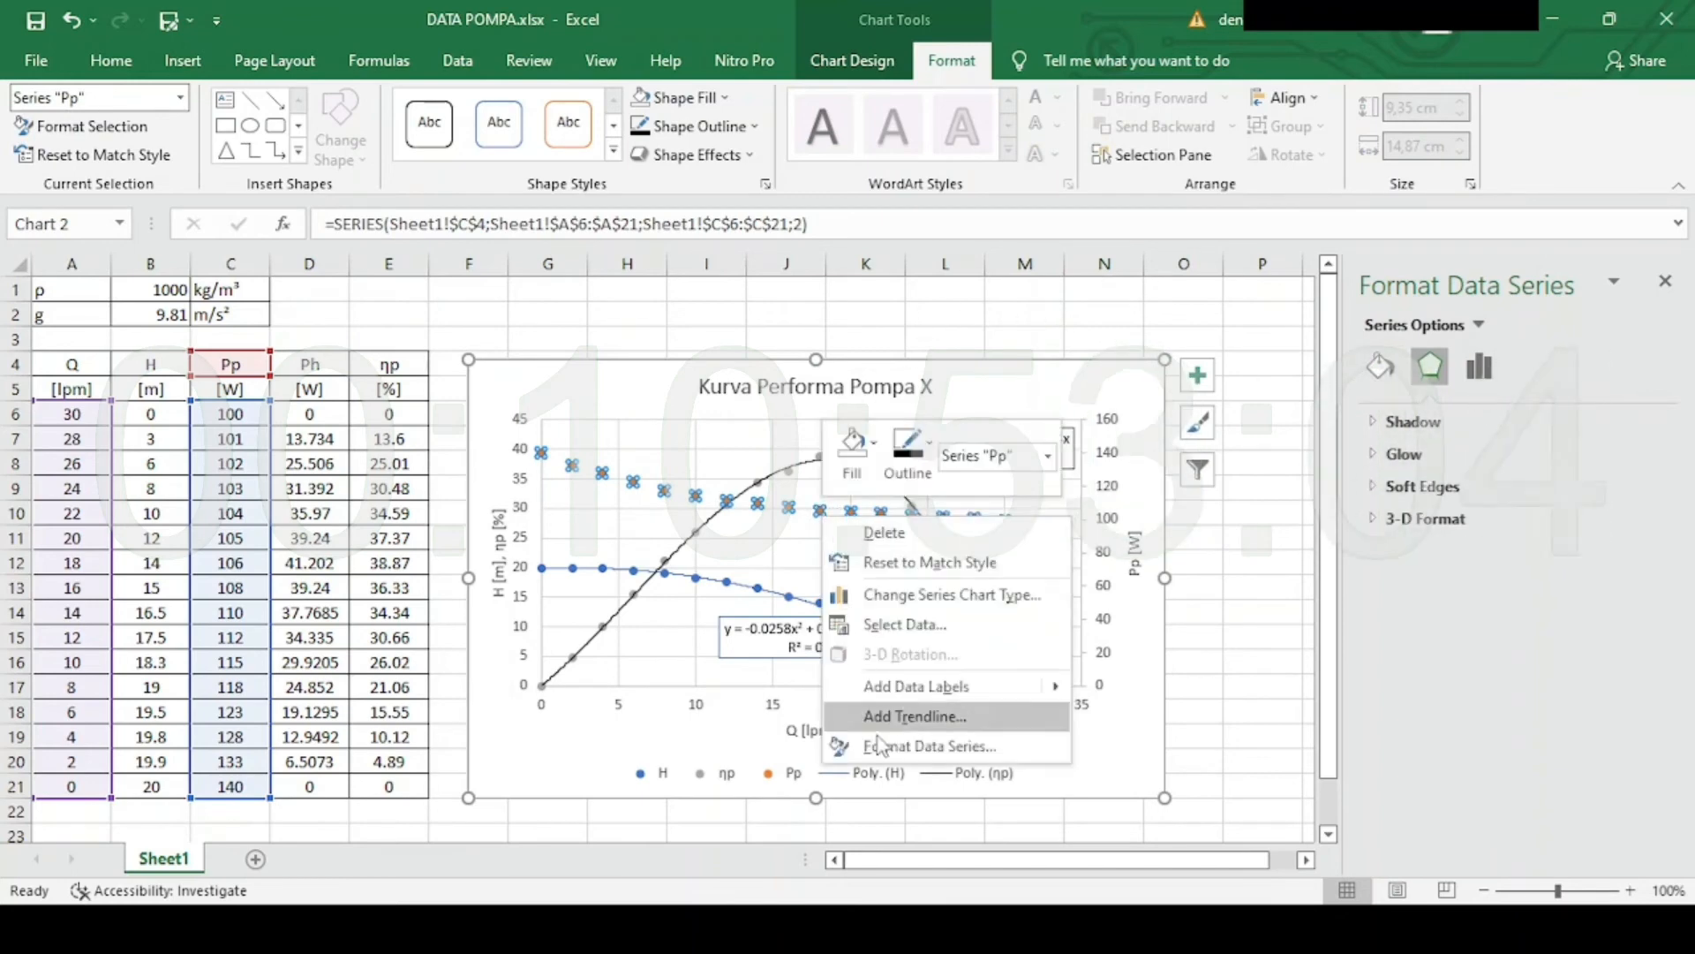
click(893, 722)
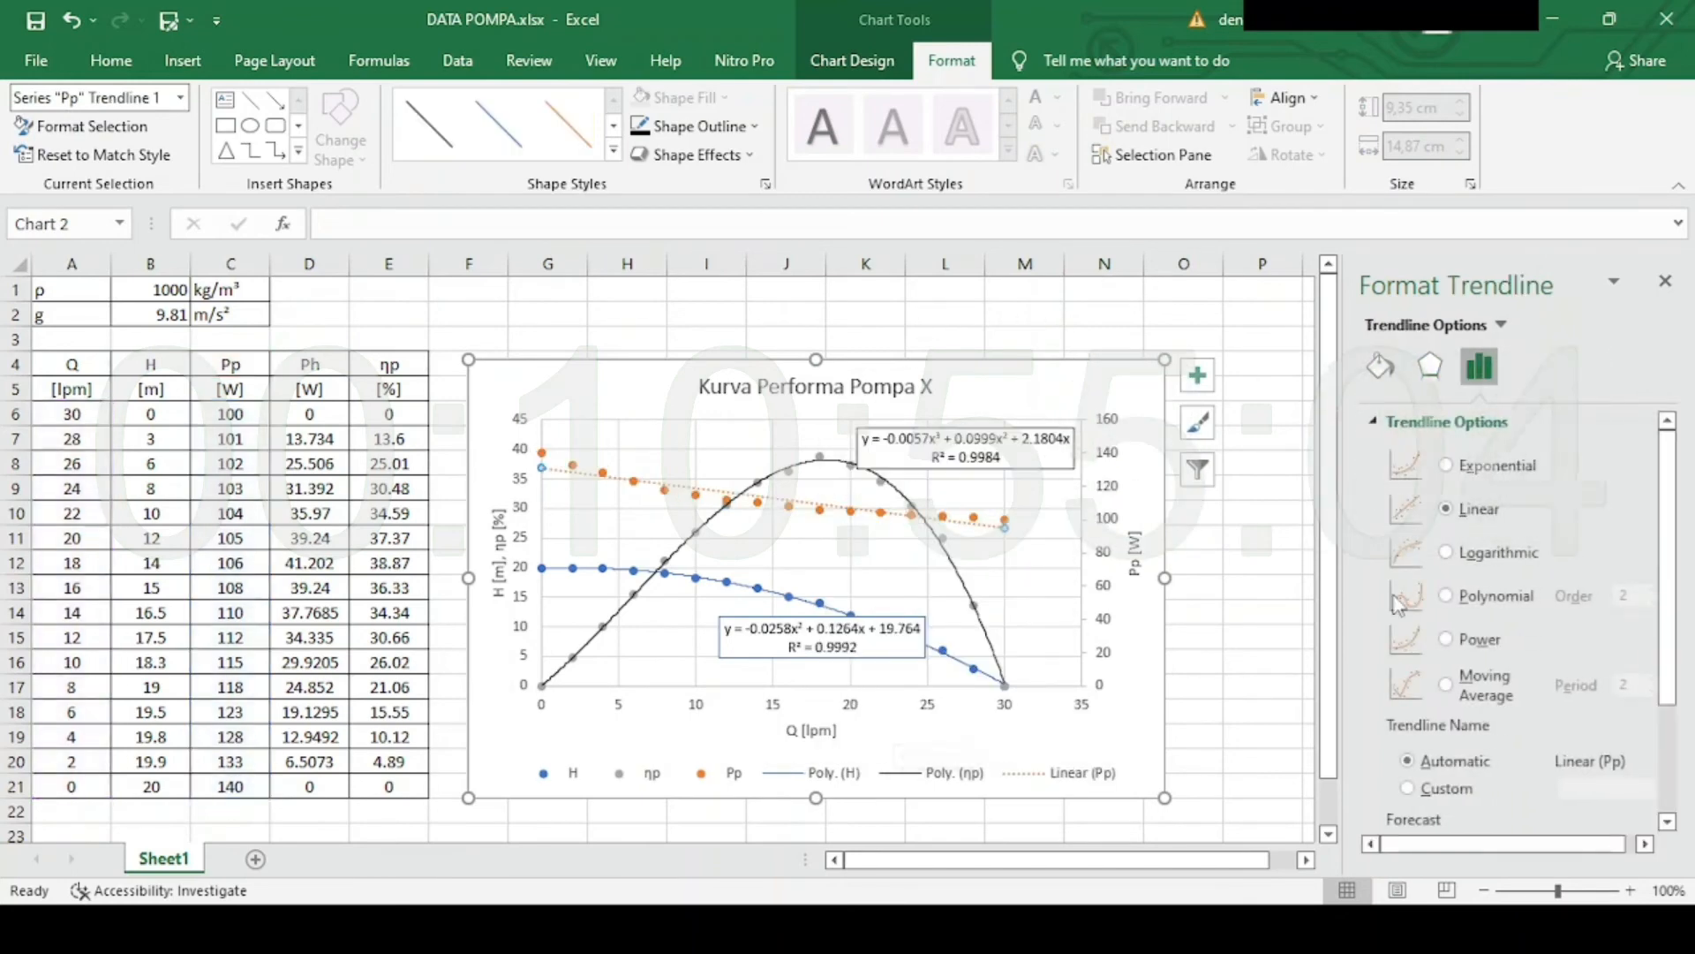
click(1489, 600)
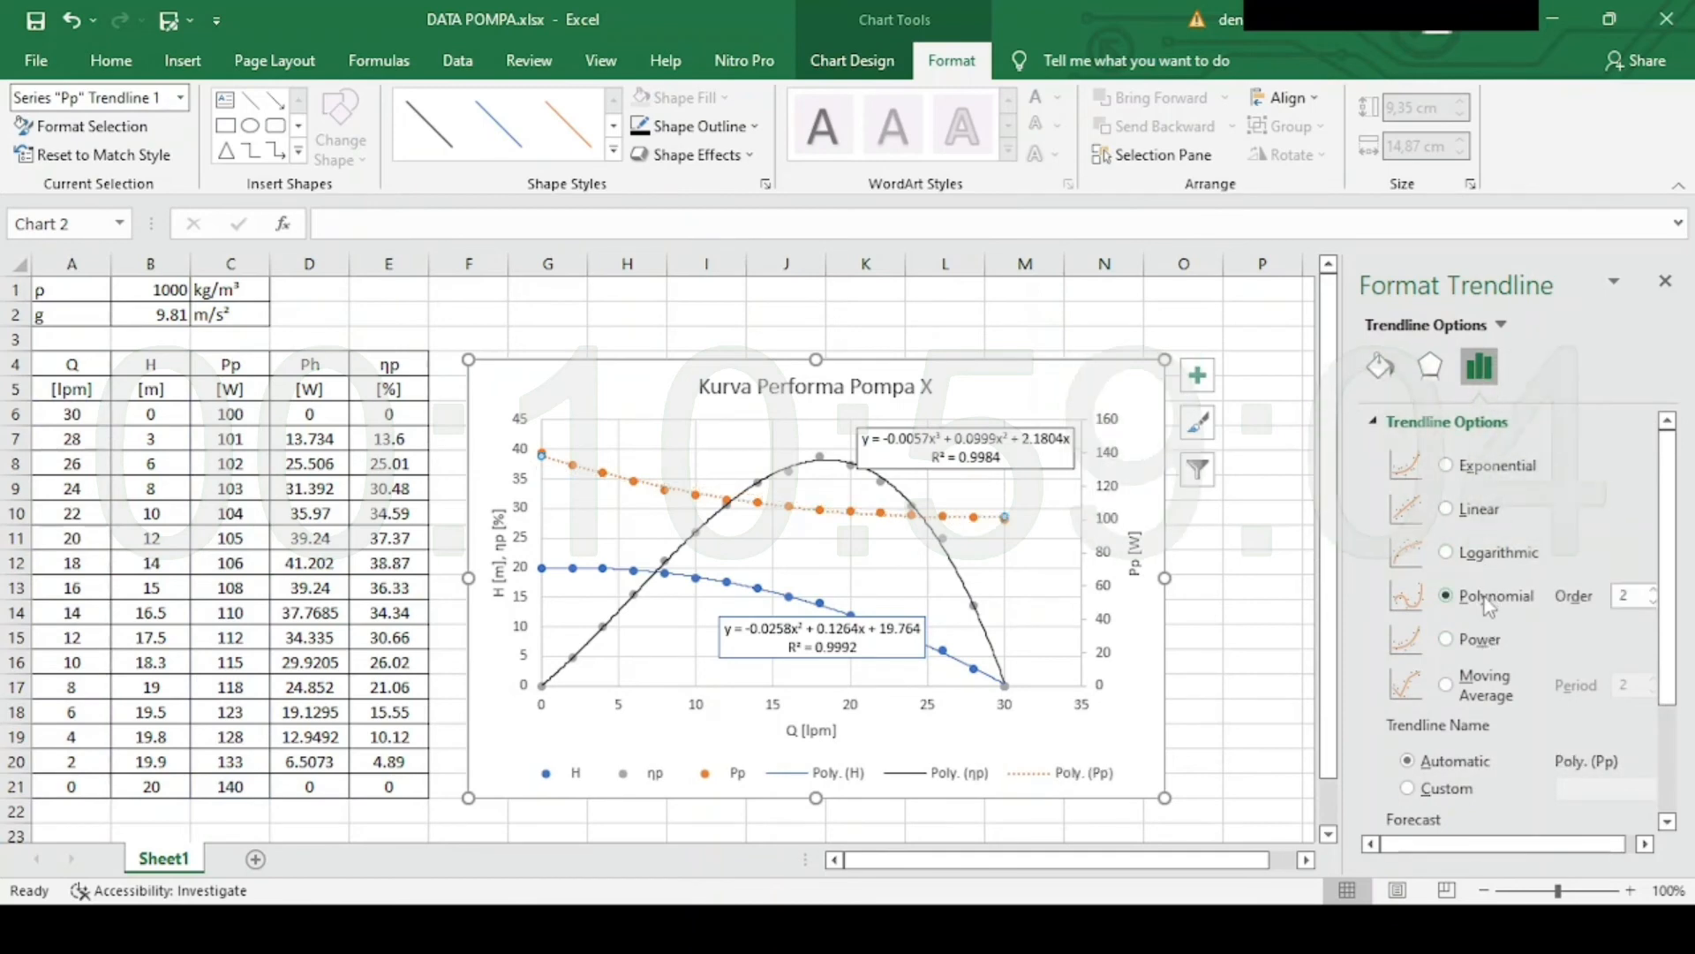
scroll(1483, 618, down, 3)
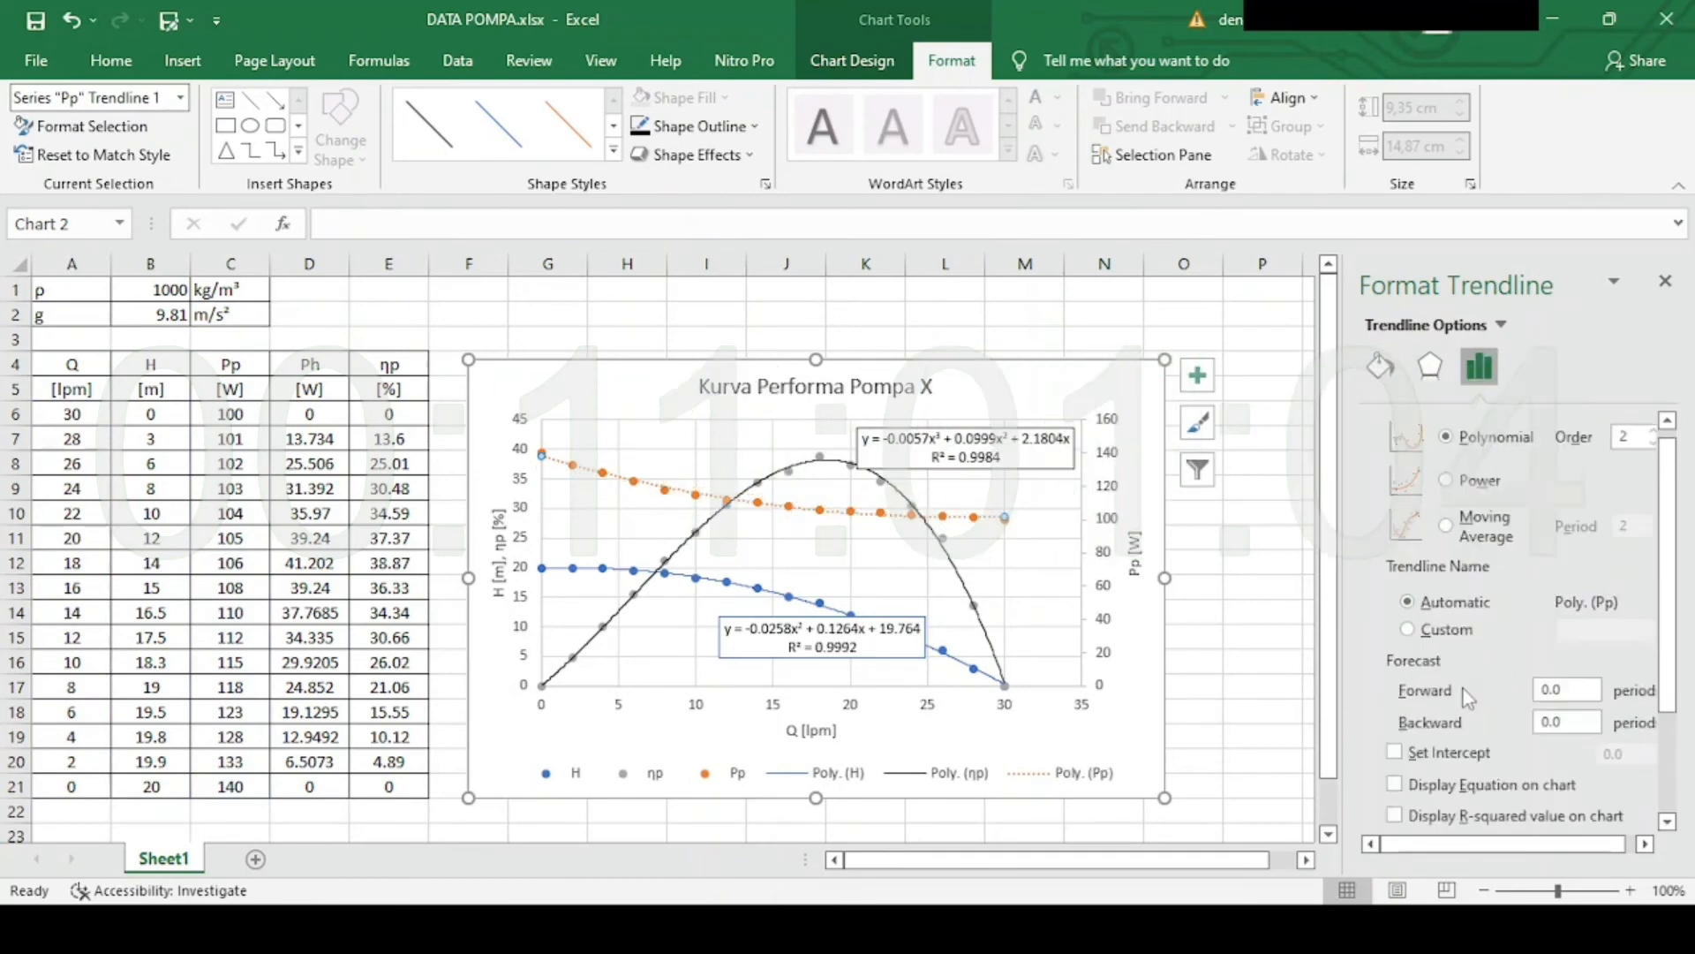
click(1424, 777)
click(1423, 815)
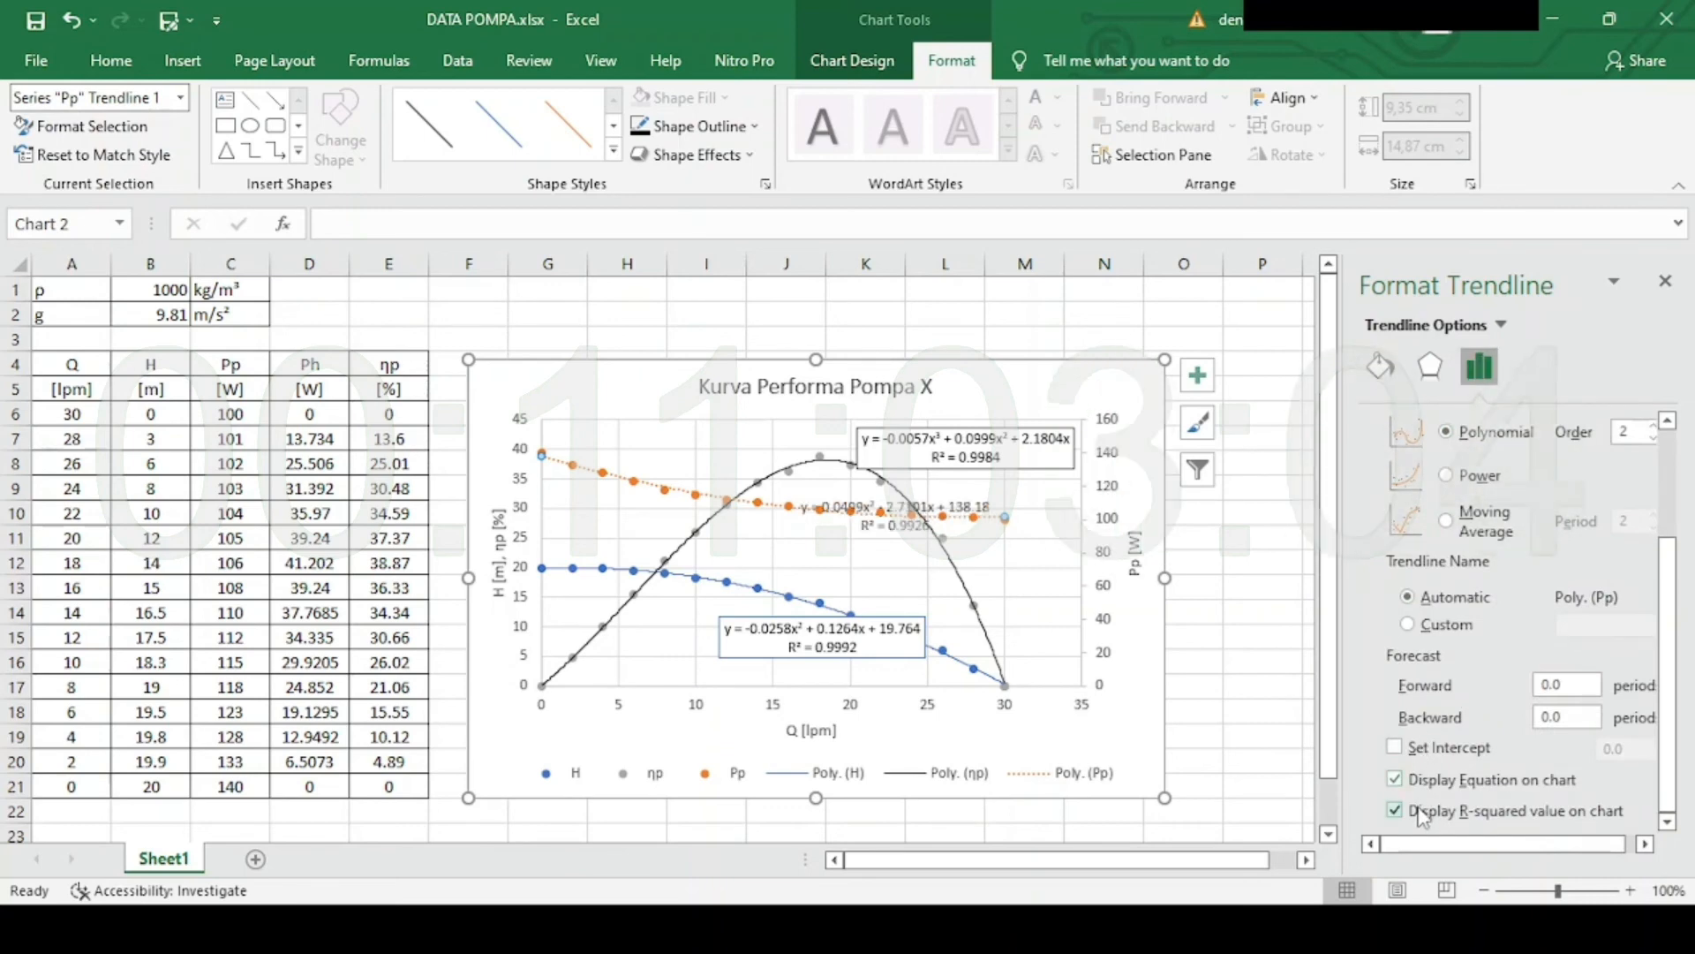
Move the Pp equation label above the left part of its curve, and style the label's outline and the trendline in solid orange.
click(899, 531)
drag(884, 534, 676, 464)
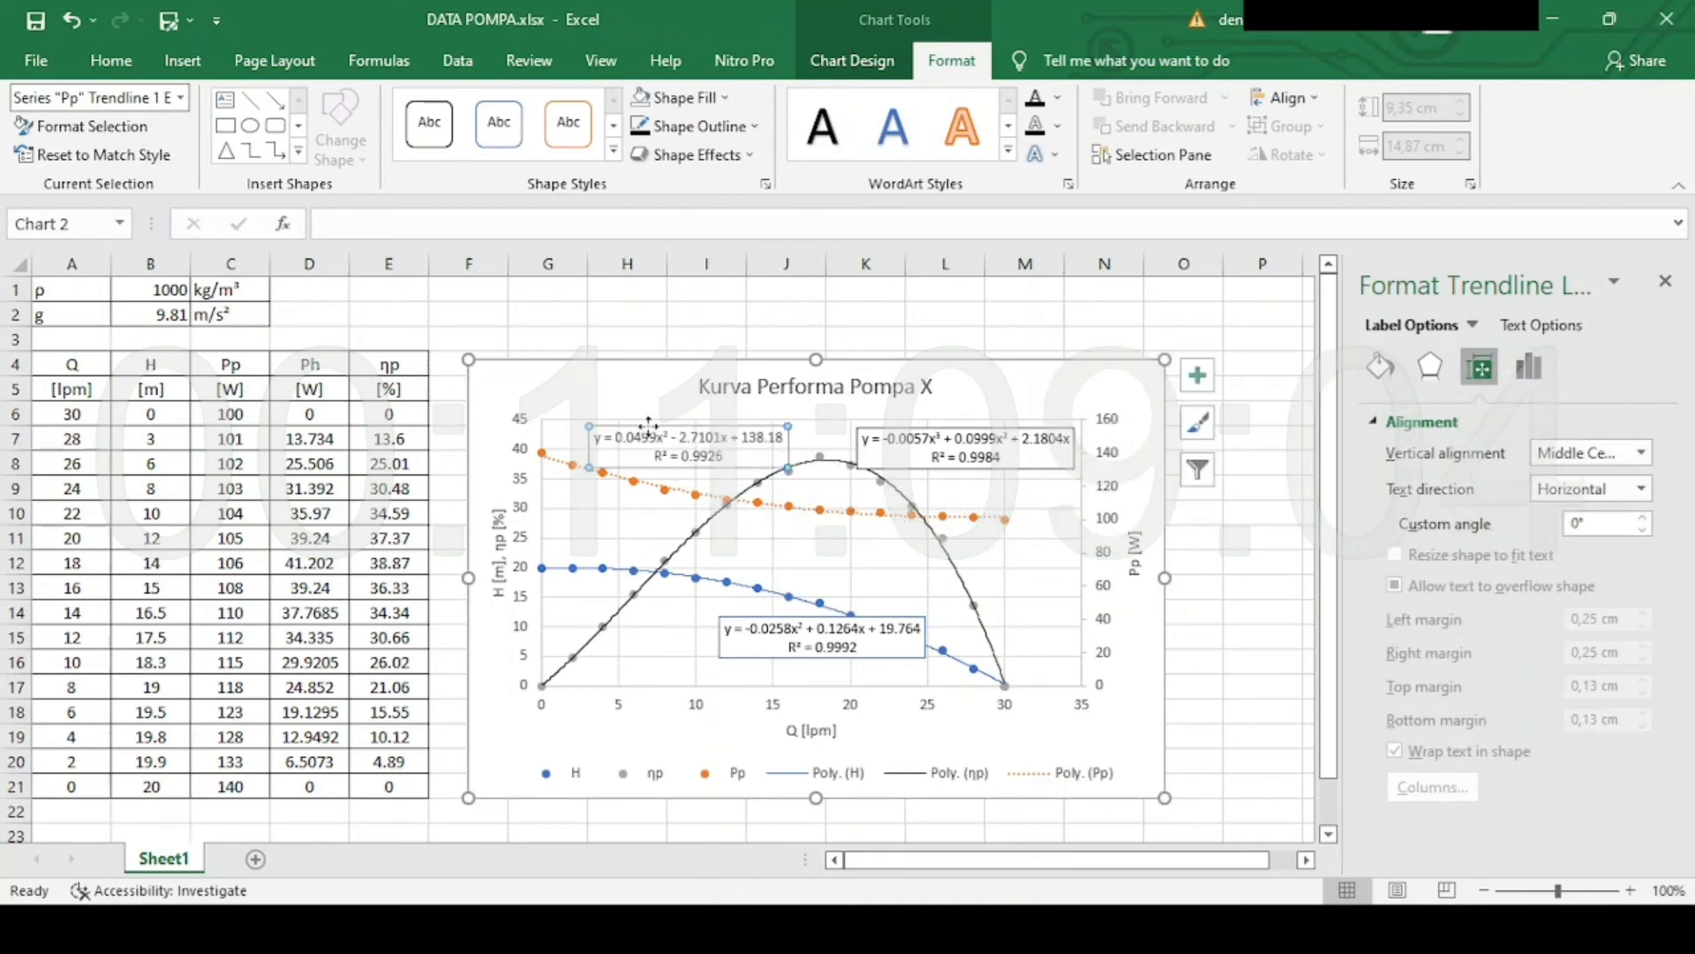
click(633, 481)
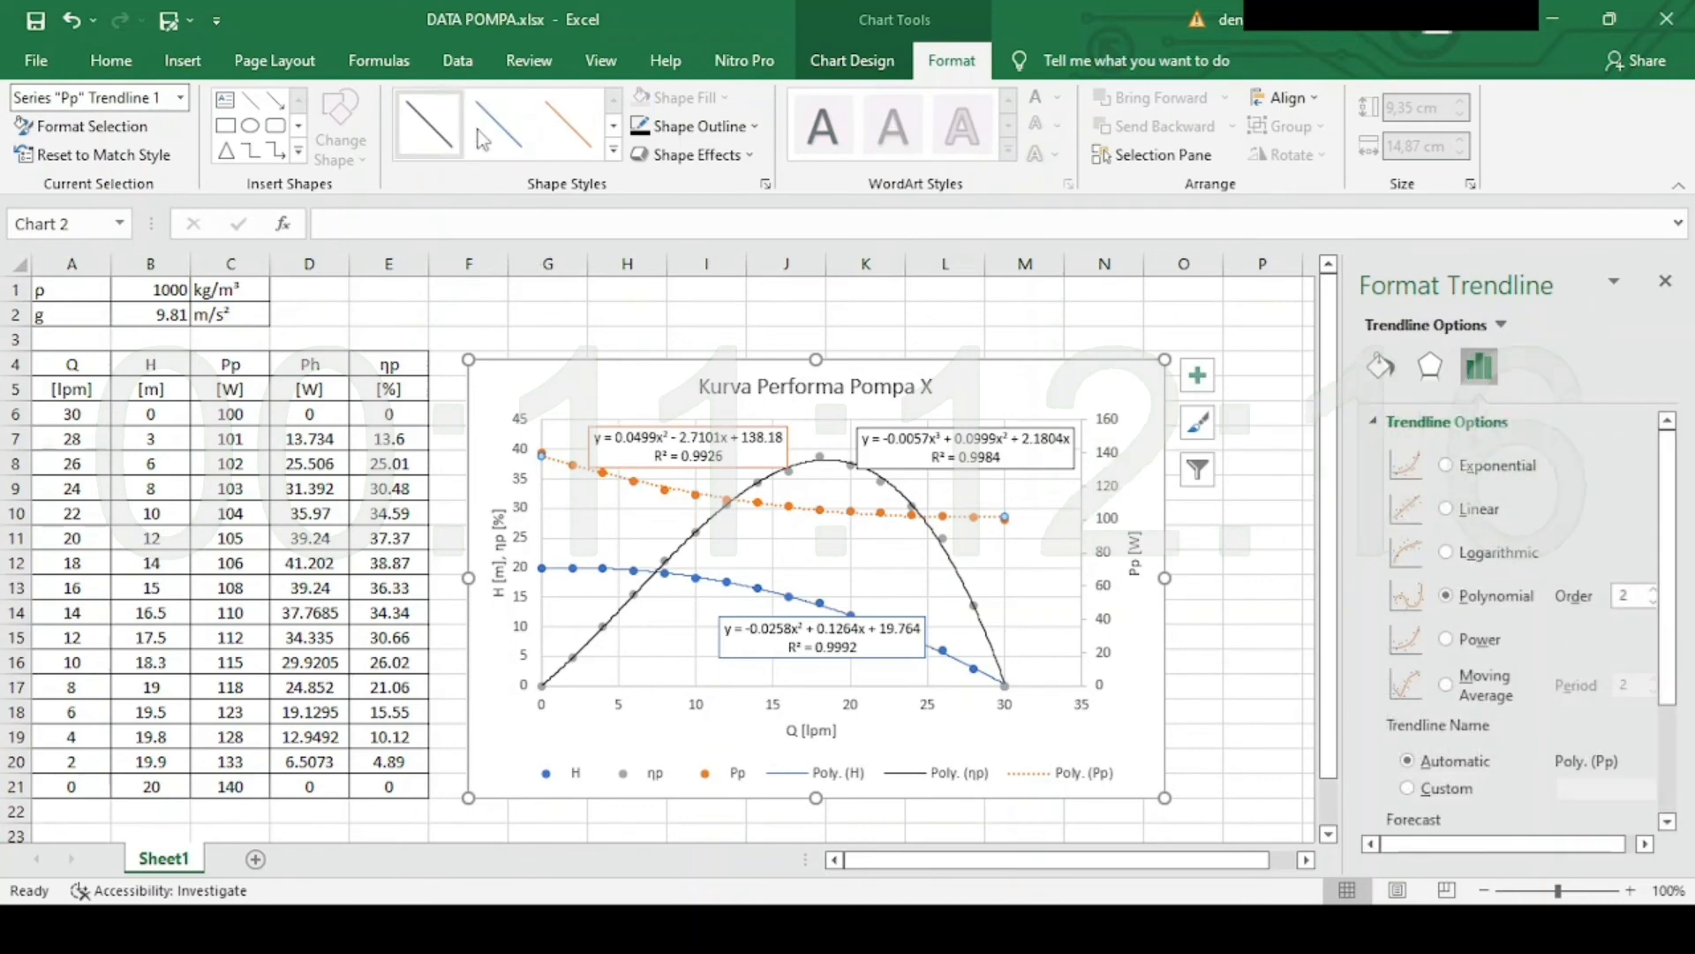
click(568, 124)
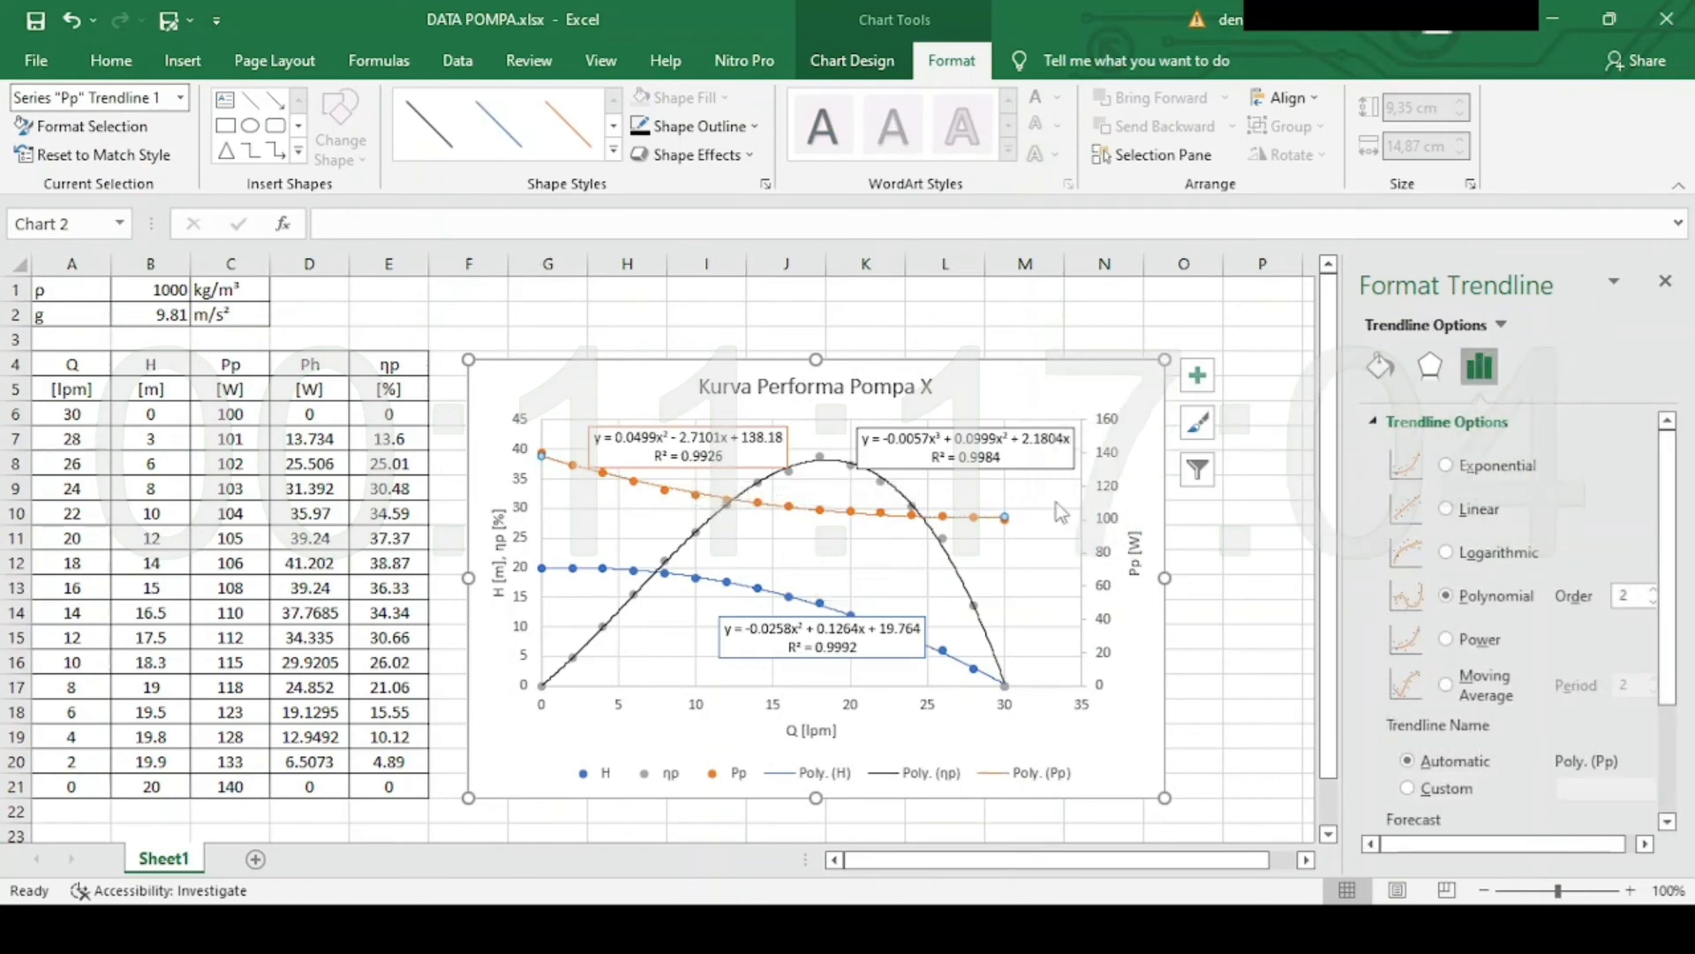
click(1093, 394)
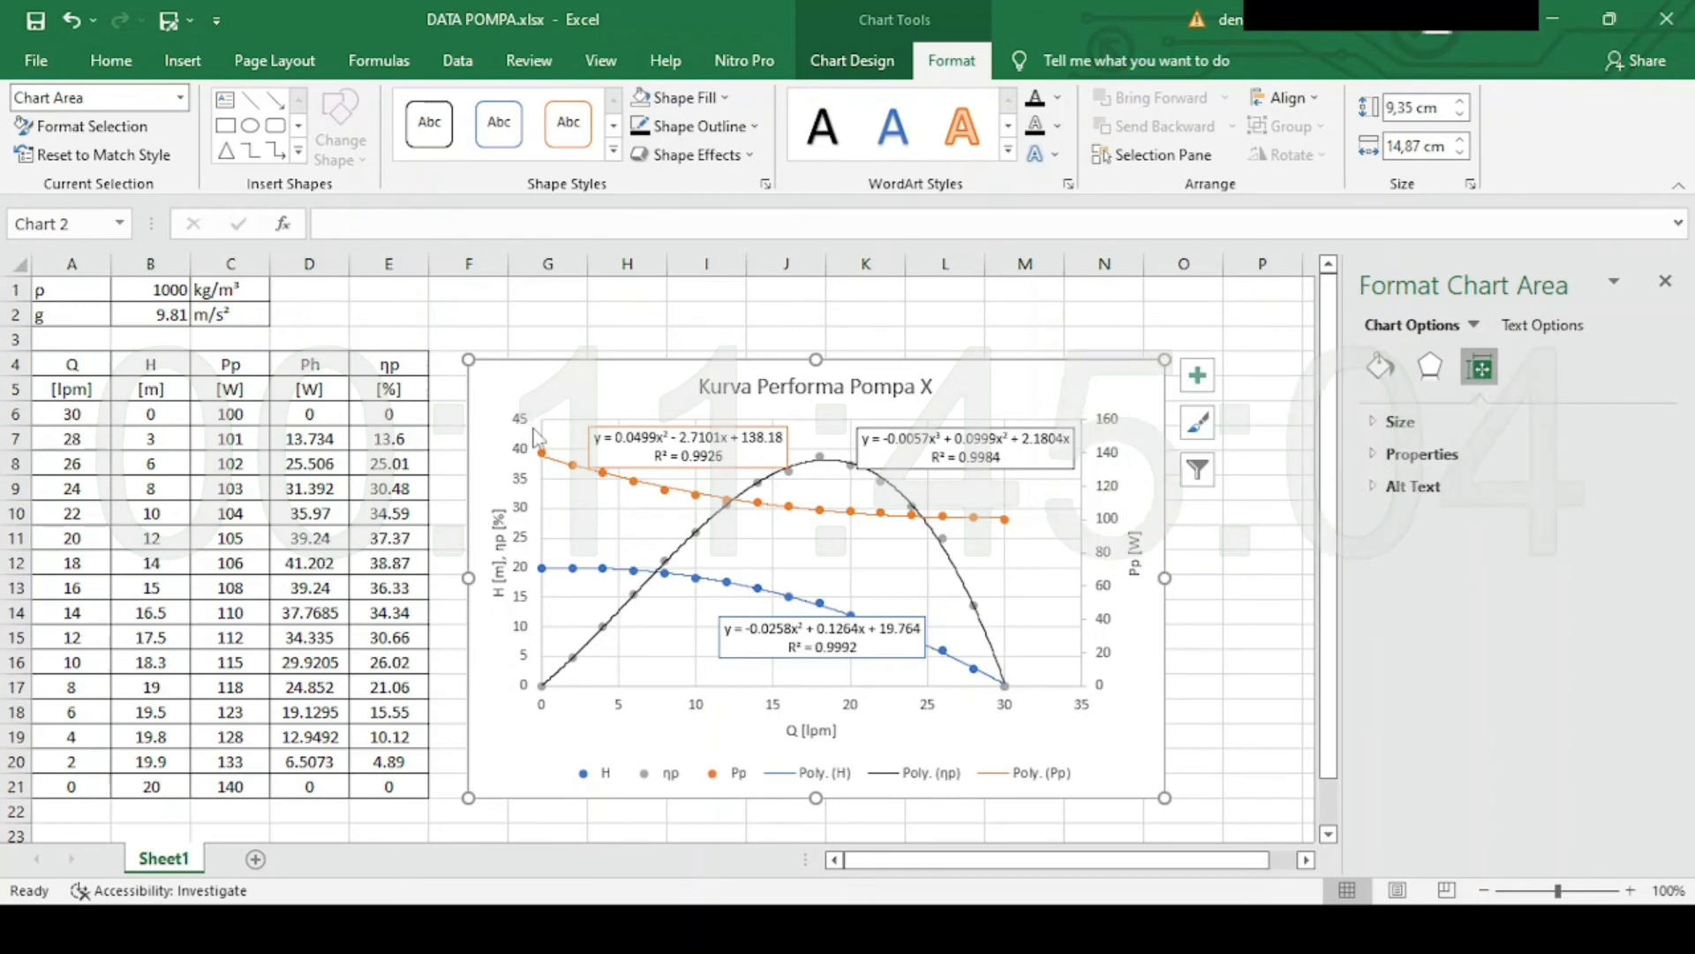
click(1114, 434)
click(1448, 424)
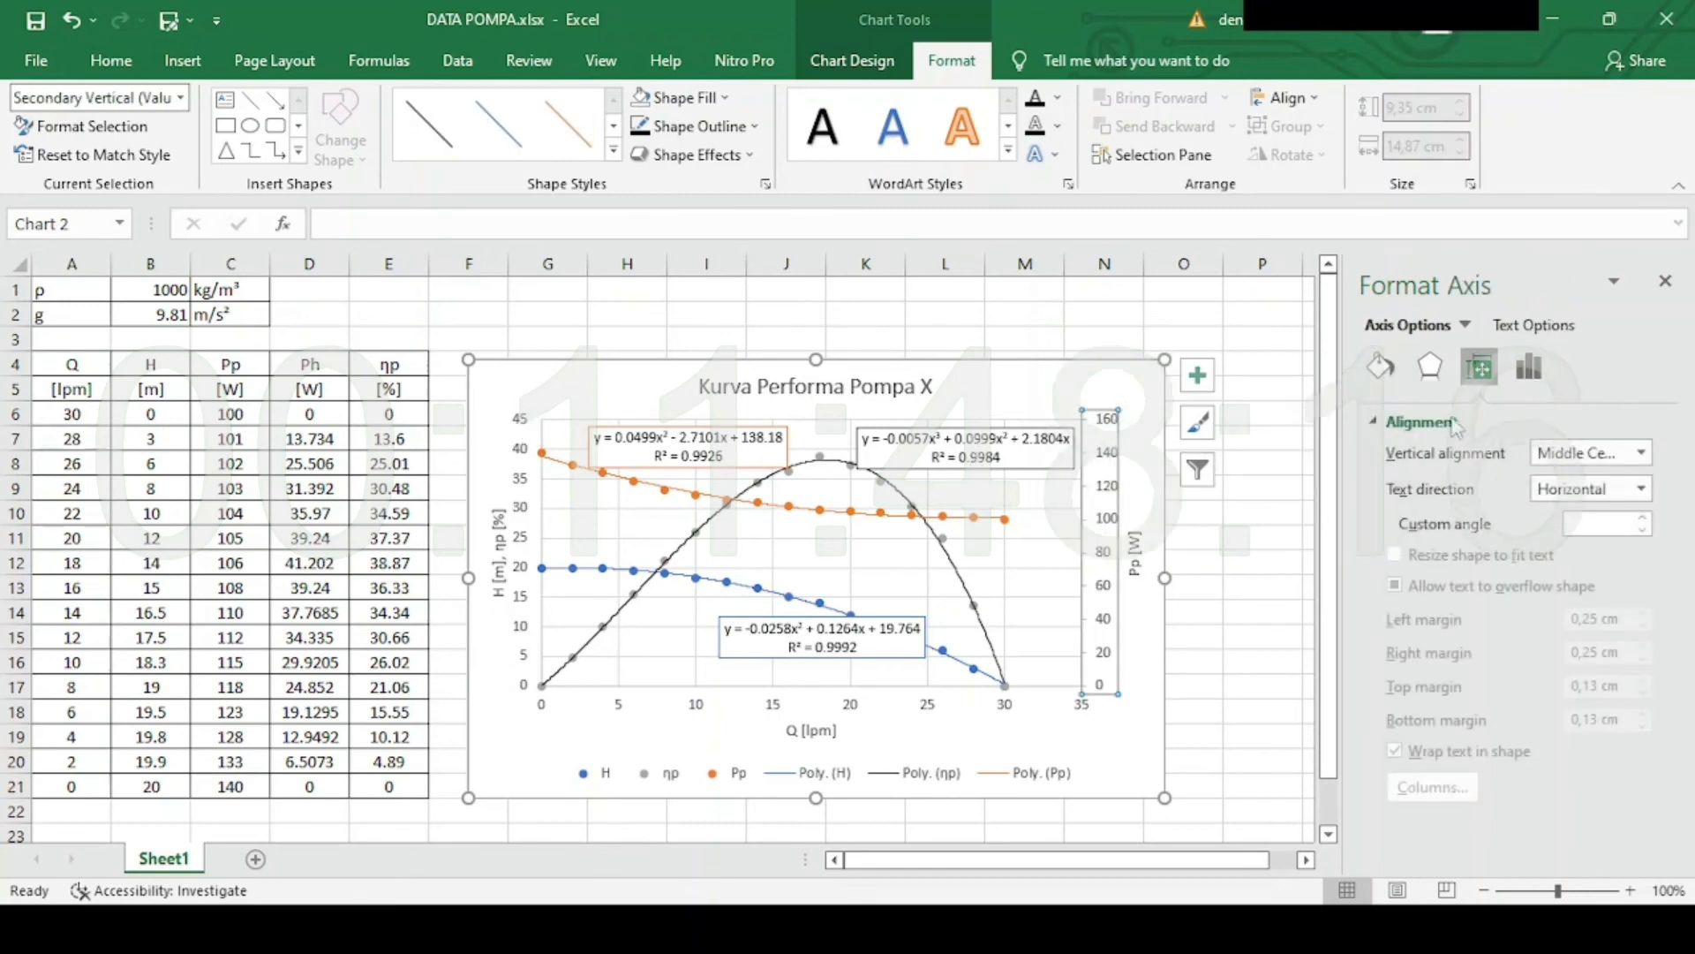
click(1528, 367)
click(1419, 424)
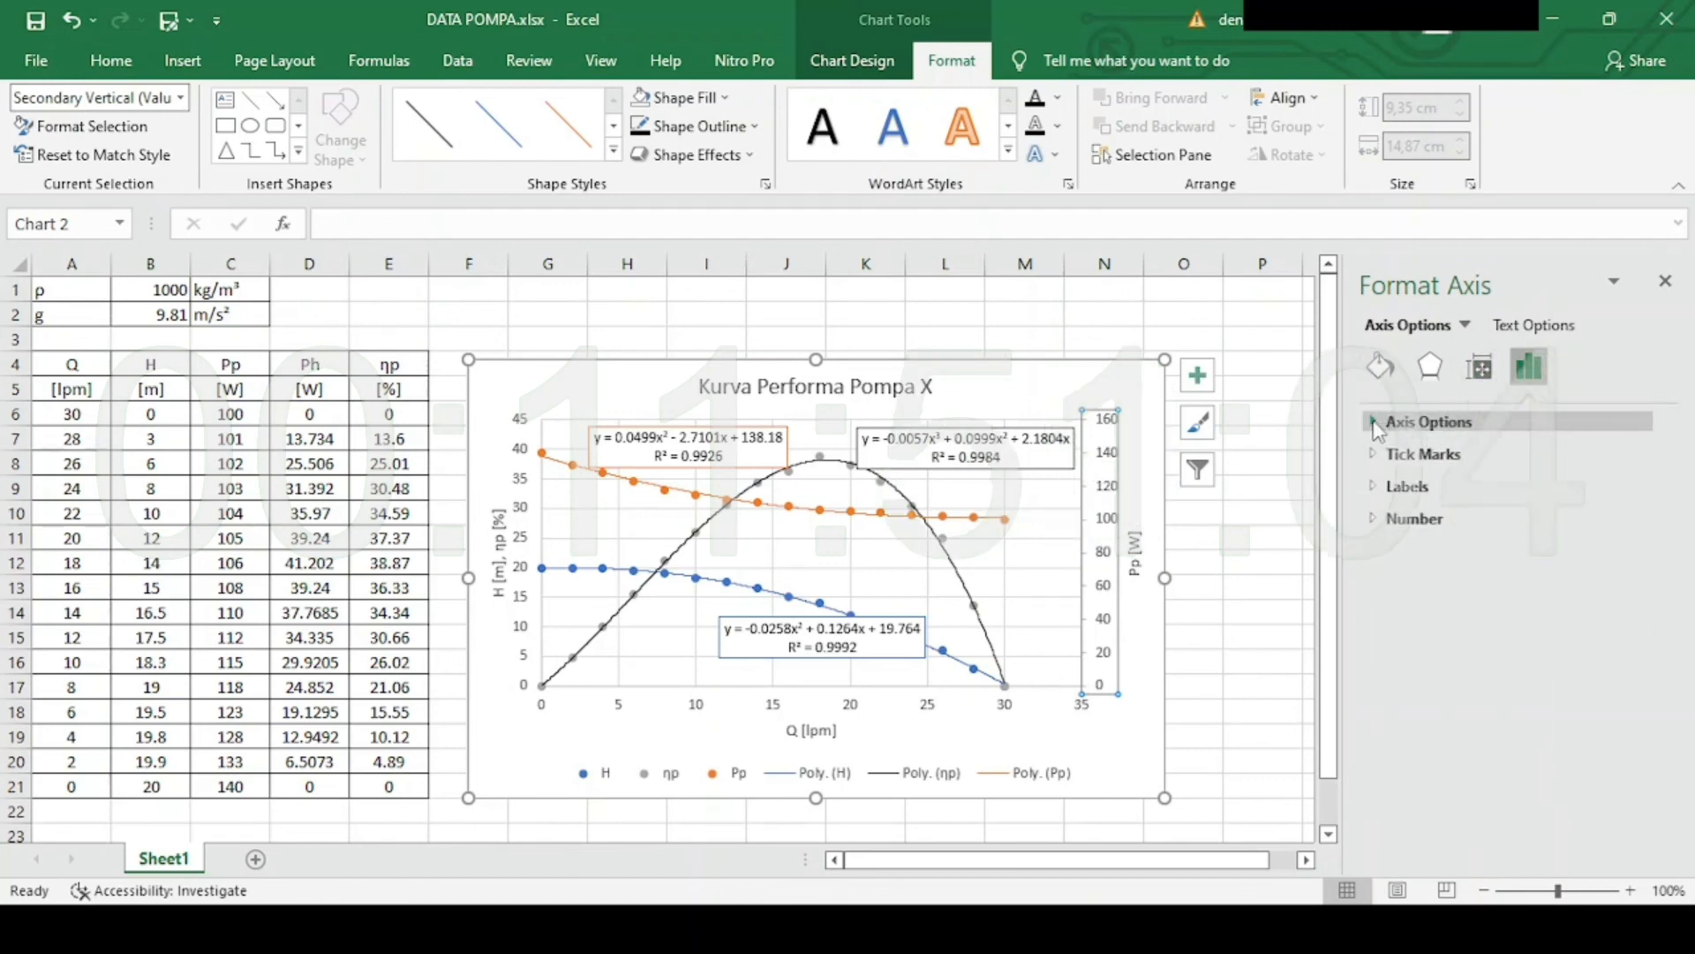
click(1421, 423)
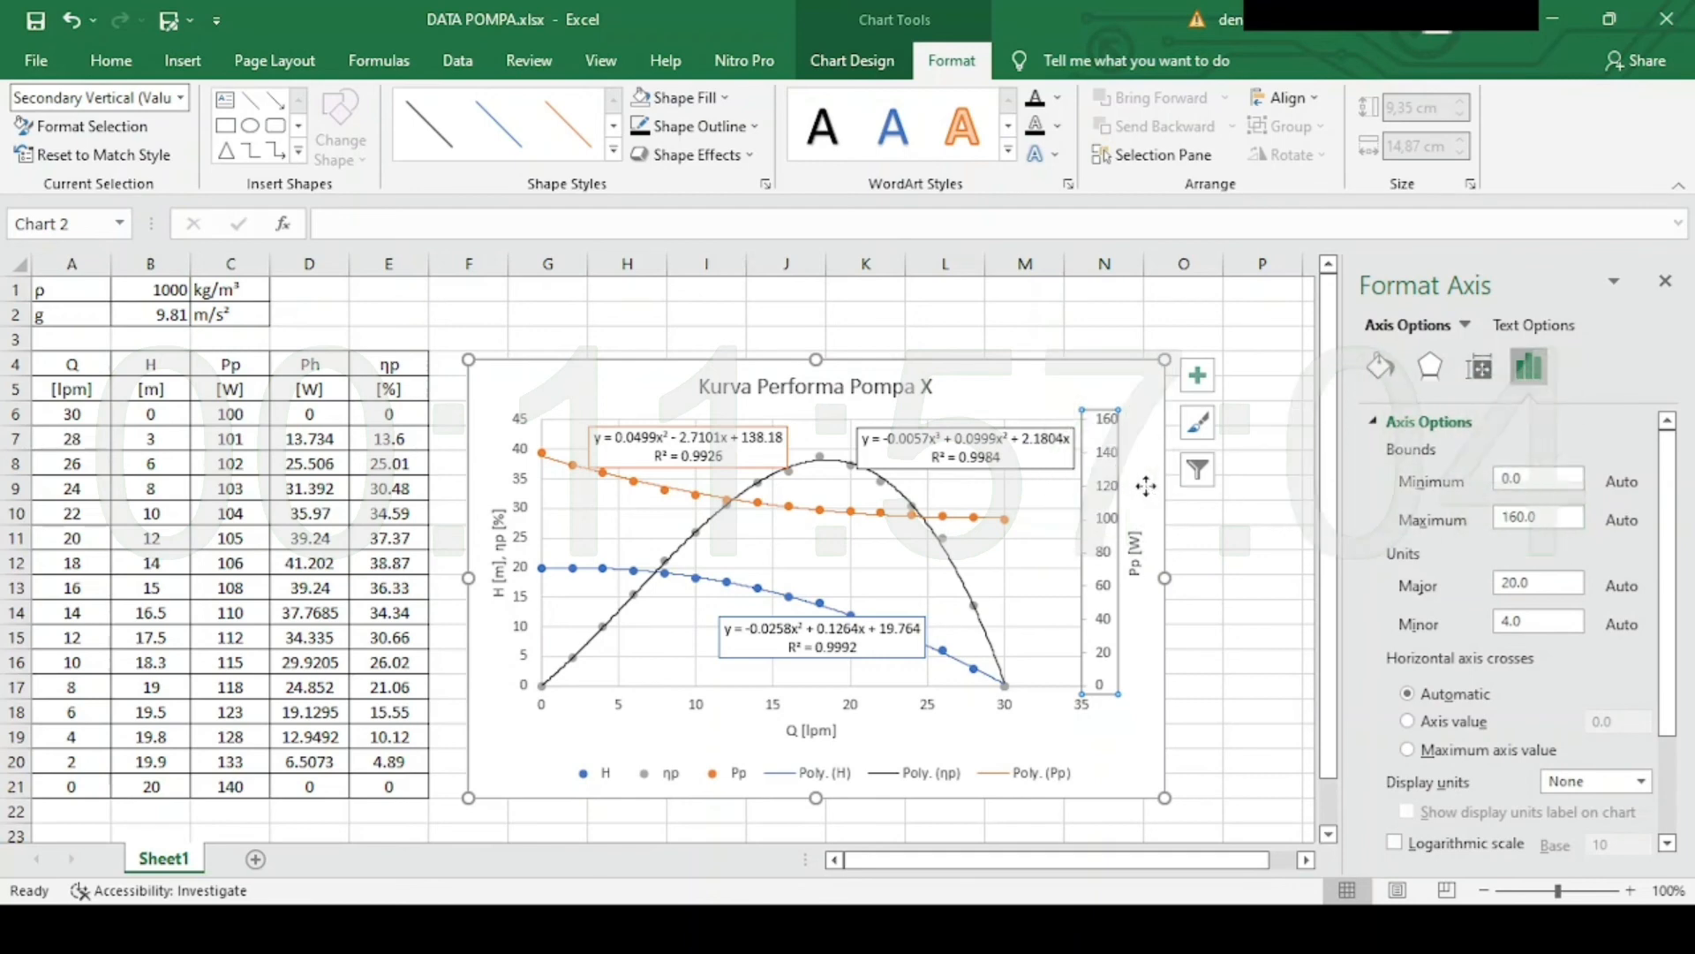
click(1095, 496)
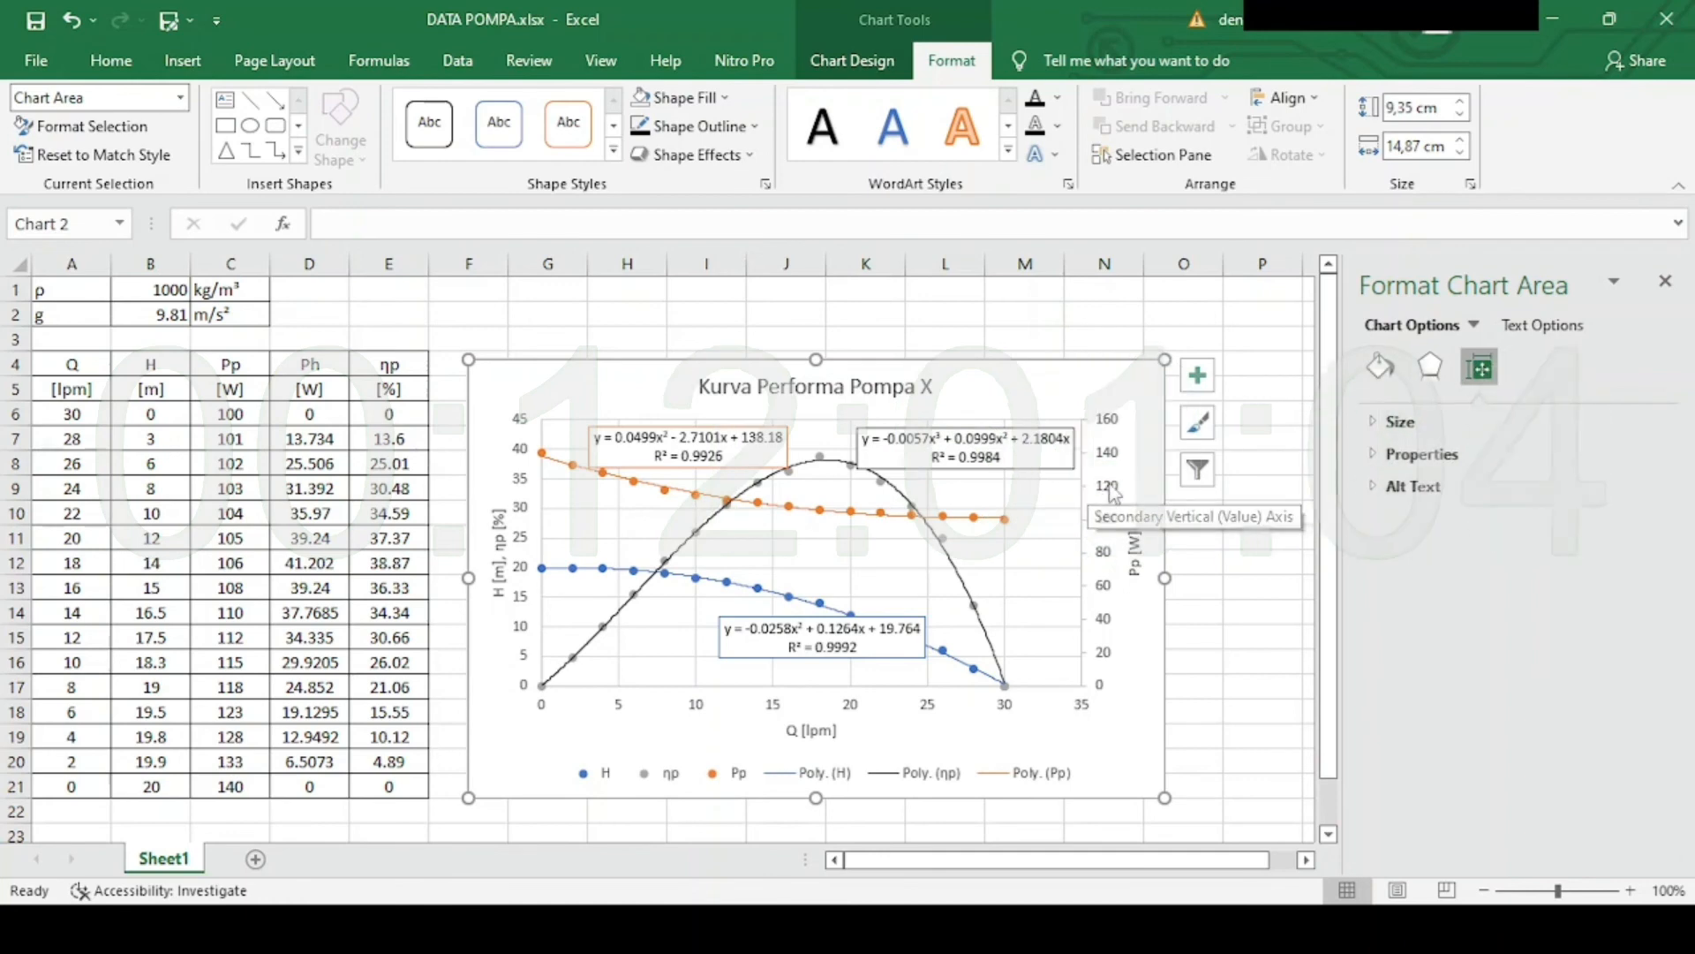
Set the maximum bound of the secondary vertical Pp axis to 180.
click(1118, 487)
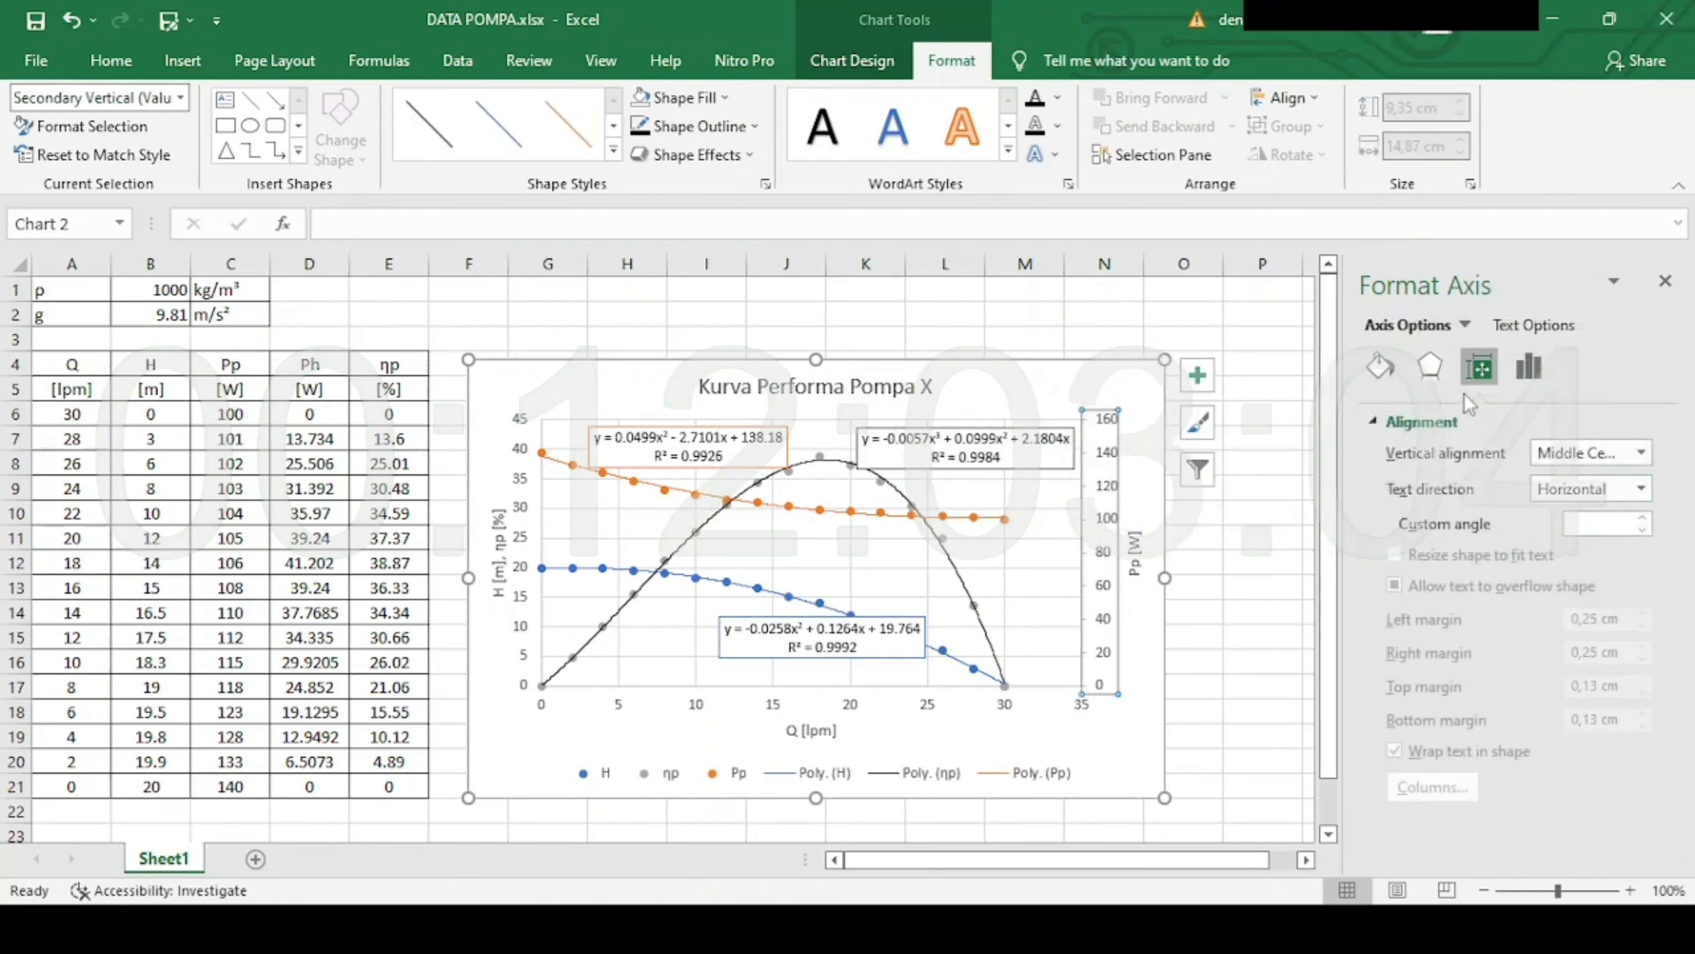
click(1531, 375)
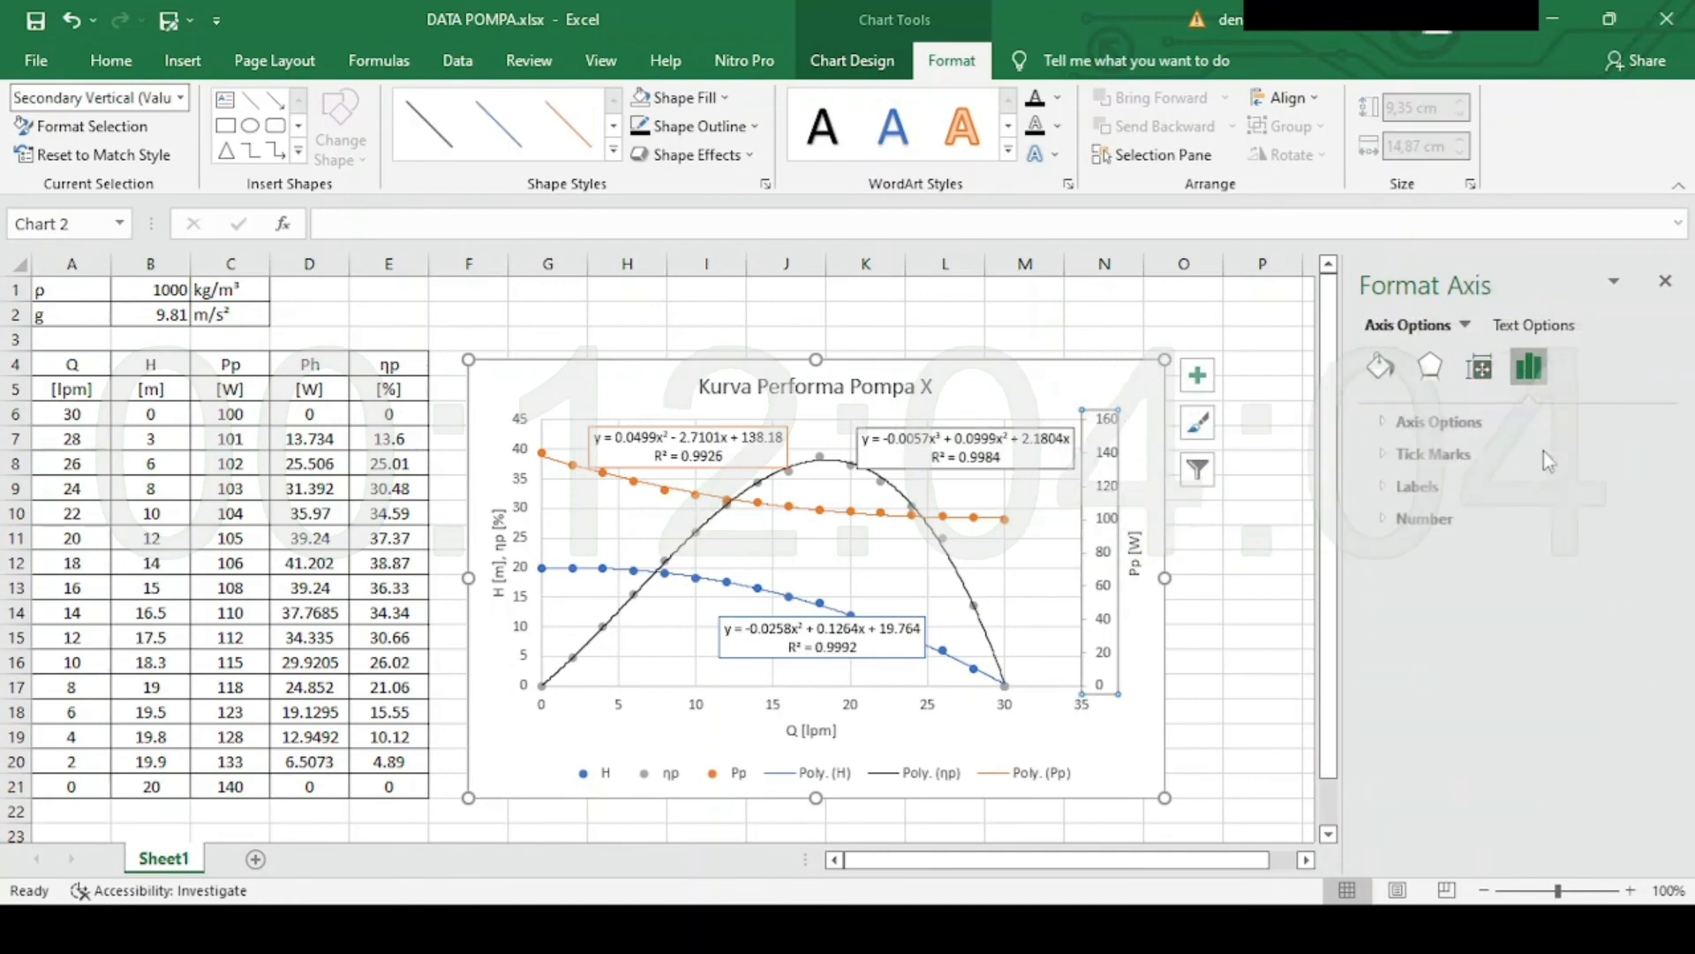
click(1379, 436)
double_click(1536, 516)
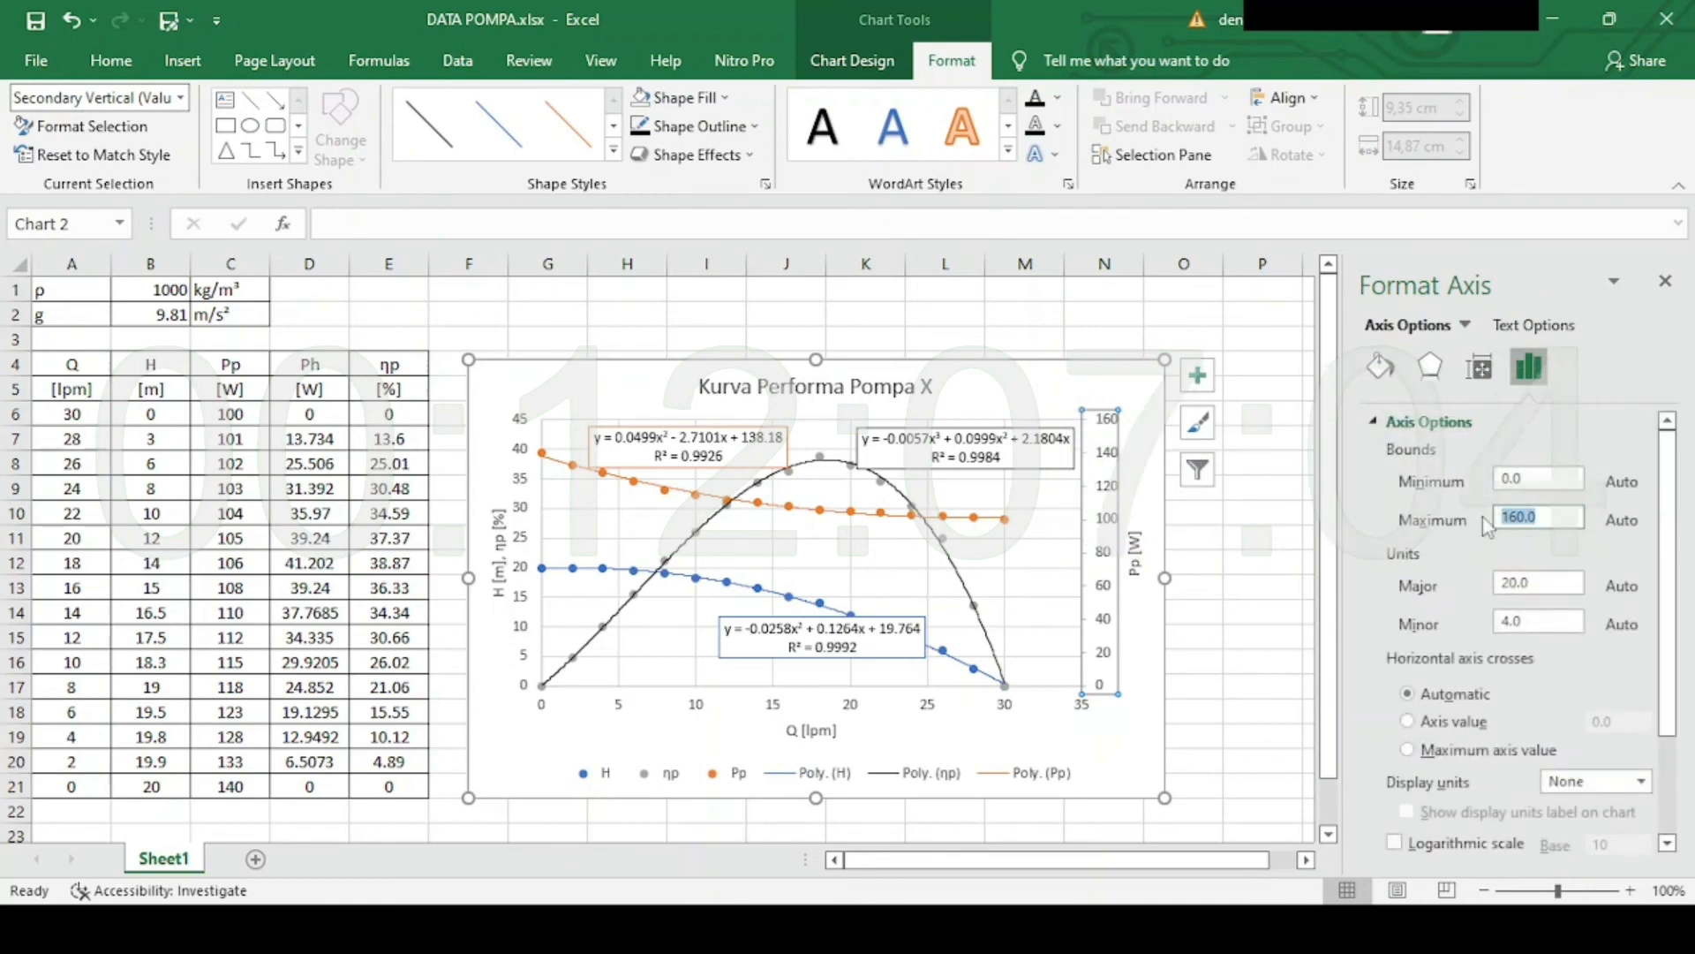
text(1)
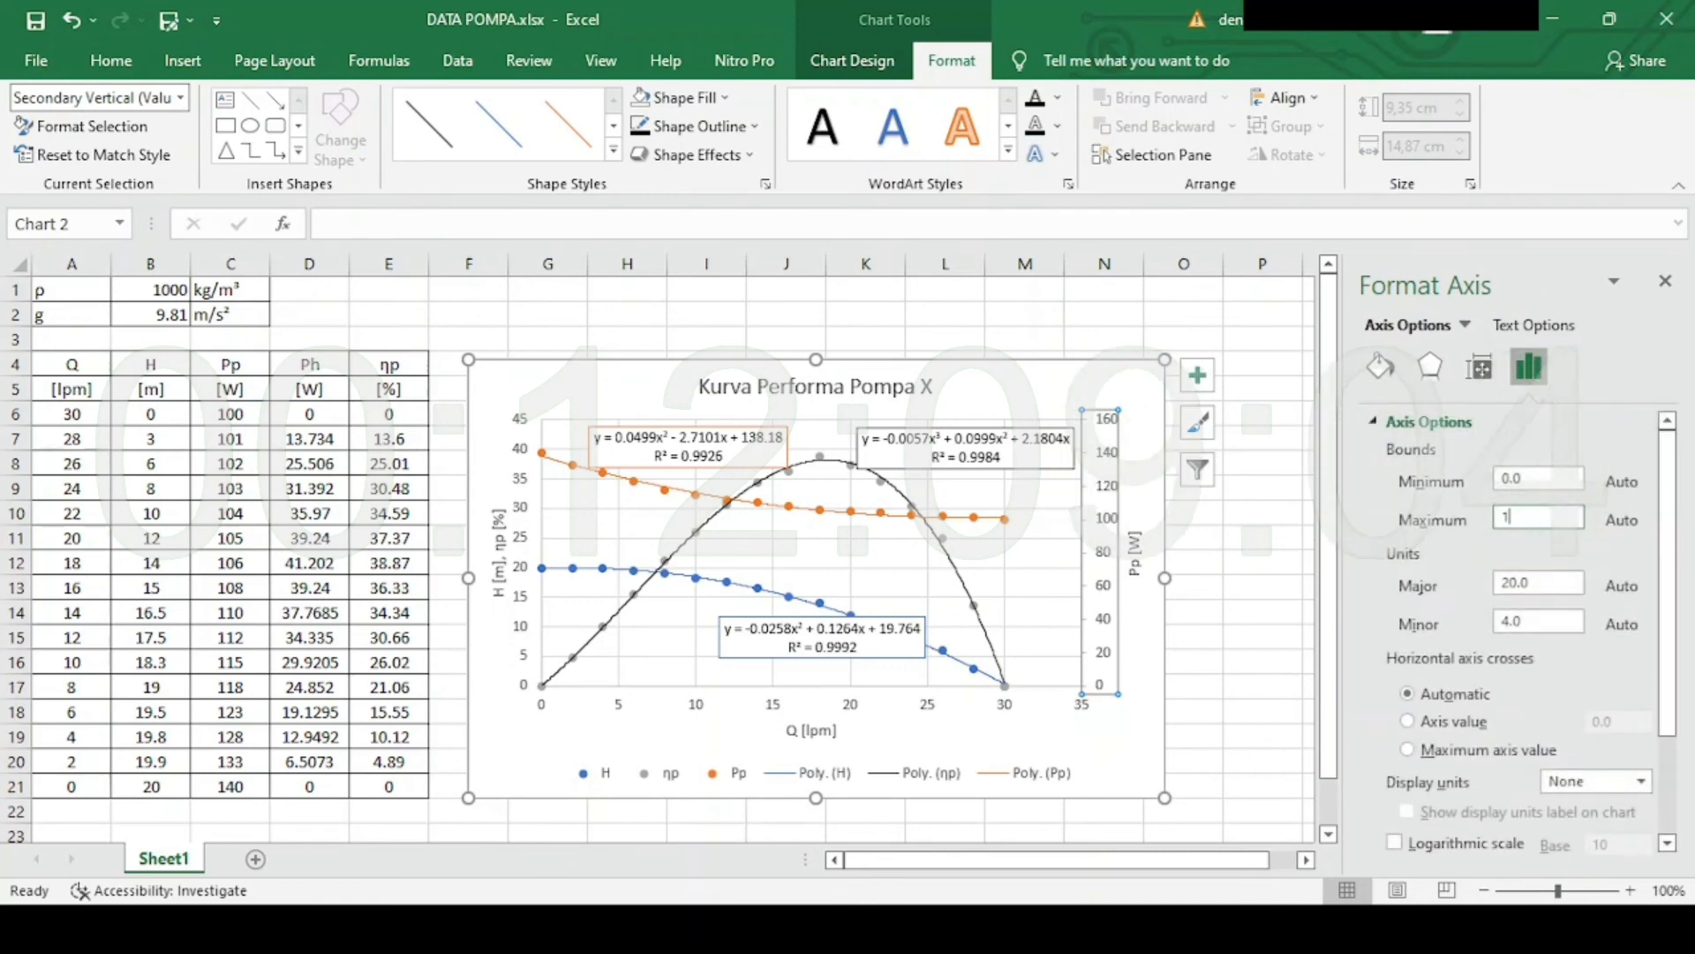
text(80)
click(1518, 477)
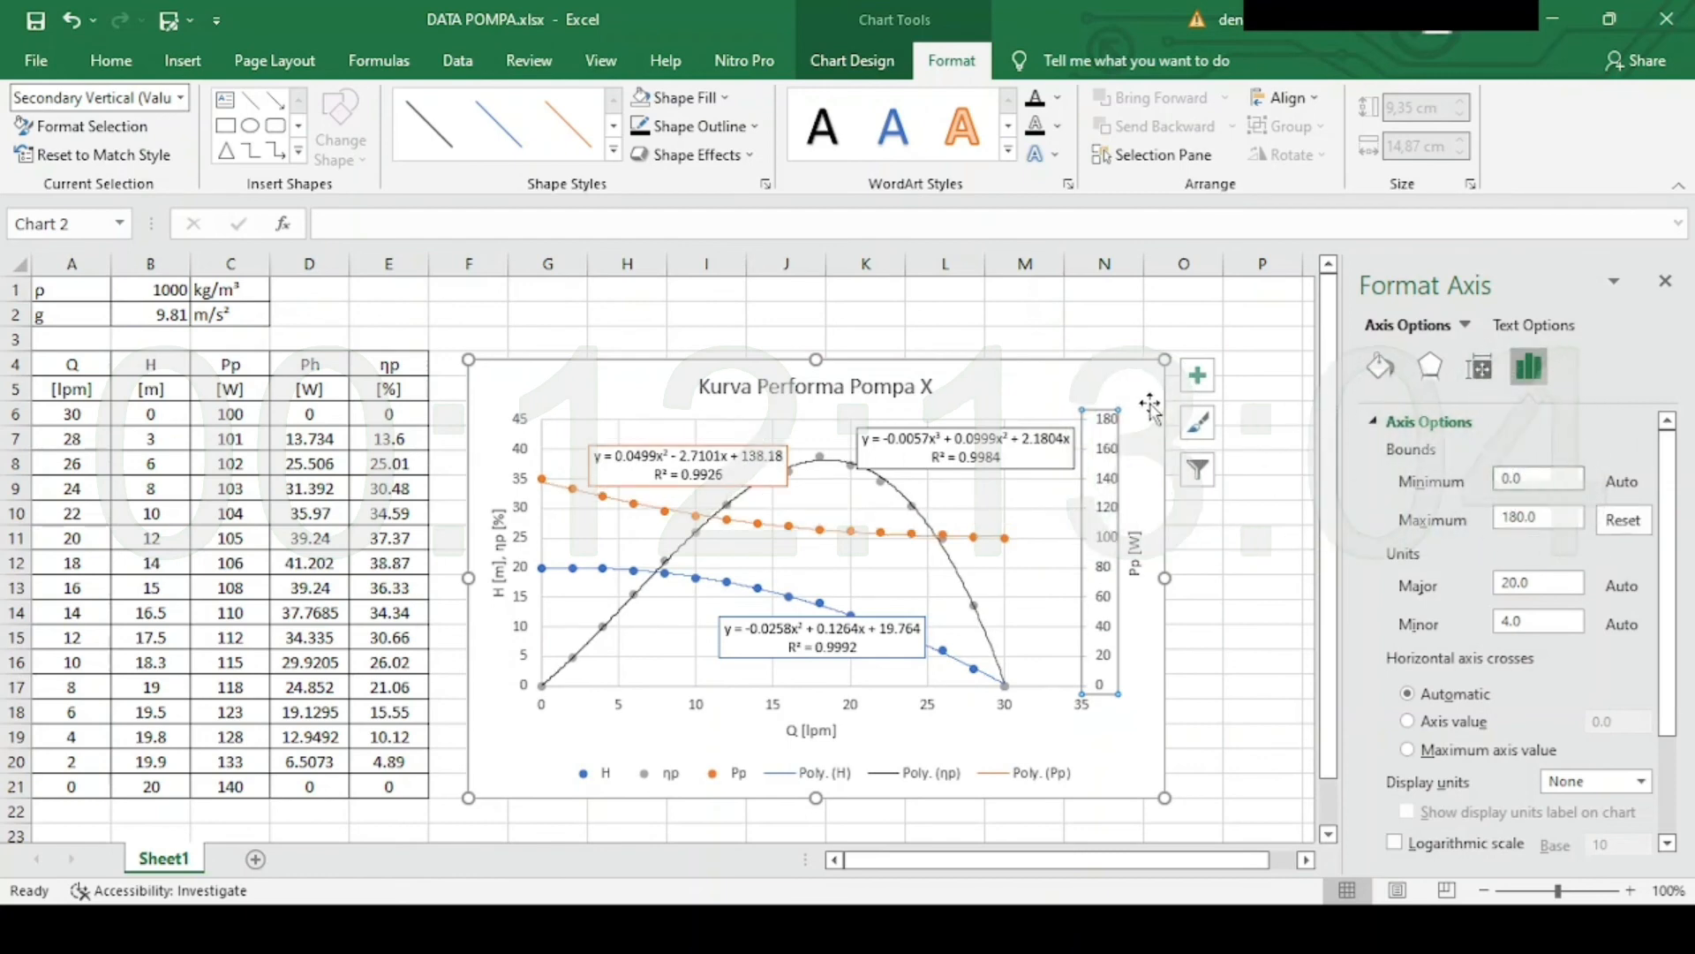
Set the maximum bound of the horizontal flow-rate axis to 30.
click(1109, 483)
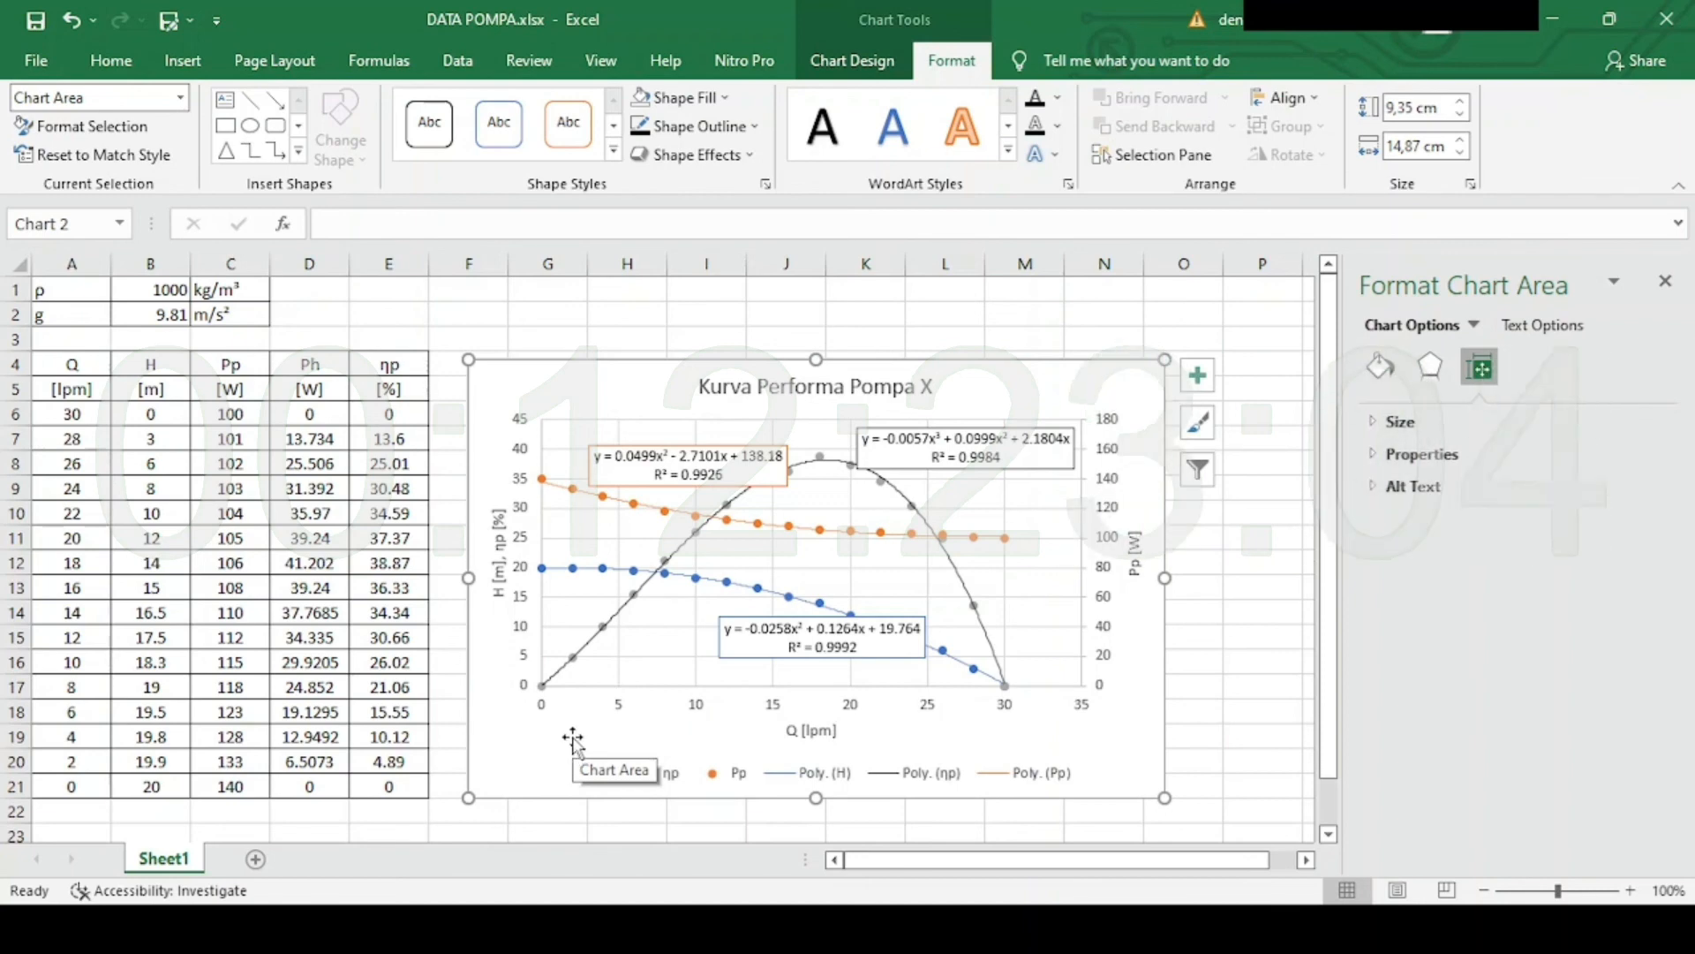
click(1005, 712)
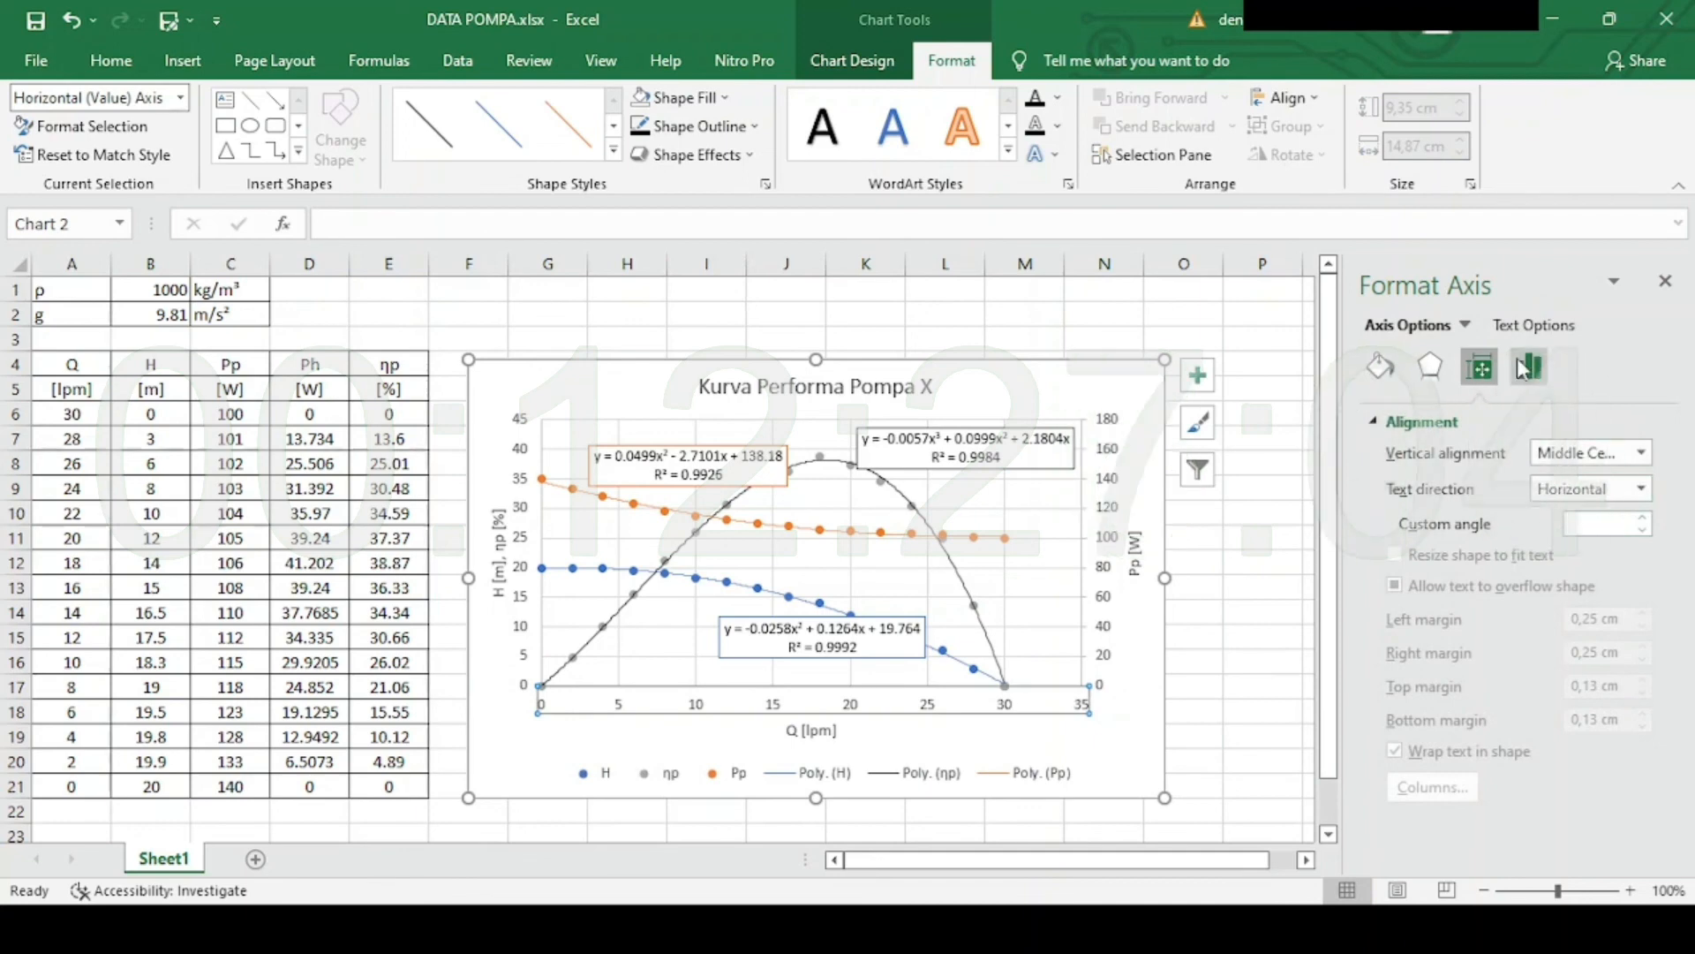
click(1522, 369)
click(1428, 422)
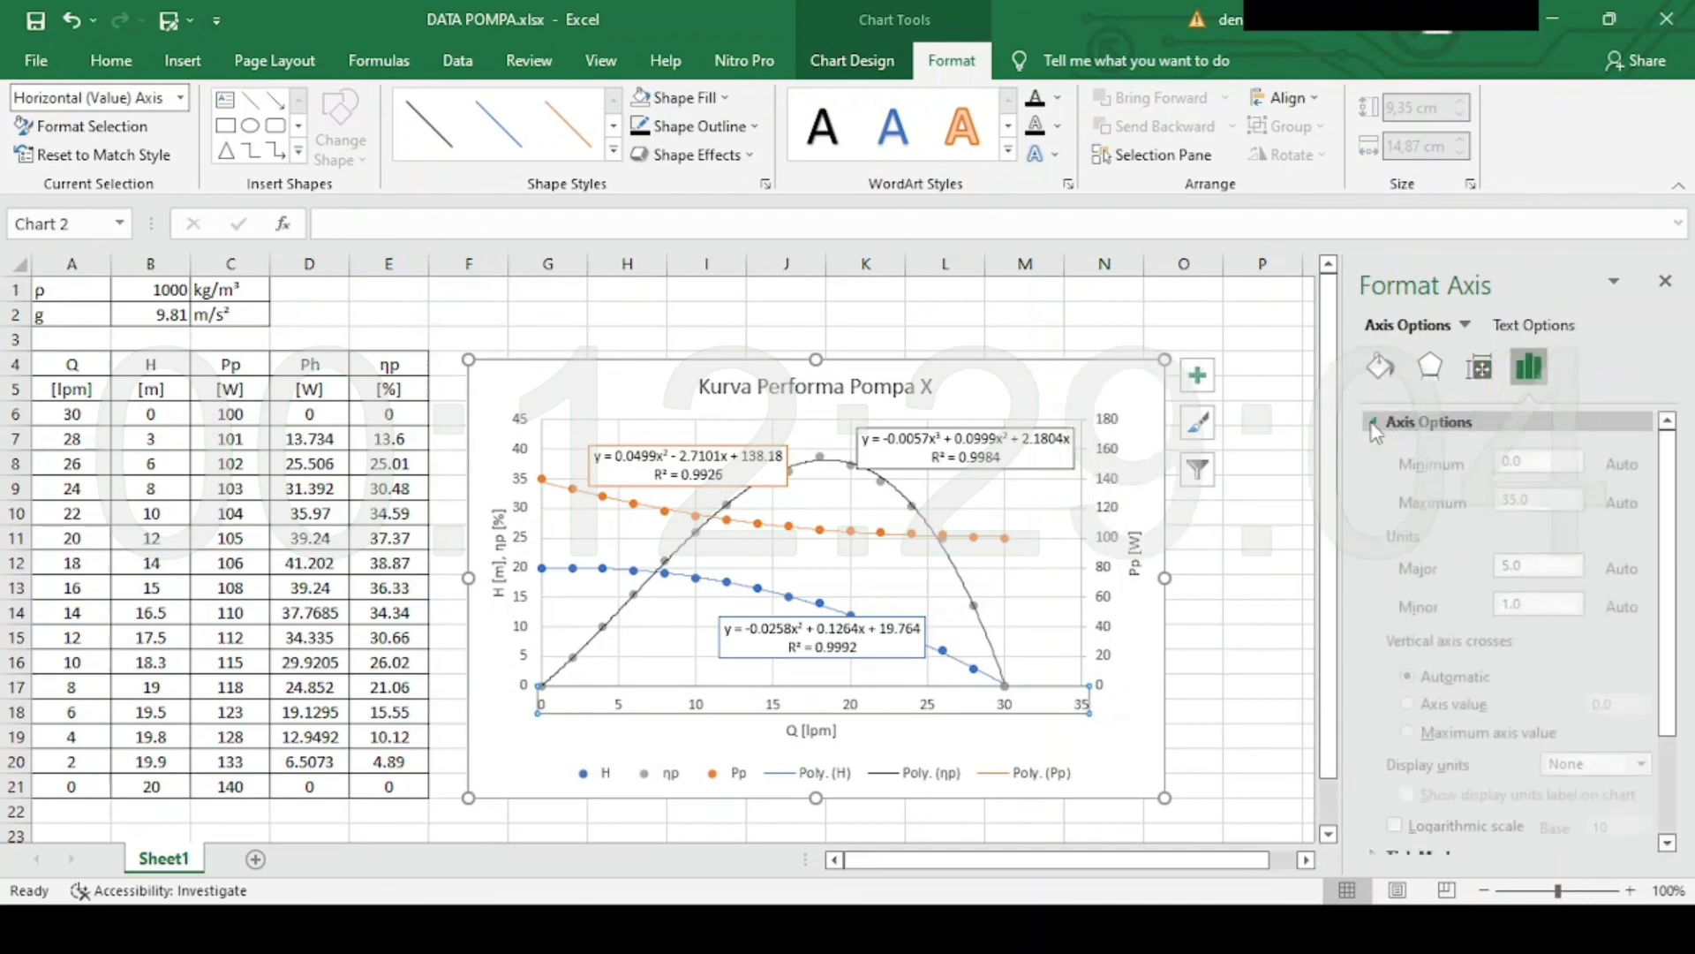
click(1558, 518)
key(BackSpace)
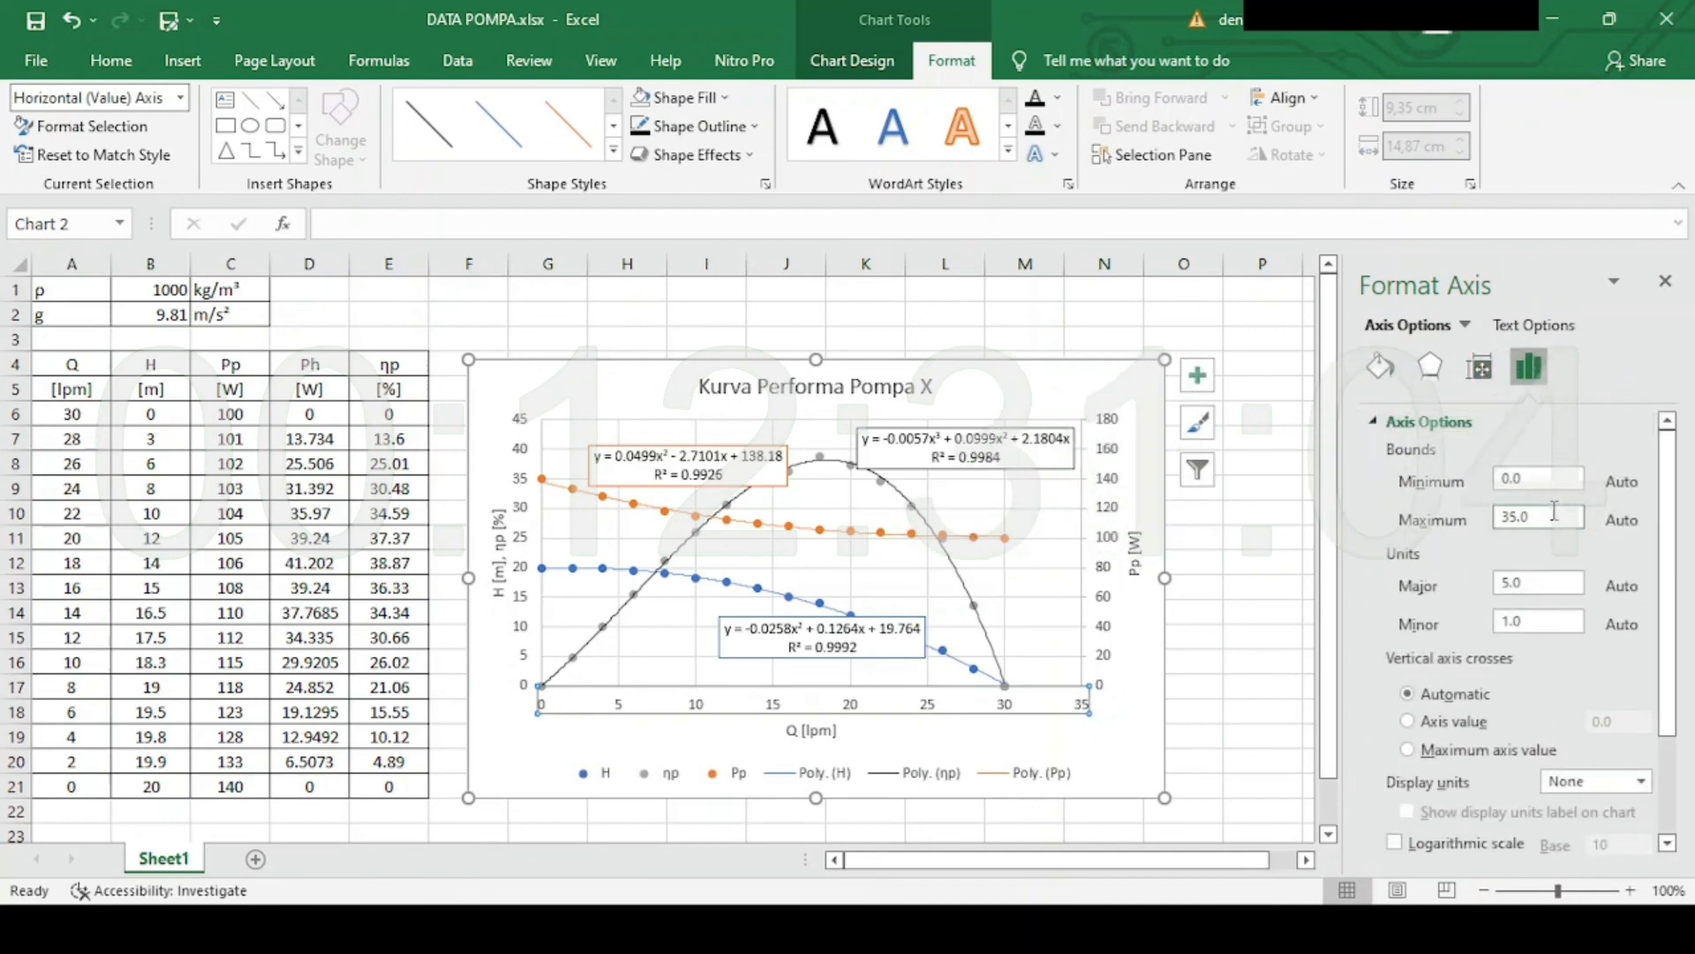
key(BackSpace)
text(0)
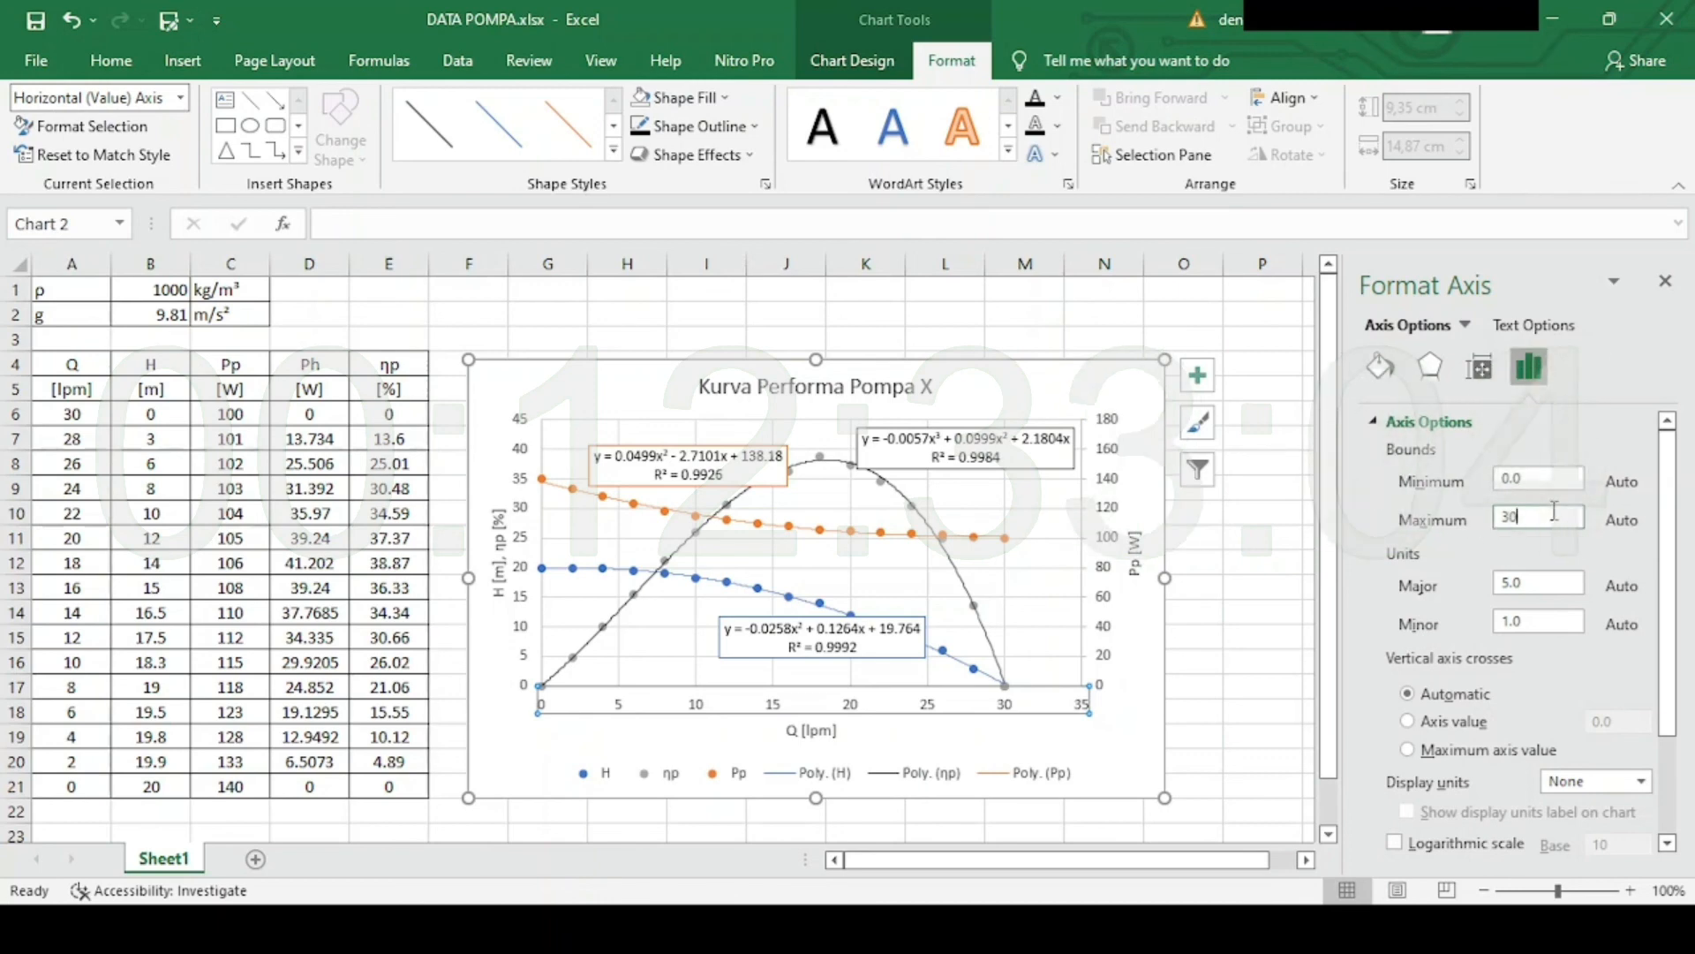
click(1548, 477)
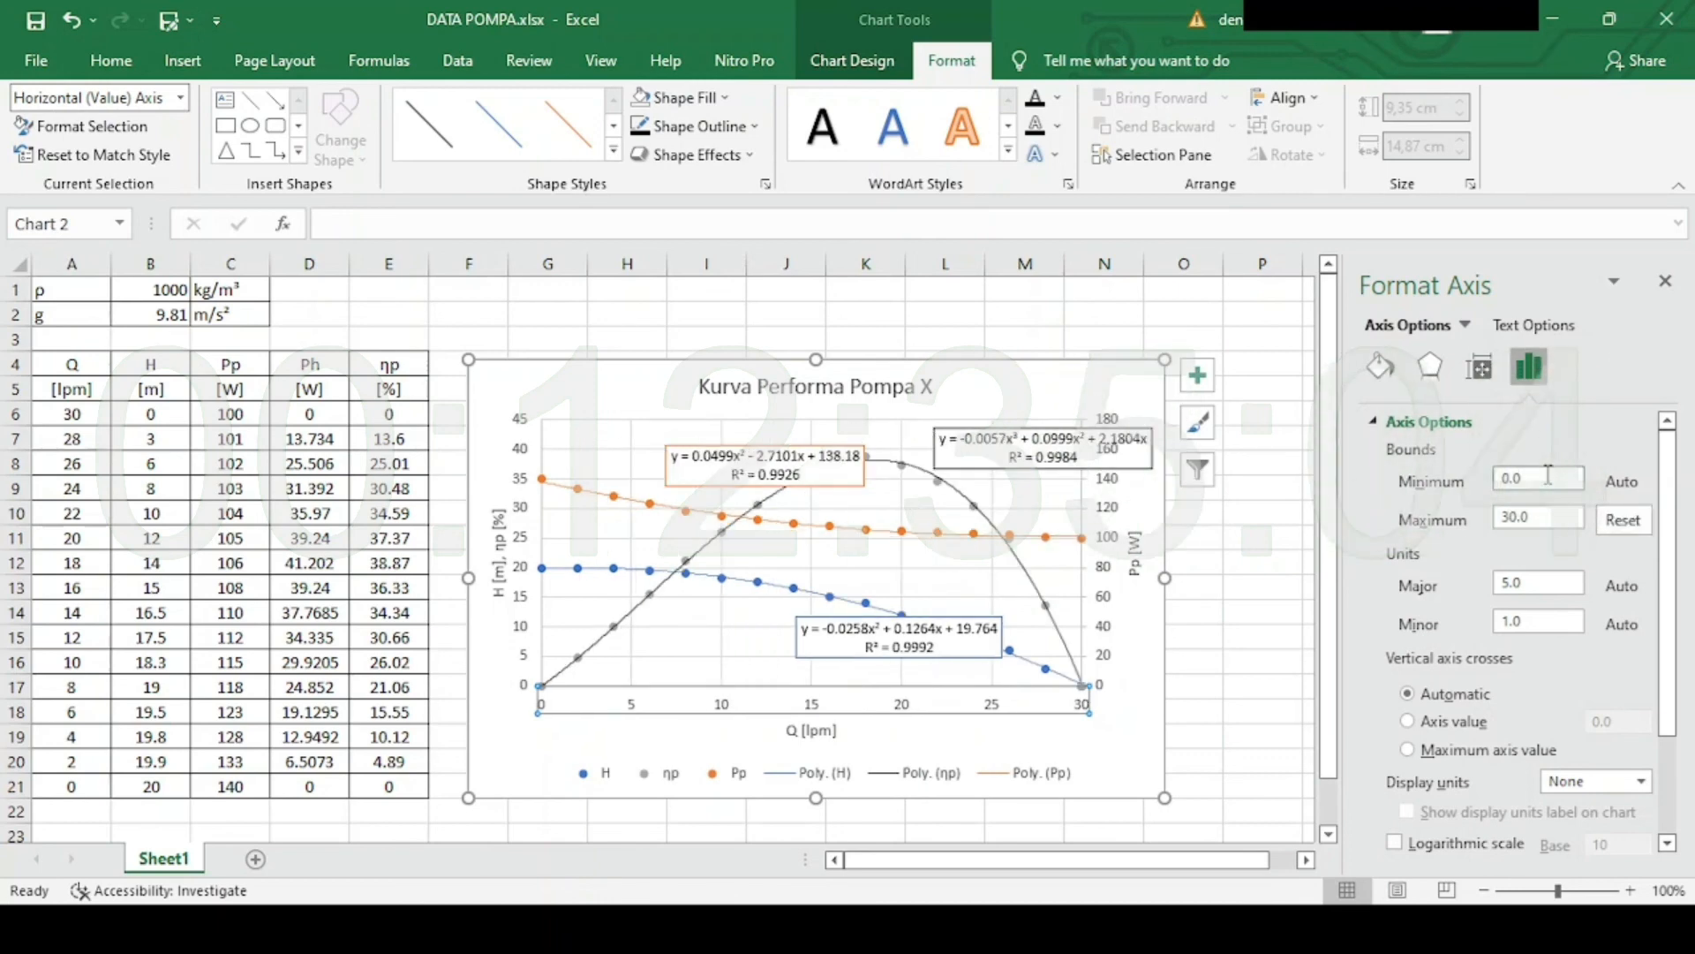
click(1130, 762)
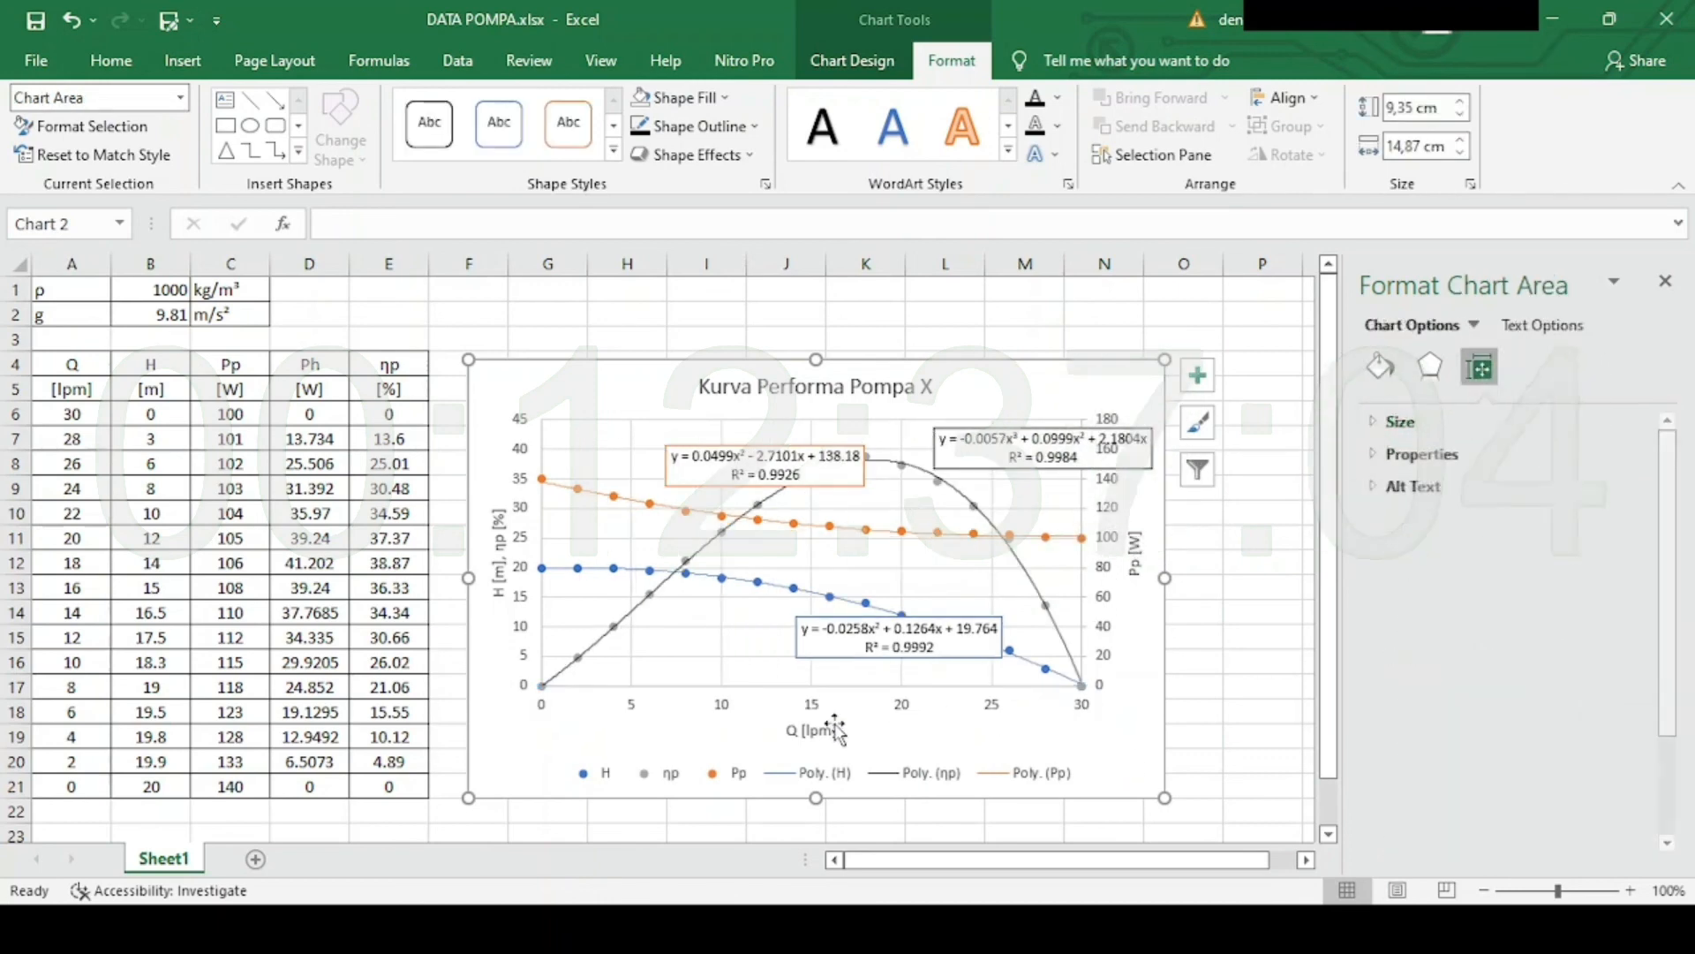
Reposition the Pp equation label above the left end of its curve and the ηp equation label above the peak of its curve.
click(710, 449)
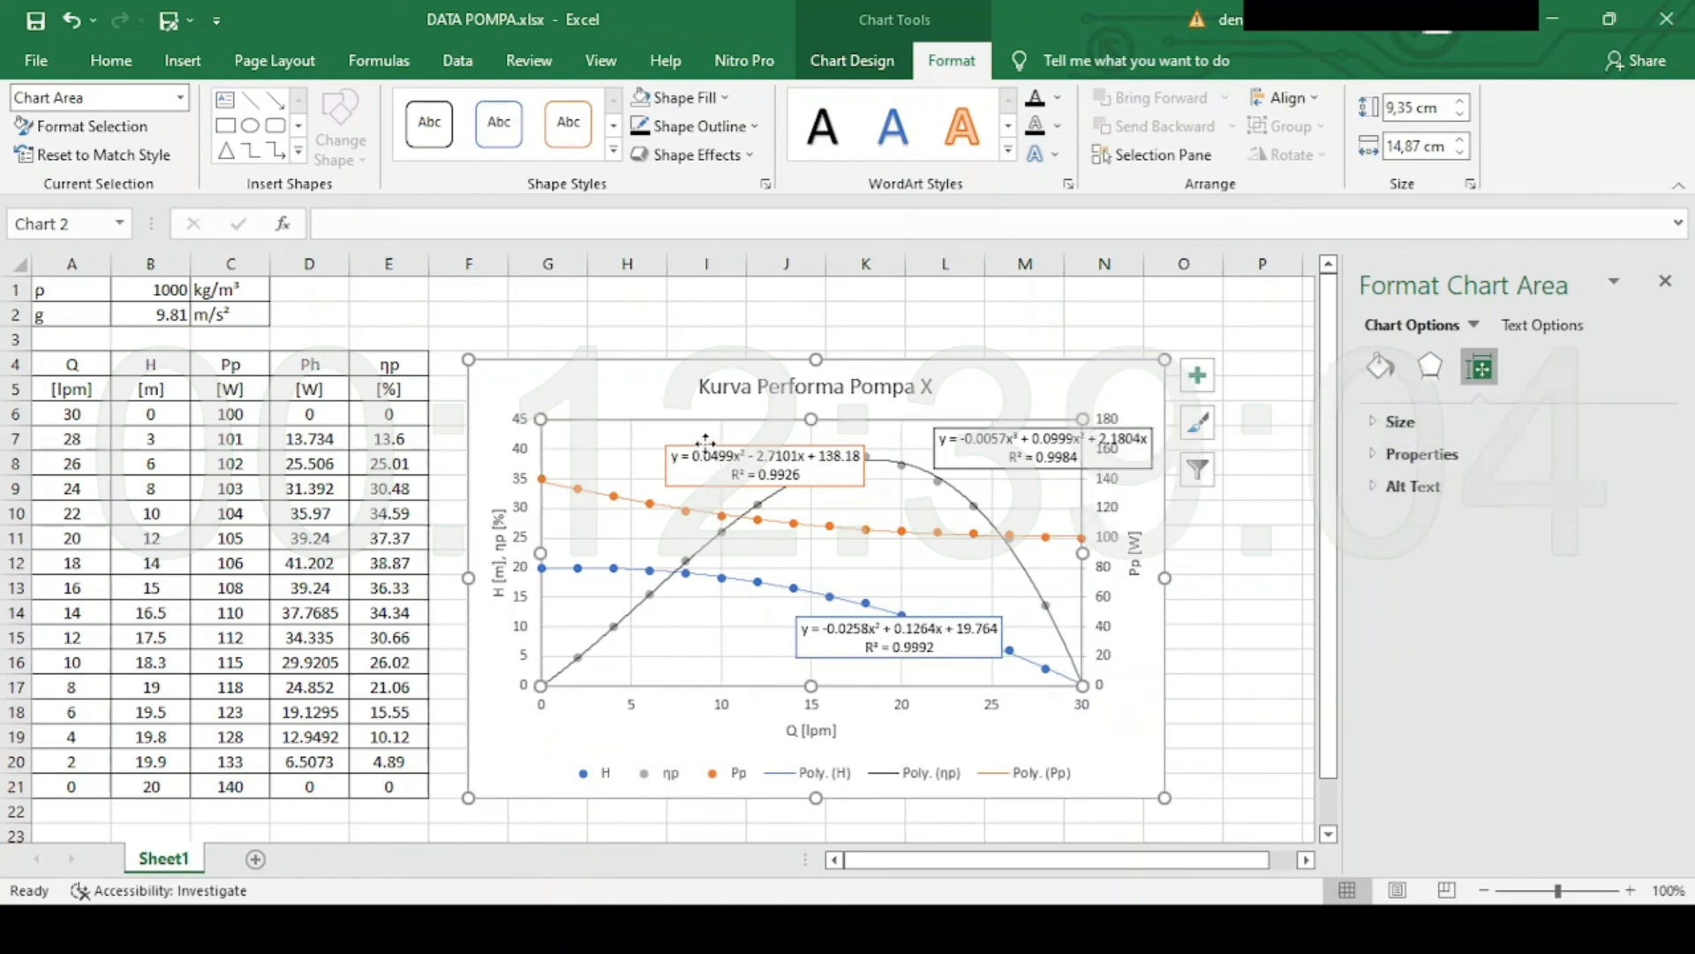
click(698, 446)
drag(697, 443, 593, 441)
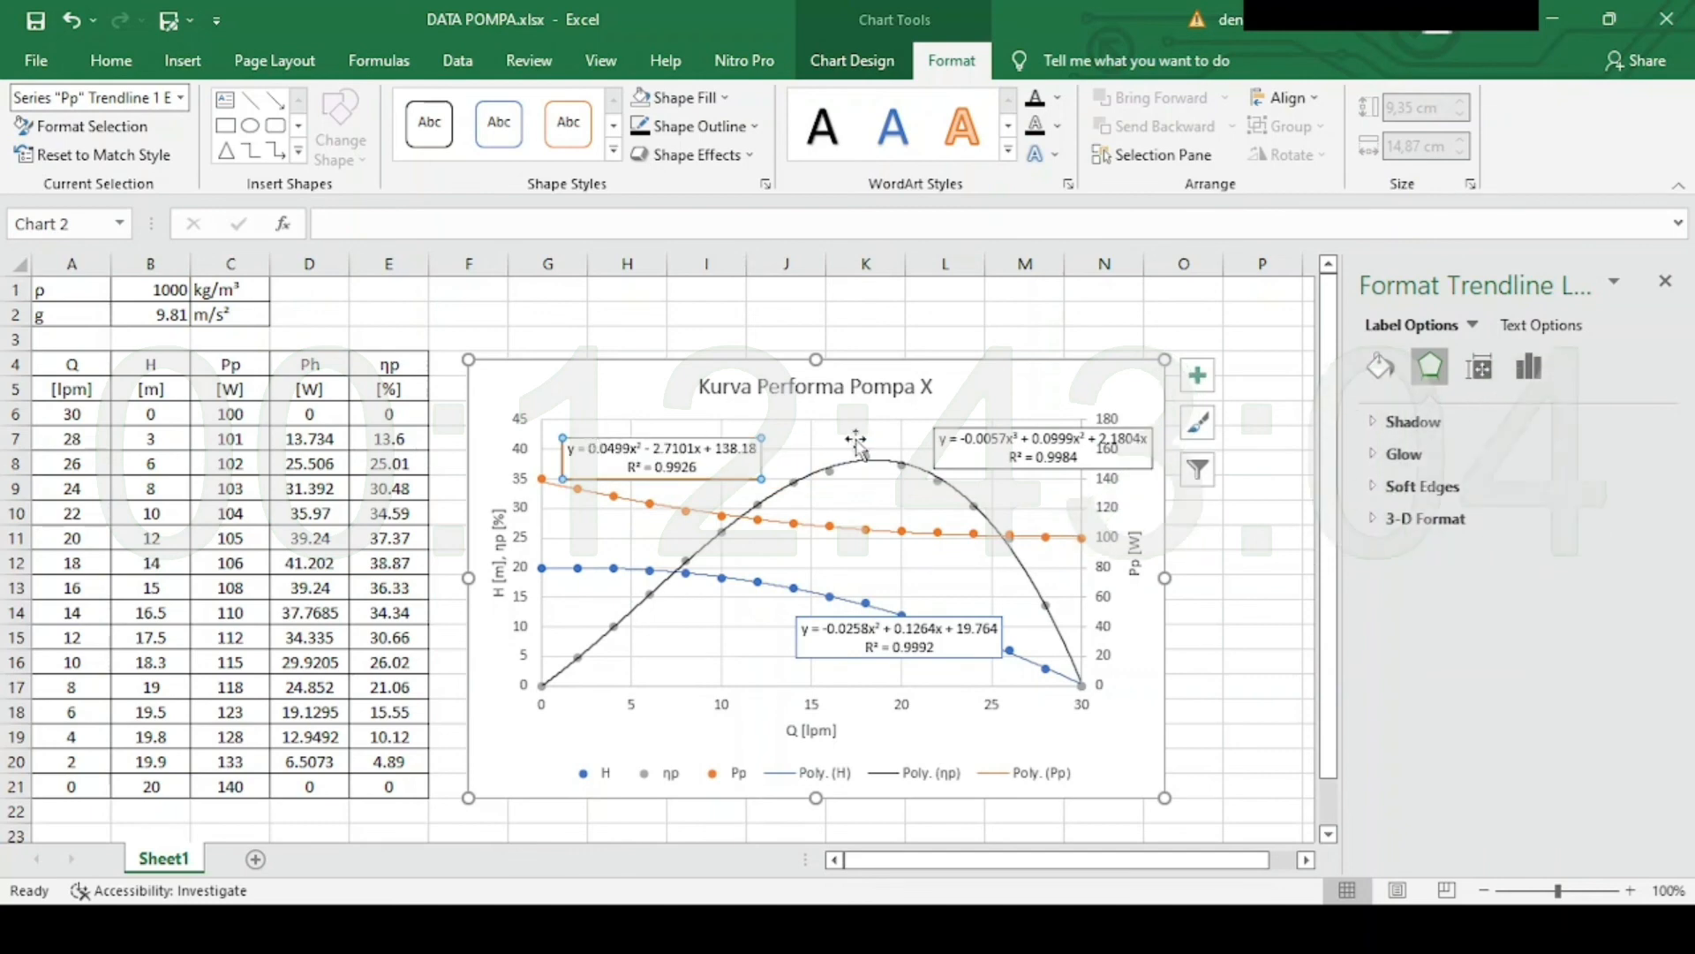
click(996, 459)
drag(996, 459, 934, 444)
click(1048, 397)
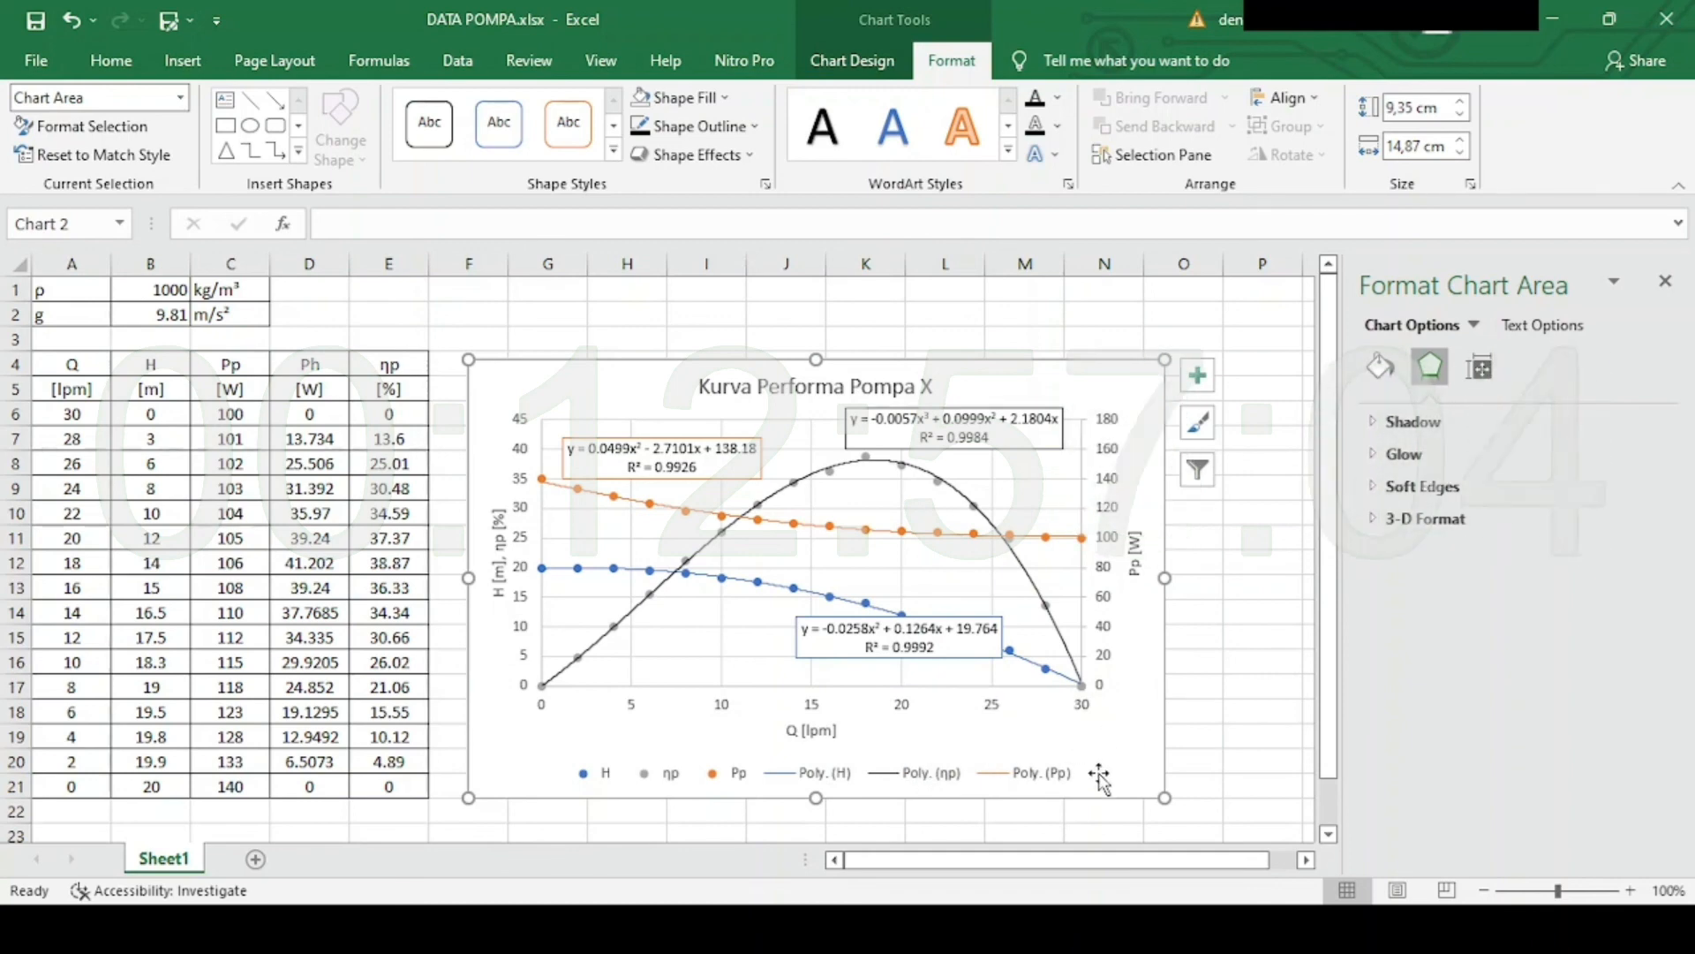
Move the H equation label below the middle of its curve so it clears the data points, and deselect the chart.
click(929, 645)
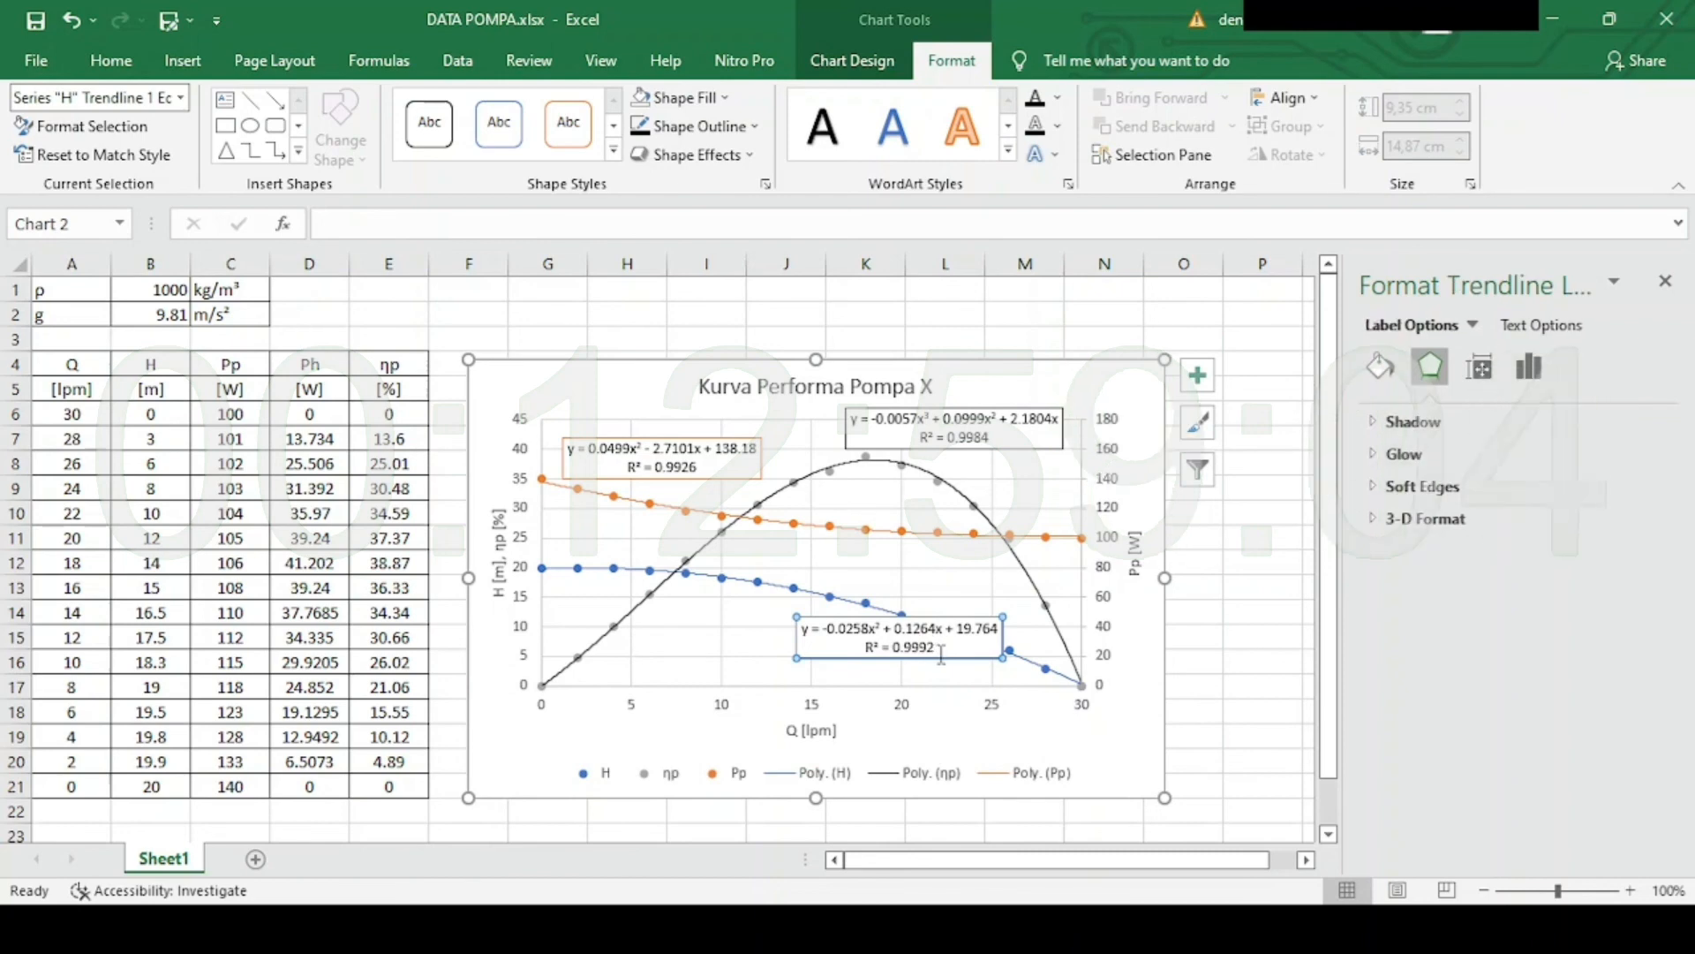
drag(938, 658, 853, 666)
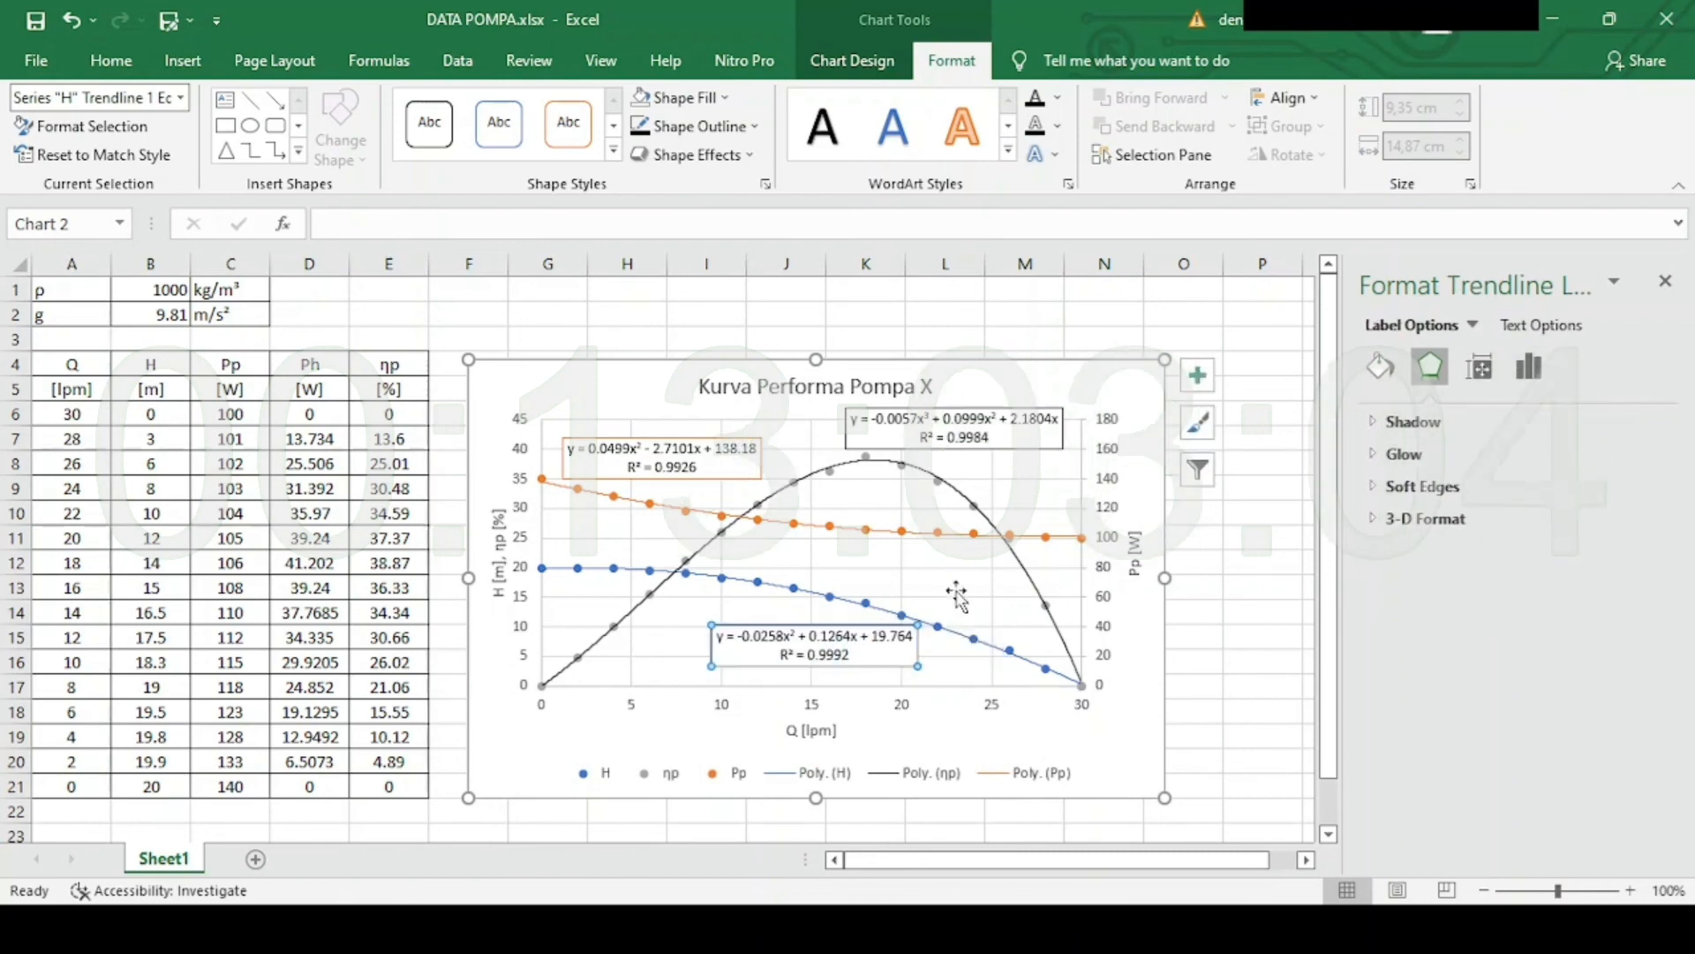
click(957, 596)
click(1060, 742)
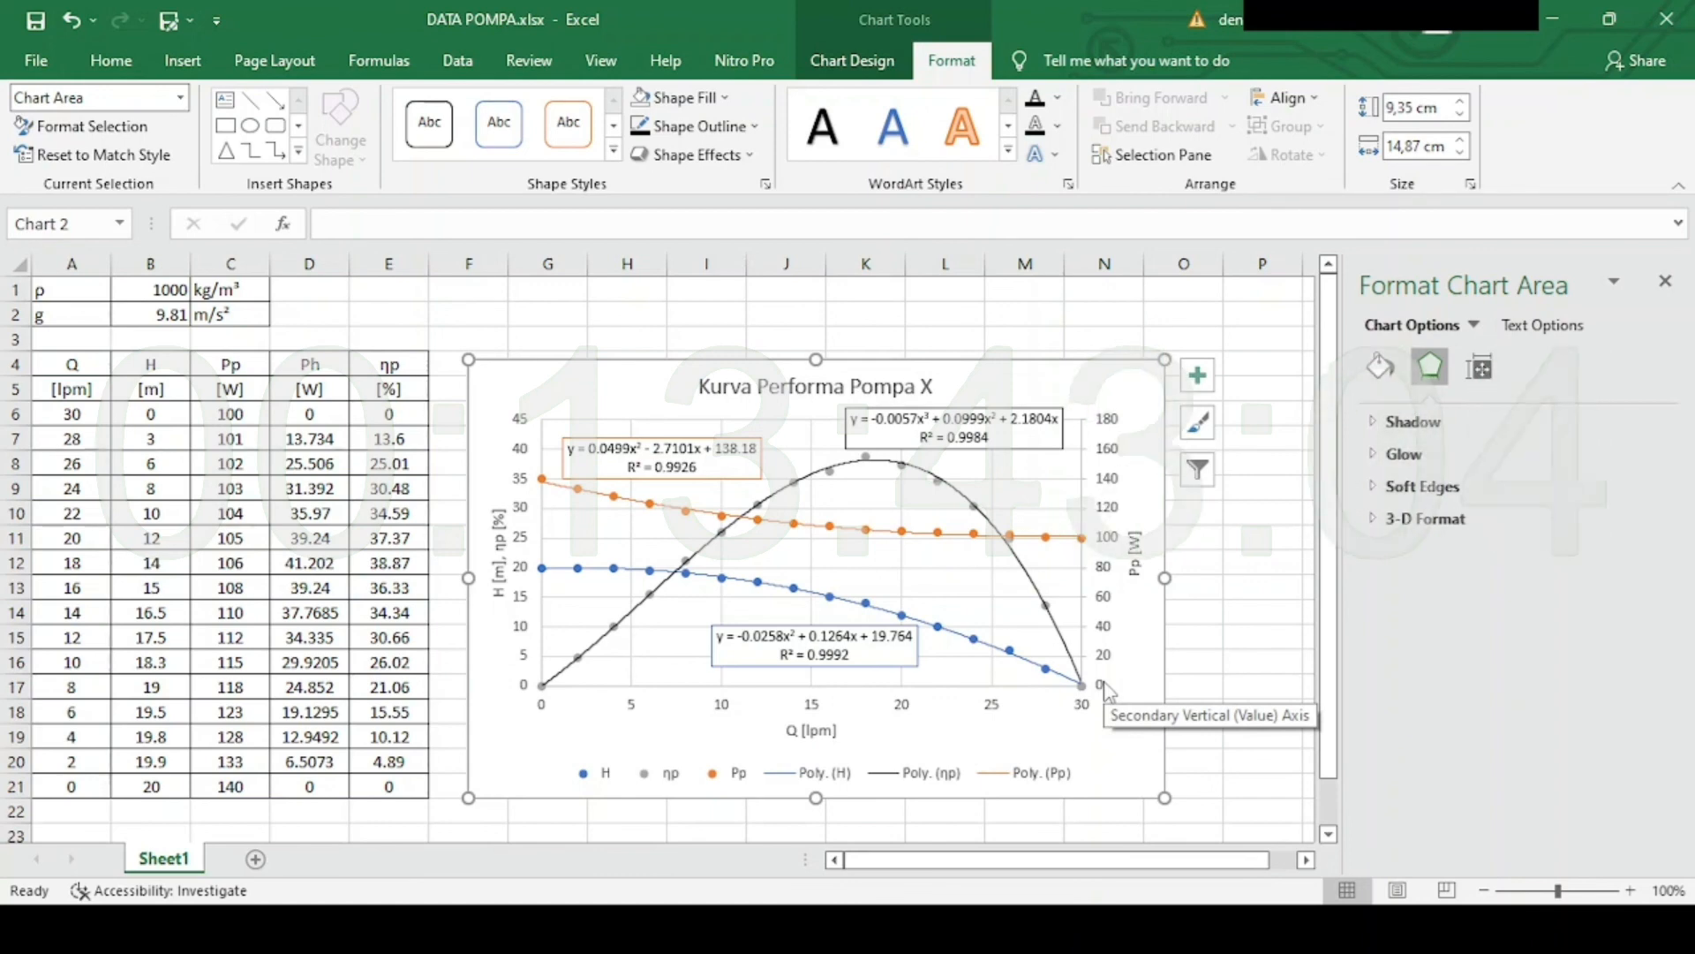
click(1220, 685)
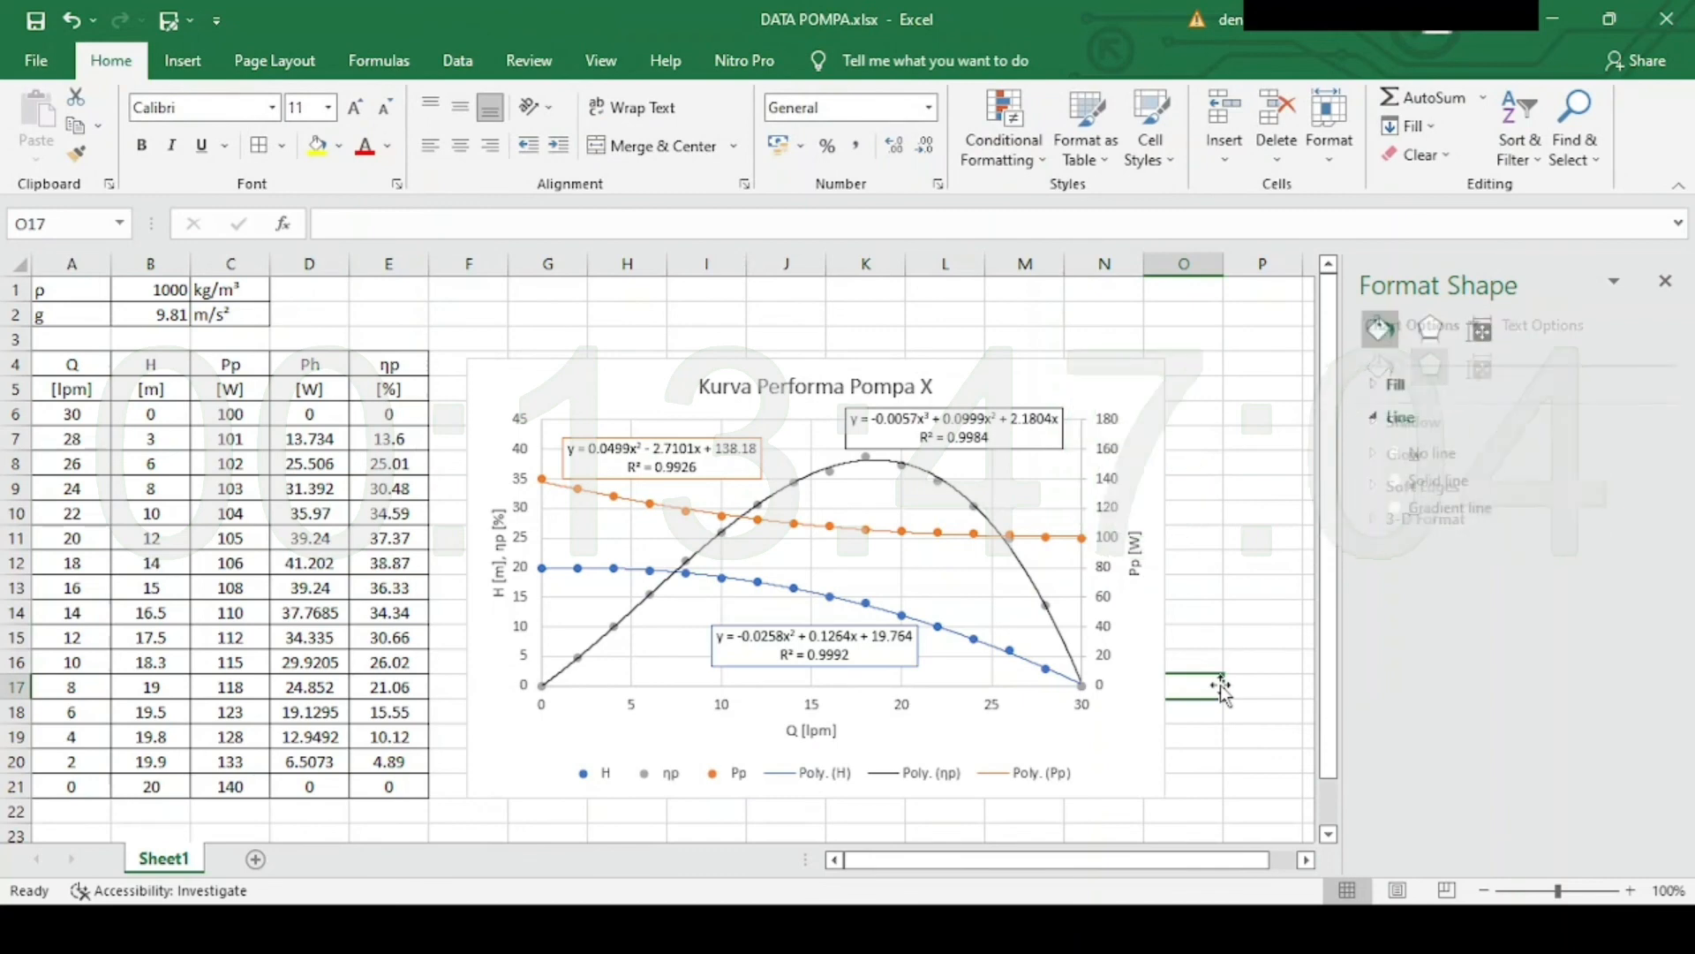